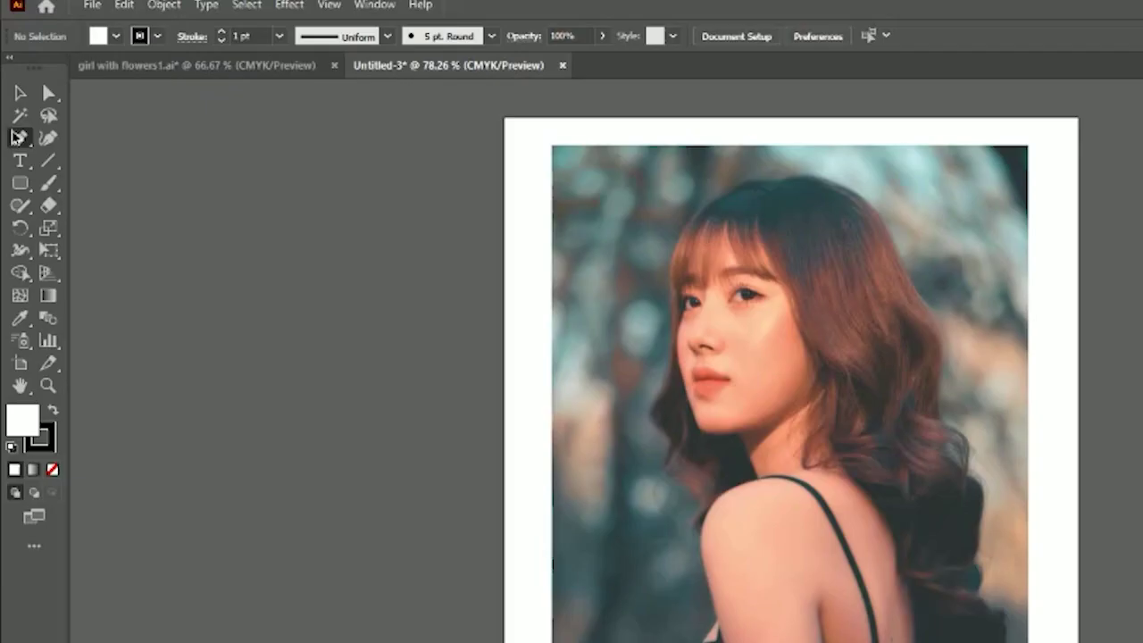
Step: Set up the Pen tool with no fill and a bright pinkish-red stroke for tracing the woman's outline
{"action": "left_click", "coordinate": [18, 137]}
{"action": "left_click", "coordinate": [47, 385]}
{"action": "left_click", "coordinate": [787, 432]}
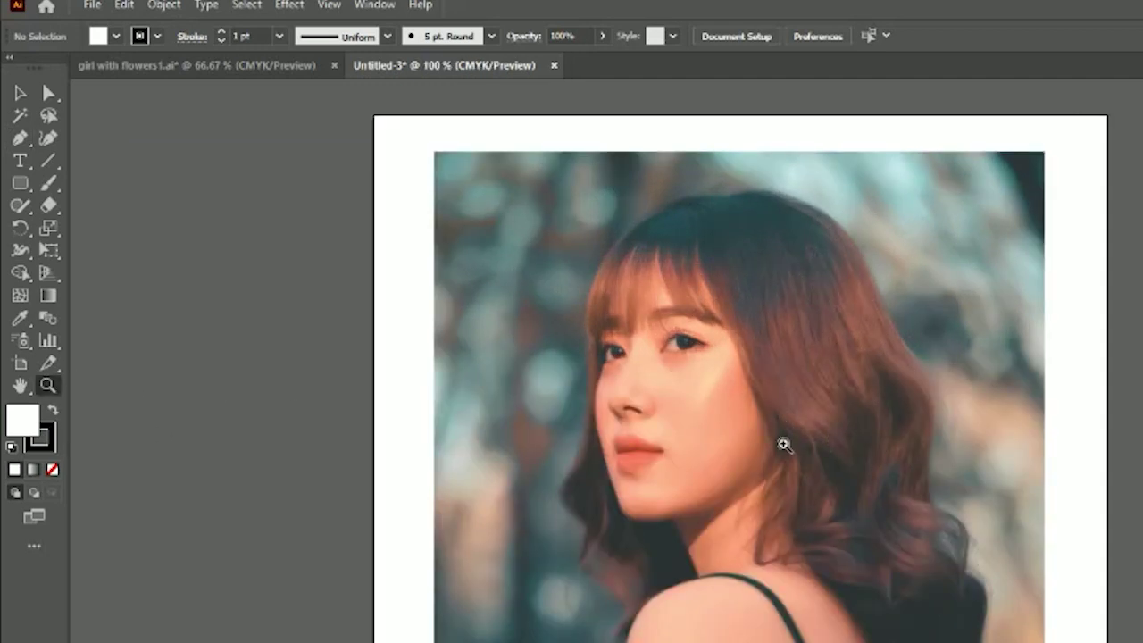
{"action": "left_click", "coordinate": [784, 439]}
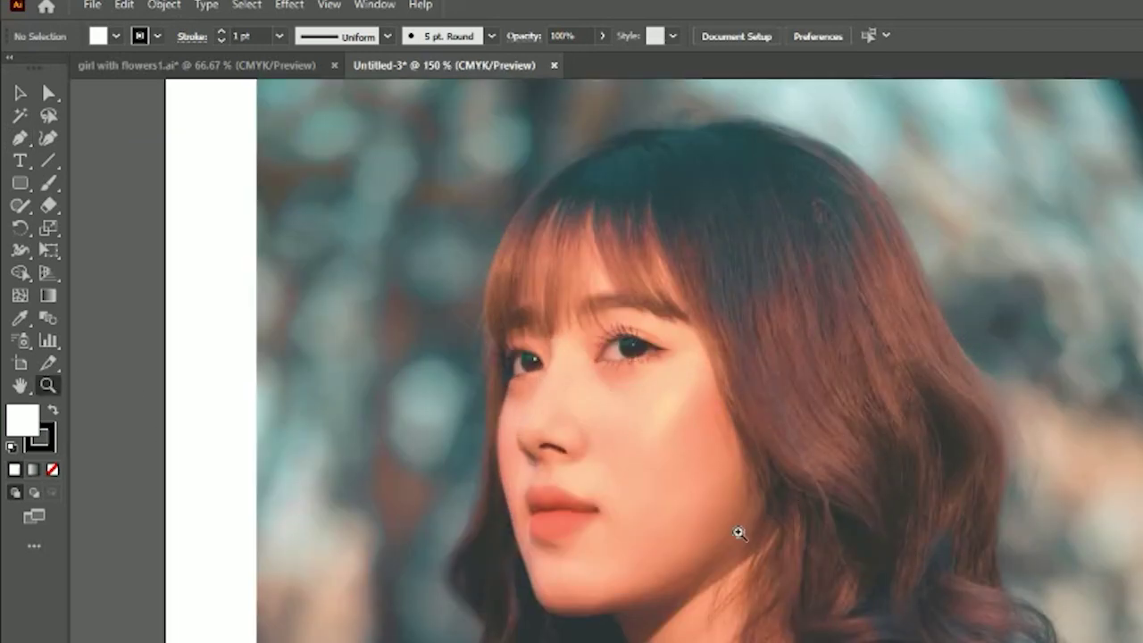
{"action": "left_click", "coordinate": [18, 137]}
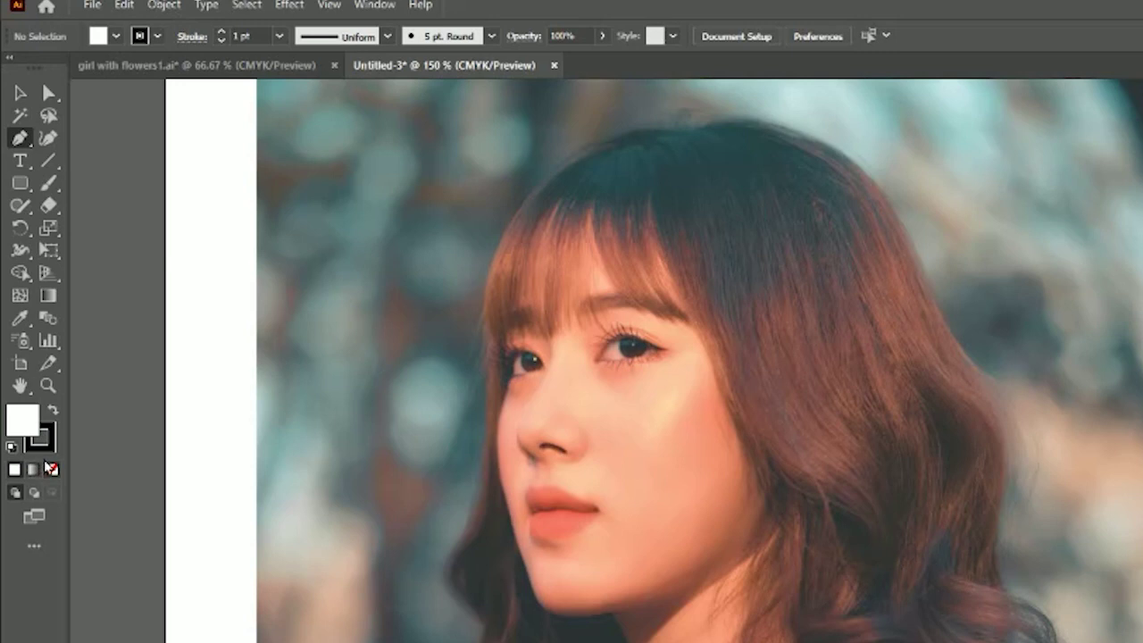
{"action": "left_click", "coordinate": [49, 467]}
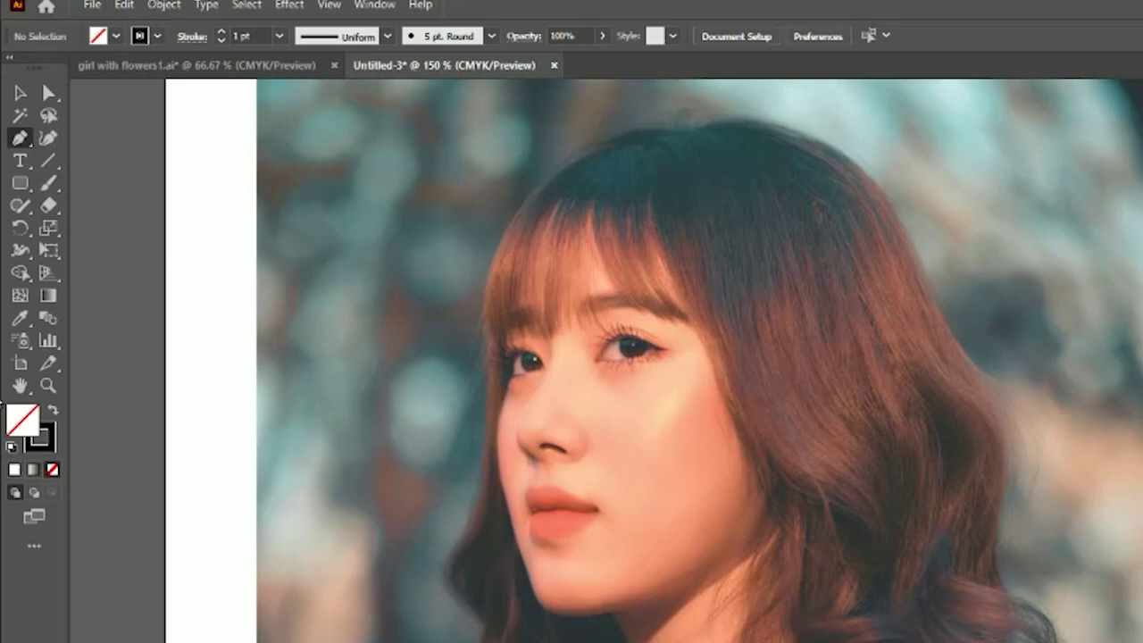
{"action": "left_click", "coordinate": [41, 436]}
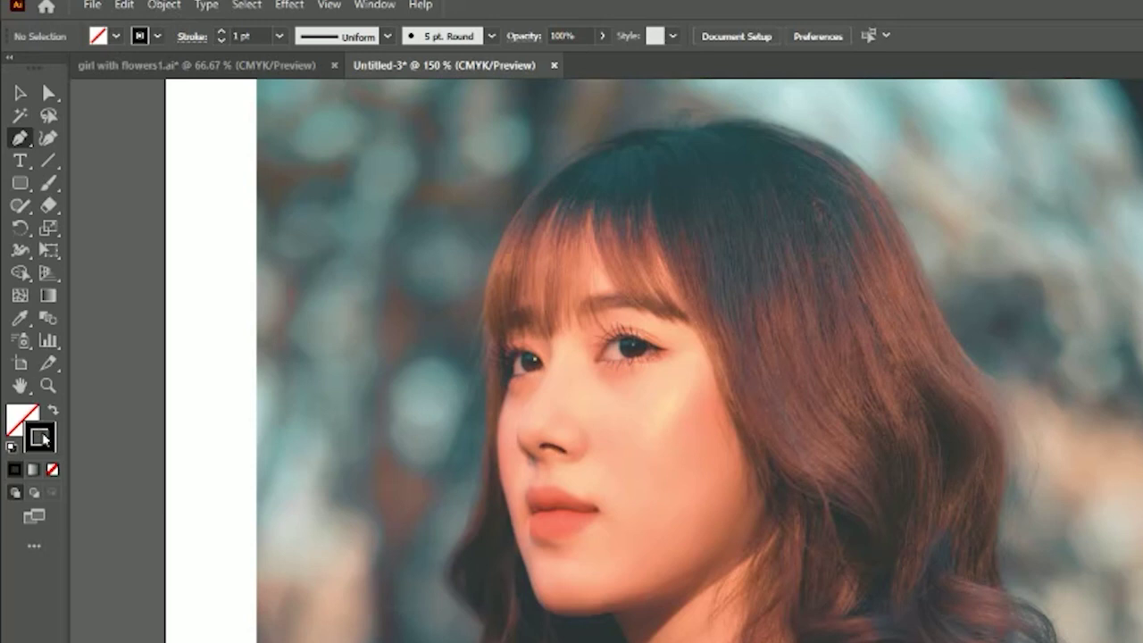
{"action": "double_click", "coordinate": [43, 436]}
{"action": "left_click", "coordinate": [879, 360]}
{"action": "left_click", "coordinate": [920, 335]}
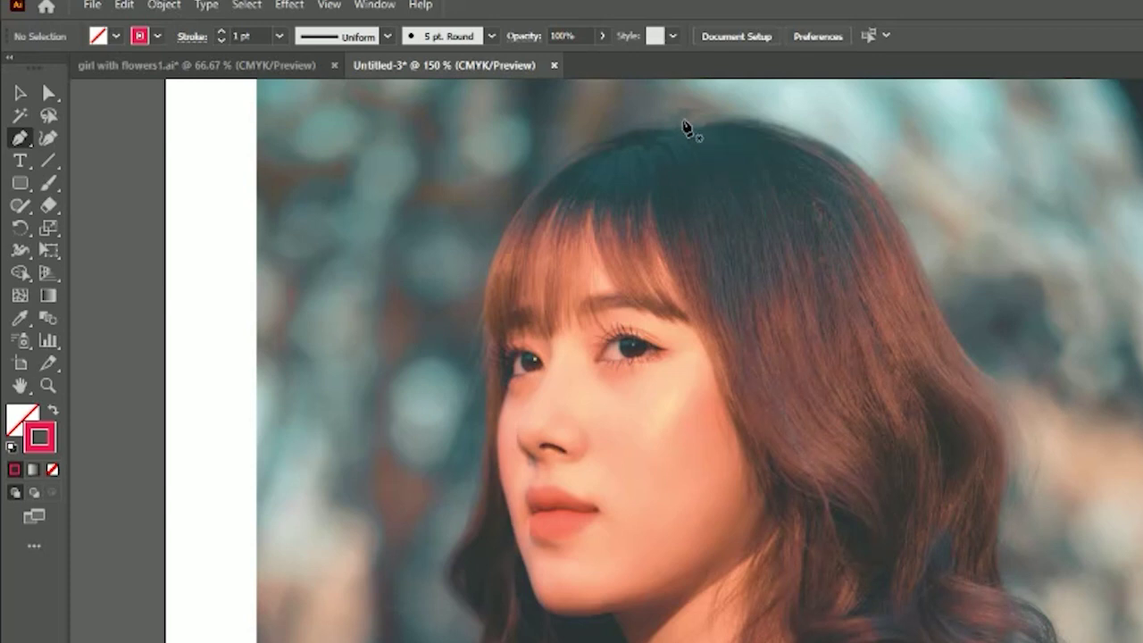
Step: Trace a curved path from the crown of the hair to the front edge of the bangs, ending in a corner point
{"action": "left_click", "coordinate": [686, 126]}
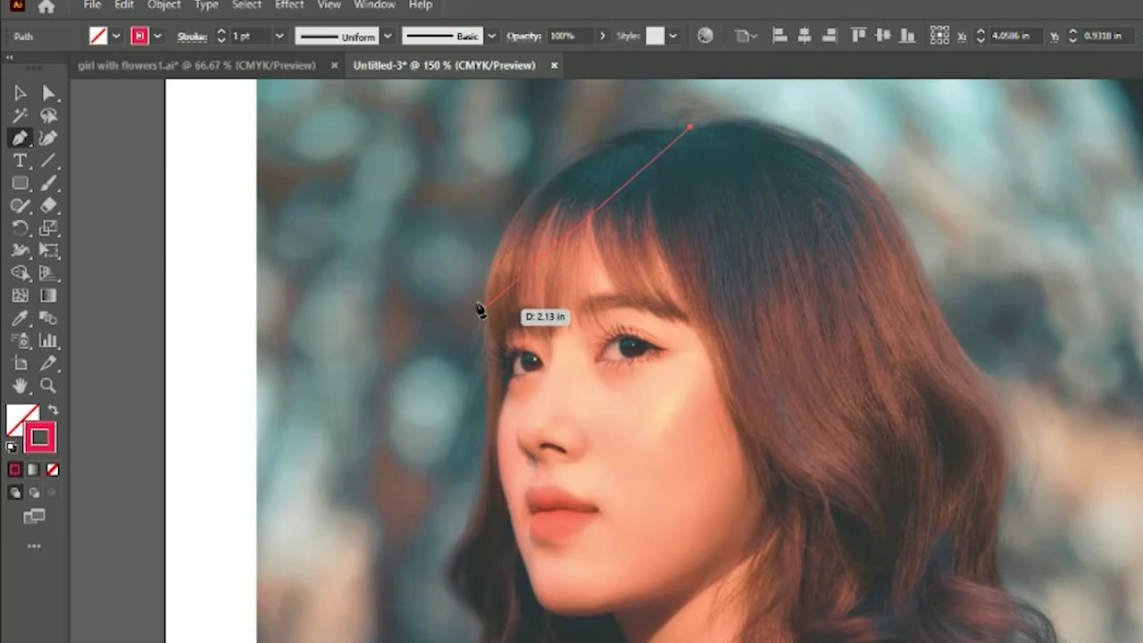
{"action": "left_click", "coordinate": [480, 309]}
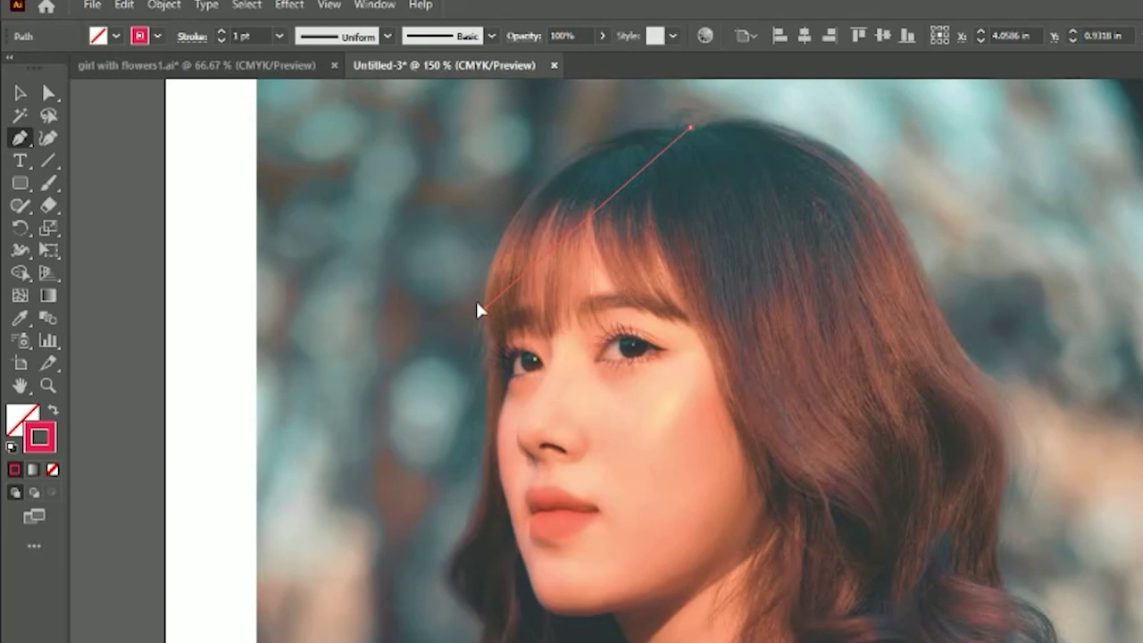
{"action": "left_click_drag", "start_coordinate": [480, 309], "coordinate": [453, 498]}
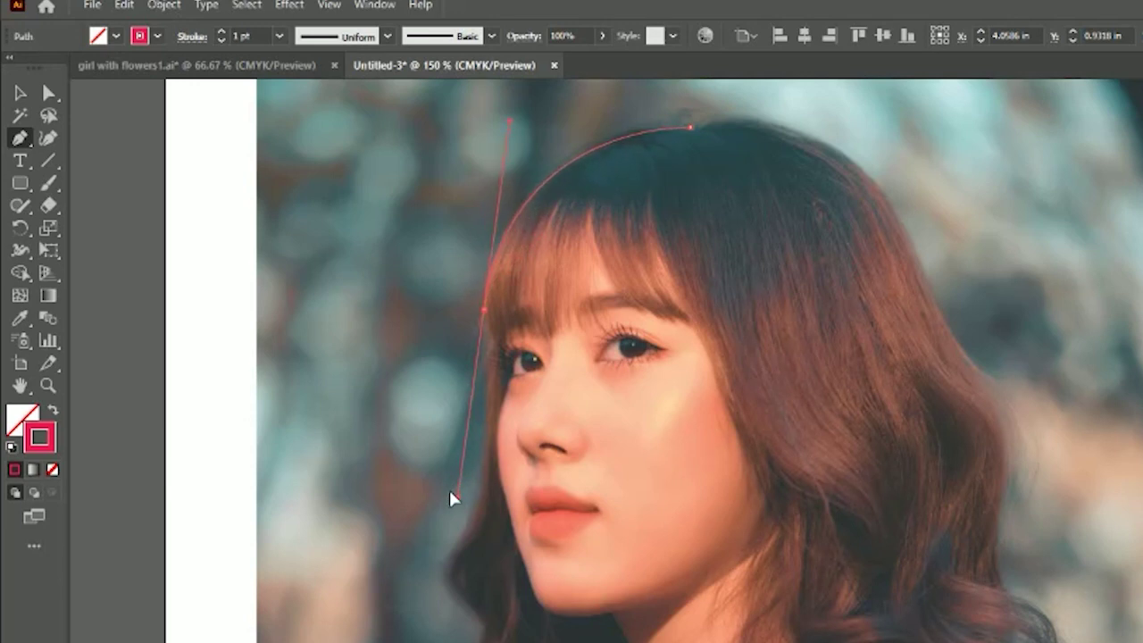
{"action": "left_click_drag", "start_coordinate": [452, 494], "coordinate": [457, 498]}
{"action": "left_click_drag", "start_coordinate": [483, 337], "coordinate": [480, 314]}
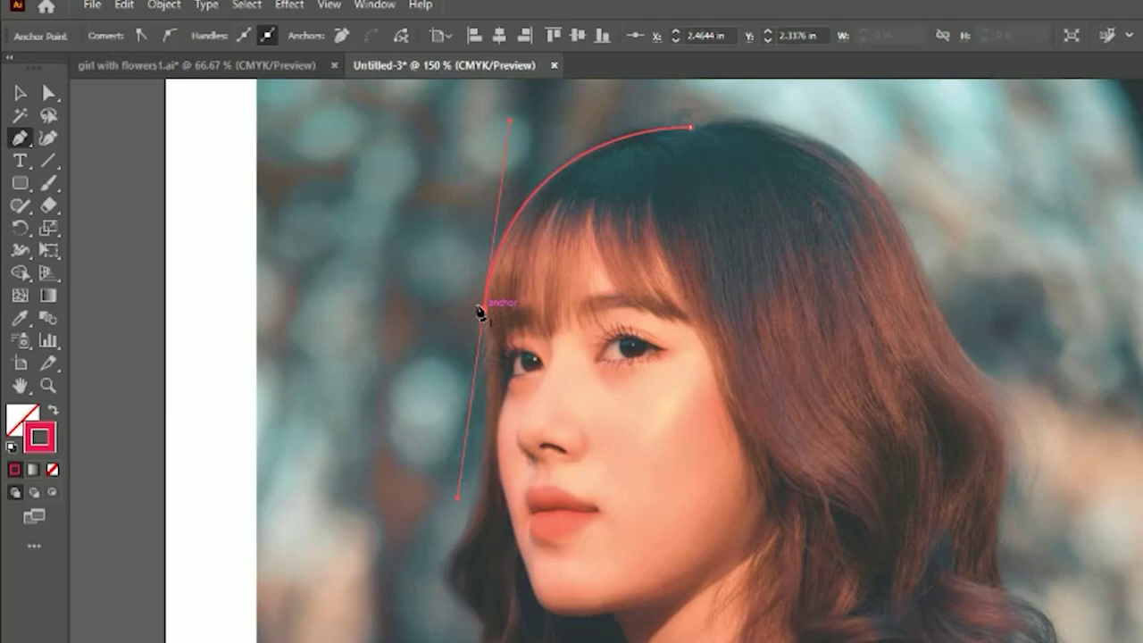
{"action": "left_click", "coordinate": [480, 311]}
{"action": "left_click_drag", "start_coordinate": [476, 313], "coordinate": [482, 329]}
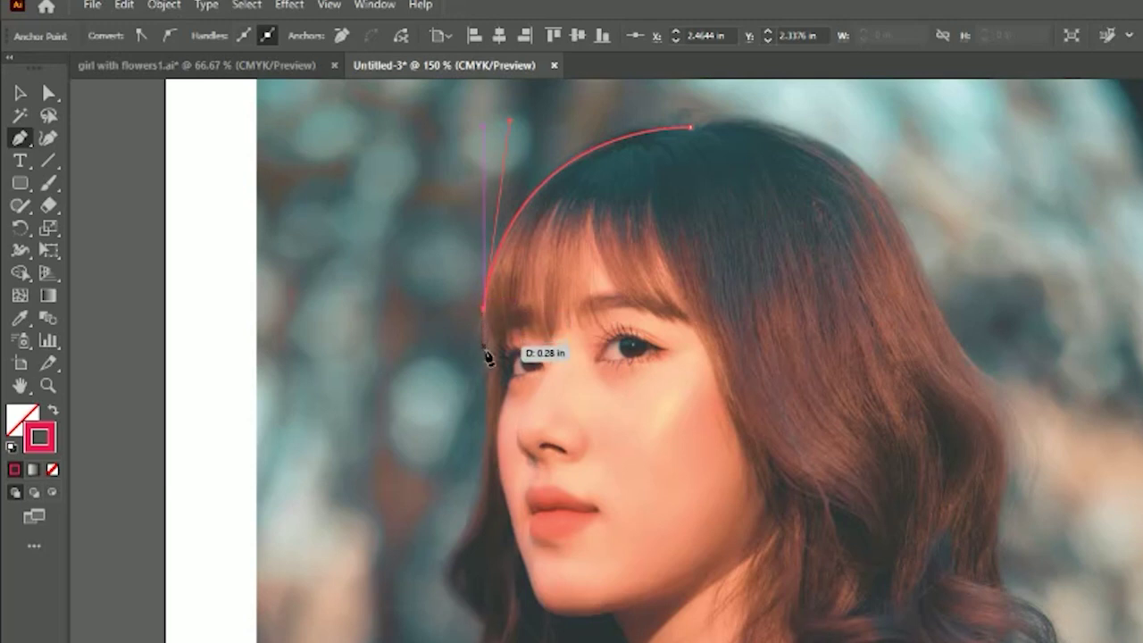
Step: Continue the outline along the front edge of the hair, past the cheek to the outer curl beside the chin
{"action": "left_click_drag", "start_coordinate": [463, 495], "coordinate": [467, 520]}
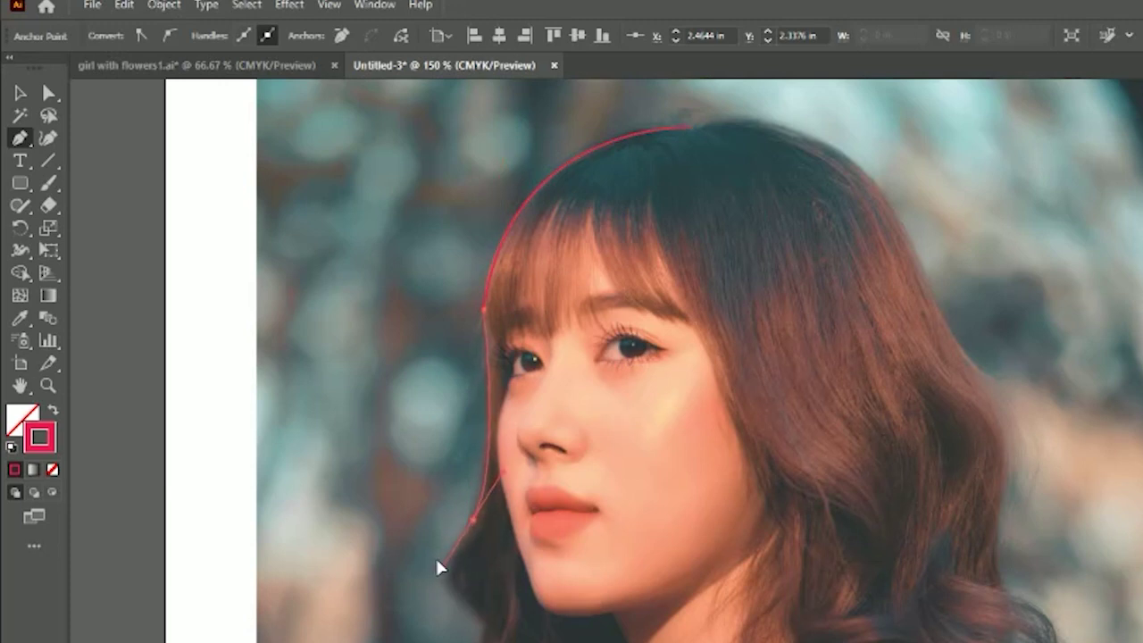
{"action": "left_click_drag", "start_coordinate": [438, 561], "coordinate": [438, 561]}
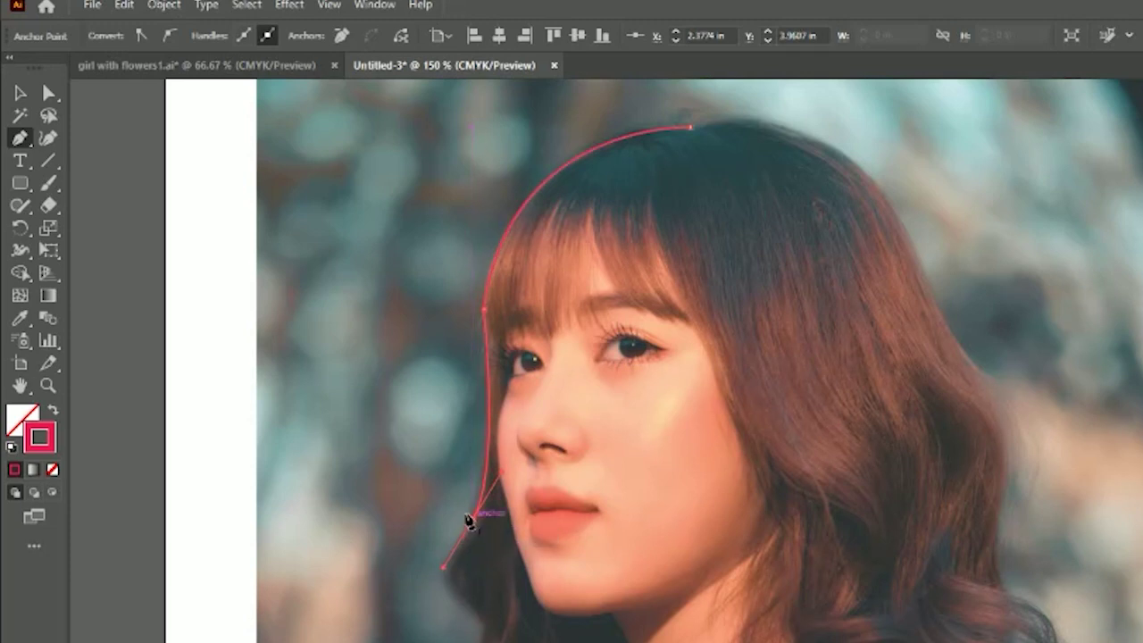
{"action": "left_click", "coordinate": [470, 519]}
{"action": "left_click_drag", "start_coordinate": [470, 524], "coordinate": [483, 599]}
{"action": "left_click_drag", "start_coordinate": [471, 391], "coordinate": [465, 396]}
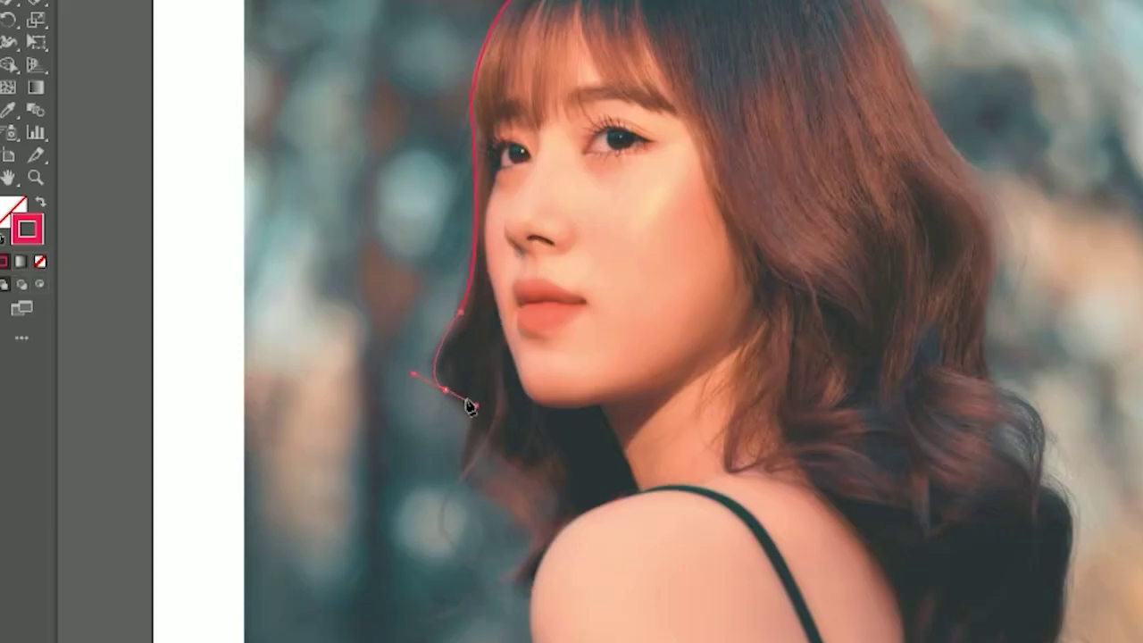
{"action": "left_click", "coordinate": [444, 389]}
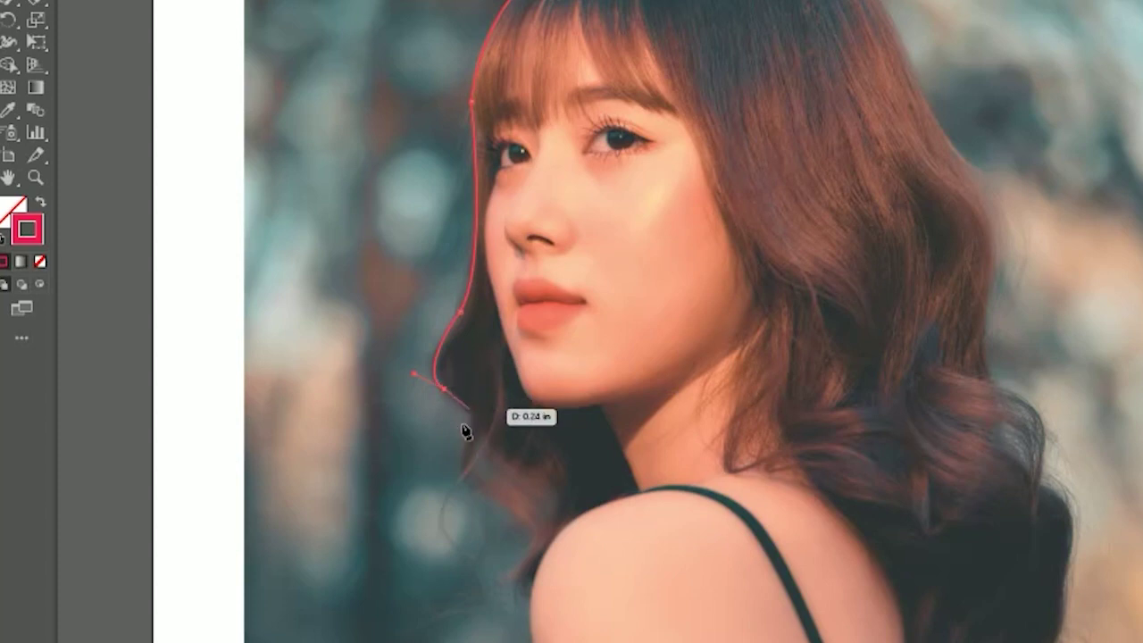
Step: Trace the wavy lower hair curls from beside the chin to the front of the shoulder
{"action": "left_click_drag", "start_coordinate": [469, 439], "coordinate": [452, 476]}
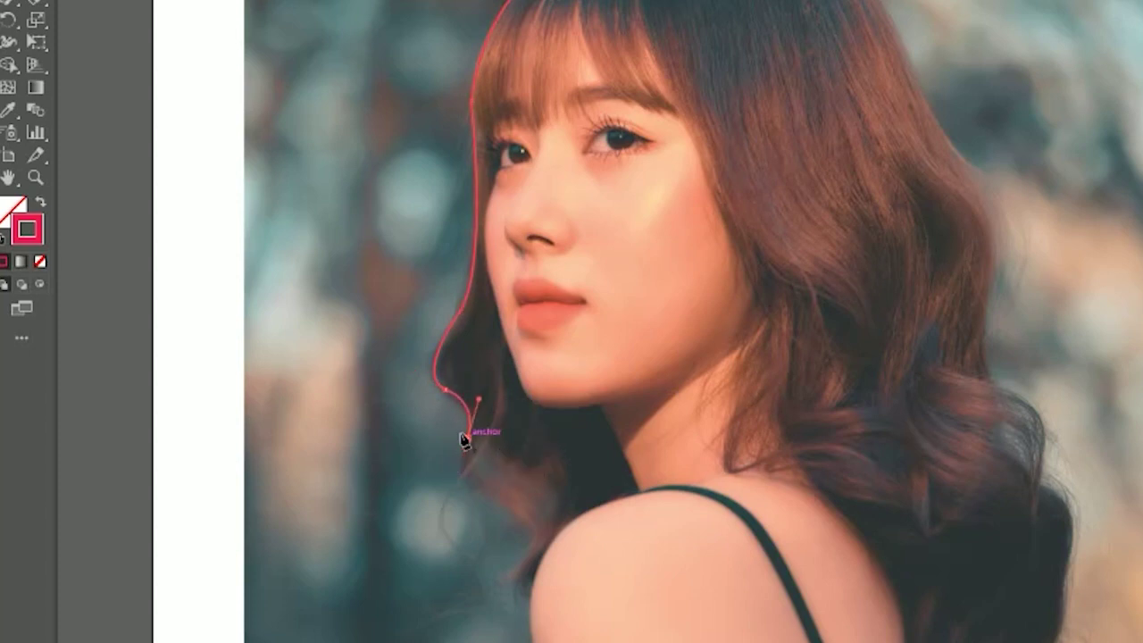
{"action": "left_click", "coordinate": [466, 438]}
{"action": "left_click", "coordinate": [495, 504]}
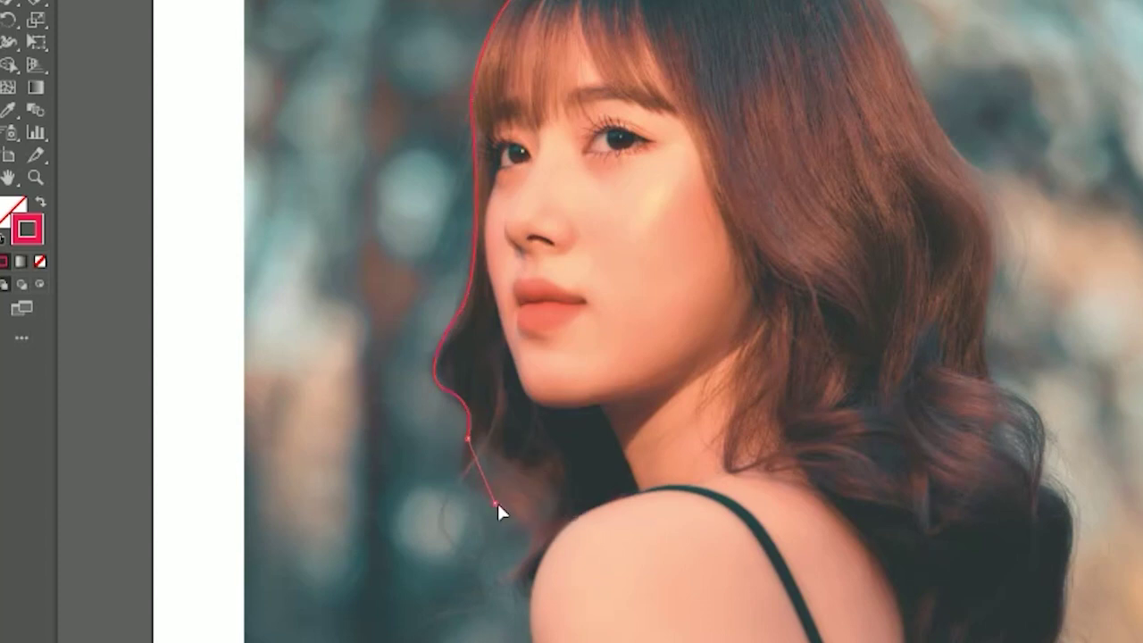
{"action": "left_click_drag", "start_coordinate": [529, 517], "coordinate": [573, 624]}
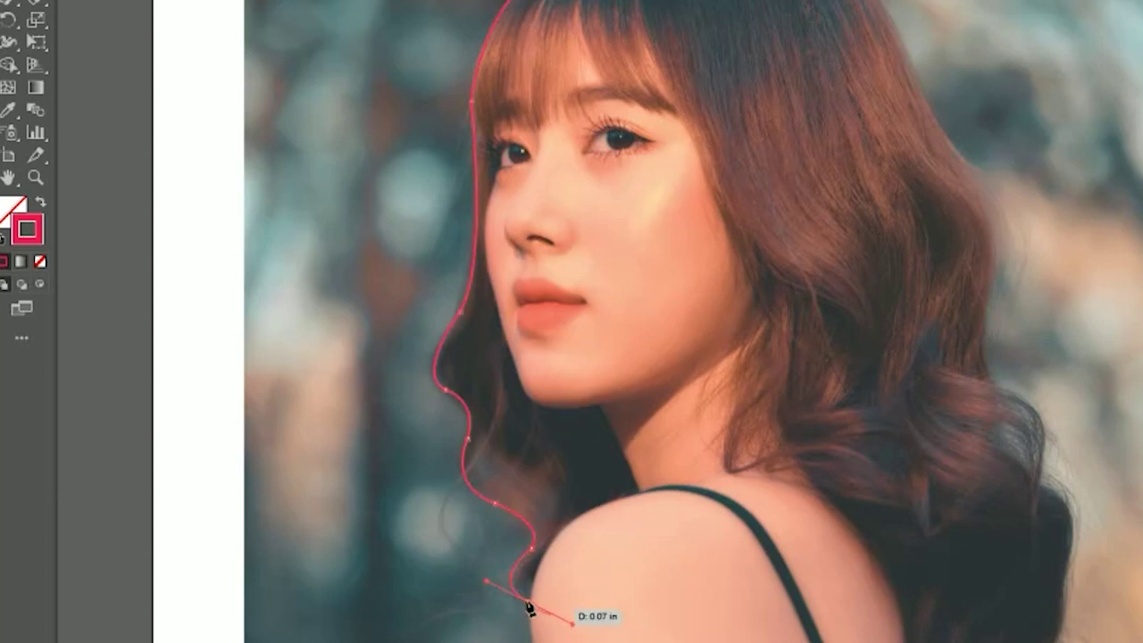
{"action": "left_click", "coordinate": [527, 604]}
Step: Extend the outline down the front of the shoulder and upper arm to just above the dress neckline
{"action": "scroll", "coordinate": [550, 489], "scroll_direction": "down", "scroll_amount": 3}
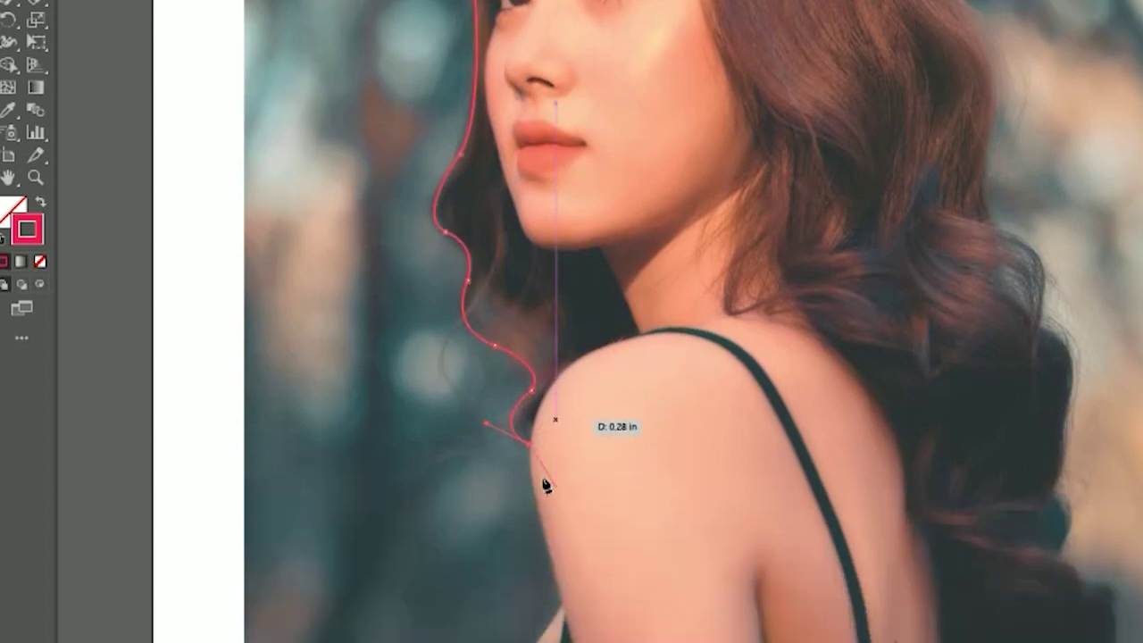
{"action": "scroll", "coordinate": [528, 478], "scroll_direction": "down", "scroll_amount": 1}
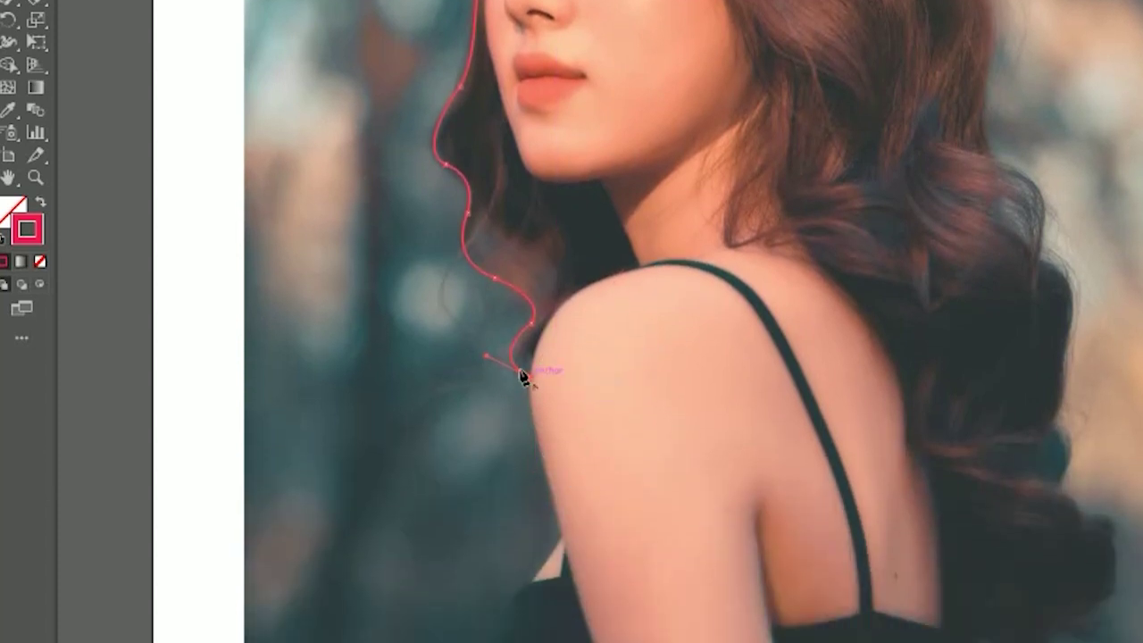
{"action": "left_click", "coordinate": [559, 534]}
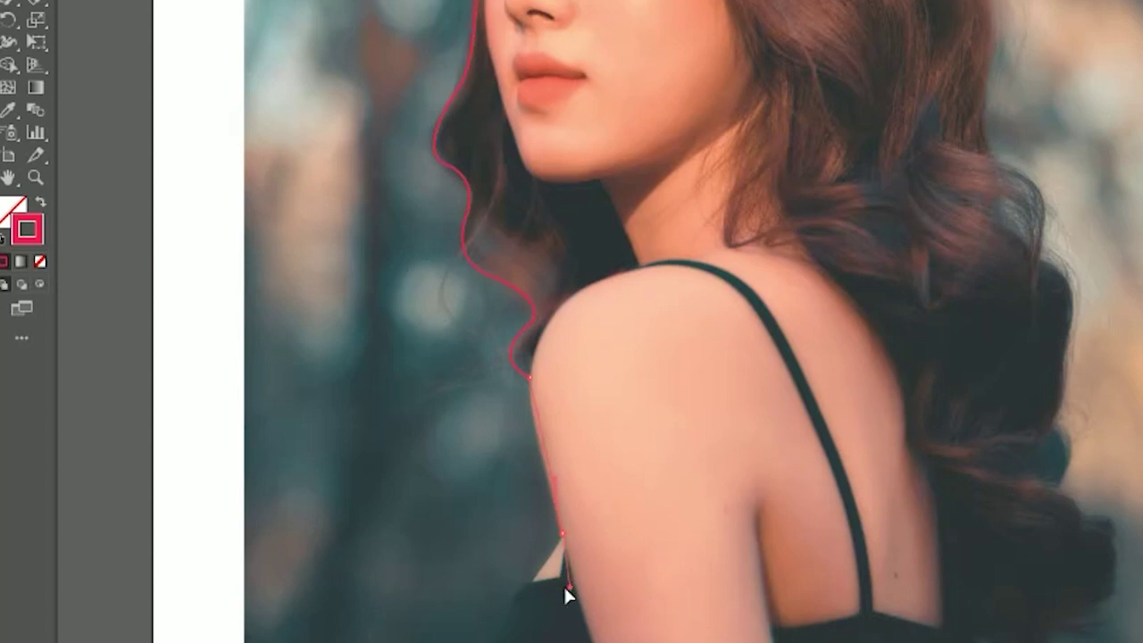
{"action": "left_click_drag", "start_coordinate": [563, 585], "coordinate": [587, 615]}
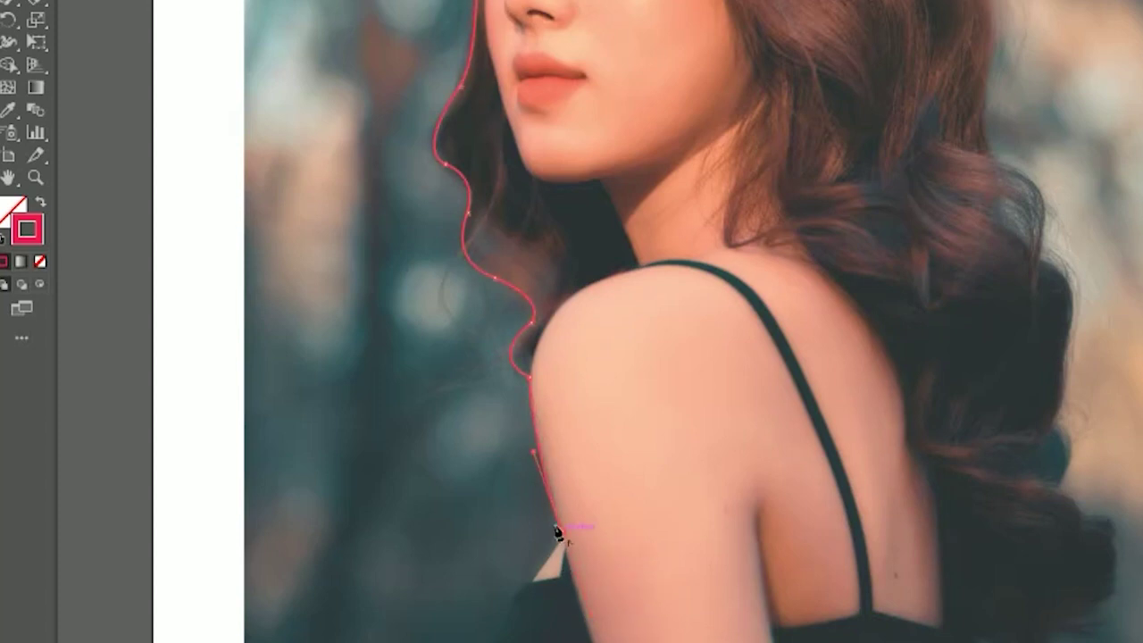
{"action": "scroll", "coordinate": [566, 458], "scroll_direction": "down", "scroll_amount": 2}
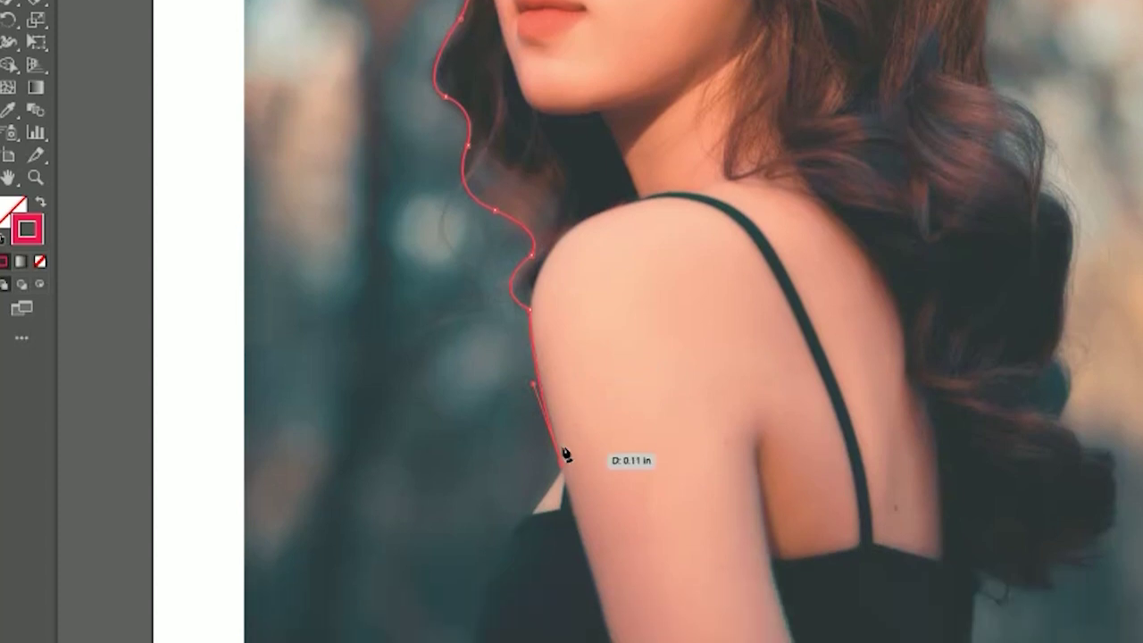
{"action": "scroll", "coordinate": [566, 455], "scroll_direction": "down", "scroll_amount": 1}
Step: Trace the front of the dress around the bust with two curved segments, ending in a corner point beneath it
{"action": "left_click_drag", "start_coordinate": [566, 456], "coordinate": [474, 622]}
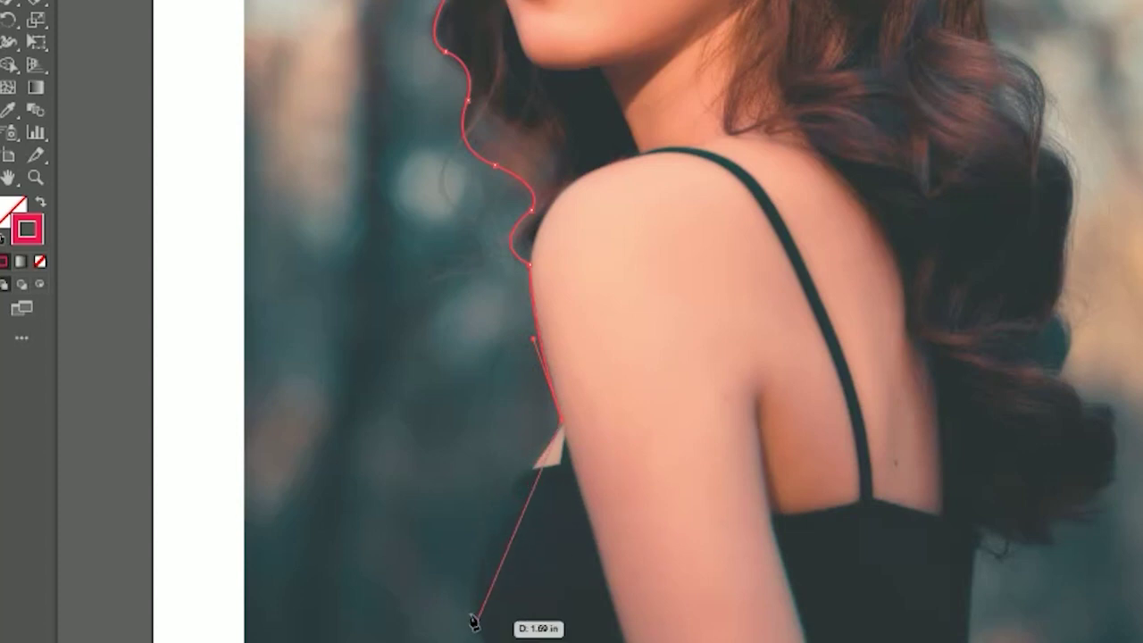
{"action": "left_click_drag", "start_coordinate": [474, 621], "coordinate": [455, 567]}
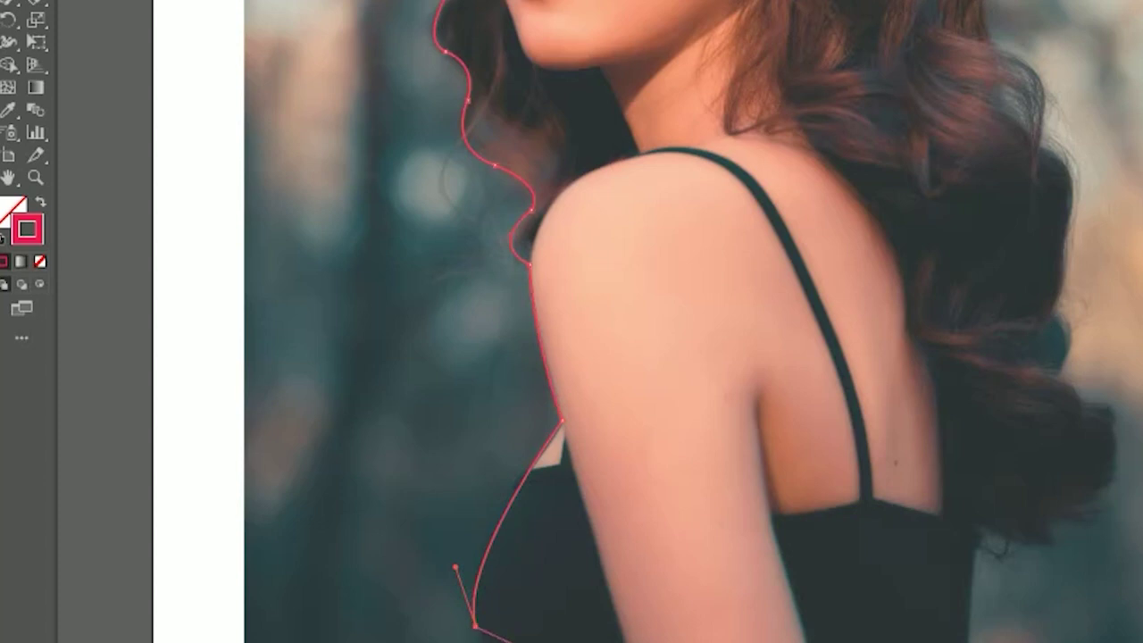
{"action": "scroll", "coordinate": [510, 628], "scroll_direction": "down", "scroll_amount": 3}
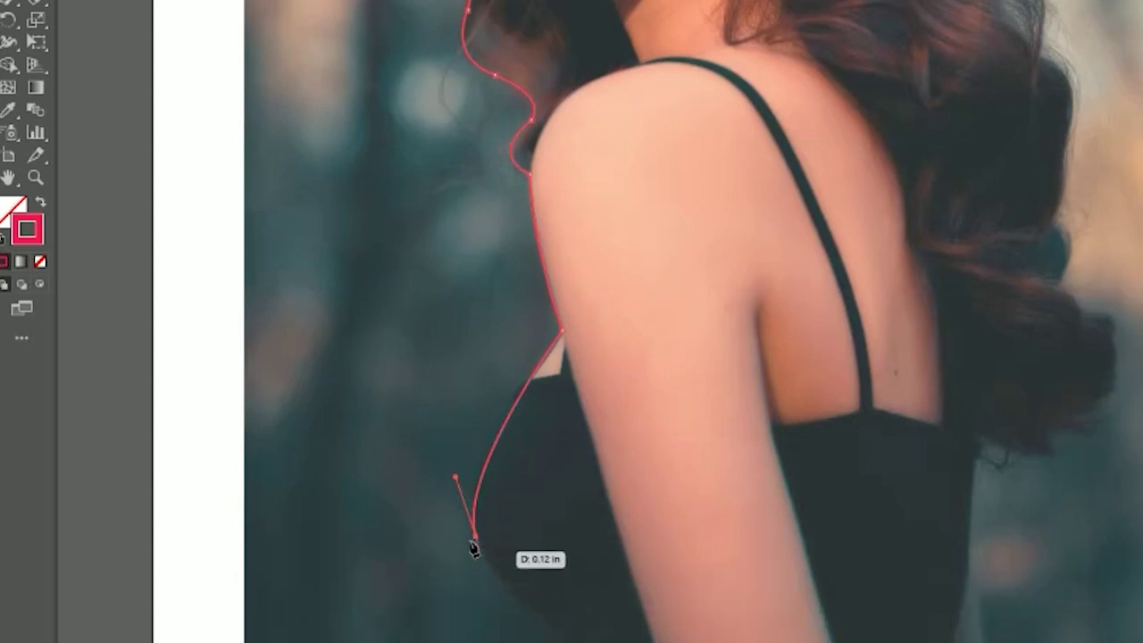
{"action": "left_click_drag", "start_coordinate": [474, 547], "coordinate": [619, 642]}
{"action": "left_click", "coordinate": [552, 629], "text": "ctrl"}
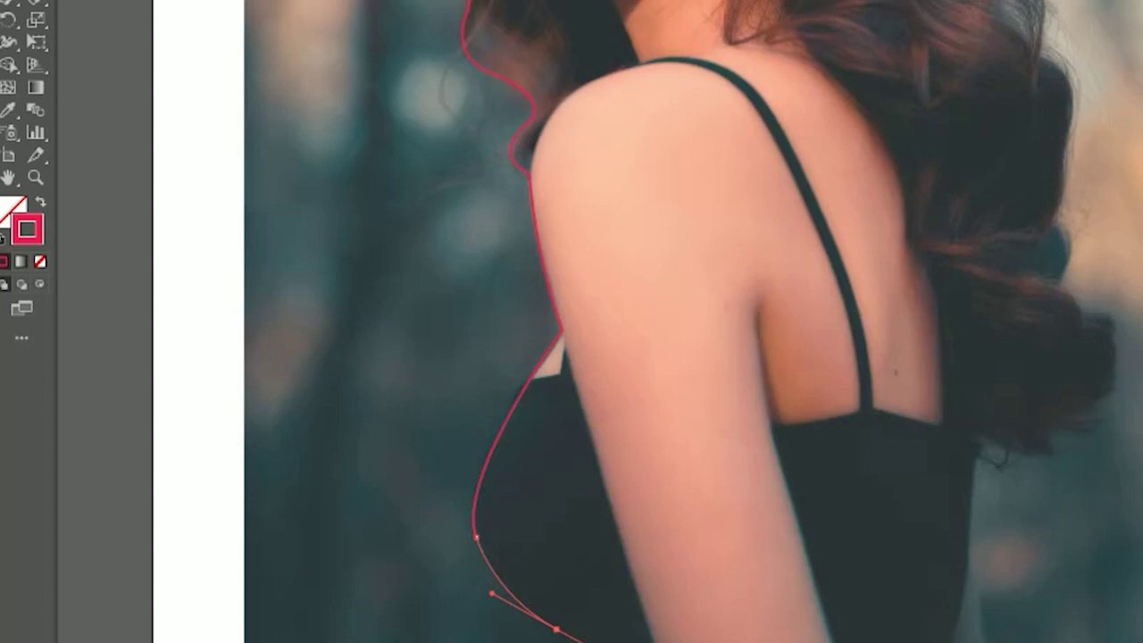
{"action": "left_click_drag", "start_coordinate": [619, 642], "coordinate": [619, 642]}
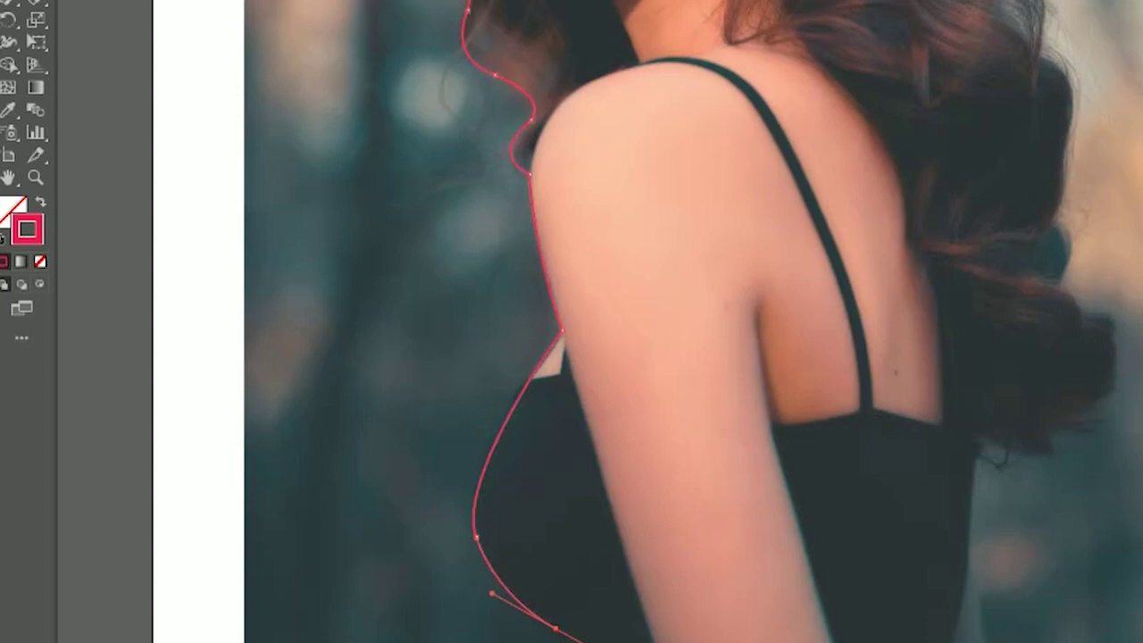
{"action": "left_click", "coordinate": [552, 628]}
Step: Curve the outline down the waist to the artboard's bottom edge and make the end anchor a corner point
{"action": "scroll", "coordinate": [552, 628], "scroll_direction": "down", "scroll_amount": 2}
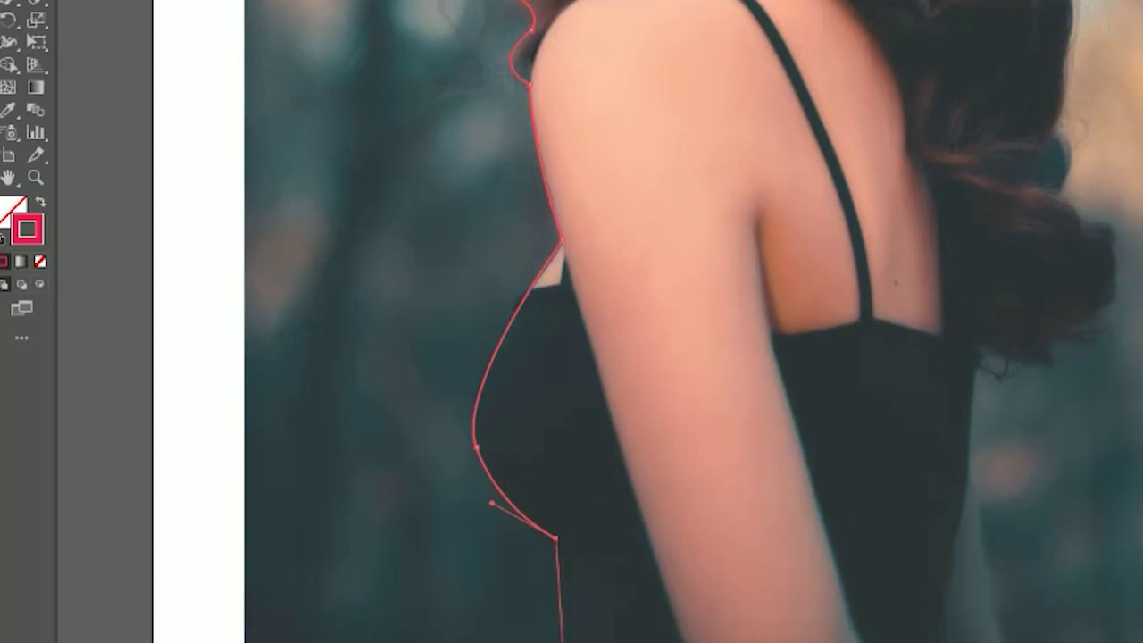
{"action": "left_click", "coordinate": [563, 641]}
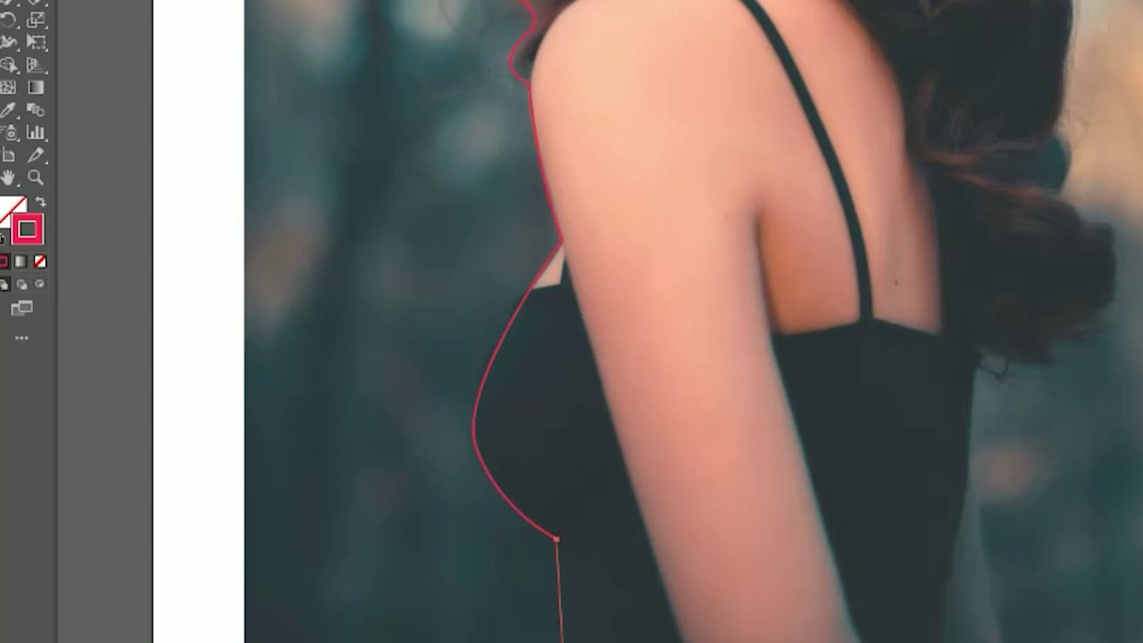
{"action": "scroll", "coordinate": [561, 636], "scroll_direction": "down", "scroll_amount": 3}
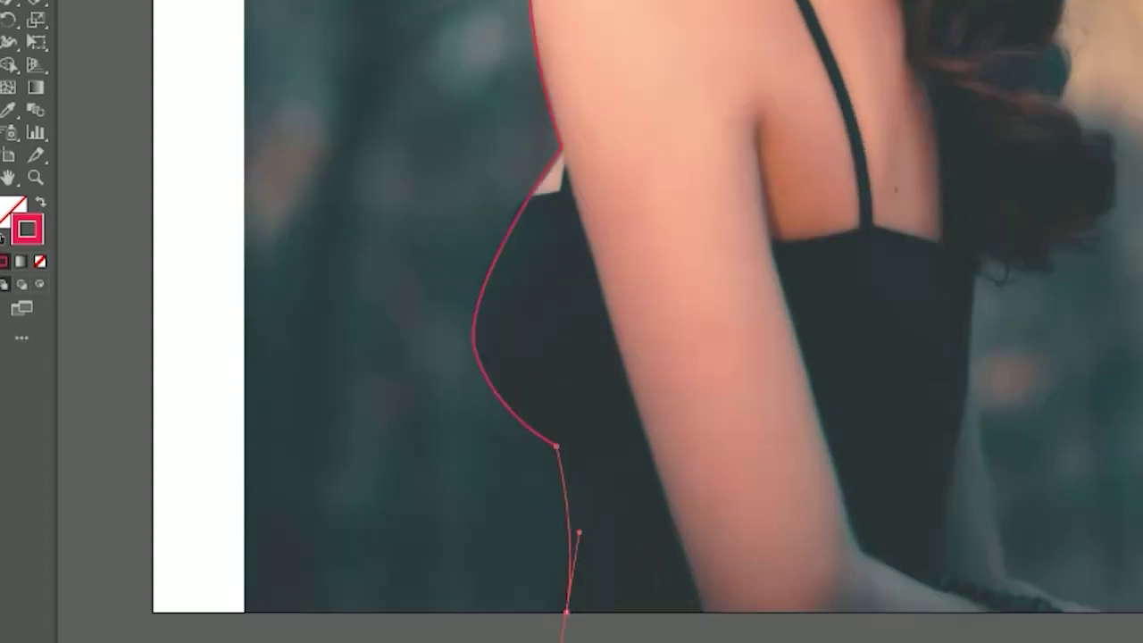
{"action": "left_click_drag", "start_coordinate": [566, 566], "coordinate": [552, 642]}
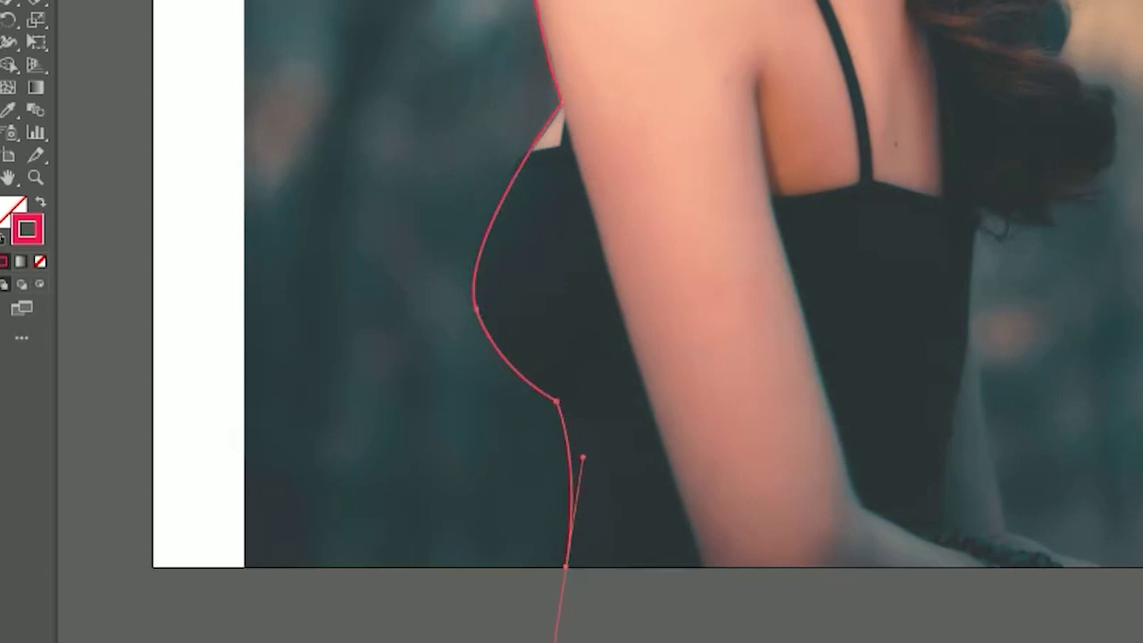
{"action": "left_click", "coordinate": [561, 566]}
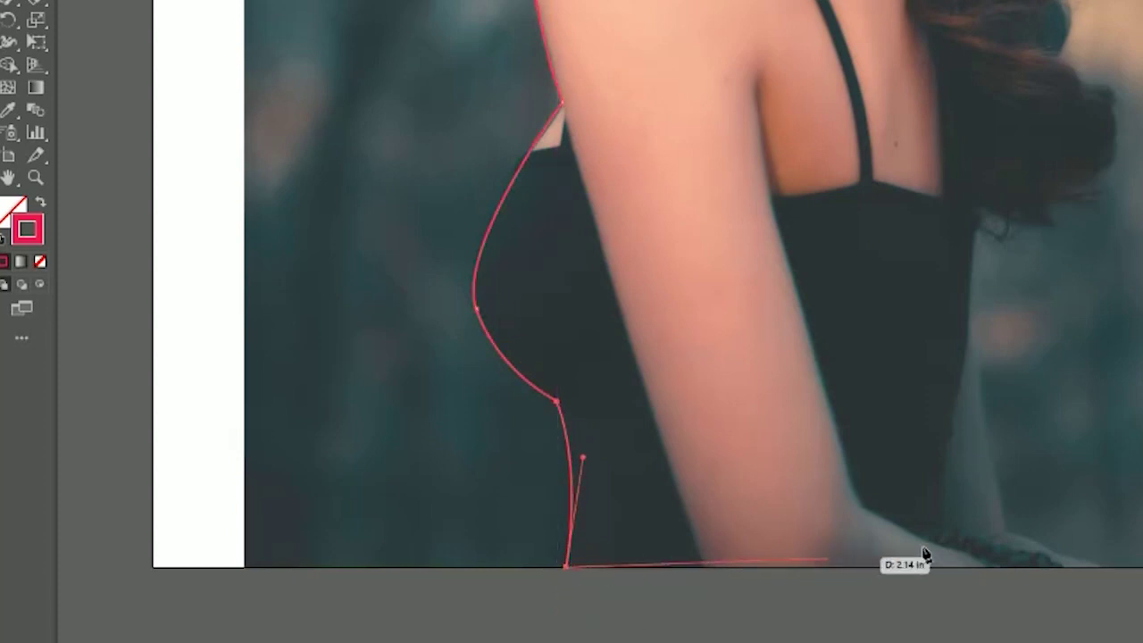
Step: Run the outline straight along the artboard's bottom edge past the forearm, and up to the back edge of the dress
{"action": "left_click", "coordinate": [1011, 567]}
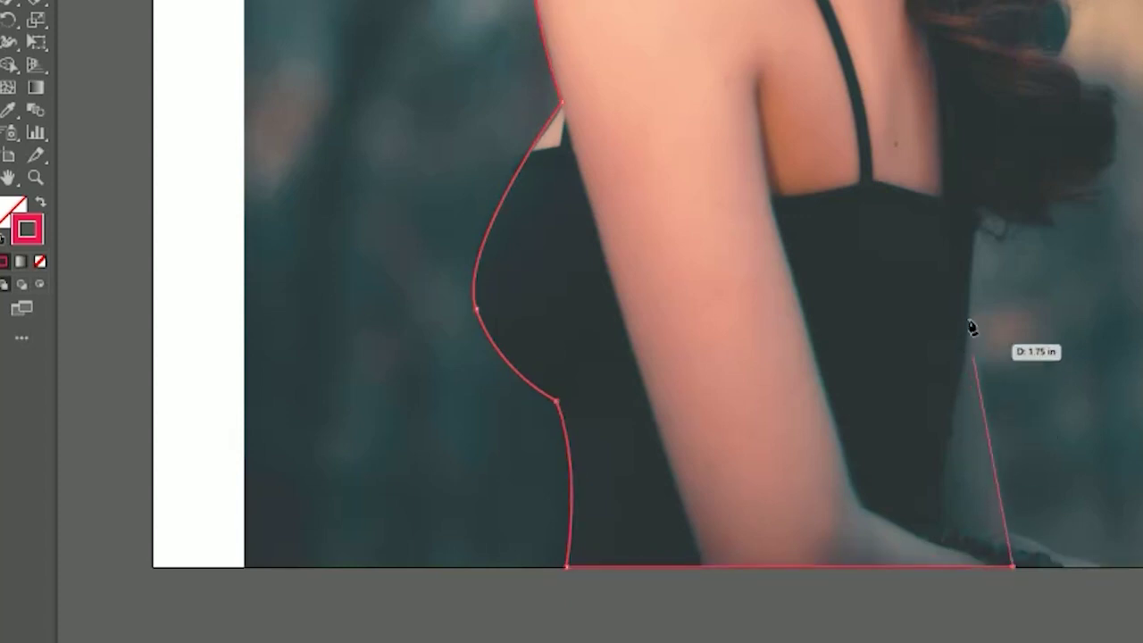
{"action": "scroll", "coordinate": [963, 322], "scroll_direction": "up", "scroll_amount": 3}
{"action": "left_click", "coordinate": [968, 434]}
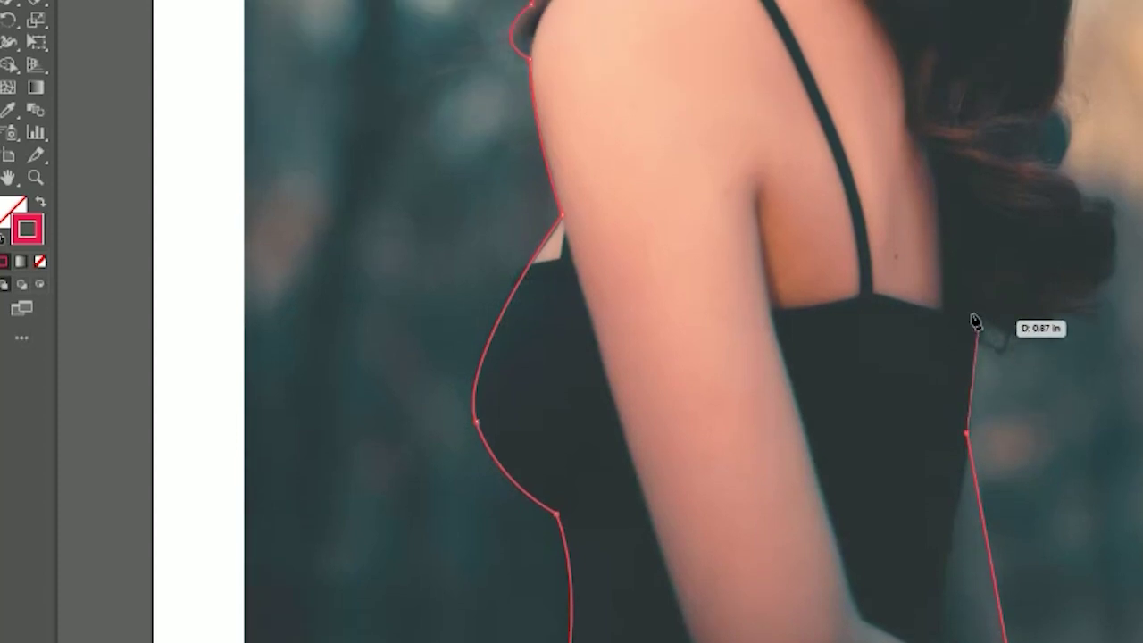
Step: Continue the outline from the back edge of the dress along the underside of the lowest hair curls to their outer tip
{"action": "scroll", "coordinate": [975, 322], "scroll_direction": "up", "scroll_amount": 3}
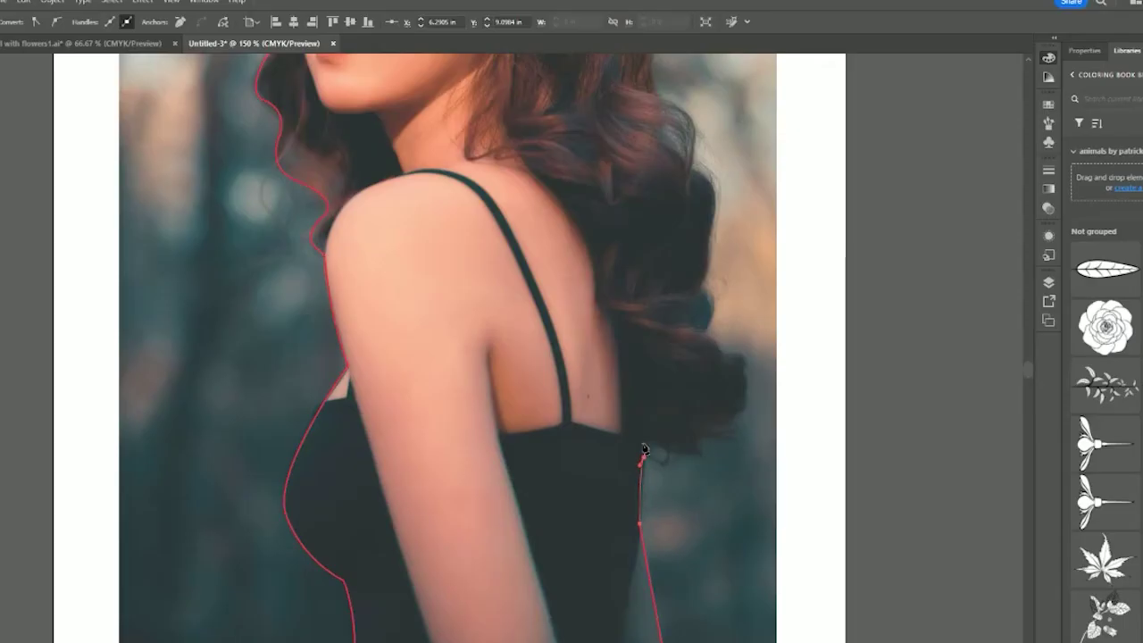
{"action": "left_click", "coordinate": [645, 451]}
{"action": "scroll", "coordinate": [645, 451], "scroll_direction": "down", "scroll_amount": 3}
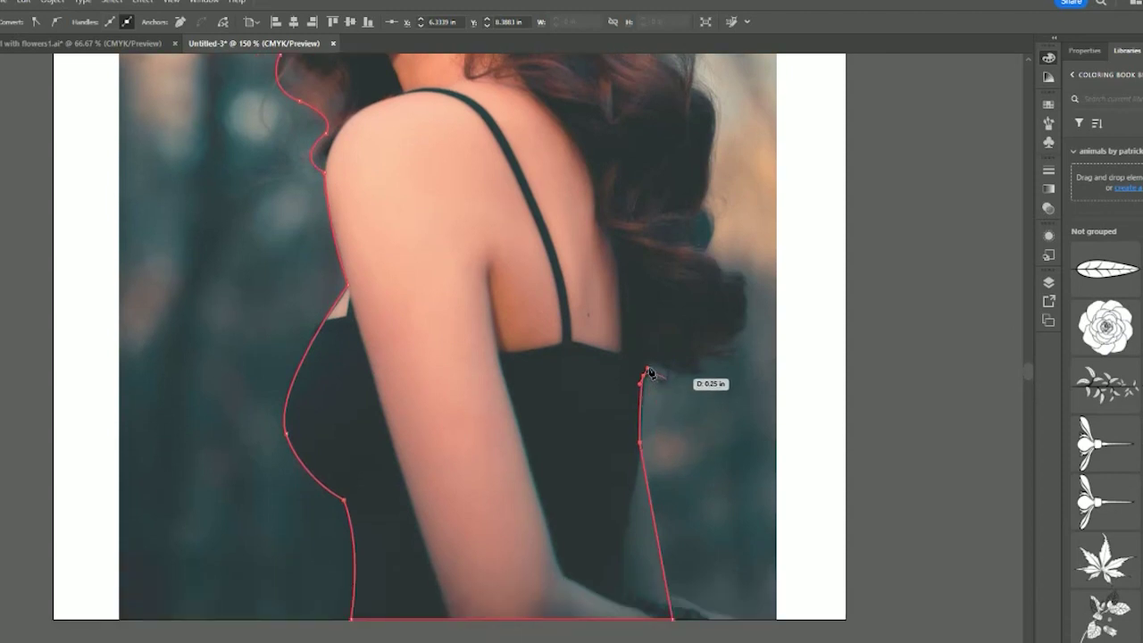
{"action": "left_click_drag", "start_coordinate": [660, 363], "coordinate": [709, 347]}
{"action": "left_click", "coordinate": [727, 340]}
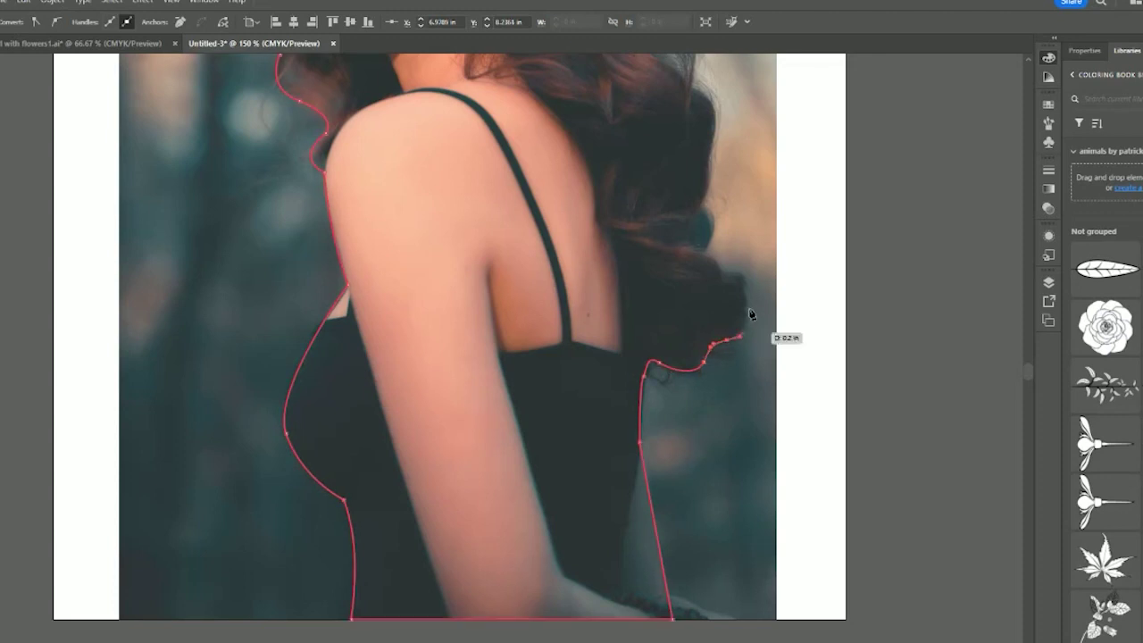
Step: Curve the outline up around the outer edge of the wavy curls behind the shoulder, following each indentation
{"action": "left_click_drag", "start_coordinate": [721, 273], "coordinate": [685, 255]}
{"action": "scroll", "coordinate": [721, 277], "scroll_direction": "up", "scroll_amount": 5}
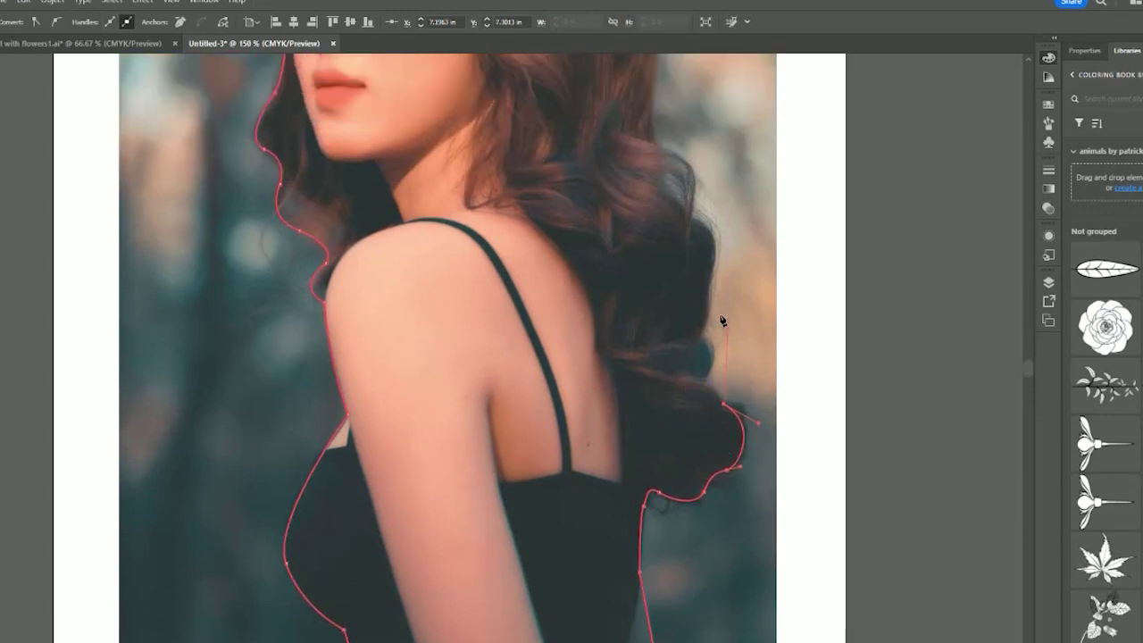
{"action": "left_click_drag", "start_coordinate": [687, 367], "coordinate": [703, 226]}
{"action": "left_click", "coordinate": [693, 217]}
{"action": "scroll", "coordinate": [714, 253], "scroll_direction": "up", "scroll_amount": 5}
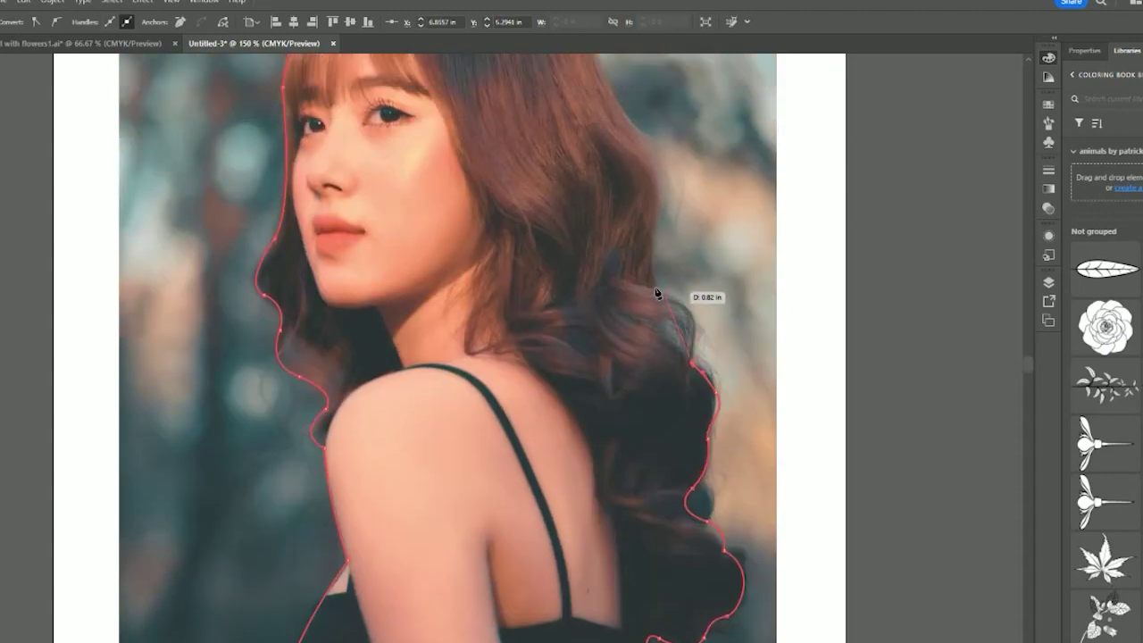
Step: Trace the back of the hair with curved segments up past the head and over the crown, closing the outline at its starting side
{"action": "left_click_drag", "start_coordinate": [660, 291], "coordinate": [608, 273]}
{"action": "left_click", "coordinate": [659, 291]}
{"action": "left_click_drag", "start_coordinate": [653, 243], "coordinate": [660, 225]}
{"action": "scroll", "coordinate": [658, 224], "scroll_direction": "up", "scroll_amount": 4}
{"action": "left_click_drag", "start_coordinate": [628, 260], "coordinate": [600, 213]}
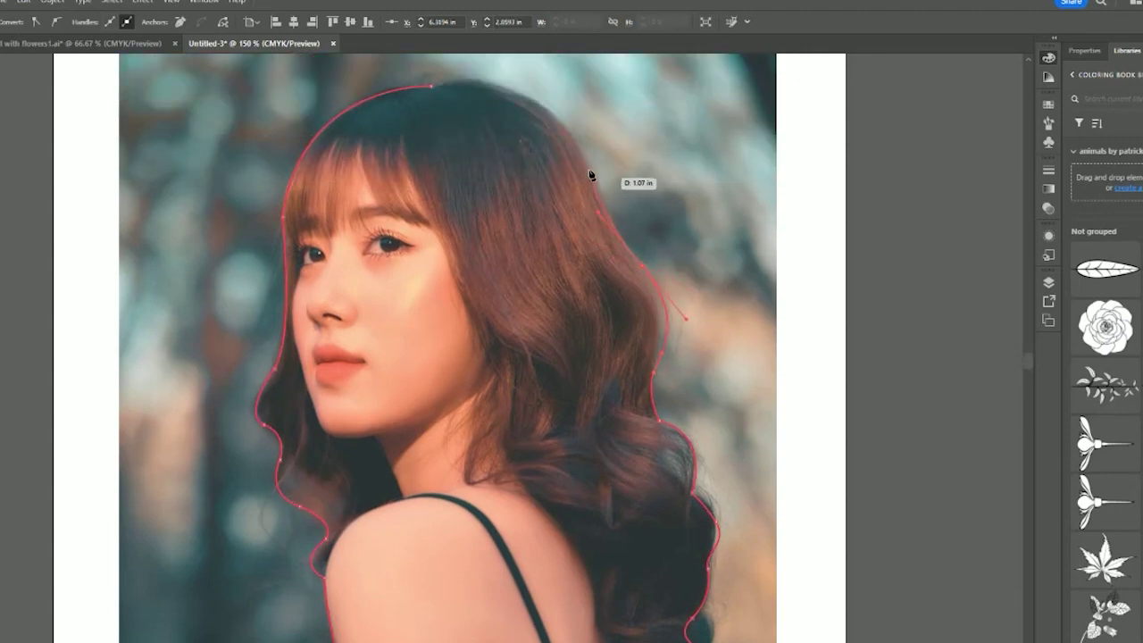
{"action": "left_click", "coordinate": [585, 163]}
{"action": "left_click_drag", "start_coordinate": [439, 83], "coordinate": [333, 97]}
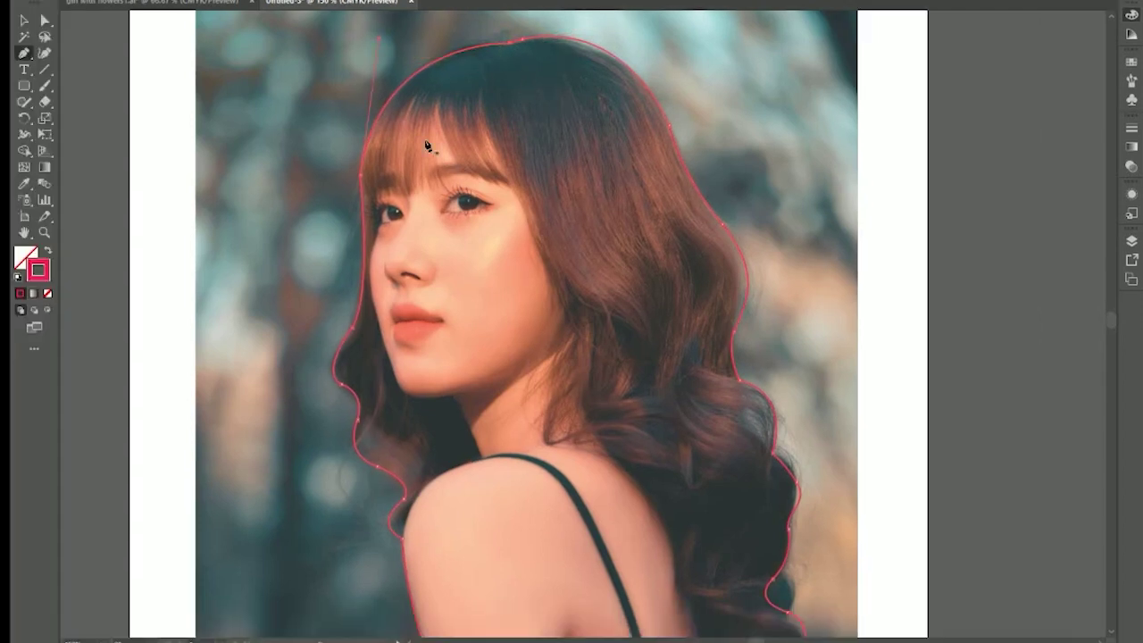
Step: Inspect the finished outline on its own by temporarily hiding the photo and deselecting the path, then show the photo again
{"action": "key", "text": "v"}
{"action": "key", "text": "ctrl+minus"}
{"action": "scroll", "coordinate": [481, 273], "scroll_direction": "down", "scroll_amount": 5}
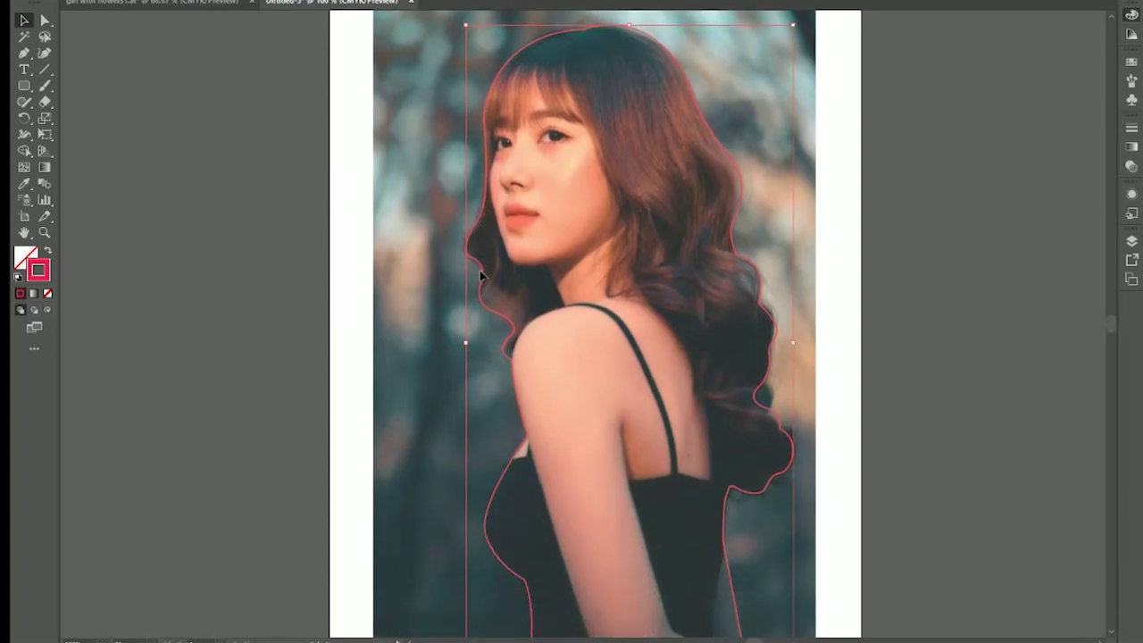
{"action": "scroll", "coordinate": [482, 275], "scroll_direction": "down", "scroll_amount": 1}
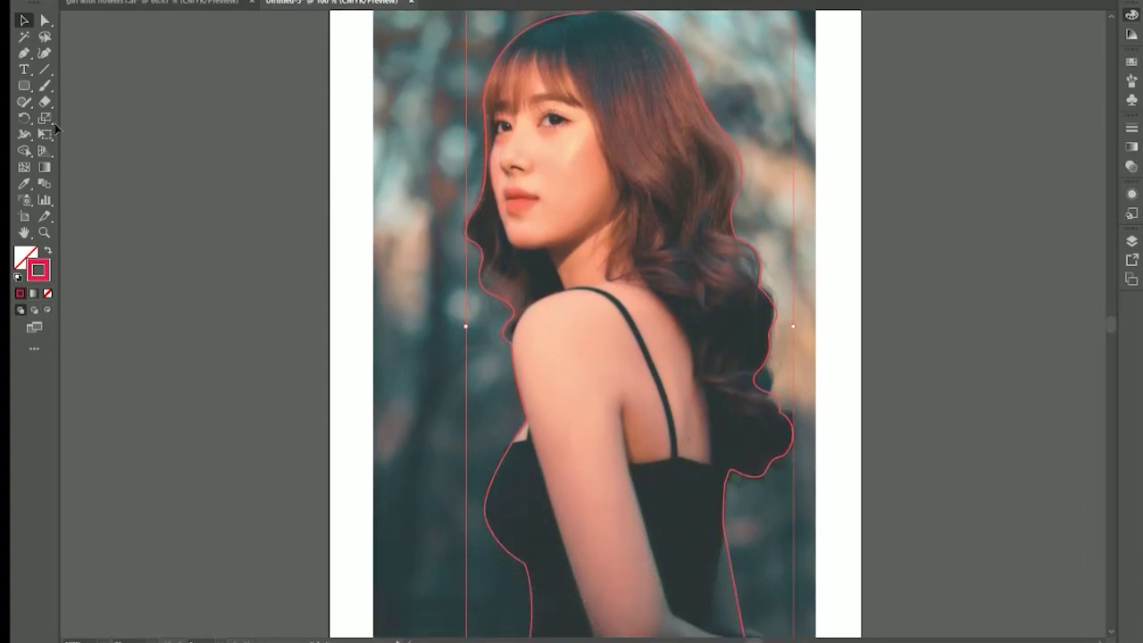
{"action": "key", "text": "ctrl+minus"}
{"action": "scroll", "coordinate": [107, 128], "scroll_direction": "down", "scroll_amount": 1}
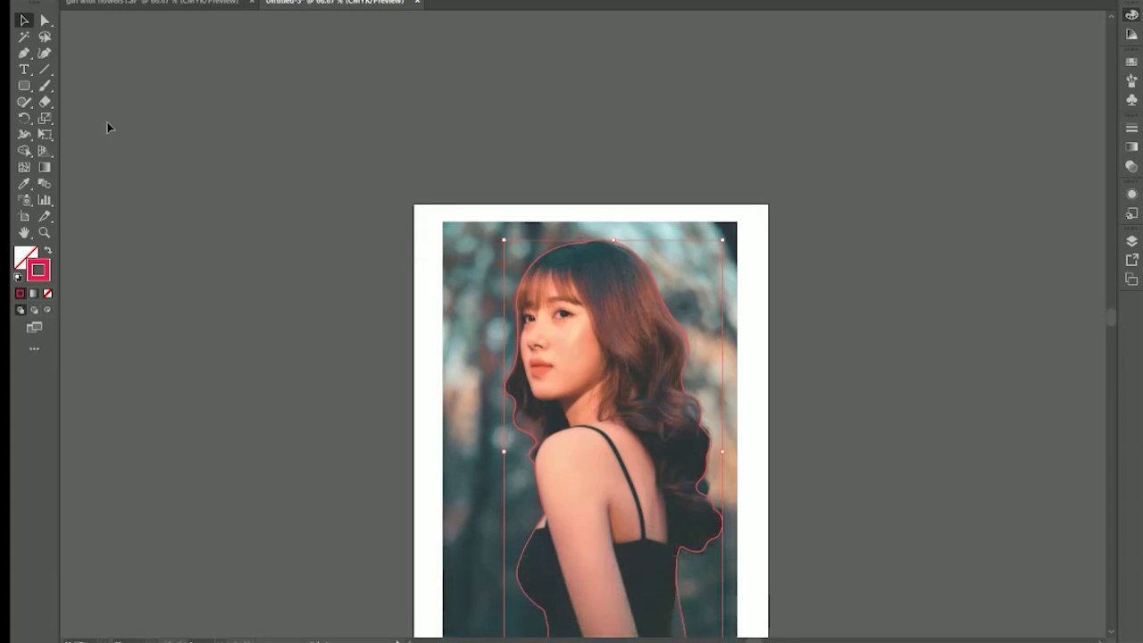
{"action": "scroll", "coordinate": [108, 128], "scroll_direction": "down", "scroll_amount": 2}
{"action": "scroll", "coordinate": [262, 153], "scroll_direction": "up", "scroll_amount": 1}
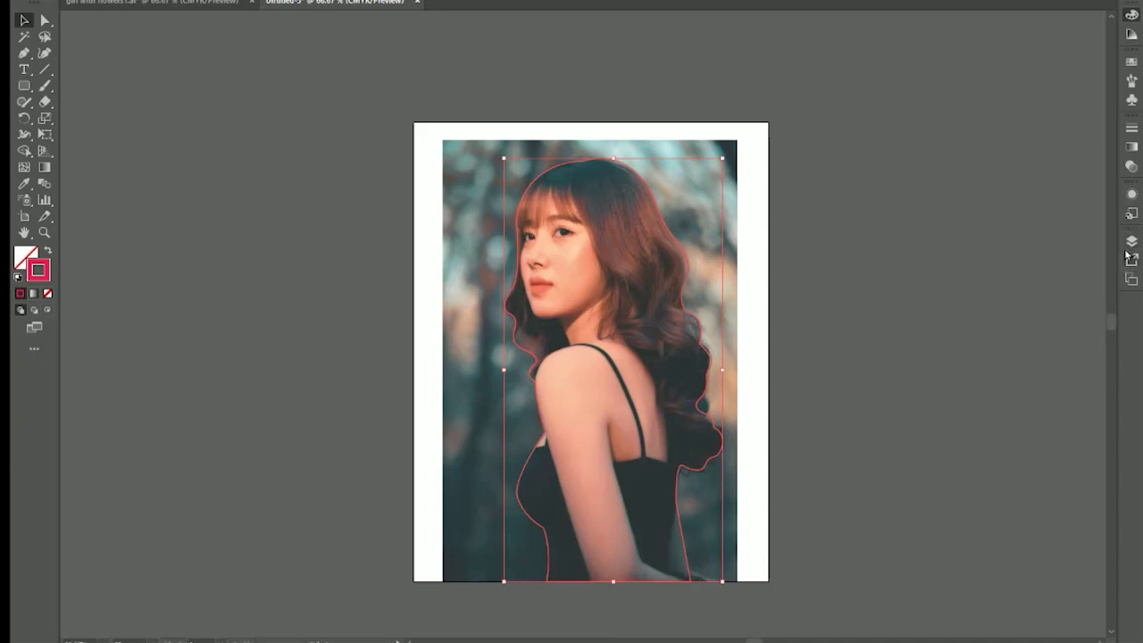
{"action": "left_click", "coordinate": [961, 267]}
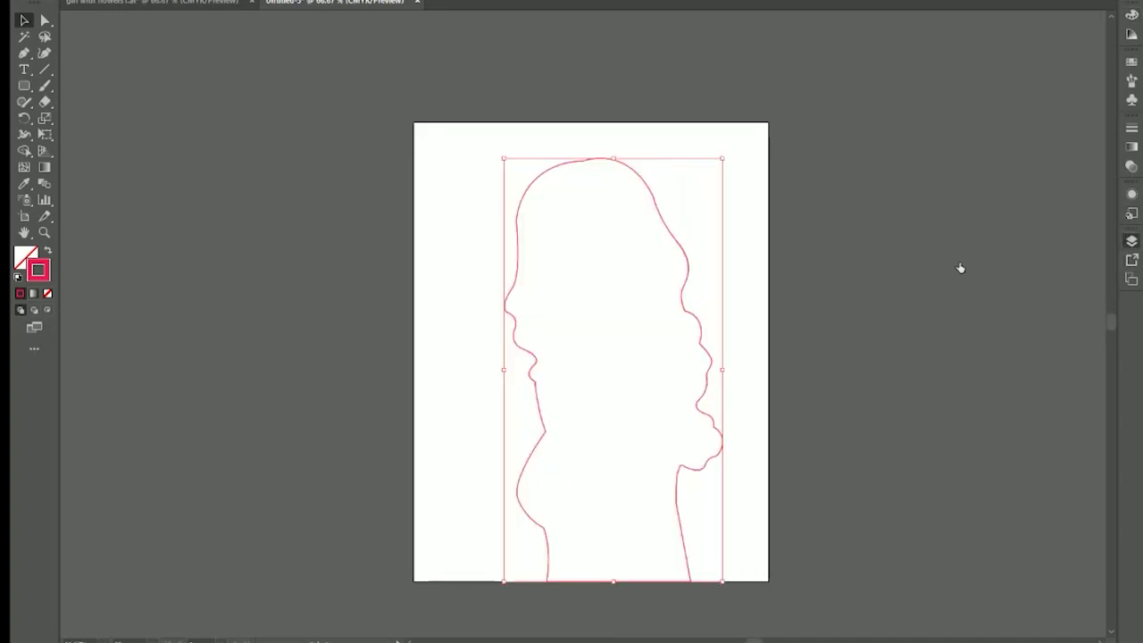
{"action": "left_click", "coordinate": [861, 304]}
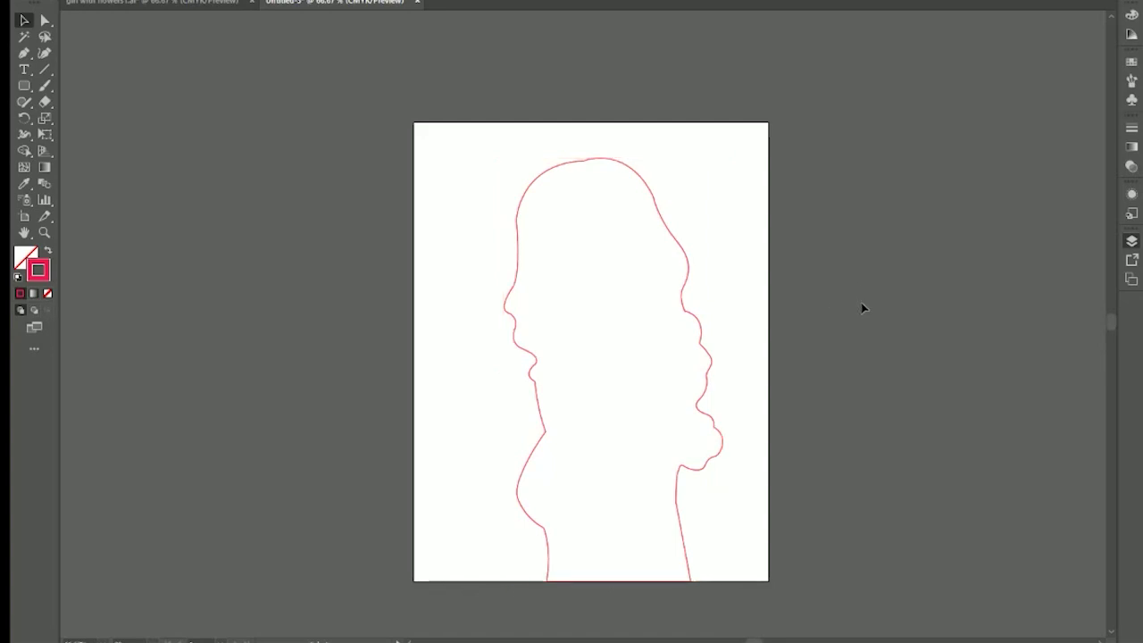
{"action": "left_click", "coordinate": [956, 269]}
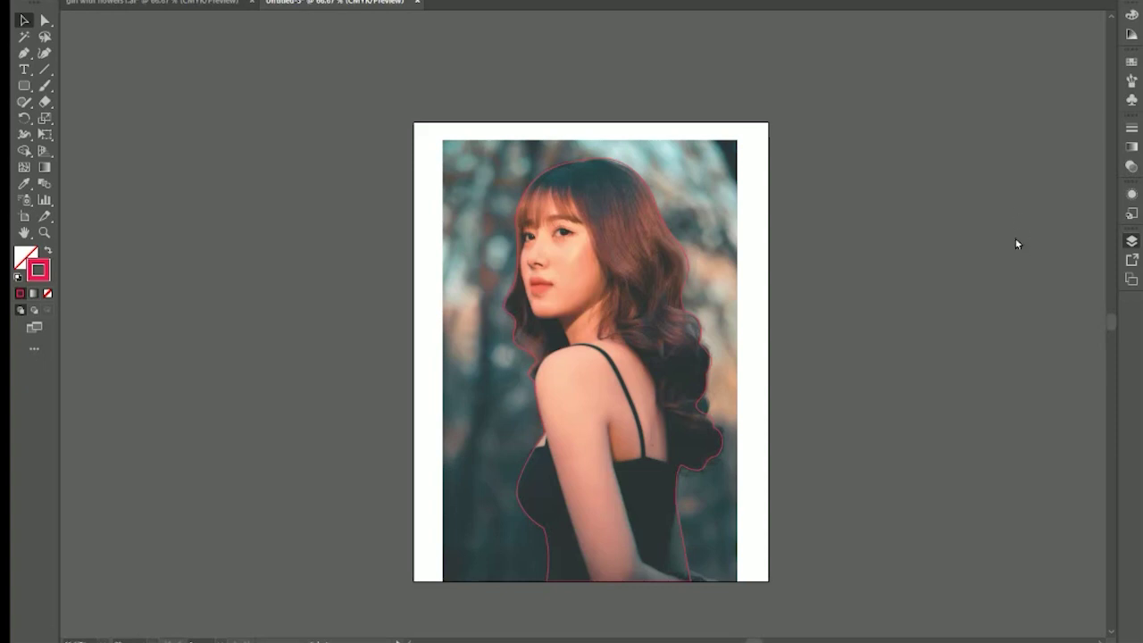
Step: Draw a flowing hair strand with the Pen tool from the crown through the side hair to the curls above the shoulder
{"action": "left_click", "coordinate": [42, 232]}
{"action": "left_click", "coordinate": [661, 278]}
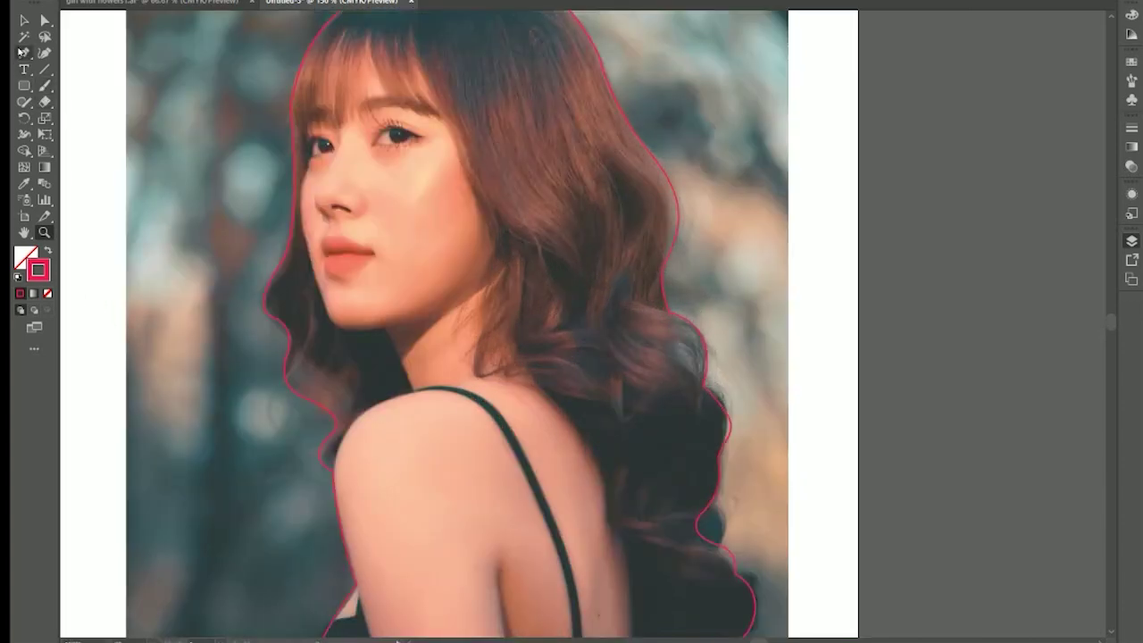
{"action": "left_click", "coordinate": [22, 51]}
{"action": "scroll", "coordinate": [388, 283], "scroll_direction": "up", "scroll_amount": 3}
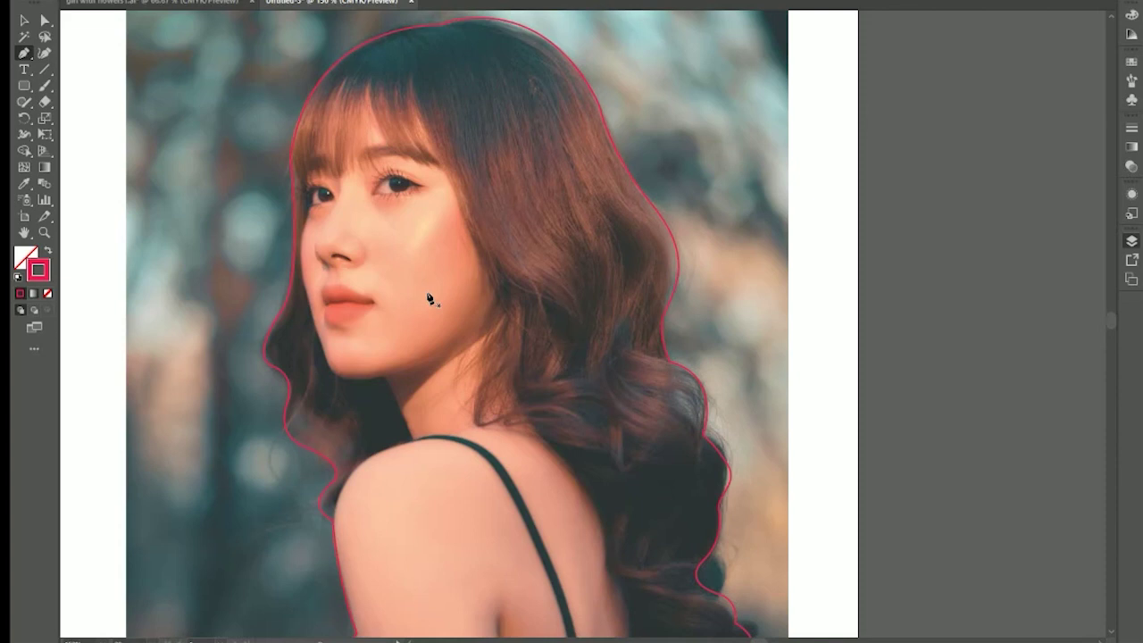
{"action": "scroll", "coordinate": [431, 299], "scroll_direction": "up", "scroll_amount": 2}
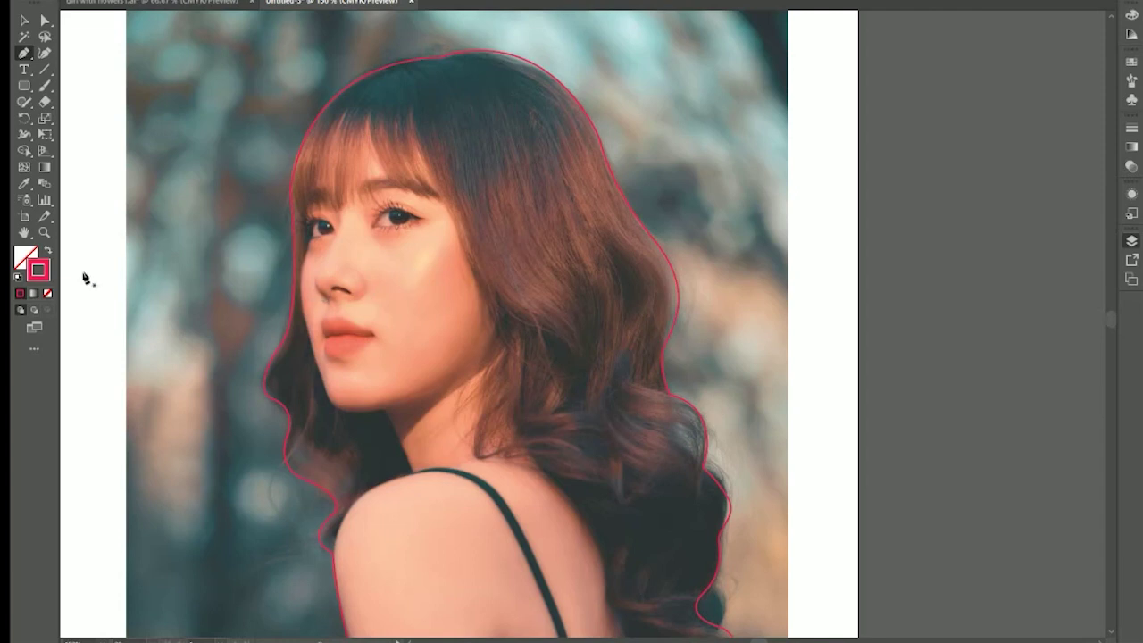
{"action": "left_click", "coordinate": [43, 233]}
{"action": "left_click", "coordinate": [521, 322]}
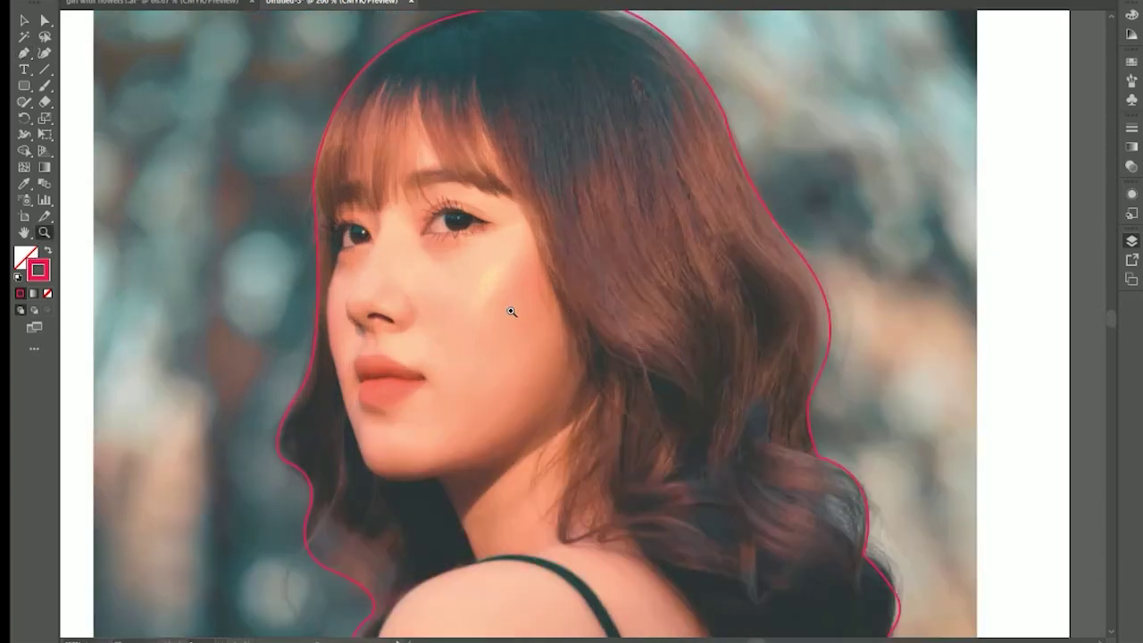
{"action": "left_click", "coordinate": [25, 55]}
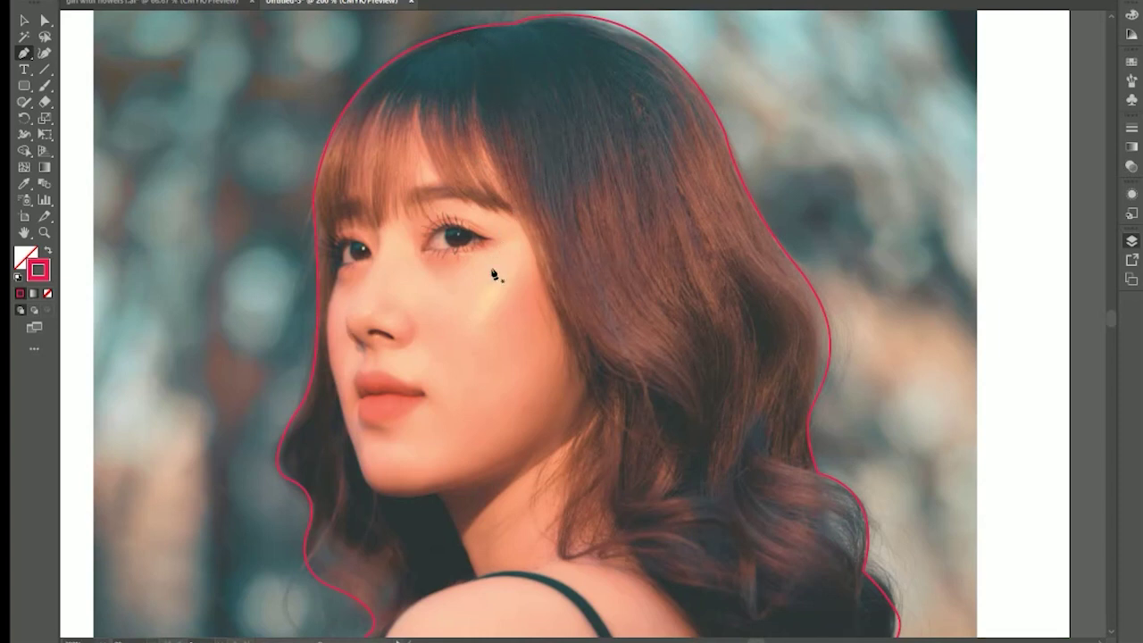
{"action": "left_click", "coordinate": [604, 354]}
{"action": "key", "text": "ctrl+z"}
{"action": "left_click_drag", "start_coordinate": [511, 25], "coordinate": [590, 142]}
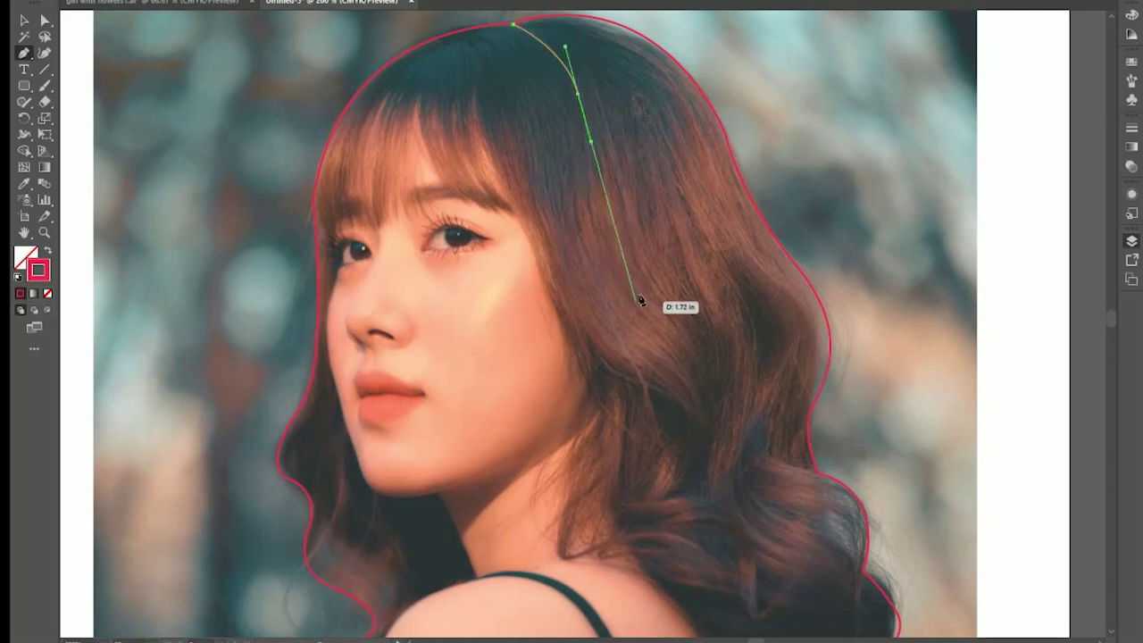
{"action": "left_click_drag", "start_coordinate": [651, 304], "coordinate": [711, 339]}
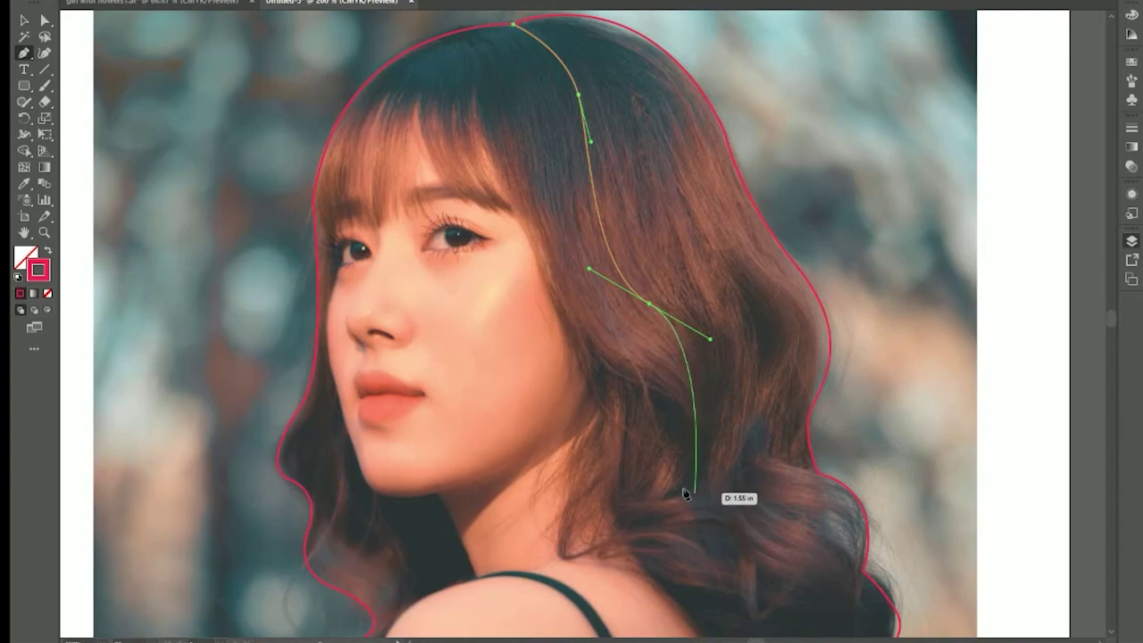
{"action": "left_click_drag", "start_coordinate": [689, 491], "coordinate": [640, 539]}
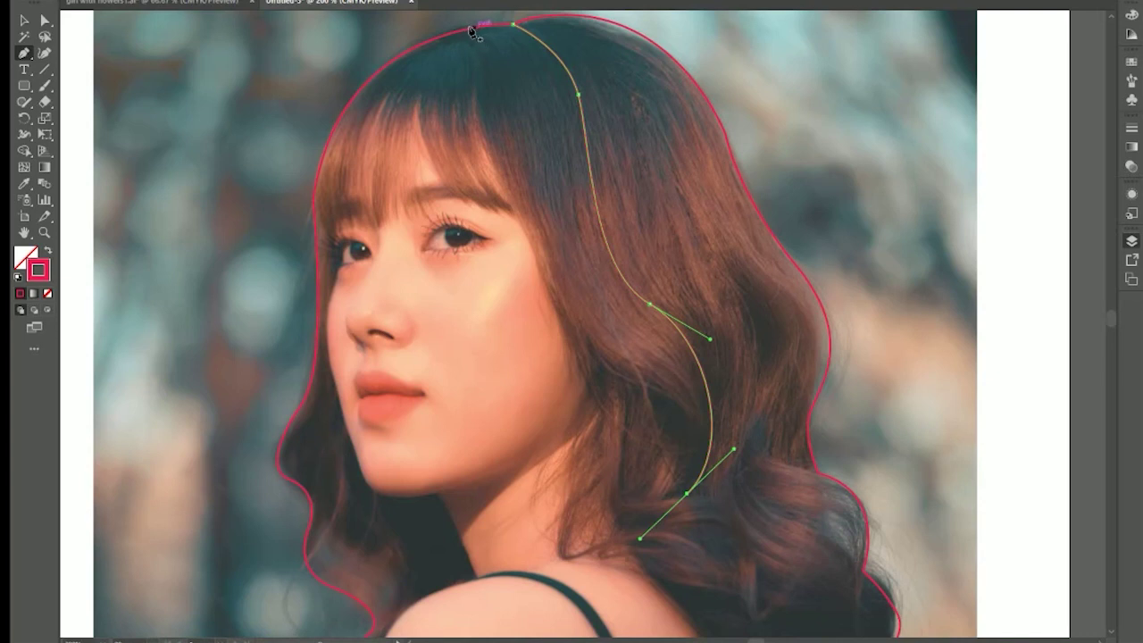
Step: Draw a second hair strand from the crown along the side of the face, ending beside the first strand's lower end
{"action": "mouse_move", "coordinate": [474, 34]}
{"action": "left_mouse_down"}
{"action": "mouse_move", "coordinate": [514, 79]}
{"action": "mouse_move", "coordinate": [509, 50]}
{"action": "mouse_move", "coordinate": [526, 93]}
{"action": "left_mouse_up"}
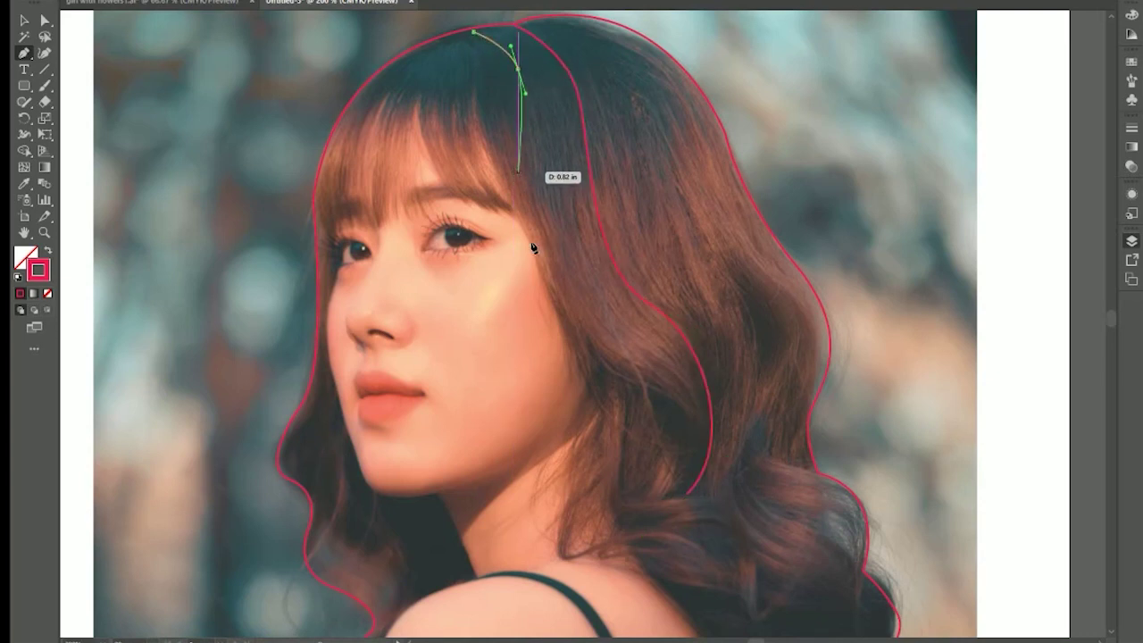
{"action": "left_click_drag", "start_coordinate": [596, 342], "coordinate": [681, 388]}
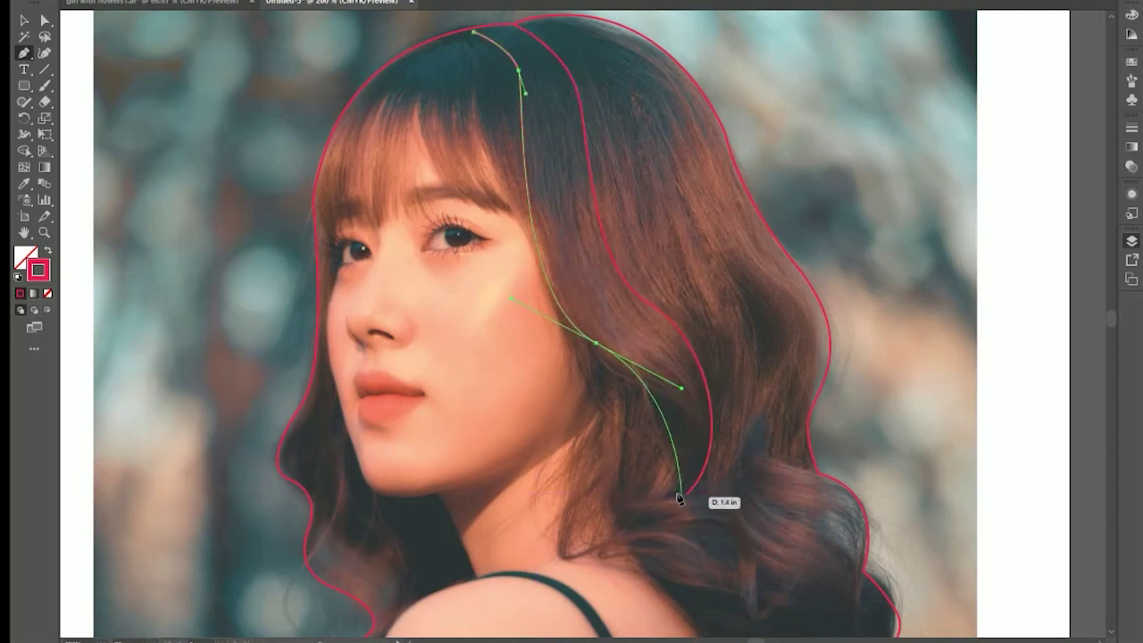
{"action": "left_click", "coordinate": [680, 494]}
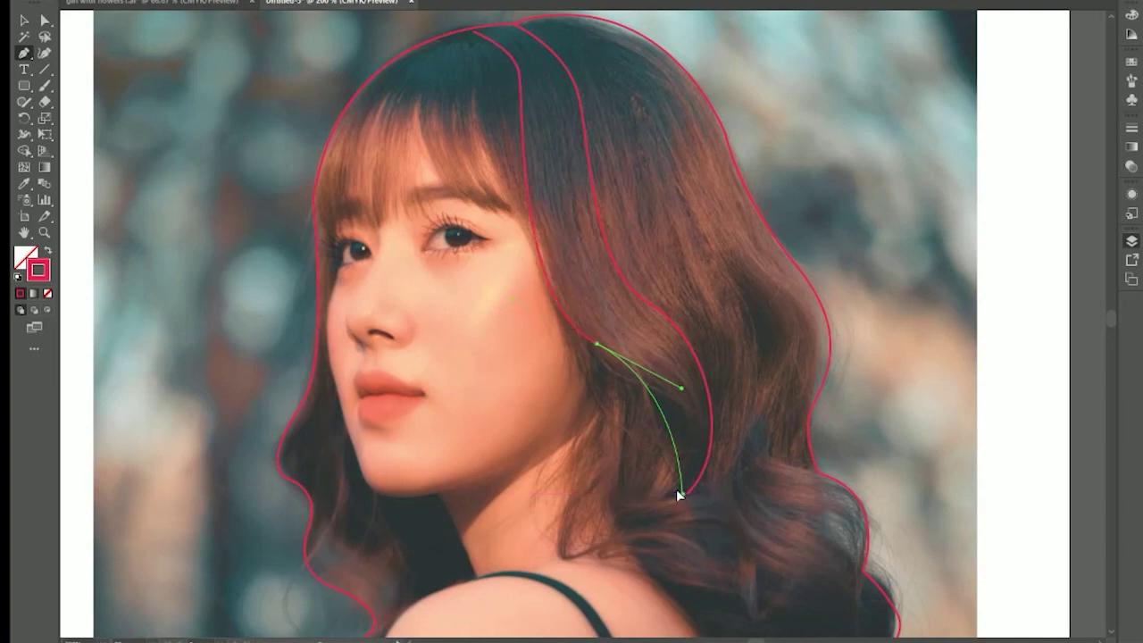
{"action": "left_click_drag", "start_coordinate": [673, 494], "coordinate": [641, 549]}
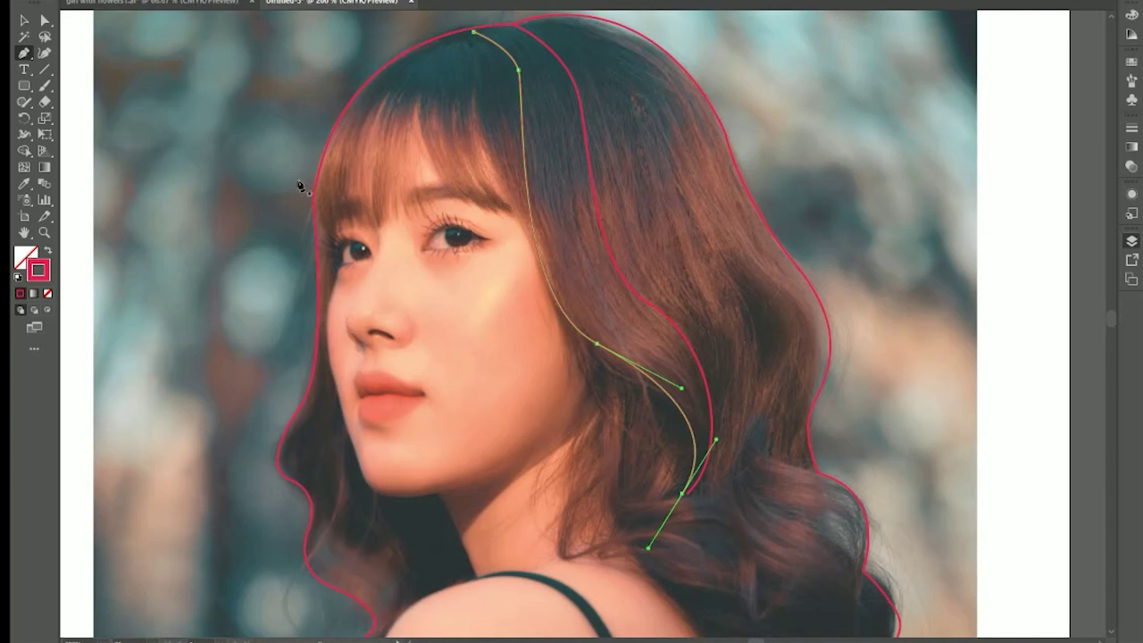
Step: Draw a shorter strand from the hair parting down past the temple to meet the strand beside the face
{"action": "left_click", "coordinate": [458, 36]}
{"action": "left_click", "coordinate": [460, 37]}
{"action": "left_click_drag", "start_coordinate": [489, 74], "coordinate": [484, 112]}
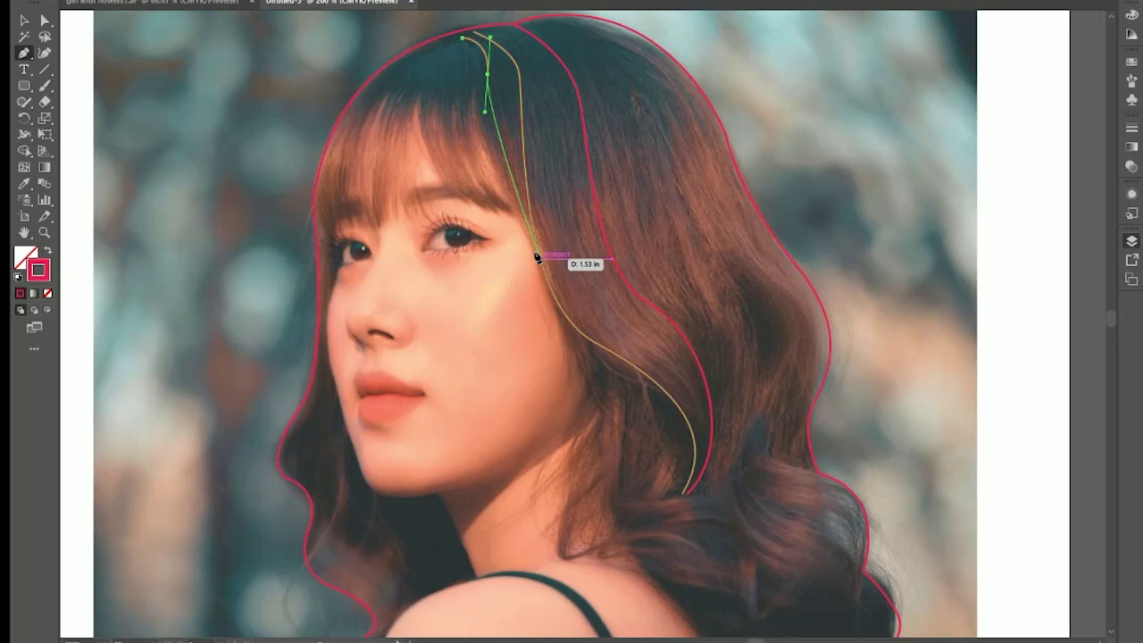
{"action": "left_click_drag", "start_coordinate": [539, 258], "coordinate": [577, 306]}
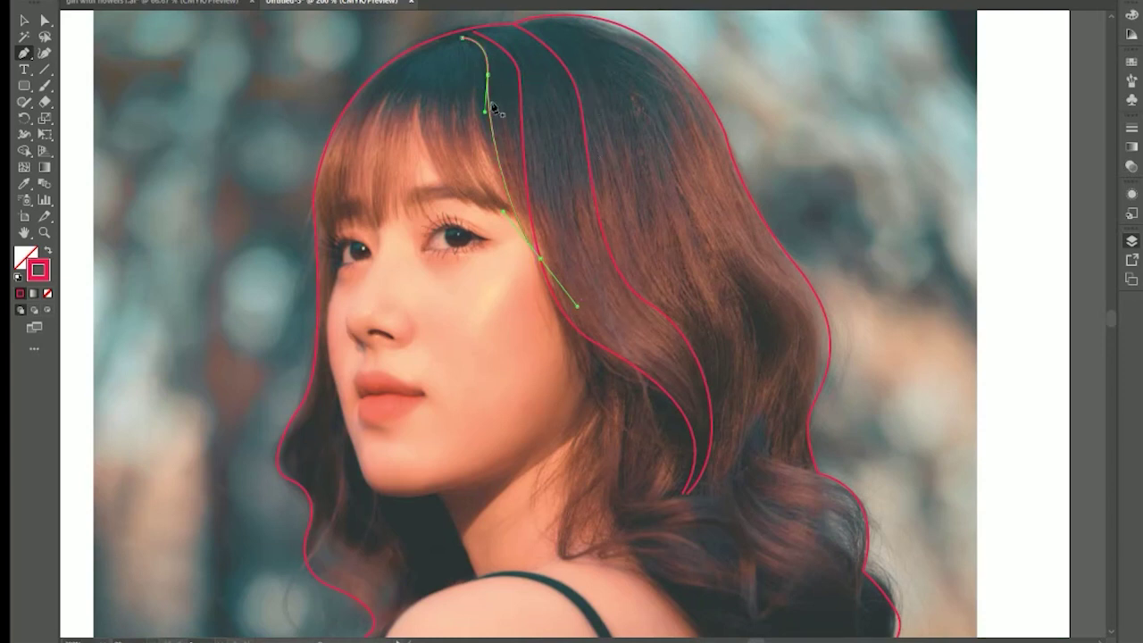
Step: Draw a curved fringe strand from the parting across the forehead to the outer end of the eyebrow
{"action": "left_click", "coordinate": [441, 47]}
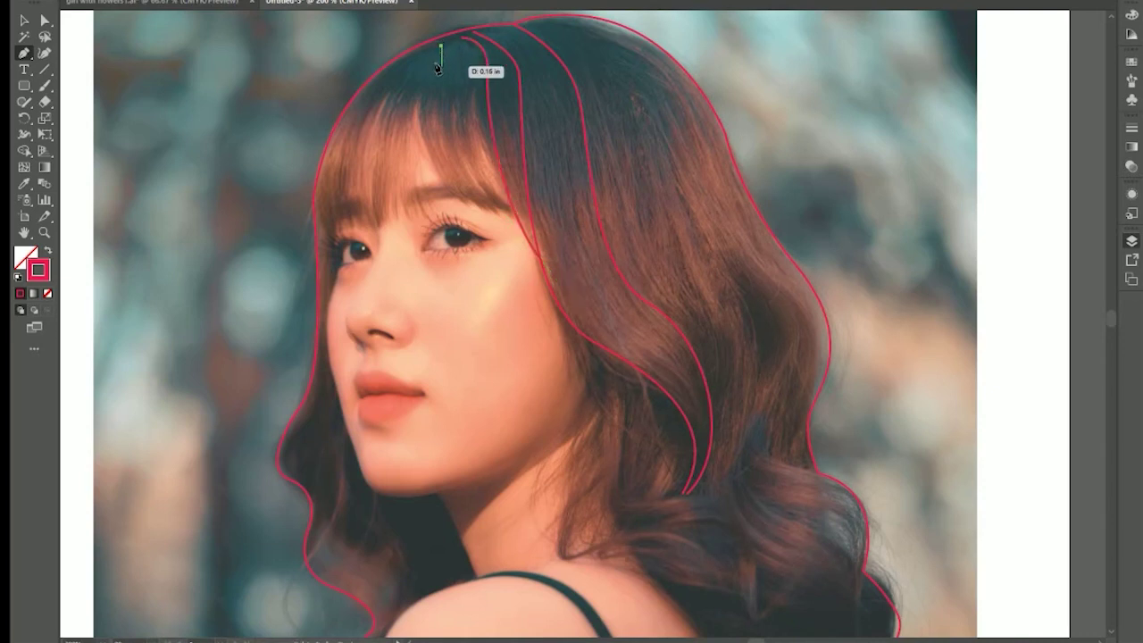
{"action": "left_click_drag", "start_coordinate": [441, 69], "coordinate": [430, 80]}
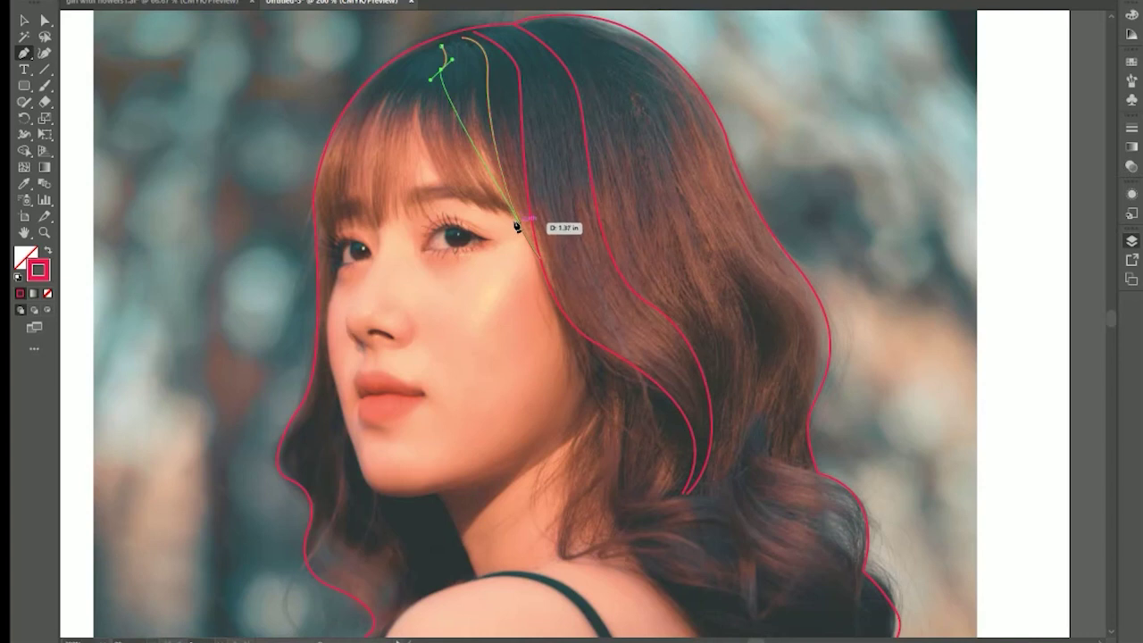
{"action": "left_click_drag", "start_coordinate": [521, 225], "coordinate": [630, 260]}
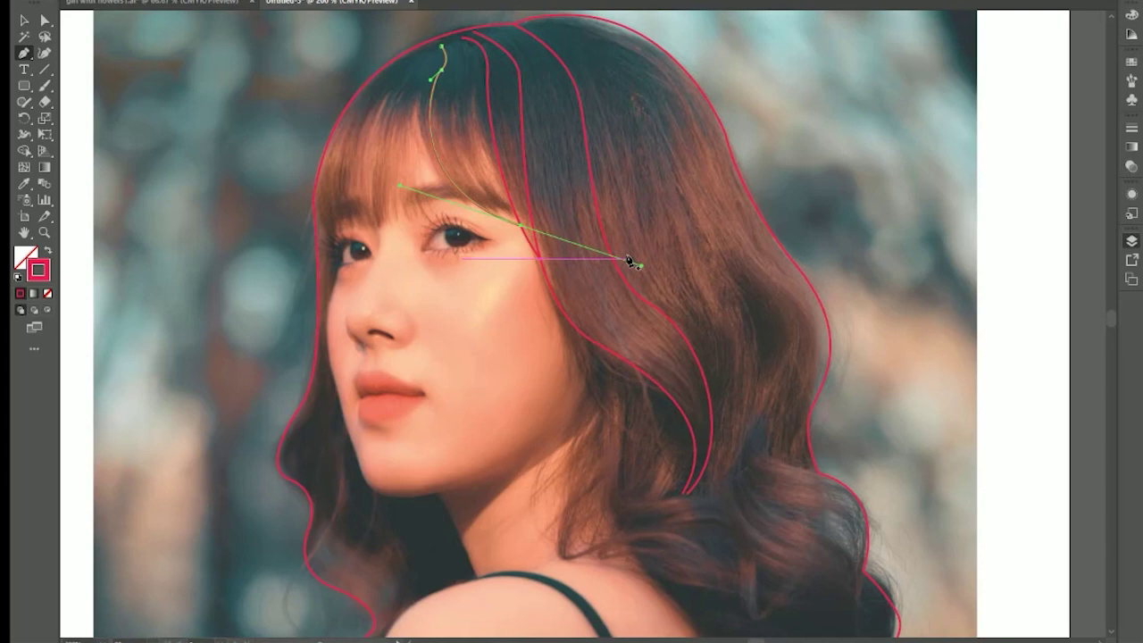
{"action": "left_click_drag", "start_coordinate": [630, 260], "coordinate": [630, 261]}
Step: Draw one fringe strand down to the far eyebrow and another sweeping across the forehead to the temple
{"action": "left_click", "coordinate": [416, 63], "text": "ctrl"}
{"action": "left_click_drag", "start_coordinate": [403, 67], "coordinate": [349, 227]}
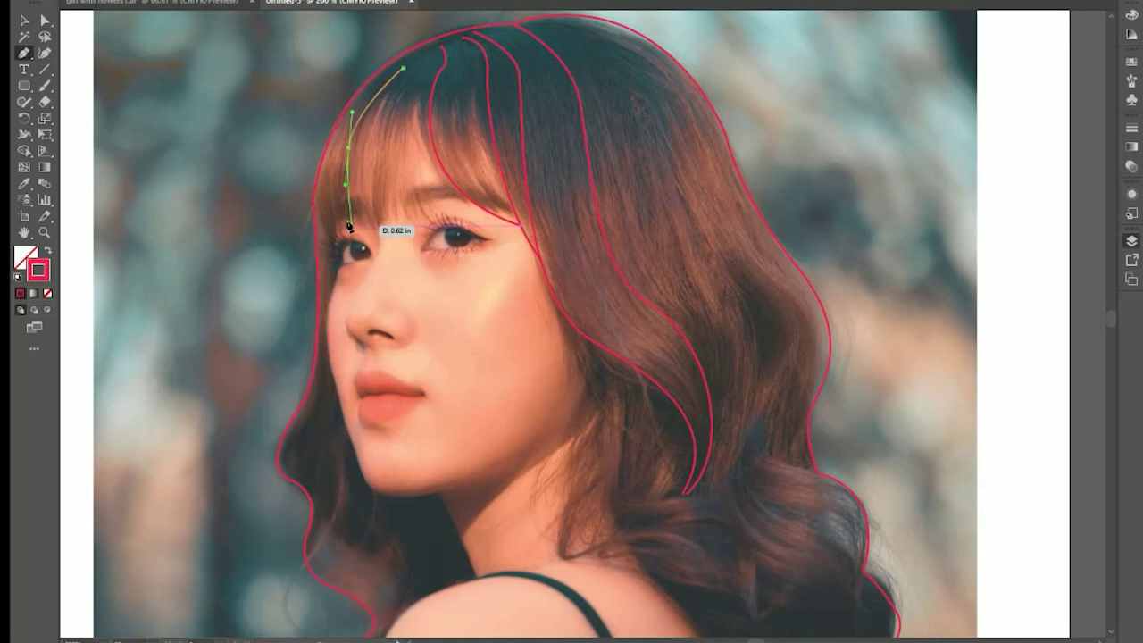
{"action": "left_click_drag", "start_coordinate": [349, 227], "coordinate": [350, 226]}
{"action": "left_click_drag", "start_coordinate": [422, 54], "coordinate": [720, 262]}
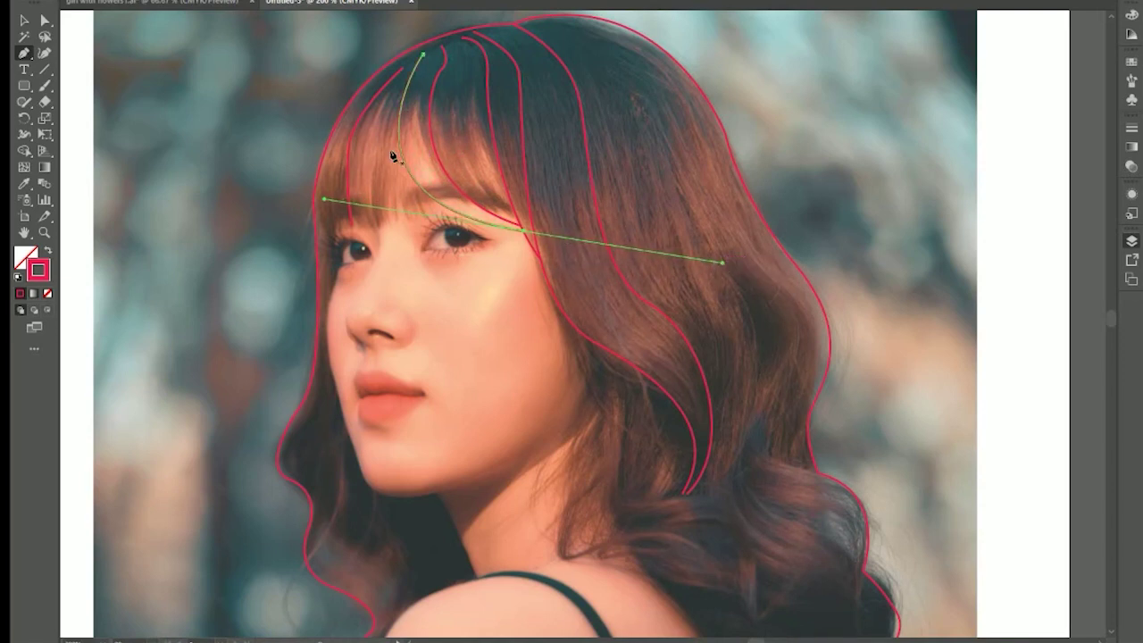
Step: Add two short fringe strands over the middle of the forehead, between the far eyebrow strand and the sweeping strand
{"action": "left_click", "coordinate": [407, 70]}
{"action": "left_click_drag", "start_coordinate": [377, 132], "coordinate": [375, 229]}
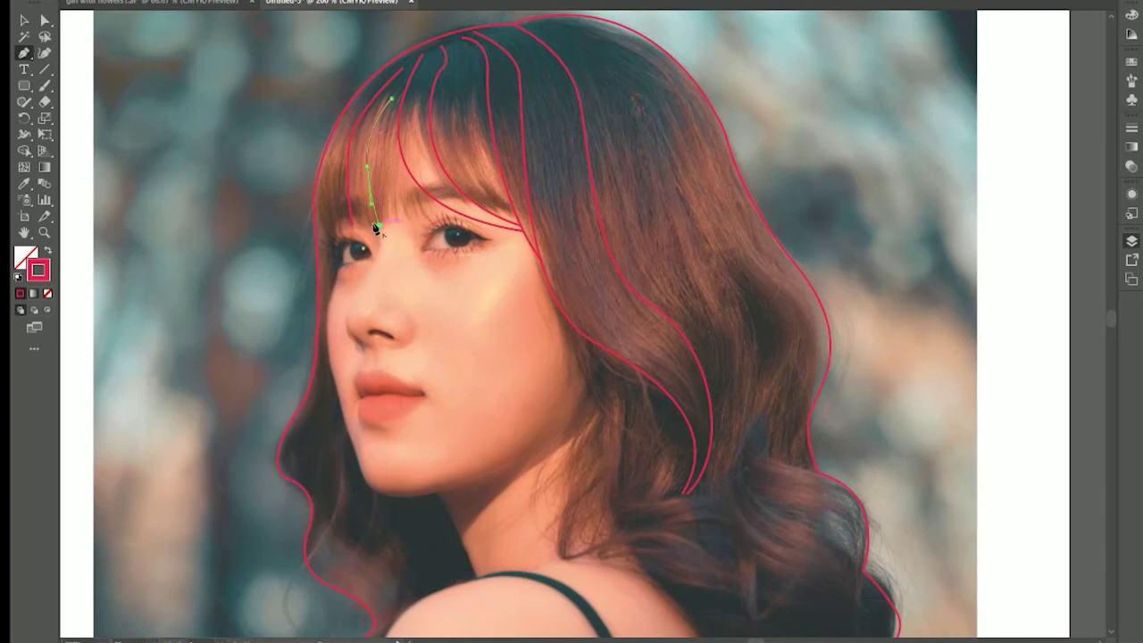
{"action": "key", "text": "Escape"}
{"action": "left_click", "coordinate": [379, 224]}
{"action": "left_click_drag", "start_coordinate": [389, 126], "coordinate": [401, 217]}
Step: Trace the facial contour from beside the far eye down the far cheek and around the chin
{"action": "left_click_drag", "start_coordinate": [331, 223], "coordinate": [329, 282]}
{"action": "left_click_drag", "start_coordinate": [326, 345], "coordinate": [326, 379]}
{"action": "left_click_drag", "start_coordinate": [358, 466], "coordinate": [362, 479]}
{"action": "left_click_drag", "start_coordinate": [436, 494], "coordinate": [504, 479]}
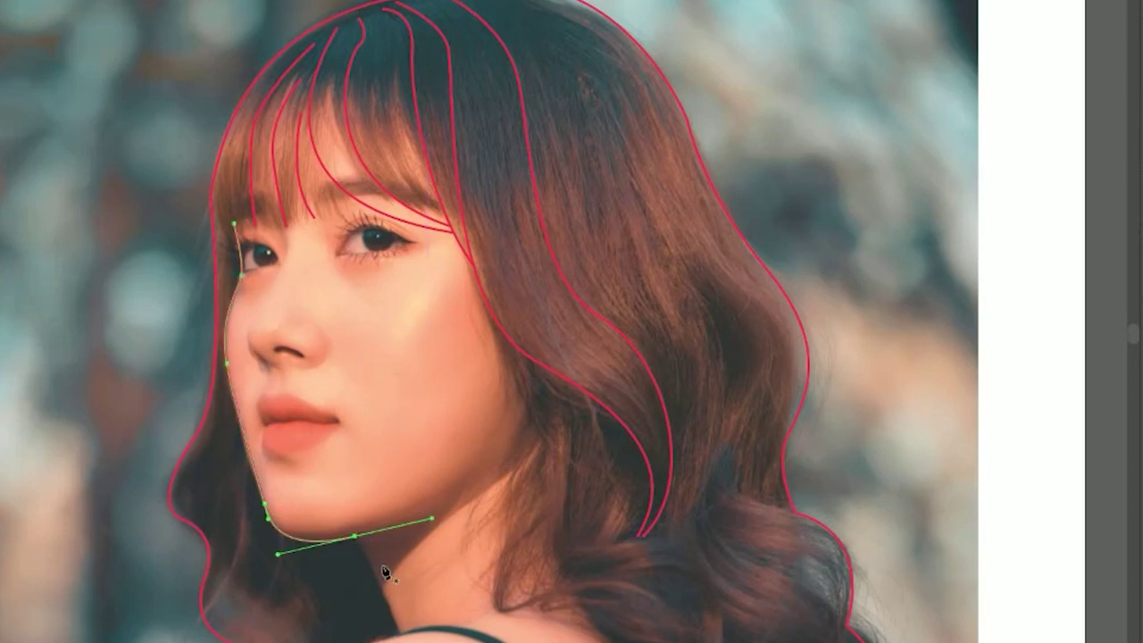
Step: Trace the jawline as a curve between the chin and the hair beside the near cheek
{"action": "scroll", "coordinate": [386, 572], "scroll_direction": "down", "scroll_amount": 3}
{"action": "left_click", "coordinate": [490, 383]}
{"action": "left_click_drag", "start_coordinate": [357, 459], "coordinate": [245, 488]}
{"action": "scroll", "coordinate": [354, 253], "scroll_direction": "up", "scroll_amount": 3}
Step: Trace the bridge of the nose from beside the far eye down to the nose tip
{"action": "left_click", "coordinate": [249, 311], "text": "ctrl"}
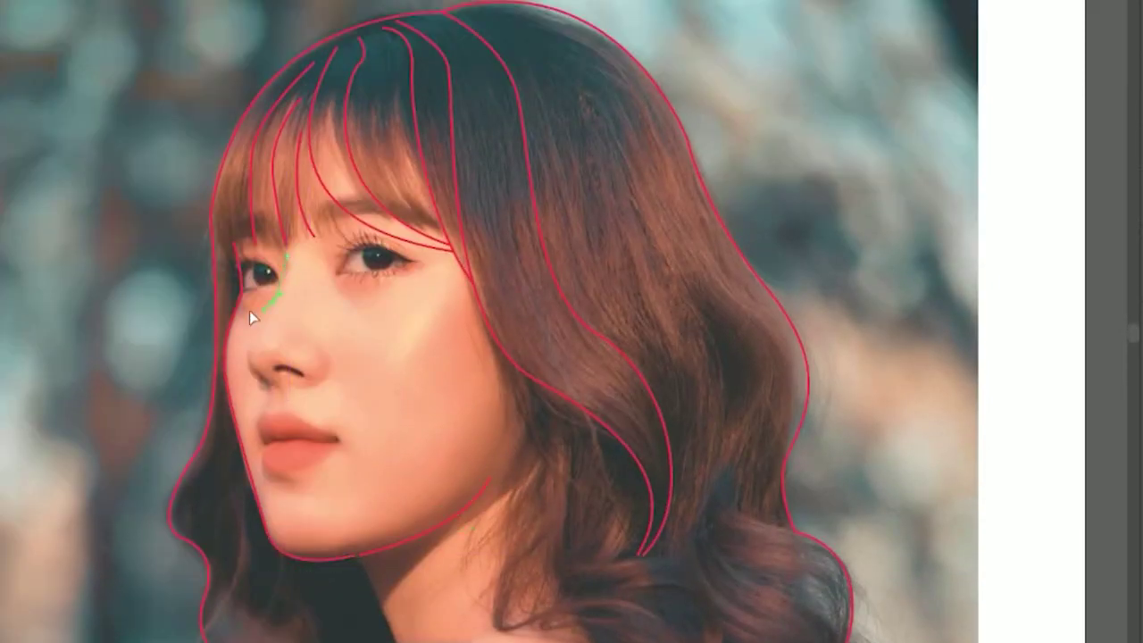
{"action": "left_click", "coordinate": [279, 292]}
{"action": "mouse_move", "coordinate": [249, 355]}
{"action": "left_mouse_down"}
{"action": "mouse_move", "coordinate": [253, 373]}
{"action": "mouse_move", "coordinate": [298, 399]}
{"action": "mouse_move", "coordinate": [313, 385]}
{"action": "mouse_move", "coordinate": [270, 380]}
{"action": "left_mouse_up"}
{"action": "left_click", "coordinate": [307, 330], "text": "ctrl"}
Step: Trace the curved wing of the near nostril and the nostril opening next to it
{"action": "left_click", "coordinate": [315, 336]}
{"action": "left_click", "coordinate": [298, 384]}
{"action": "left_click", "coordinate": [294, 371], "text": "ctrl"}
{"action": "left_click", "coordinate": [273, 372]}
{"action": "left_click", "coordinate": [306, 377], "text": "ctrl"}
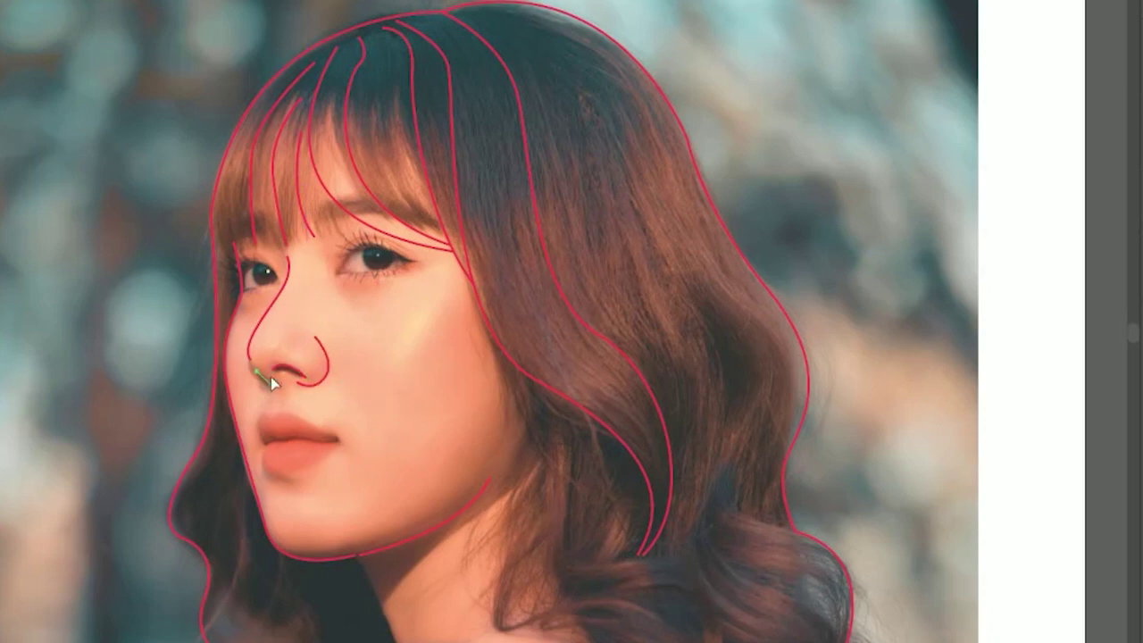
Step: Trace the wavy lower edge of the fringe from the far temple across the brows to the sweeping fringe strand
{"action": "scroll", "coordinate": [197, 170], "scroll_direction": "up", "scroll_amount": 3}
{"action": "left_click_drag", "start_coordinate": [265, 307], "coordinate": [302, 319]}
{"action": "left_click", "coordinate": [308, 322]}
{"action": "left_click", "coordinate": [324, 315]}
{"action": "left_click", "coordinate": [346, 317]}
{"action": "left_click", "coordinate": [373, 318]}
{"action": "left_click", "coordinate": [430, 303]}
{"action": "left_click", "coordinate": [469, 278]}
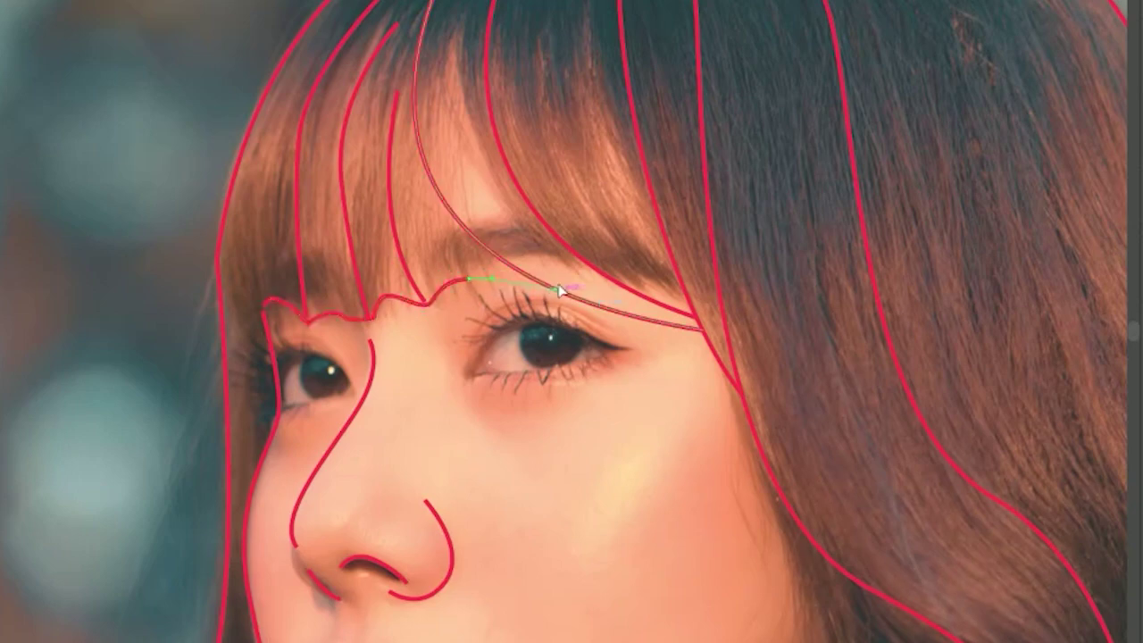
{"action": "left_click", "coordinate": [561, 292]}
{"action": "key", "text": "Escape"}
Step: Add a short curve around the underside of the nose tip on the far side
{"action": "scroll", "coordinate": [164, 214], "scroll_direction": "down", "scroll_amount": 3}
{"action": "scroll", "coordinate": [281, 281], "scroll_direction": "up", "scroll_amount": 2}
{"action": "left_click", "coordinate": [248, 320]}
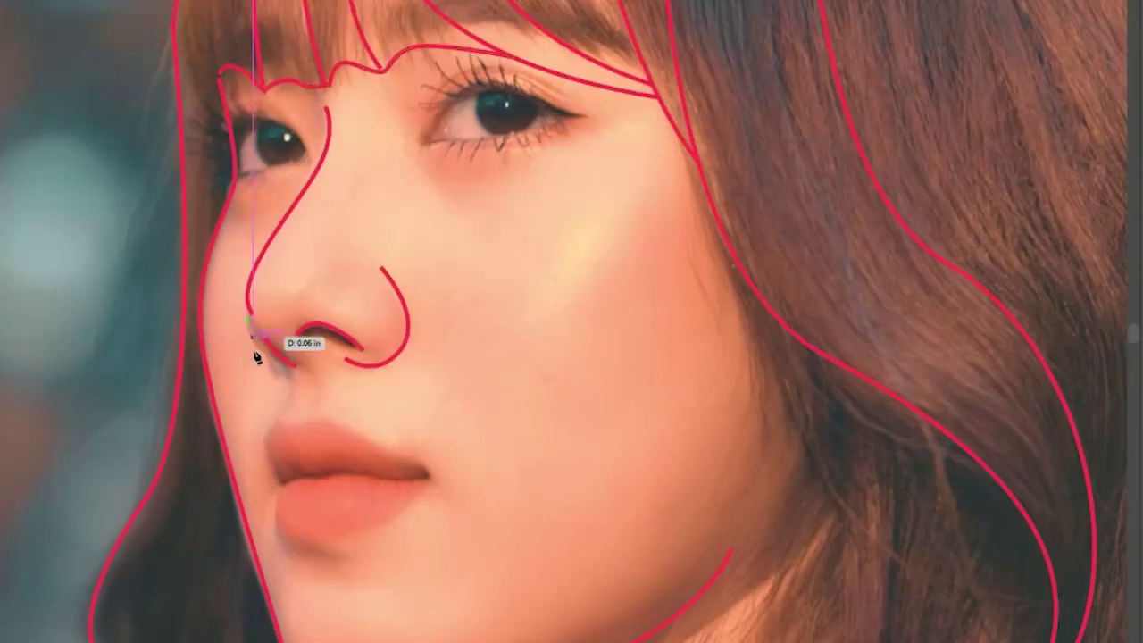
{"action": "left_click_drag", "start_coordinate": [276, 360], "coordinate": [313, 370]}
{"action": "key", "text": "Escape"}
Step: Outline the upper lip from the far side over the cupid's bow to the near mouth corner
{"action": "scroll", "coordinate": [389, 253], "scroll_direction": "up", "scroll_amount": 4}
{"action": "scroll", "coordinate": [388, 253], "scroll_direction": "down", "scroll_amount": 3}
{"action": "left_click", "coordinate": [289, 521]}
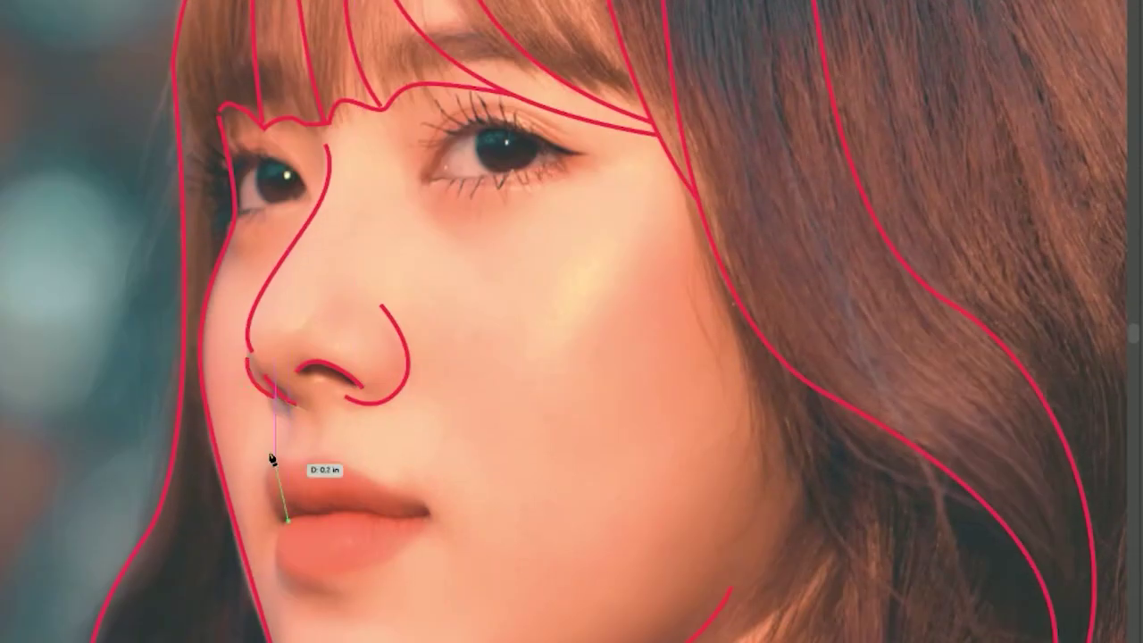
{"action": "left_click_drag", "start_coordinate": [274, 458], "coordinate": [340, 459]}
{"action": "left_click", "coordinate": [297, 465]}
{"action": "left_click", "coordinate": [421, 500]}
{"action": "key", "text": "Escape"}
Step: Outline the lower lip from the near mouth corner around its bottom edge to the far side
{"action": "left_click", "coordinate": [427, 522]}
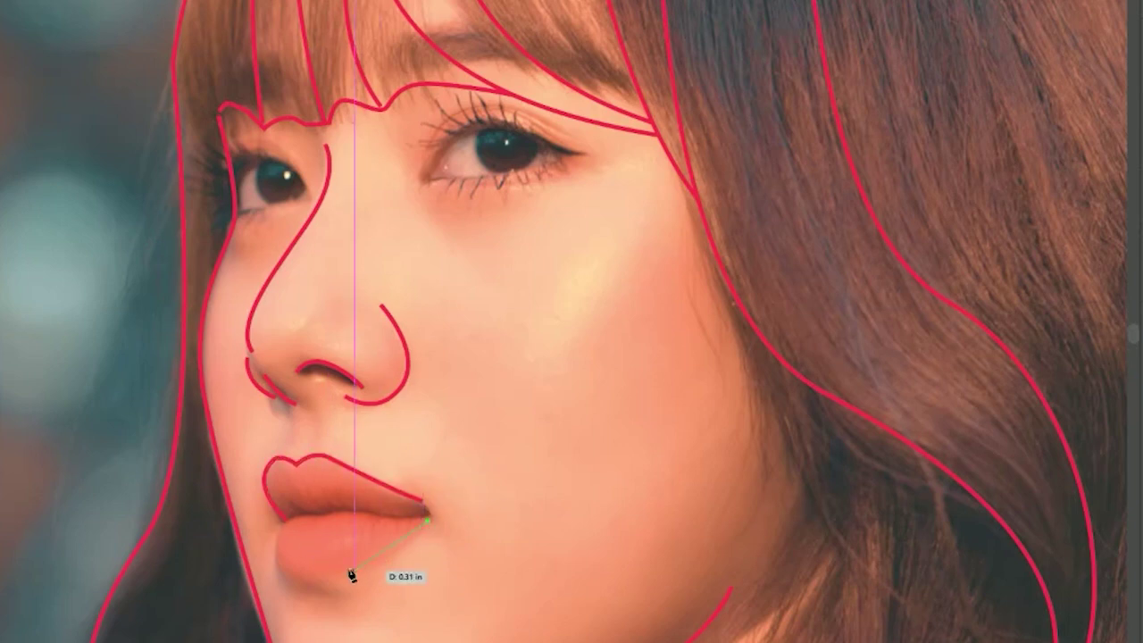
{"action": "left_click_drag", "start_coordinate": [355, 577], "coordinate": [315, 582]}
{"action": "left_click_drag", "start_coordinate": [280, 572], "coordinate": [265, 552]}
{"action": "left_click", "coordinate": [278, 523]}
{"action": "key", "text": "Escape"}
Step: Trace the parting line between the lips from the near mouth corner to the far side
{"action": "left_click", "coordinate": [428, 513]}
{"action": "left_click", "coordinate": [409, 518]}
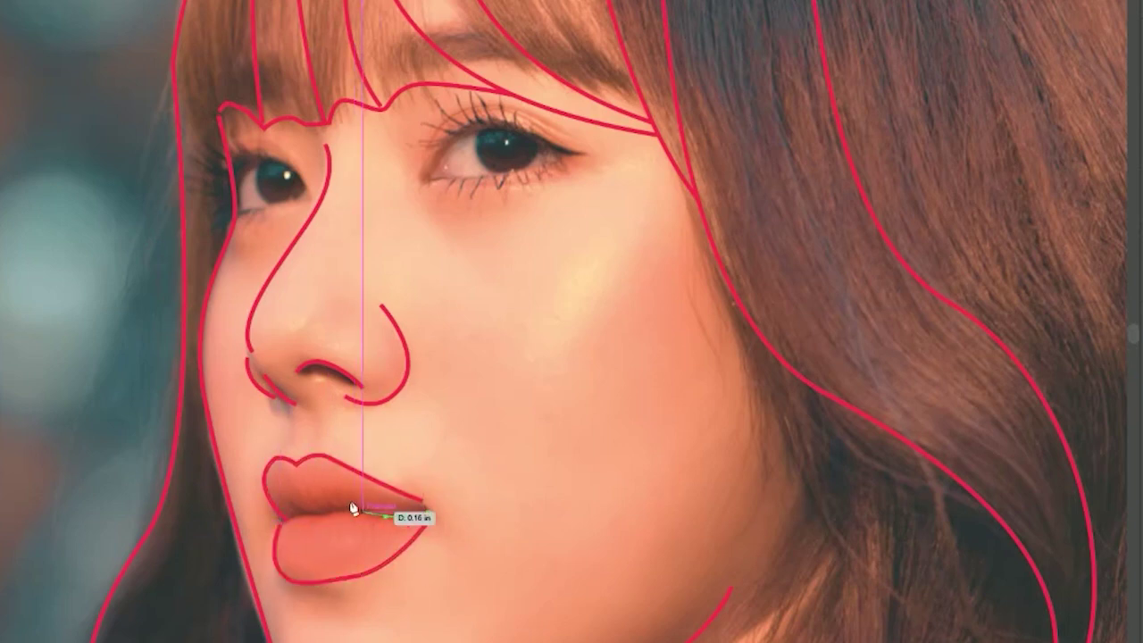
{"action": "left_click_drag", "start_coordinate": [359, 510], "coordinate": [321, 514]}
{"action": "left_click_drag", "start_coordinate": [307, 514], "coordinate": [302, 513]}
{"action": "left_click", "coordinate": [278, 518]}
{"action": "key", "text": "Escape"}
Step: Add short accent lines at the near mouth corner and at the philtrum above the upper lip
{"action": "left_click", "coordinate": [416, 489]}
{"action": "left_click_drag", "start_coordinate": [441, 524], "coordinate": [444, 541]}
{"action": "key", "text": "Escape"}
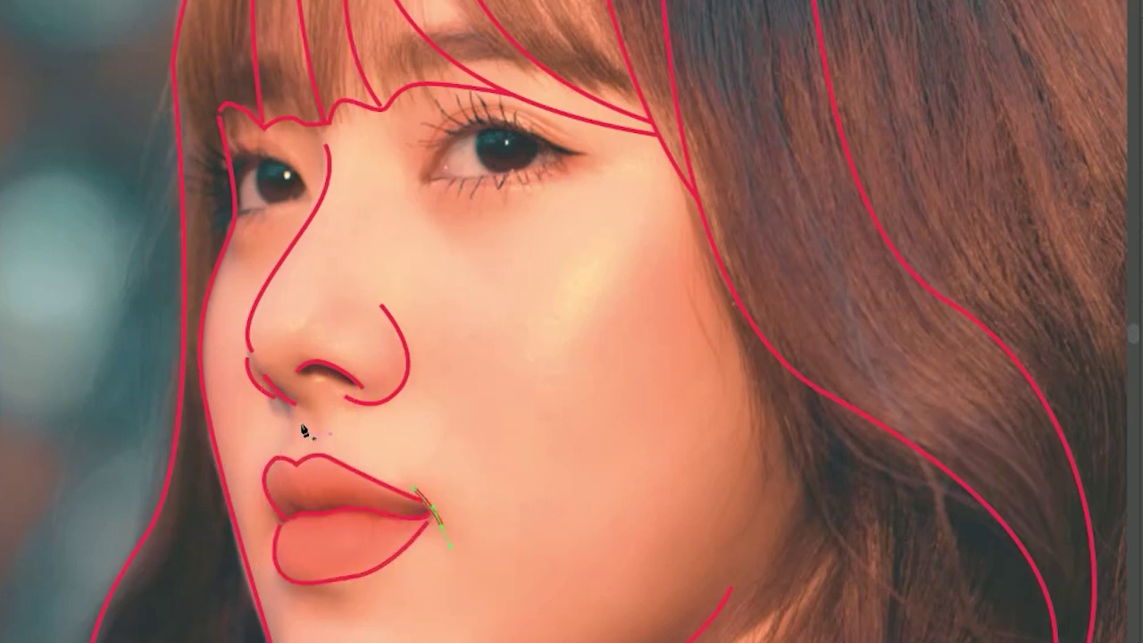
{"action": "left_click", "coordinate": [307, 414]}
{"action": "left_click_drag", "start_coordinate": [304, 443], "coordinate": [302, 455]}
{"action": "key", "text": "Escape"}
Step: Add a short curved crease just beneath the lower lip
{"action": "left_click", "coordinate": [309, 591]}
{"action": "left_click_drag", "start_coordinate": [359, 601], "coordinate": [370, 608]}
{"action": "key", "text": "Escape"}
Step: Trace the front edge of the neck from the jawline down to the shoulder
{"action": "scroll", "coordinate": [527, 413], "scroll_direction": "down", "scroll_amount": 5}
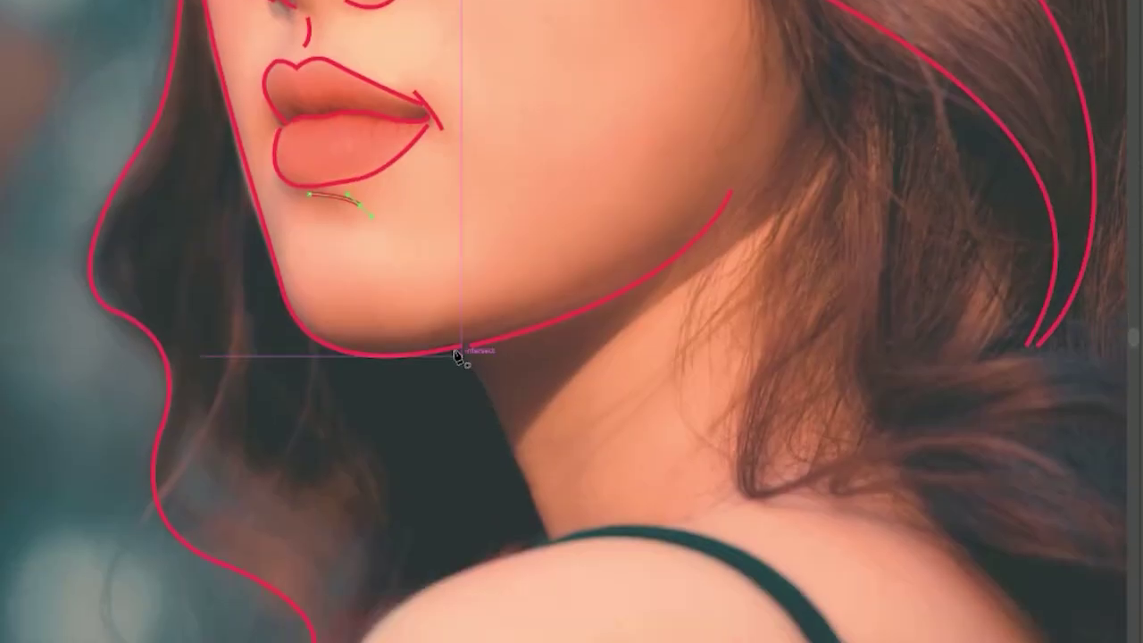
{"action": "left_click", "coordinate": [462, 355]}
{"action": "left_click_drag", "start_coordinate": [548, 537], "coordinate": [554, 582]}
Step: Trace the shoulder curve from the outer arm over the top to the base of the neck
{"action": "scroll", "coordinate": [528, 446], "scroll_direction": "down", "scroll_amount": 4}
{"action": "left_click", "coordinate": [303, 598]}
{"action": "mouse_move", "coordinate": [457, 383]}
{"action": "left_mouse_down"}
{"action": "mouse_move", "coordinate": [592, 334]}
{"action": "mouse_move", "coordinate": [608, 306]}
{"action": "mouse_move", "coordinate": [758, 317]}
{"action": "left_mouse_up"}
{"action": "left_click_drag", "start_coordinate": [613, 348], "coordinate": [701, 349]}
{"action": "left_click", "coordinate": [733, 330]}
Step: Trace the front edge of the near arm from the chest outline down along the dress
{"action": "scroll", "coordinate": [624, 344], "scroll_direction": "down", "scroll_amount": 4}
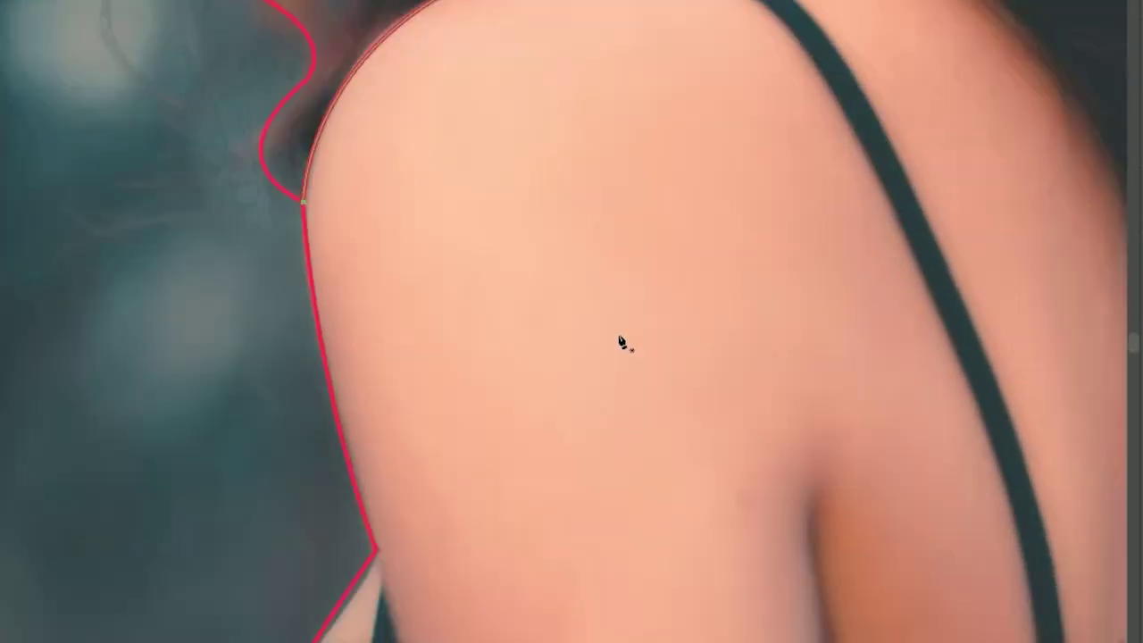
{"action": "key", "text": "ctrl+minus"}
{"action": "scroll", "coordinate": [487, 370], "scroll_direction": "down", "scroll_amount": 7}
{"action": "key", "text": "ctrl+minus"}
{"action": "scroll", "coordinate": [485, 388], "scroll_direction": "down", "scroll_amount": 4}
{"action": "left_click", "coordinate": [344, 140]}
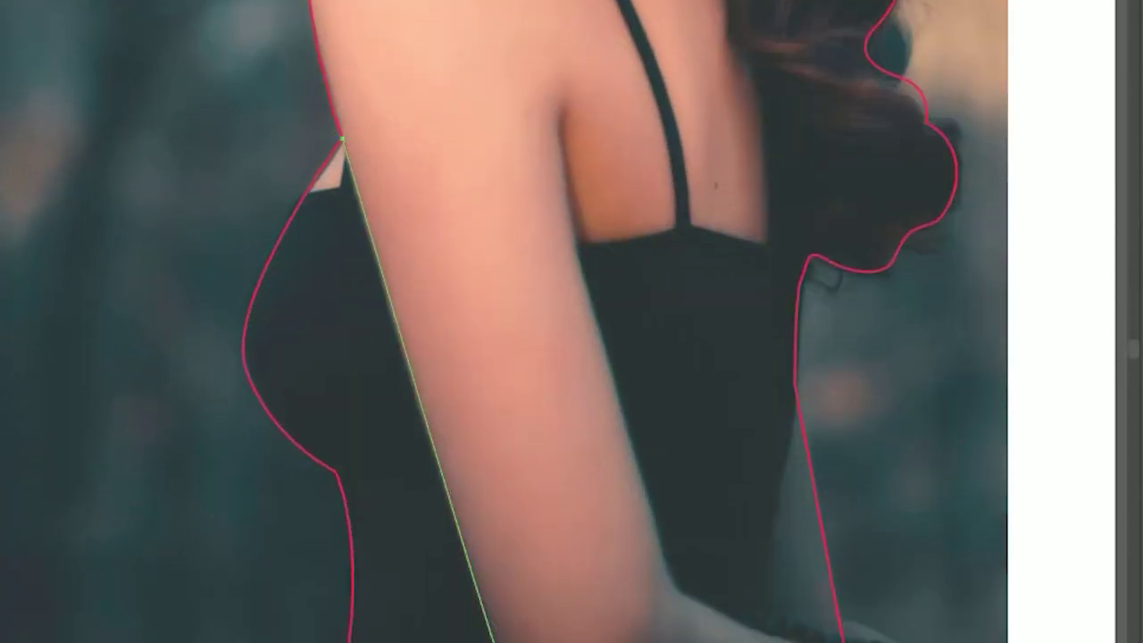
{"action": "scroll", "coordinate": [504, 321], "scroll_direction": "up", "scroll_amount": 1}
{"action": "left_click", "coordinate": [482, 641]}
{"action": "key", "text": "Escape"}
Step: Trace the rear edge of the near arm between the armpit and the elbow
{"action": "left_click", "coordinate": [566, 142]}
{"action": "left_click_drag", "start_coordinate": [563, 205], "coordinate": [566, 258]}
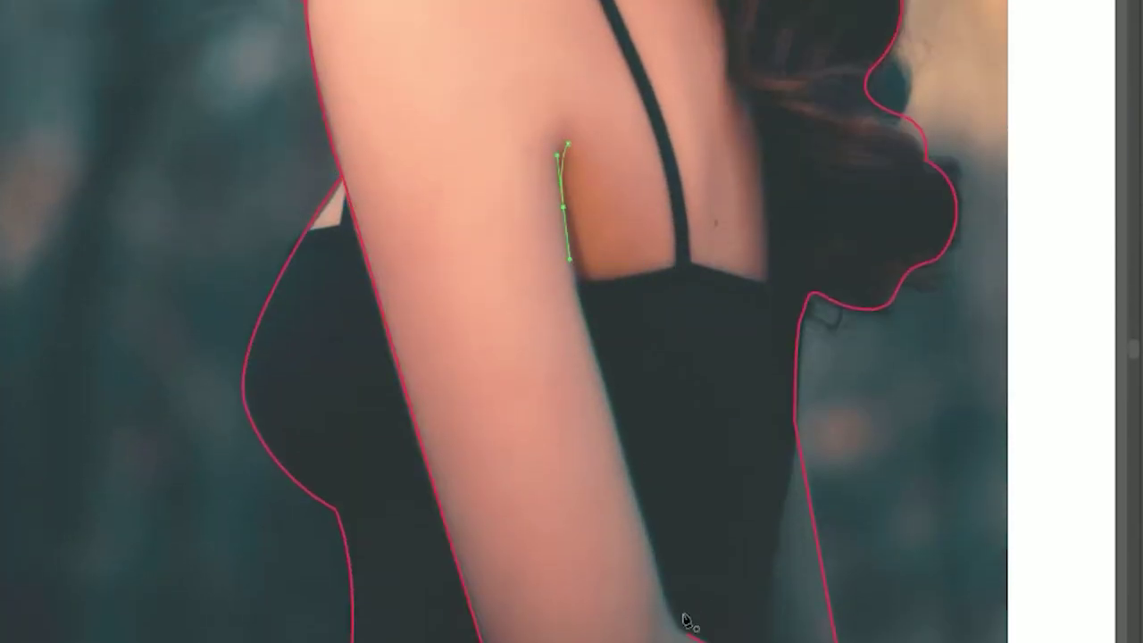
{"action": "key", "text": "Escape"}
{"action": "left_click", "coordinate": [682, 630]}
{"action": "left_click_drag", "start_coordinate": [664, 593], "coordinate": [654, 563]}
{"action": "left_click_drag", "start_coordinate": [562, 204], "coordinate": [565, 155]}
{"action": "key", "text": "Escape"}
Step: Draw the lower back edge of the dress beside the far arm and a spine line down the bare back
{"action": "left_click", "coordinate": [794, 421]}
{"action": "left_click", "coordinate": [765, 642]}
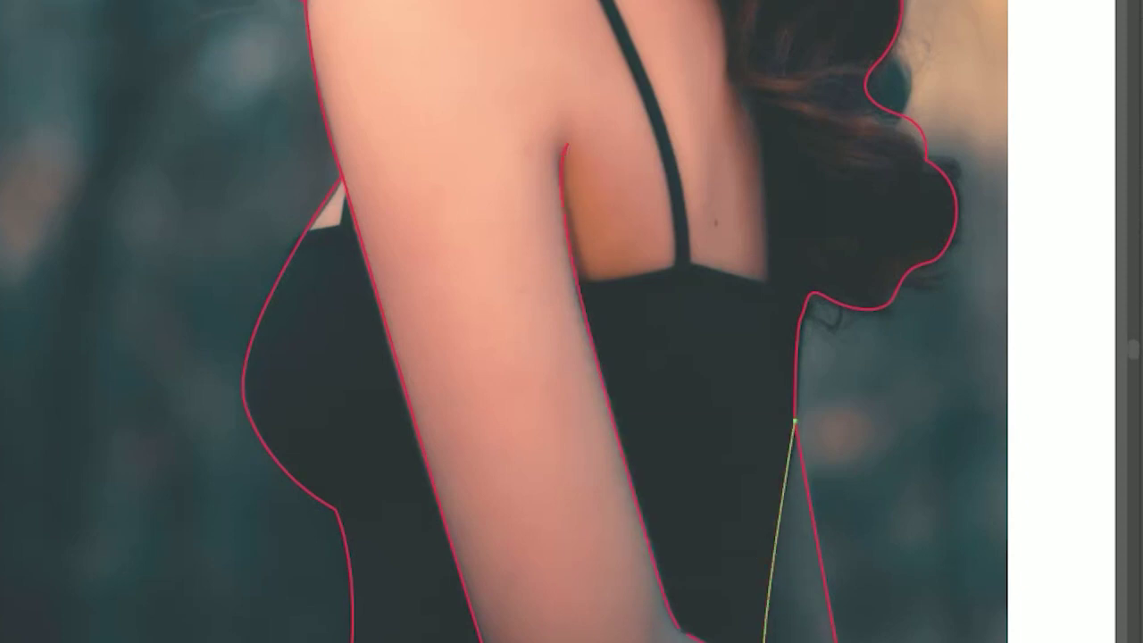
{"action": "scroll", "coordinate": [717, 418], "scroll_direction": "up", "scroll_amount": 3}
{"action": "left_click", "coordinate": [717, 248]}
{"action": "left_click_drag", "start_coordinate": [698, 420], "coordinate": [684, 452]}
{"action": "key", "text": "Escape"}
Step: Trace the dress's top edge at the chest and across the back from the arm to the body outline
{"action": "left_click", "coordinate": [303, 386]}
{"action": "left_click_drag", "start_coordinate": [360, 392], "coordinate": [396, 409]}
{"action": "key", "text": "Escape"}
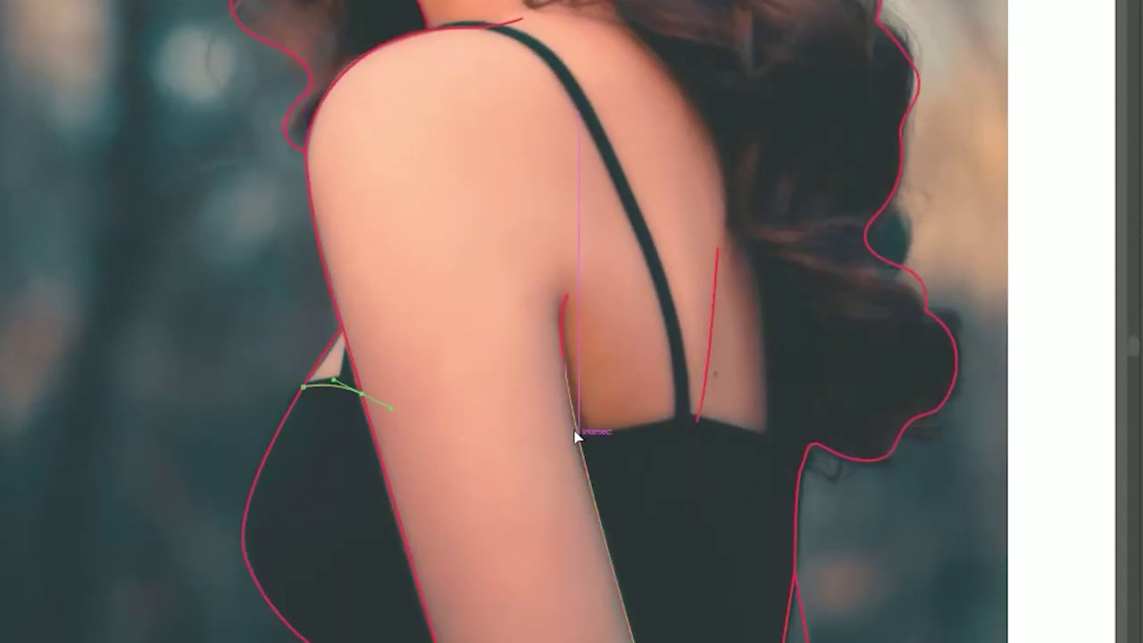
{"action": "left_click_drag", "start_coordinate": [578, 436], "coordinate": [588, 439]}
{"action": "left_click_drag", "start_coordinate": [677, 441], "coordinate": [748, 438]}
{"action": "left_click_drag", "start_coordinate": [798, 475], "coordinate": [796, 488]}
{"action": "key", "text": "Escape"}
Step: Trace the near eye's lower lid from the inner corner to the outer corner
{"action": "scroll", "coordinate": [475, 319], "scroll_direction": "up", "scroll_amount": 7}
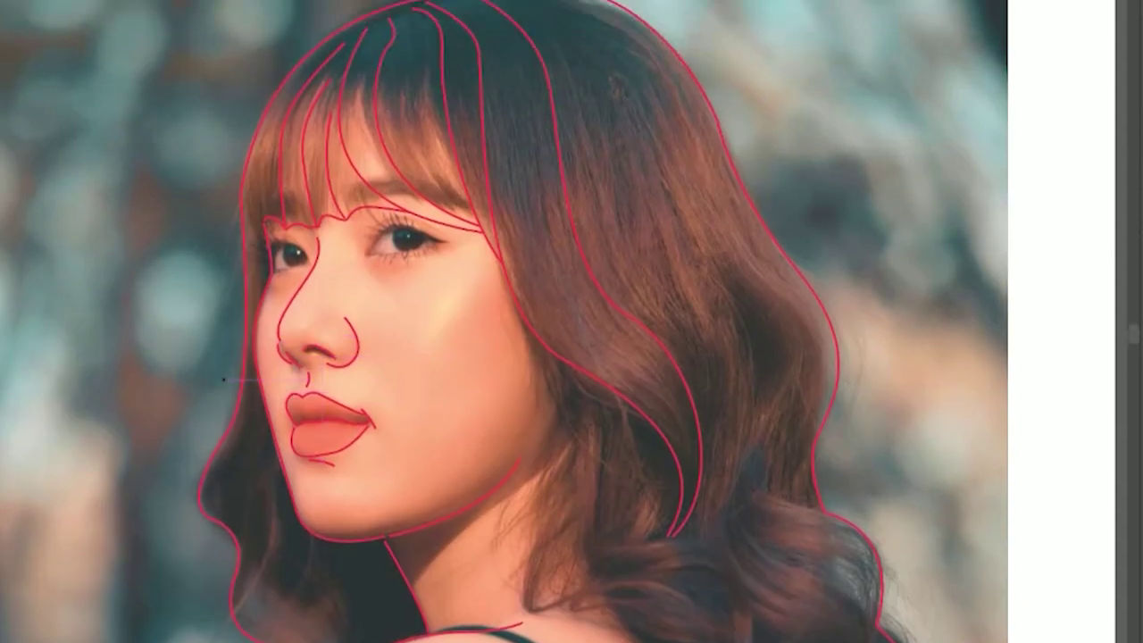
{"action": "key", "text": "z"}
{"action": "left_click", "coordinate": [469, 322]}
{"action": "left_click", "coordinate": [469, 322]}
{"action": "key", "text": "p"}
{"action": "left_click", "coordinate": [541, 310]}
{"action": "left_click_drag", "start_coordinate": [572, 299], "coordinate": [597, 304]}
{"action": "left_click_drag", "start_coordinate": [686, 278], "coordinate": [724, 255]}
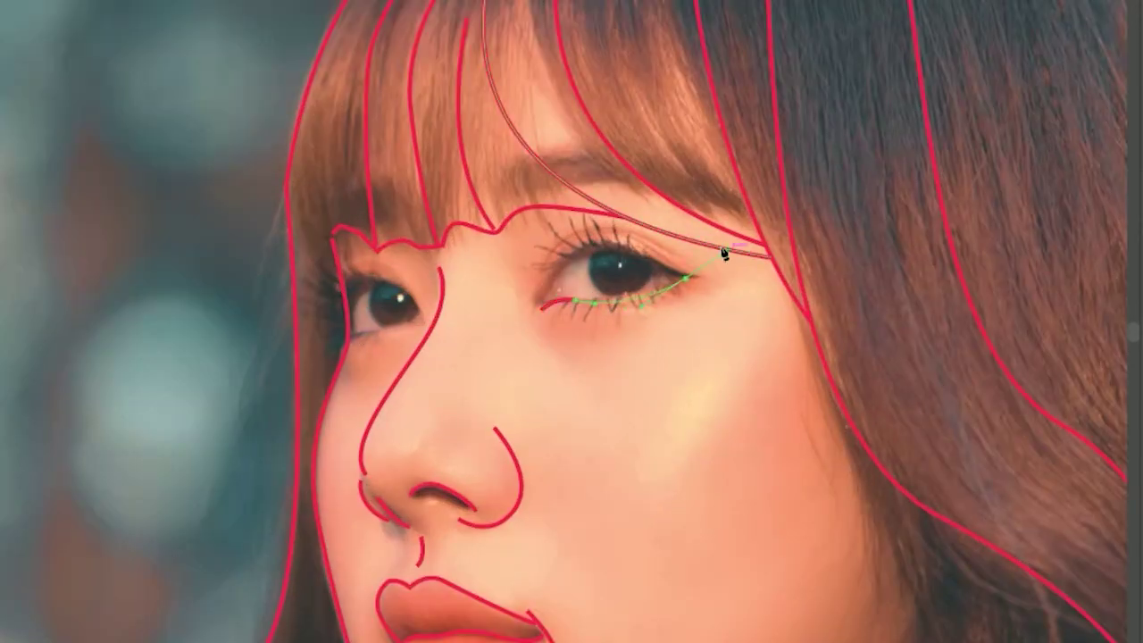
{"action": "key", "text": "Escape"}
Step: Trace the near eye's upper lid as an arch between the inner and outer corners
{"action": "left_click", "coordinate": [536, 305]}
{"action": "mouse_move", "coordinate": [575, 251]}
{"action": "left_mouse_down"}
{"action": "mouse_move", "coordinate": [615, 236]}
{"action": "mouse_move", "coordinate": [598, 227]}
{"action": "left_mouse_up"}
{"action": "left_click", "coordinate": [694, 276]}
{"action": "key", "text": "Escape"}
Step: Draw the crease above the near eye's upper lid and a small curve at its inner corner
{"action": "left_click", "coordinate": [536, 271]}
{"action": "left_click_drag", "start_coordinate": [676, 259], "coordinate": [722, 295]}
{"action": "key", "text": "ctrl+="}
{"action": "key", "text": "Escape"}
{"action": "left_click", "coordinate": [376, 330]}
{"action": "left_click_drag", "start_coordinate": [384, 344], "coordinate": [384, 356]}
{"action": "key", "text": "Escape"}
Step: Outline the near eye's iris below the upper lid and draw a small circle for the pupil inside it
{"action": "left_click", "coordinate": [464, 257]}
{"action": "left_click_drag", "start_coordinate": [464, 319], "coordinate": [498, 340]}
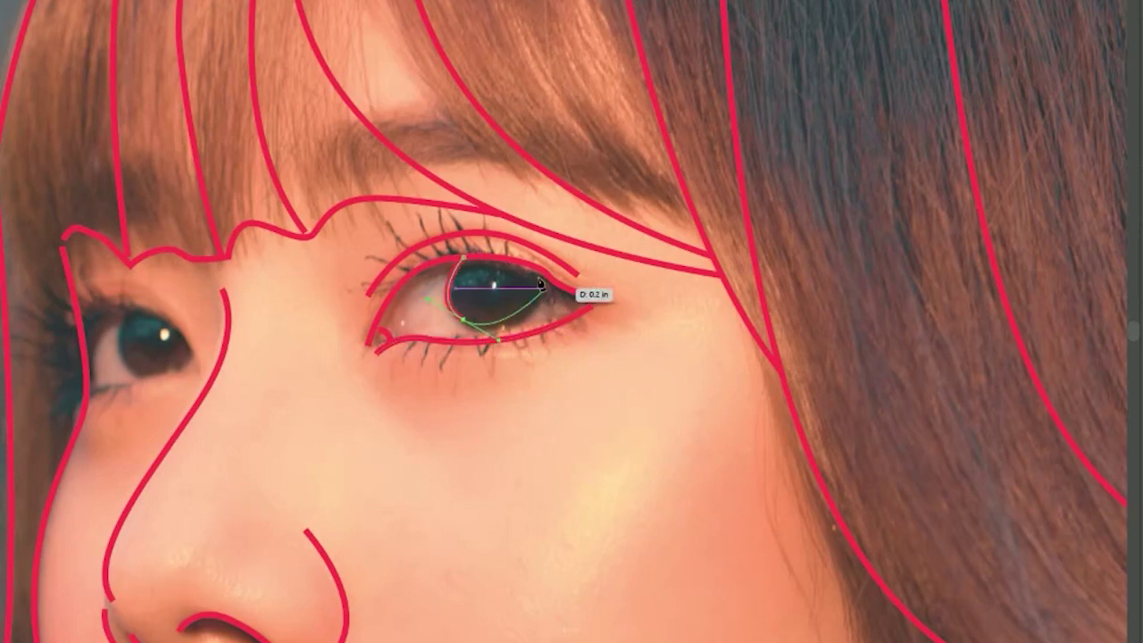
{"action": "left_click_drag", "start_coordinate": [542, 275], "coordinate": [540, 229]}
{"action": "key", "text": "Escape"}
{"action": "key", "text": "l"}
{"action": "left_click_drag", "start_coordinate": [495, 286], "coordinate": [516, 307]}
Step: Trace the far eye's upper lid and lower lid between the inner corner and the face contour
{"action": "key", "text": "p"}
{"action": "left_click", "coordinate": [197, 371]}
{"action": "left_click_drag", "start_coordinate": [134, 300], "coordinate": [109, 304]}
{"action": "left_click", "coordinate": [83, 343]}
{"action": "key", "text": "Escape"}
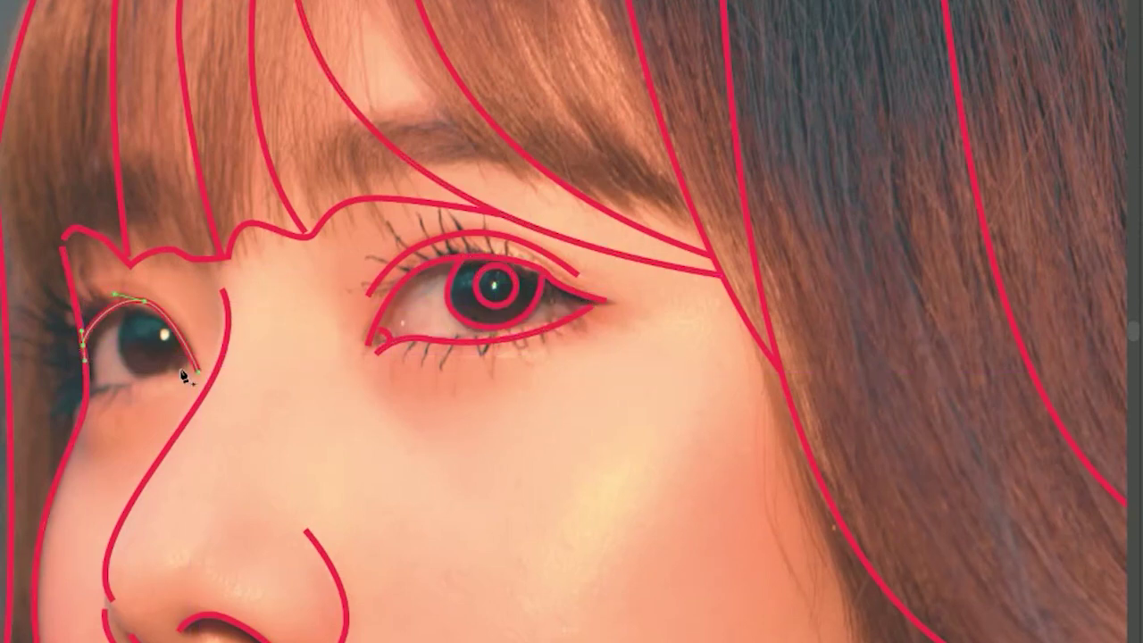
{"action": "left_click", "coordinate": [191, 371]}
{"action": "left_click_drag", "start_coordinate": [172, 372], "coordinate": [161, 378]}
{"action": "mouse_move", "coordinate": [86, 390]}
{"action": "left_mouse_down"}
{"action": "mouse_move", "coordinate": [57, 393]}
{"action": "mouse_move", "coordinate": [62, 385]}
{"action": "left_mouse_up"}
Step: Outline the far eye's iris with a curve below its upper lid
{"action": "left_click", "coordinate": [132, 306]}
{"action": "left_click_drag", "start_coordinate": [143, 380], "coordinate": [176, 405]}
{"action": "key", "text": "Escape"}
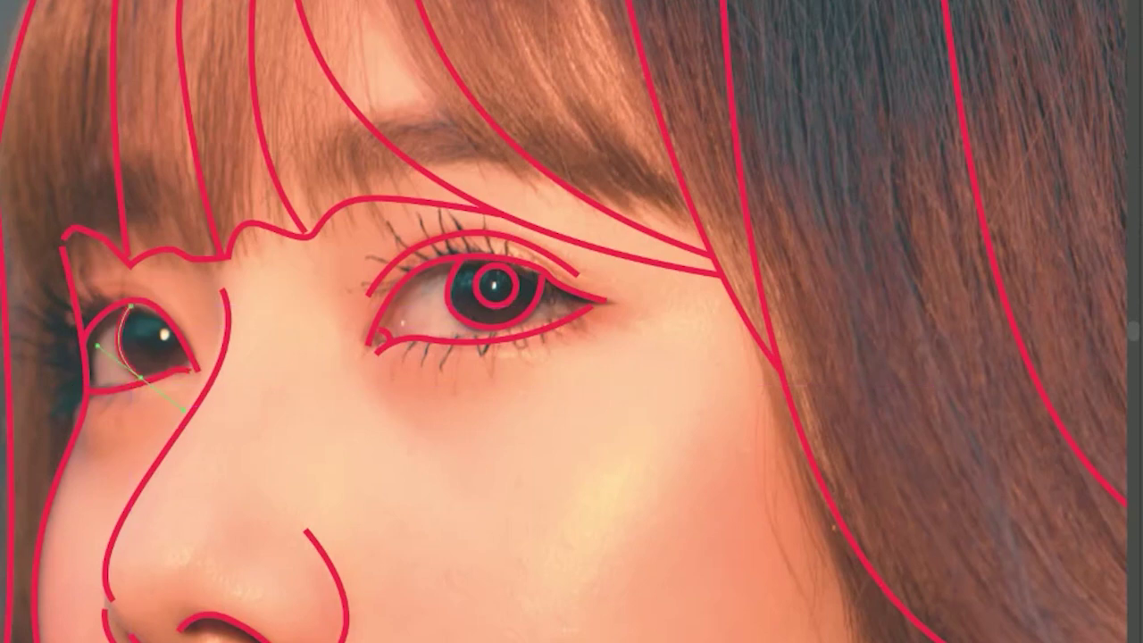
Step: Draw the crease above the far eye's upper lid and a small pupil circle inside its iris
{"action": "left_click", "coordinate": [179, 318]}
{"action": "left_click_drag", "start_coordinate": [77, 311], "coordinate": [26, 371]}
{"action": "key", "text": "Escape"}
{"action": "key", "text": "Escape"}
{"action": "key", "text": "l"}
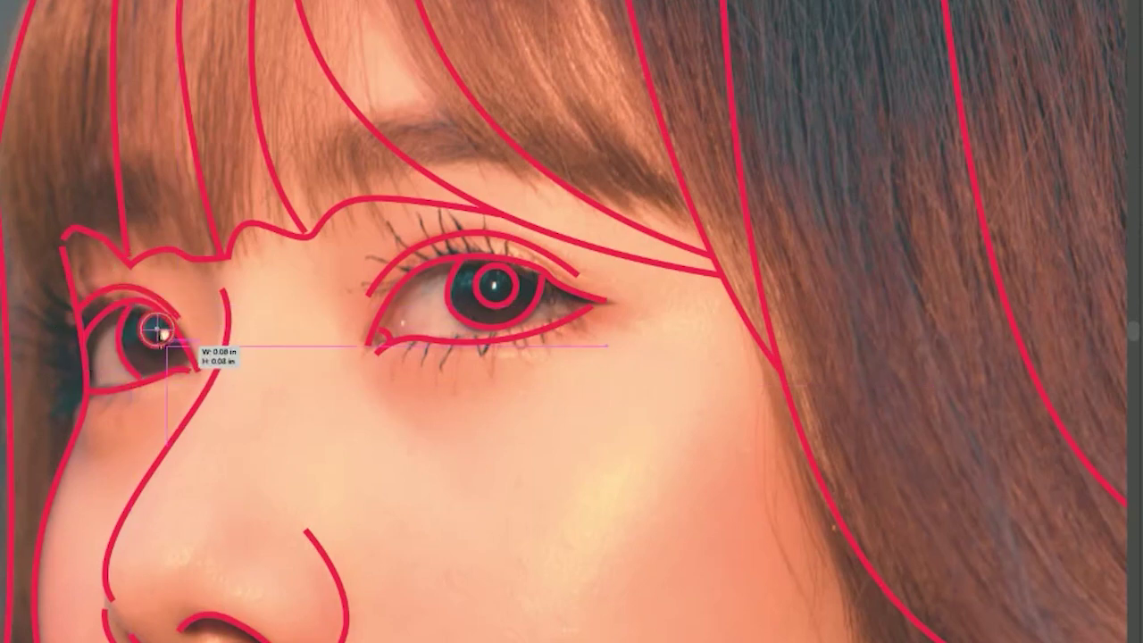
{"action": "left_click_drag", "start_coordinate": [140, 315], "coordinate": [185, 358]}
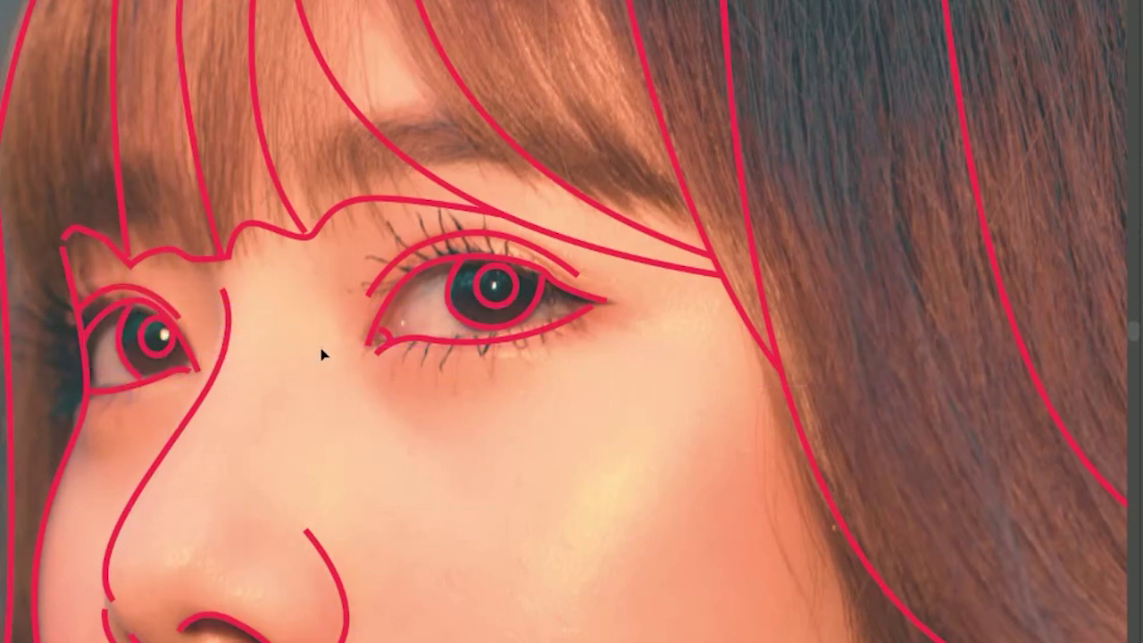
Step: Review the traced face and hair, temporarily hiding the photo to check the line art on its own
{"action": "scroll", "coordinate": [335, 371], "scroll_direction": "down", "scroll_amount": 5}
{"action": "key", "text": "ctrl+minus"}
{"action": "key", "text": "ctrl+minus"}
{"action": "key", "text": "ctrl+minus"}
{"action": "scroll", "coordinate": [434, 378], "scroll_direction": "down", "scroll_amount": 1}
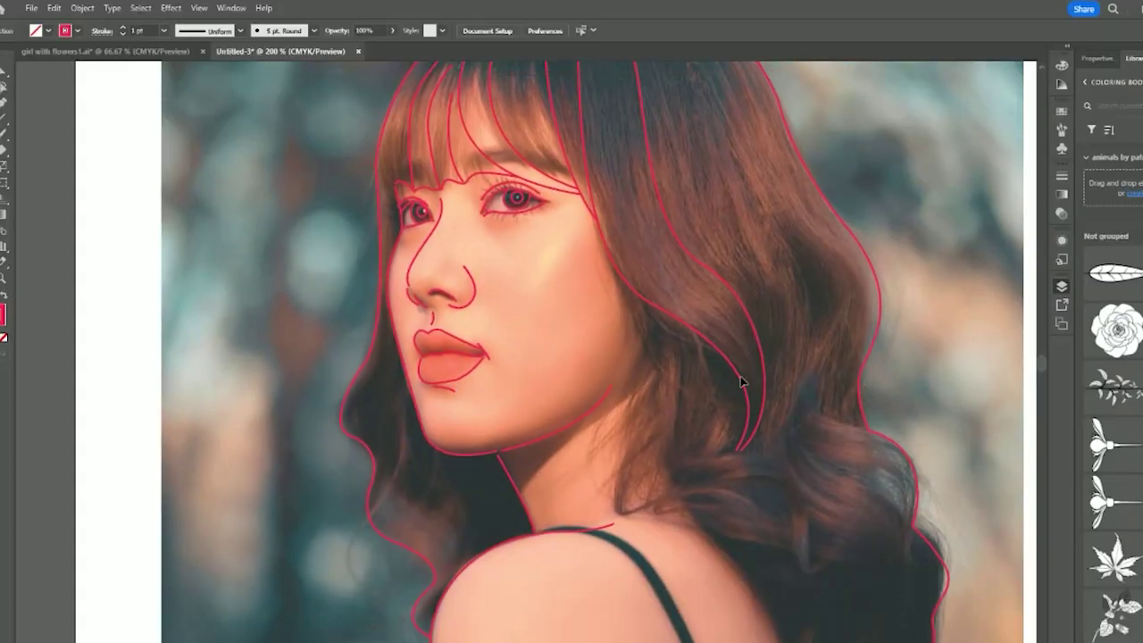
{"action": "scroll", "coordinate": [741, 383], "scroll_direction": "up", "scroll_amount": 2}
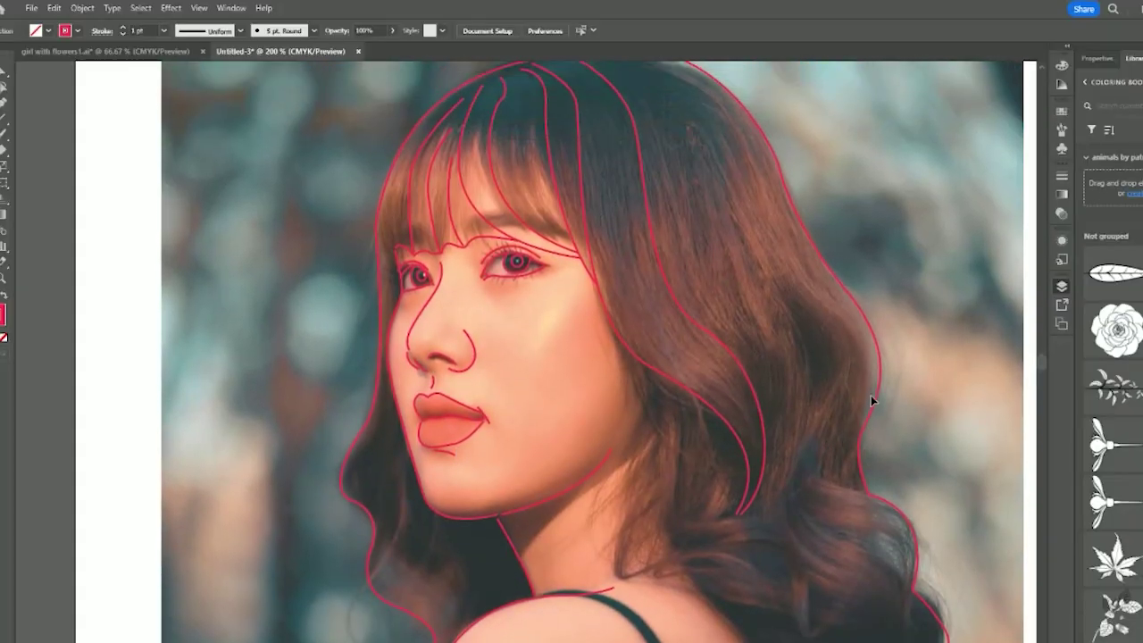
{"action": "left_click", "coordinate": [895, 327]}
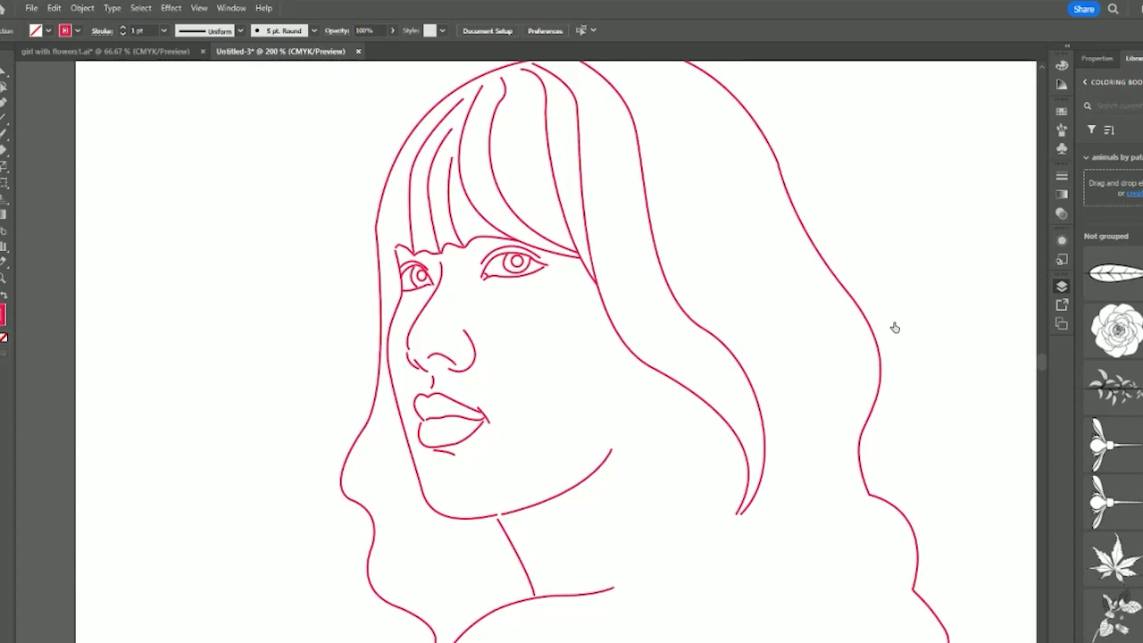
{"action": "key", "text": "ctrl+alt+3"}
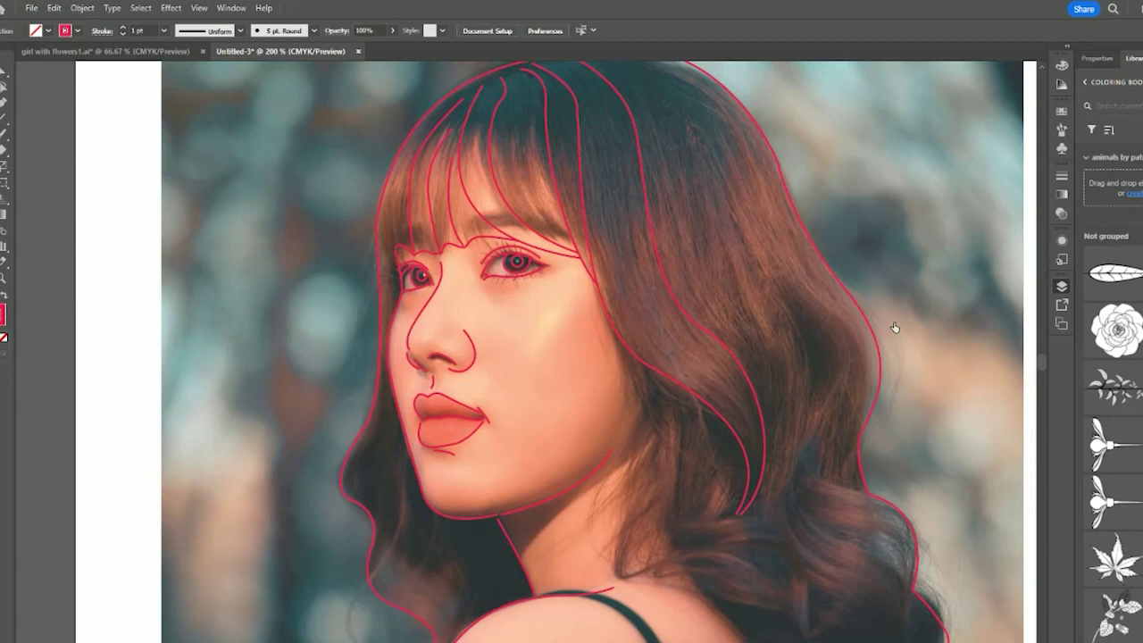
Step: Inspect the arm, back and dress lines over the photo, and toggle the photo off and on to compare
{"action": "scroll", "coordinate": [608, 422], "scroll_direction": "down", "scroll_amount": 10}
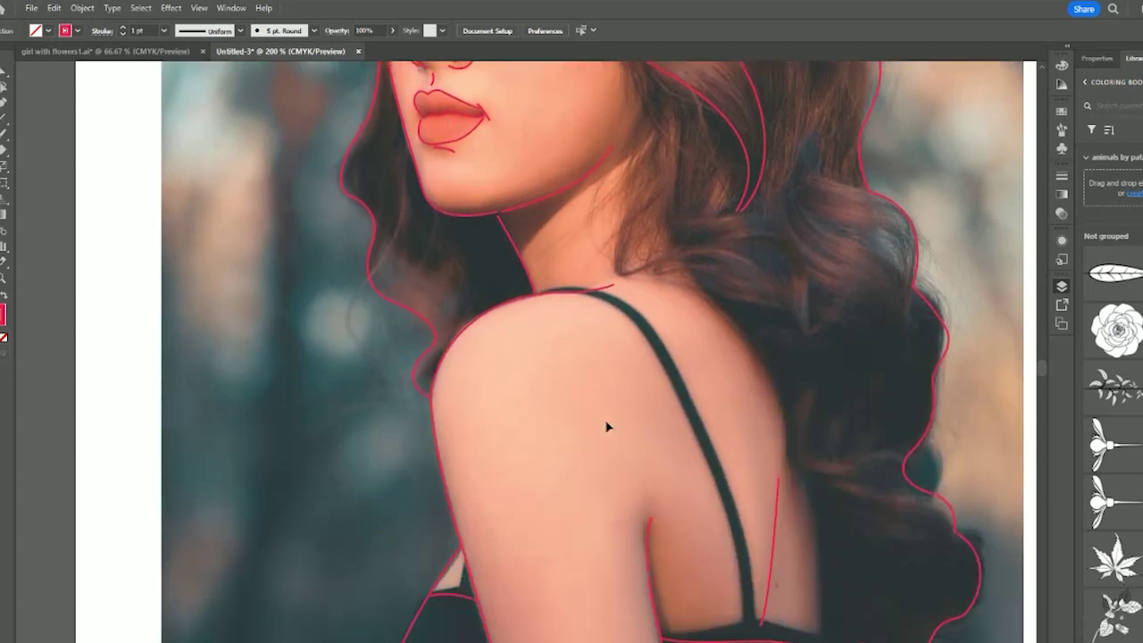
{"action": "scroll", "coordinate": [715, 425], "scroll_direction": "down", "scroll_amount": 2}
{"action": "scroll", "coordinate": [718, 429], "scroll_direction": "up", "scroll_amount": 5}
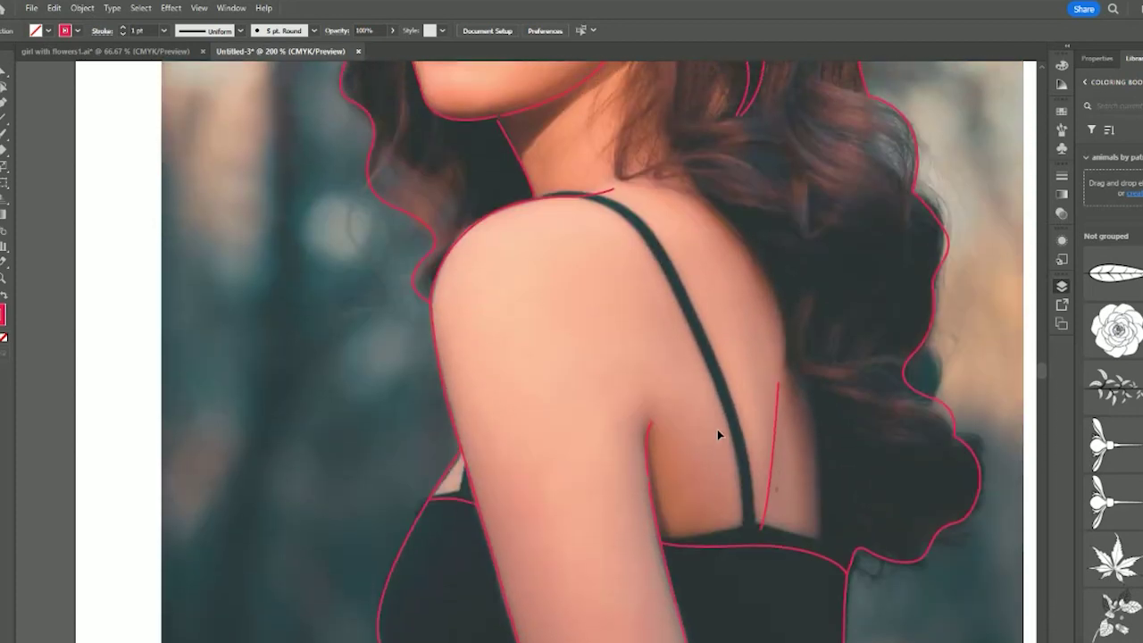
{"action": "scroll", "coordinate": [723, 424], "scroll_direction": "up", "scroll_amount": 5}
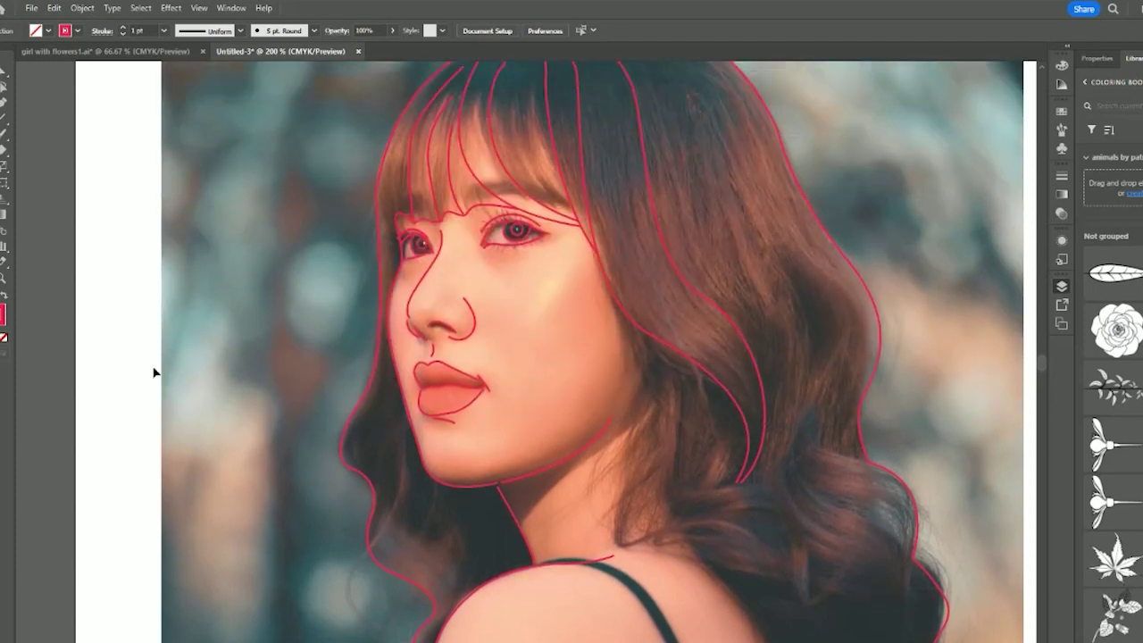
{"action": "left_click", "coordinate": [891, 327]}
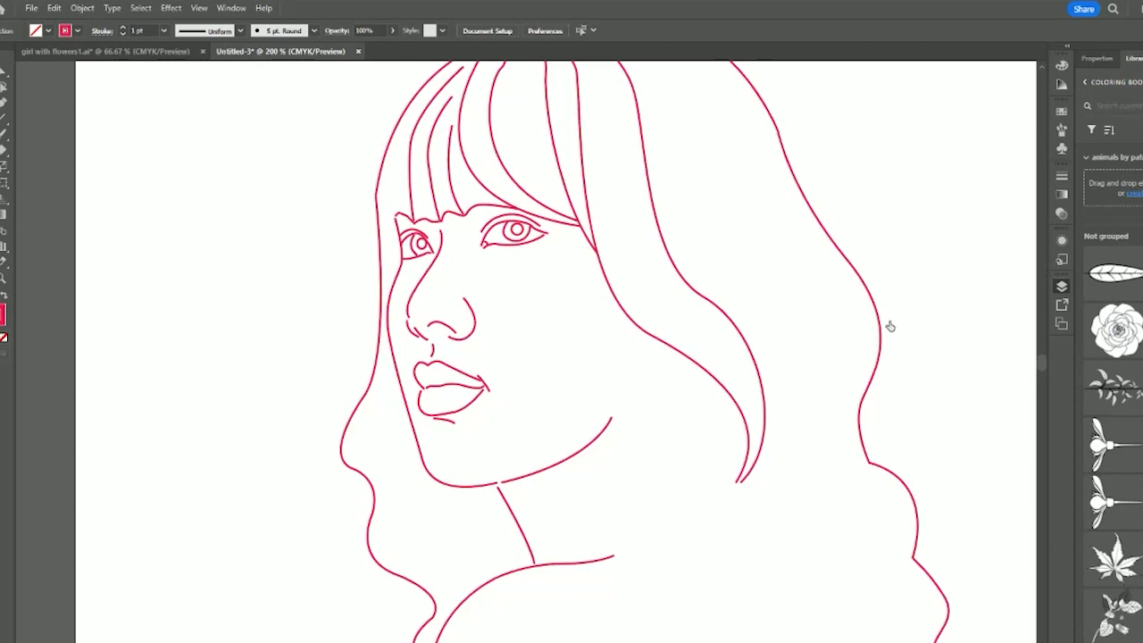
{"action": "key", "text": "ctrl+alt+3"}
Step: Draw a curved hair strand from the cheek edge down to the tips of the existing locks beside the neck
{"action": "left_click", "coordinate": [701, 385]}
{"action": "scroll", "coordinate": [503, 349], "scroll_direction": "down", "scroll_amount": 3}
{"action": "key", "text": "p"}
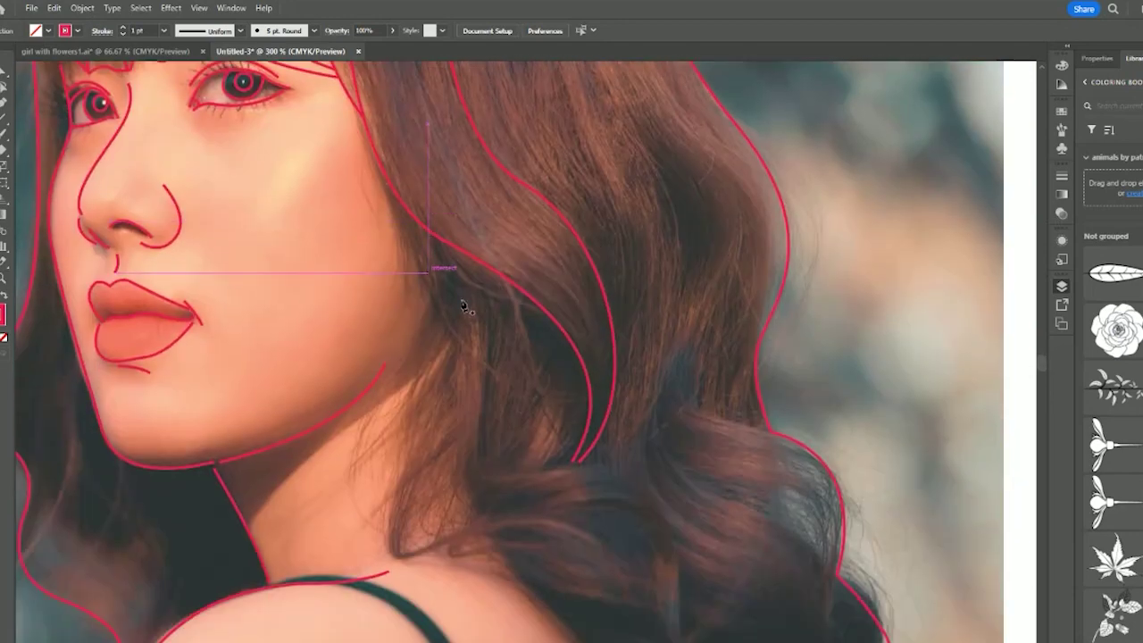
{"action": "left_click", "coordinate": [378, 172]}
{"action": "left_click_drag", "start_coordinate": [458, 302], "coordinate": [521, 320]}
{"action": "left_click_drag", "start_coordinate": [549, 467], "coordinate": [495, 533]}
{"action": "key", "text": "Escape"}
Step: Draw a wavy strand from below the cheek lock, across the hair above the shoulder, ending in an upturned curl
{"action": "left_click", "coordinate": [487, 322]}
{"action": "left_click_drag", "start_coordinate": [476, 460], "coordinate": [505, 485]}
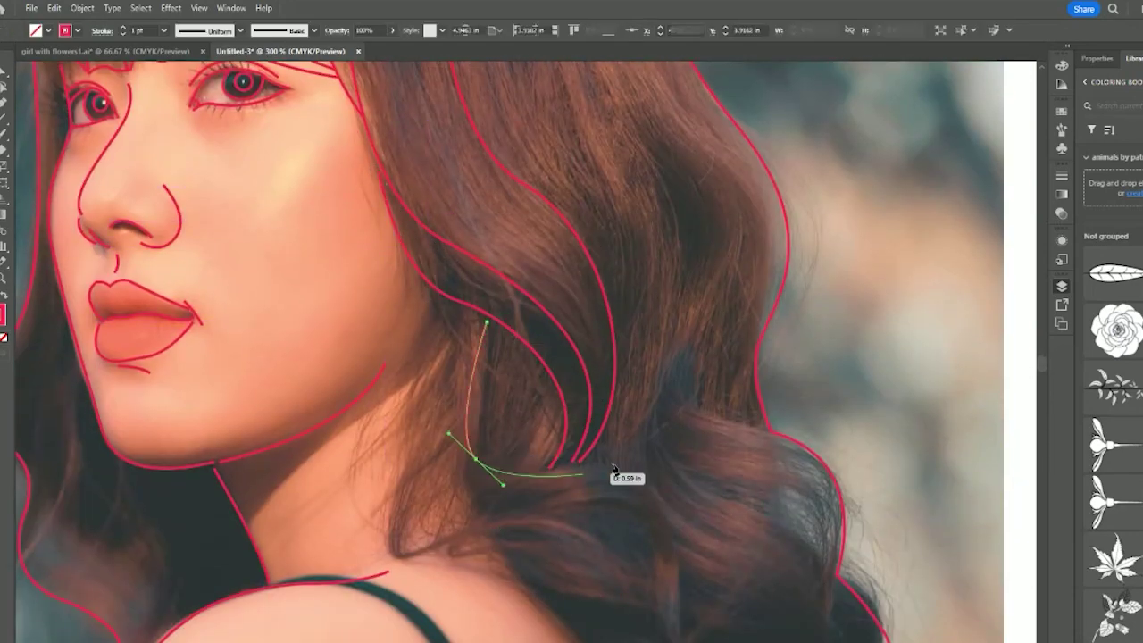
{"action": "left_click_drag", "start_coordinate": [632, 469], "coordinate": [653, 488]}
{"action": "left_click_drag", "start_coordinate": [677, 631], "coordinate": [724, 629]}
{"action": "left_click_drag", "start_coordinate": [757, 583], "coordinate": [753, 555]}
{"action": "key", "text": "Escape"}
Step: Draw a second wavy strand just outside the first, following its bends into the same upturned curl
{"action": "left_click", "coordinate": [436, 302]}
{"action": "left_click_drag", "start_coordinate": [451, 407], "coordinate": [445, 444]}
{"action": "left_click_drag", "start_coordinate": [516, 518], "coordinate": [621, 495]}
{"action": "left_click_drag", "start_coordinate": [641, 552], "coordinate": [640, 575]}
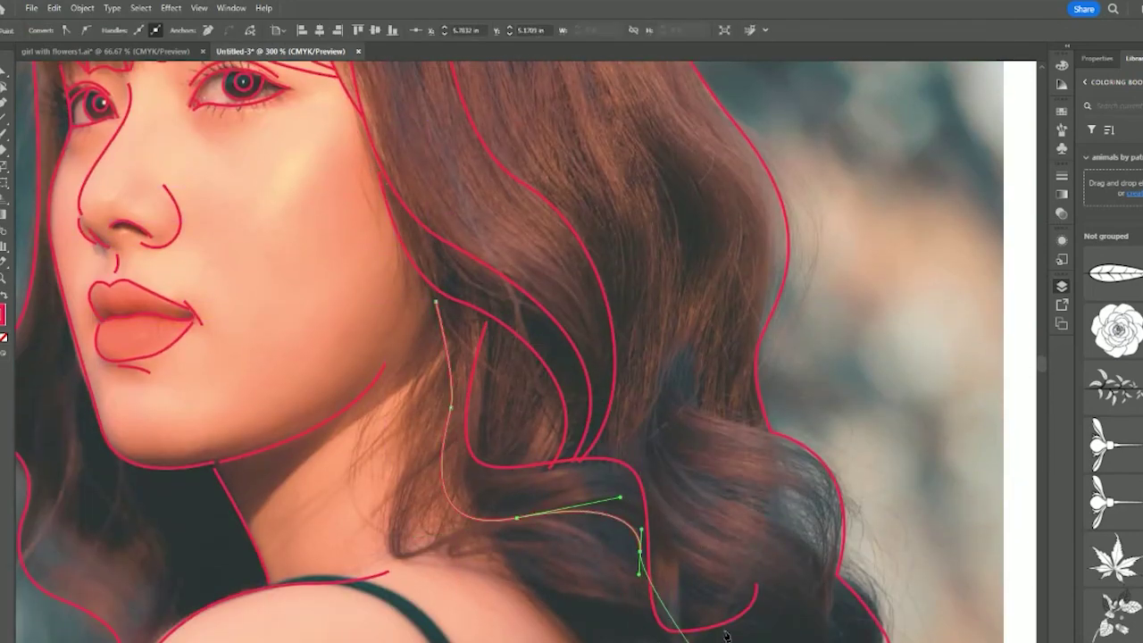
{"action": "mouse_move", "coordinate": [732, 631]}
{"action": "left_mouse_down"}
{"action": "mouse_move", "coordinate": [779, 602]}
{"action": "mouse_move", "coordinate": [747, 540]}
{"action": "left_mouse_up"}
{"action": "key", "text": "Escape"}
Step: Outline the front hair edge from the cheek down the neck to the shoulder, then along the wave into the curl
{"action": "scroll", "coordinate": [515, 449], "scroll_direction": "down", "scroll_amount": 3}
{"action": "left_click", "coordinate": [416, 184]}
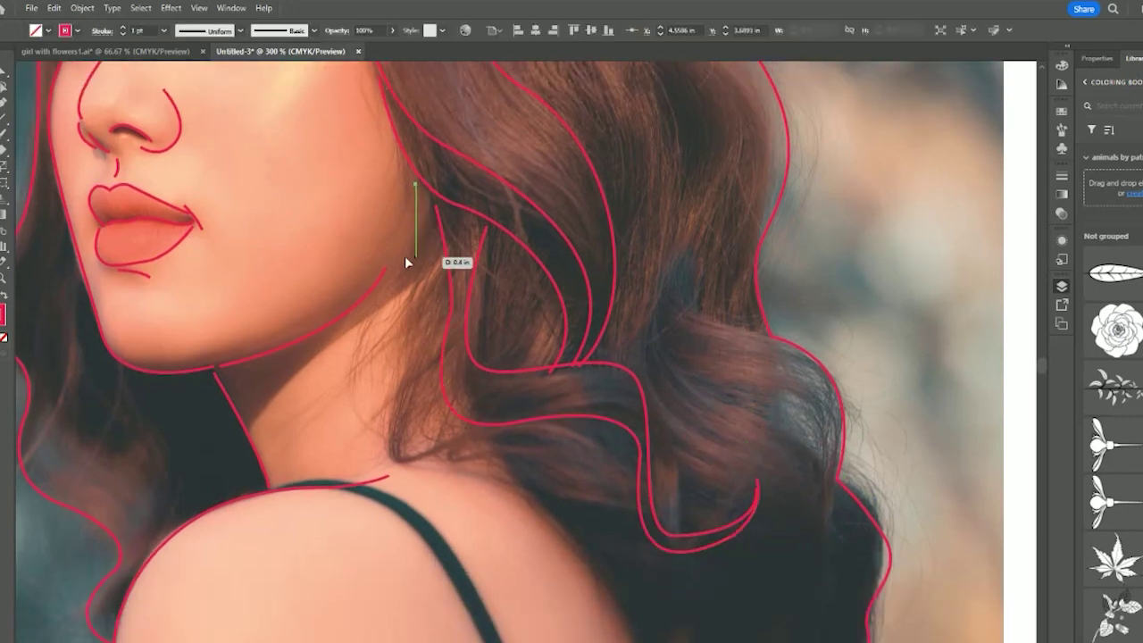
{"action": "left_click_drag", "start_coordinate": [412, 260], "coordinate": [395, 298]}
{"action": "mouse_move", "coordinate": [401, 457]}
{"action": "left_mouse_down"}
{"action": "mouse_move", "coordinate": [470, 462]}
{"action": "mouse_move", "coordinate": [494, 442]}
{"action": "left_mouse_up"}
{"action": "left_click_drag", "start_coordinate": [583, 436], "coordinate": [609, 460]}
{"action": "left_click_drag", "start_coordinate": [635, 541], "coordinate": [661, 553]}
{"action": "left_click", "coordinate": [704, 545]}
{"action": "key", "text": "Escape"}
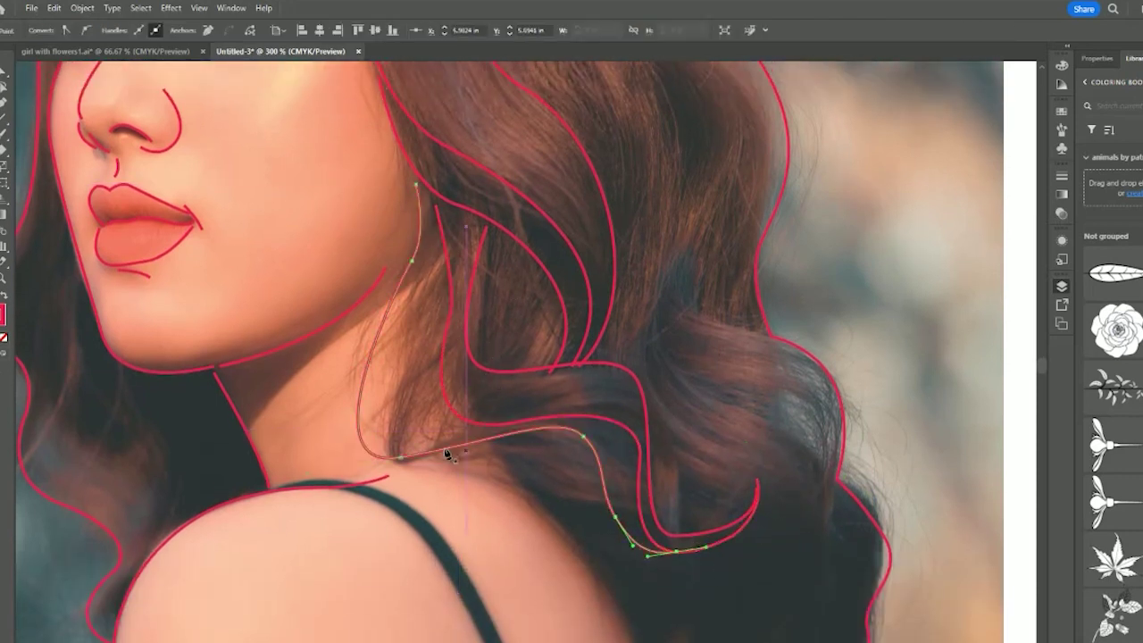
Step: Draw a lower strand from the hair at the shoulder that sweeps beneath the wave and joins the upturned curl
{"action": "left_click", "coordinate": [454, 451]}
{"action": "left_click_drag", "start_coordinate": [530, 451], "coordinate": [561, 464]}
{"action": "left_click_drag", "start_coordinate": [714, 544], "coordinate": [841, 478]}
{"action": "scroll", "coordinate": [515, 235], "scroll_direction": "down", "scroll_amount": 1}
{"action": "key", "text": "Escape"}
Step: Add a short curved strand inside the loop of hair beside the neck, ending on the wave below
{"action": "left_click", "coordinate": [518, 238]}
{"action": "left_click_drag", "start_coordinate": [522, 351], "coordinate": [567, 381]}
{"action": "scroll", "coordinate": [498, 396], "scroll_direction": "down", "scroll_amount": 4}
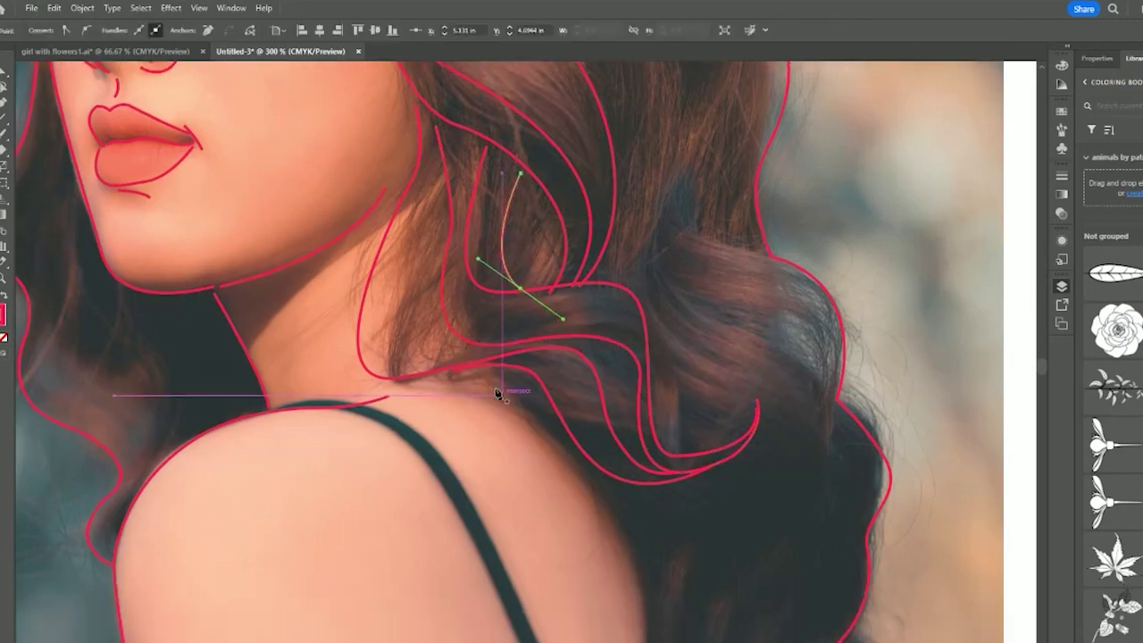
{"action": "key", "text": "Escape"}
{"action": "left_click", "coordinate": [436, 311]}
{"action": "left_click_drag", "start_coordinate": [477, 319], "coordinate": [512, 322]}
{"action": "left_click_drag", "start_coordinate": [759, 365], "coordinate": [904, 174]}
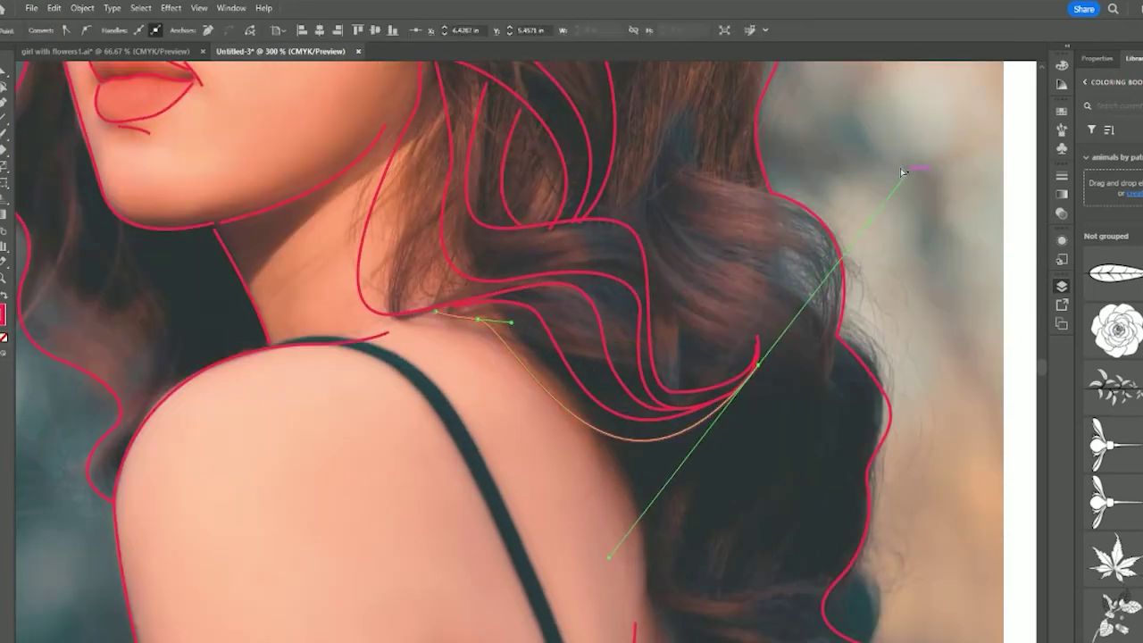
{"action": "key", "text": "ctrl+z"}
{"action": "key", "text": "ctrl+z"}
{"action": "key", "text": "ctrl+z"}
Step: Draw a long flowing strand from the crown down the back of the head to the wave near the outer hair edge
{"action": "scroll", "coordinate": [462, 340], "scroll_direction": "up", "scroll_amount": 8}
{"action": "scroll", "coordinate": [473, 342], "scroll_direction": "up", "scroll_amount": 4}
{"action": "left_click", "coordinate": [347, 122]}
{"action": "left_click_drag", "start_coordinate": [561, 286], "coordinate": [591, 379]}
{"action": "scroll", "coordinate": [592, 379], "scroll_direction": "down", "scroll_amount": 2}
{"action": "left_click_drag", "start_coordinate": [679, 444], "coordinate": [748, 480]}
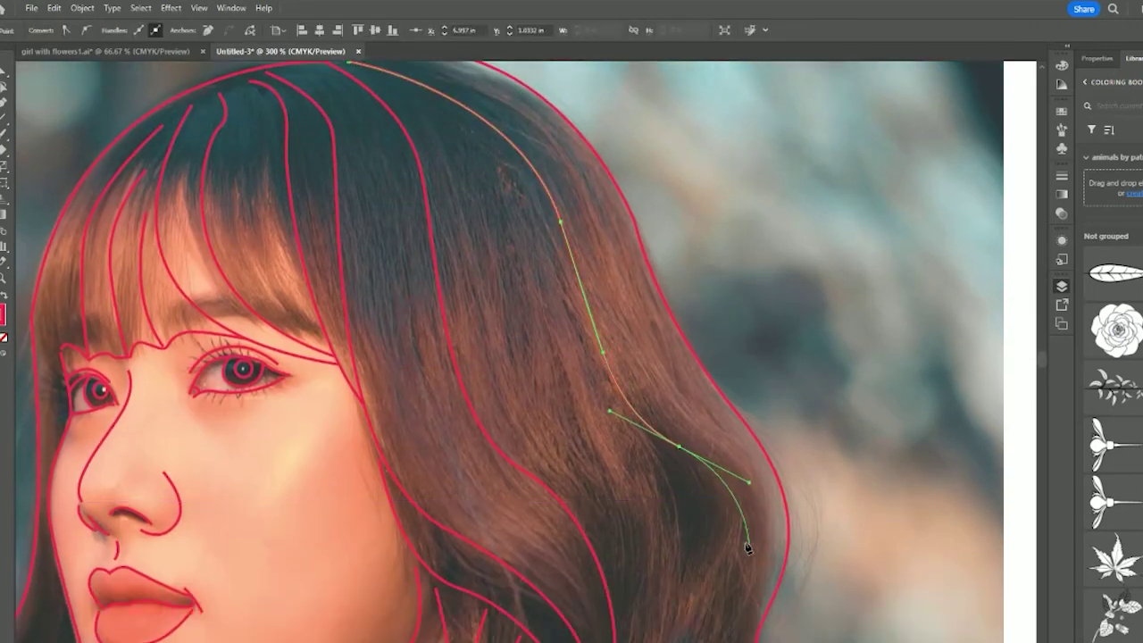
{"action": "scroll", "coordinate": [748, 543], "scroll_direction": "down", "scroll_amount": 4}
{"action": "left_click_drag", "start_coordinate": [663, 533], "coordinate": [649, 558]}
{"action": "left_click_drag", "start_coordinate": [771, 591], "coordinate": [871, 592]}
{"action": "scroll", "coordinate": [480, 278], "scroll_direction": "up", "scroll_amount": 4}
{"action": "key", "text": "Escape"}
Step: Draw a strand just inside the outer hair outline, from the upper back of the head to the outline's inward bend
{"action": "left_click", "coordinate": [462, 79]}
{"action": "left_click_drag", "start_coordinate": [595, 204], "coordinate": [638, 327]}
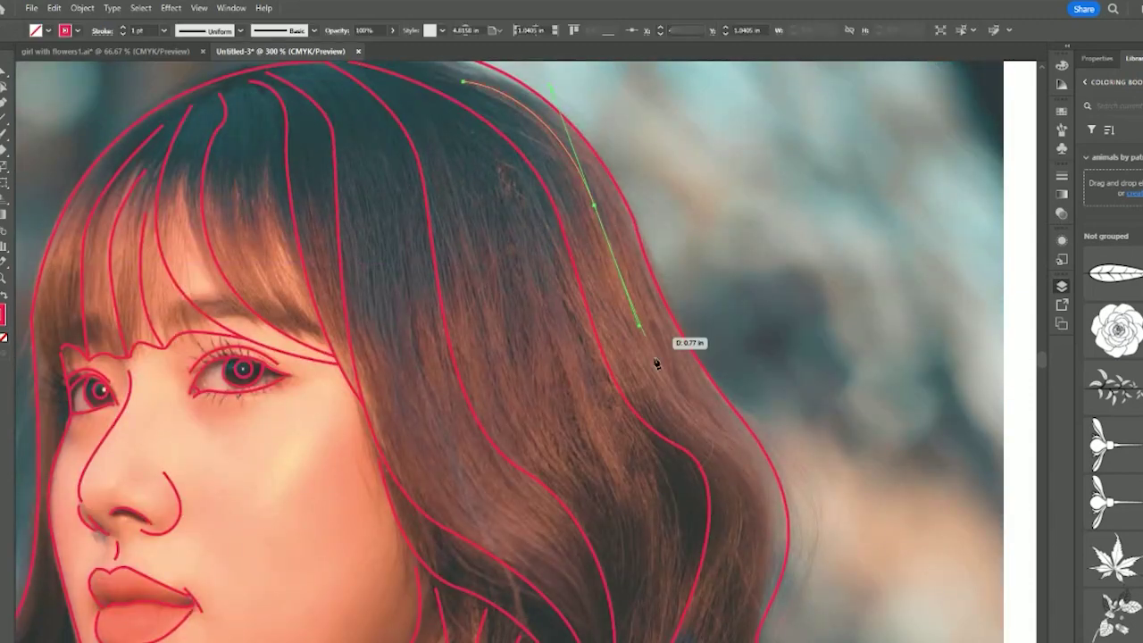
{"action": "scroll", "coordinate": [770, 462], "scroll_direction": "down", "scroll_amount": 4}
{"action": "mouse_move", "coordinate": [691, 411]}
{"action": "left_mouse_down"}
{"action": "mouse_move", "coordinate": [770, 462]}
{"action": "mouse_move", "coordinate": [743, 485]}
{"action": "left_mouse_up"}
{"action": "left_click_drag", "start_coordinate": [759, 557], "coordinate": [817, 589]}
{"action": "scroll", "coordinate": [778, 593], "scroll_direction": "up", "scroll_amount": 5}
{"action": "key", "text": "Escape"}
Step: Draw a long strand through the middle of the hair, from below the crown down to the wave beside the neck
{"action": "left_click", "coordinate": [431, 161]}
{"action": "left_click_drag", "start_coordinate": [503, 272], "coordinate": [509, 365]}
{"action": "left_click_drag", "start_coordinate": [602, 517], "coordinate": [648, 569]}
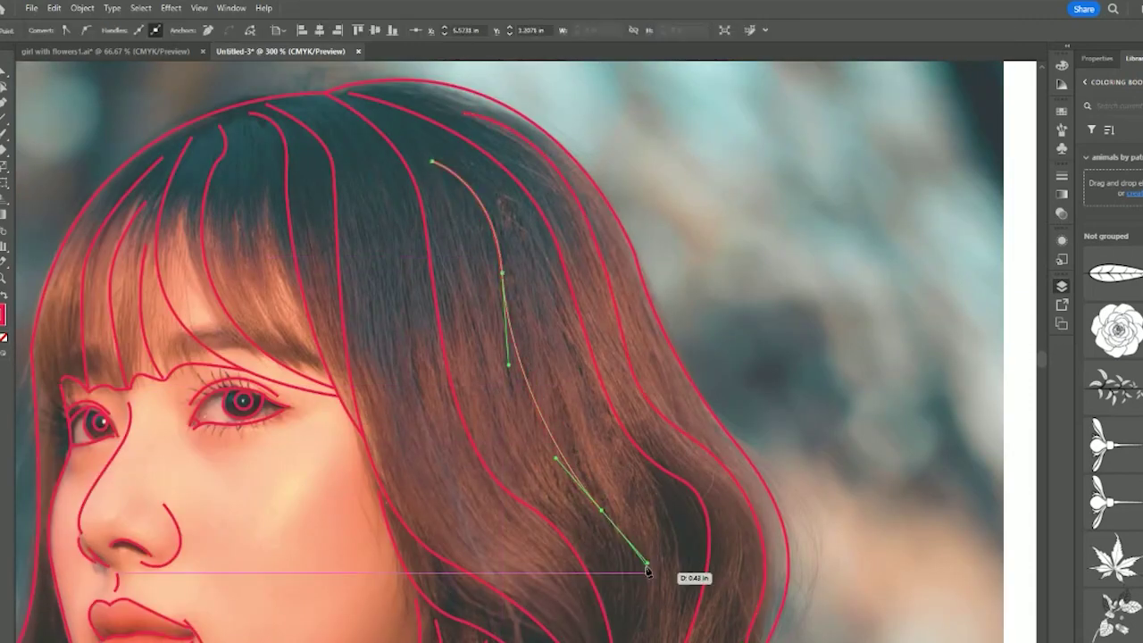
{"action": "scroll", "coordinate": [648, 569], "scroll_direction": "down", "scroll_amount": 10}
{"action": "left_click_drag", "start_coordinate": [619, 474], "coordinate": [588, 557]}
Step: Draw an S-shaped strand from the mid-hair wave, outward past the upturned curl and back in toward the lower hair
{"action": "left_click", "coordinate": [655, 372]}
{"action": "left_click_drag", "start_coordinate": [666, 486], "coordinate": [710, 533]}
{"action": "left_click_drag", "start_coordinate": [800, 559], "coordinate": [832, 597]}
{"action": "scroll", "coordinate": [830, 608], "scroll_direction": "down", "scroll_amount": 4}
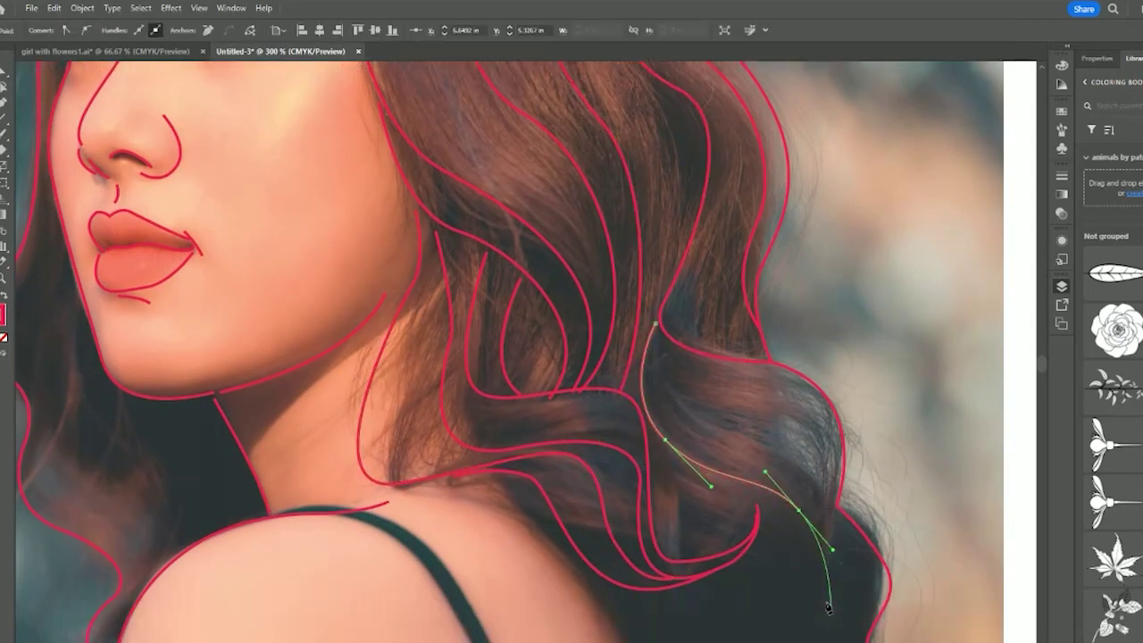
{"action": "left_click_drag", "start_coordinate": [743, 477], "coordinate": [702, 514]}
{"action": "left_click_drag", "start_coordinate": [732, 561], "coordinate": [753, 567]}
{"action": "key", "text": "Escape"}
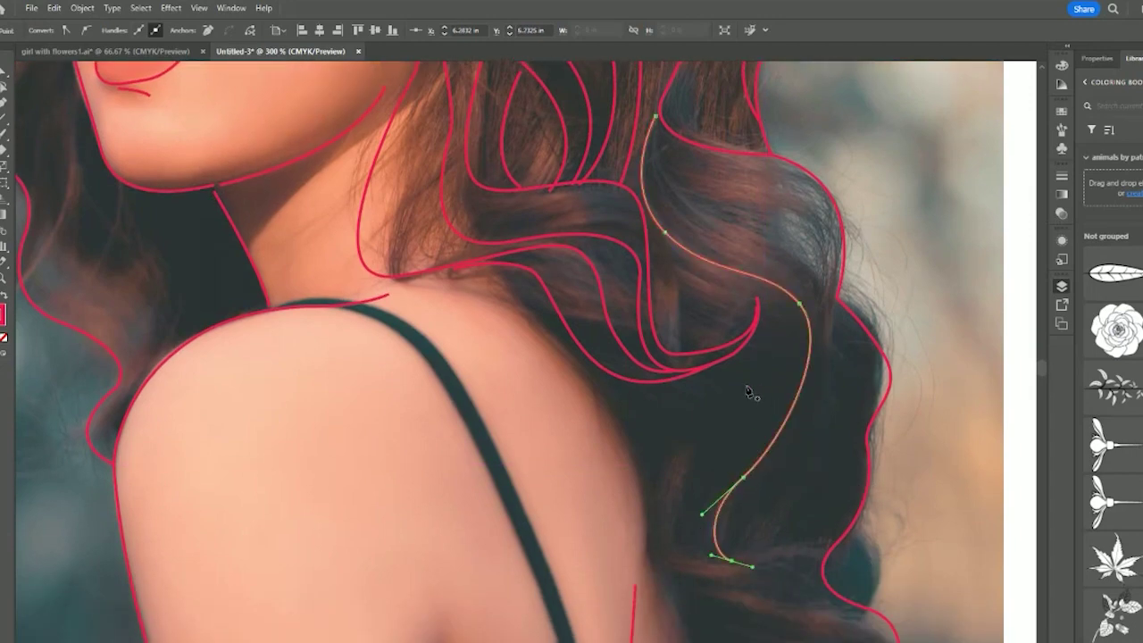
Step: Outline the hair over the back from the neck base along the shoulder blade, ending in a small inward bend
{"action": "left_click", "coordinate": [408, 275]}
{"action": "left_click_drag", "start_coordinate": [525, 301], "coordinate": [542, 316]}
{"action": "left_click_drag", "start_coordinate": [622, 426], "coordinate": [653, 432]}
{"action": "left_click_drag", "start_coordinate": [694, 437], "coordinate": [696, 457]}
{"action": "left_click_drag", "start_coordinate": [664, 546], "coordinate": [702, 571]}
{"action": "left_click_drag", "start_coordinate": [827, 552], "coordinate": [856, 529]}
{"action": "key", "text": "ctrl+z"}
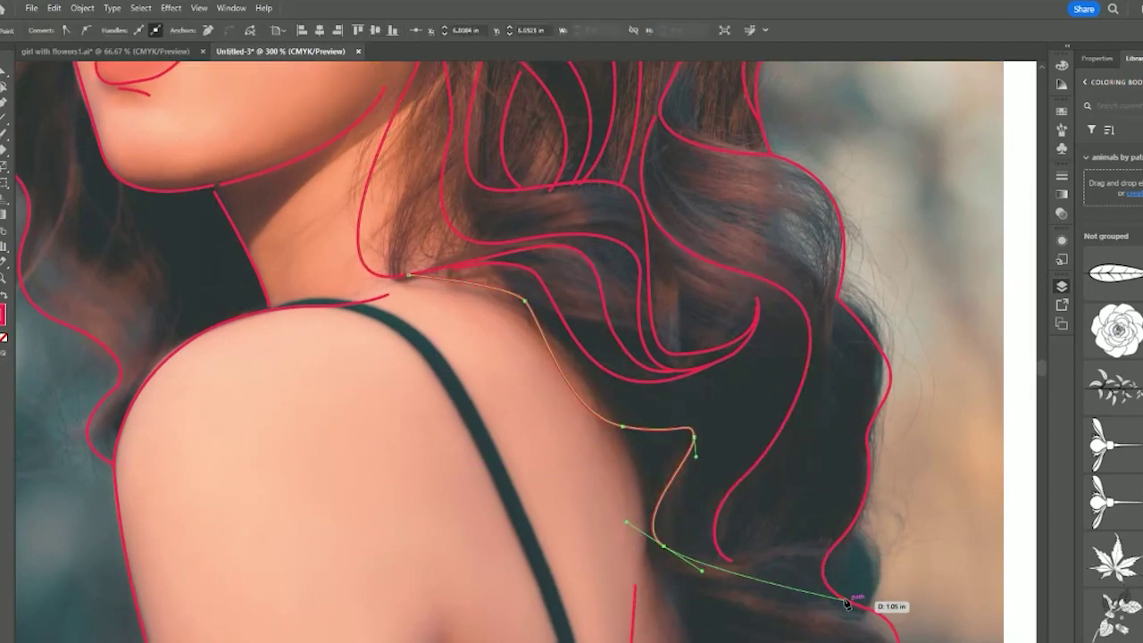
{"action": "left_click_drag", "start_coordinate": [850, 602], "coordinate": [957, 623]}
{"action": "key", "text": "ctrl+z"}
{"action": "scroll", "coordinate": [610, 441], "scroll_direction": "down", "scroll_amount": 3}
{"action": "key", "text": "Escape"}
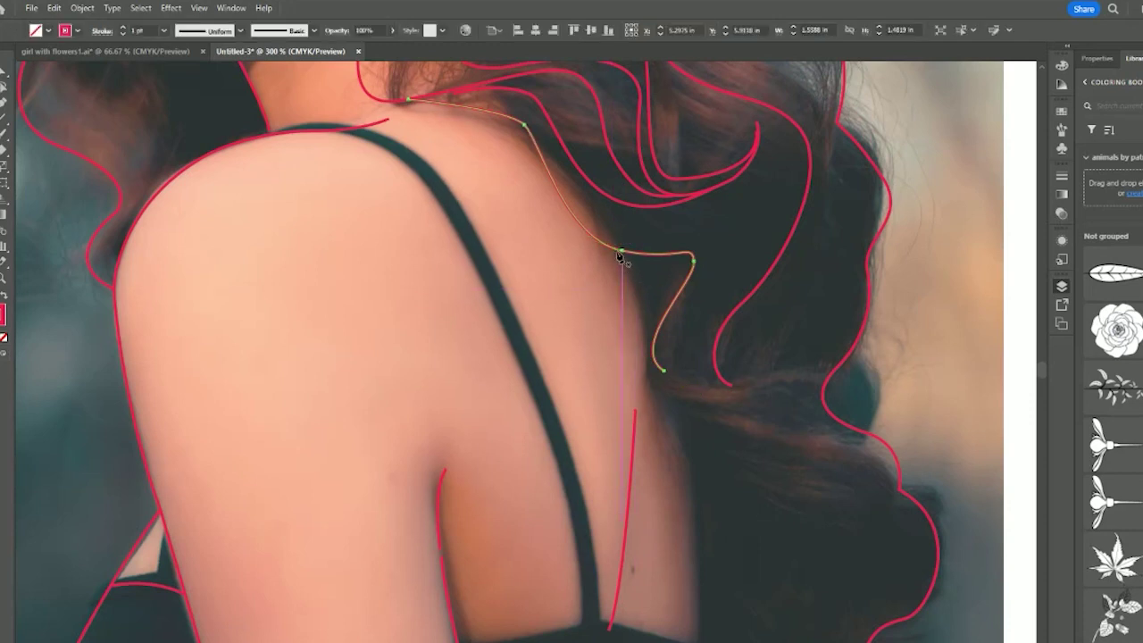
Step: Draw a curve from the hair edge on the back, down and across the lower hair to the outer outline
{"action": "left_click", "coordinate": [622, 257]}
{"action": "left_click_drag", "start_coordinate": [646, 302], "coordinate": [643, 332]}
{"action": "left_click_drag", "start_coordinate": [694, 417], "coordinate": [778, 441]}
{"action": "mouse_move", "coordinate": [900, 489]}
{"action": "left_mouse_down"}
{"action": "mouse_move", "coordinate": [901, 528]}
{"action": "mouse_move", "coordinate": [969, 532]}
{"action": "left_mouse_up"}
{"action": "key", "text": "Escape"}
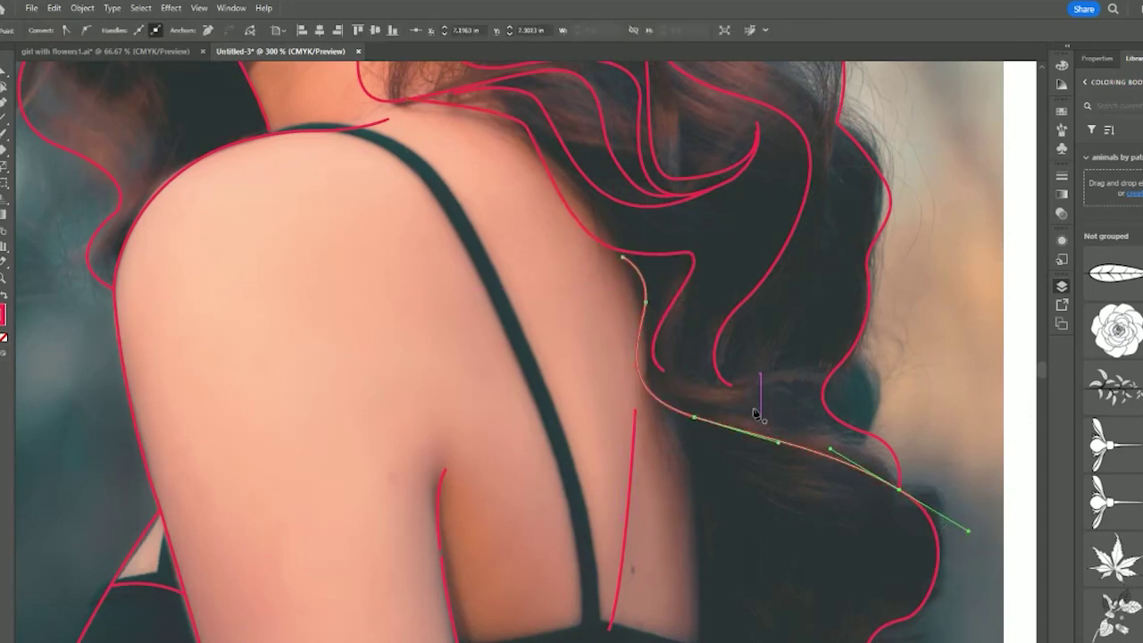
Step: Draw the upper edge of the lower hair roll, from the back edge over to the outer hair outline
{"action": "left_click", "coordinate": [639, 334]}
{"action": "left_click_drag", "start_coordinate": [746, 382], "coordinate": [874, 362]}
{"action": "left_click", "coordinate": [747, 383]}
{"action": "left_click_drag", "start_coordinate": [839, 422], "coordinate": [929, 477]}
{"action": "key", "text": "Escape"}
Step: Draw two sweeping curves across the lower hair curl from the back edge to its outer outline
{"action": "left_click", "coordinate": [664, 410]}
{"action": "left_click_drag", "start_coordinate": [748, 493], "coordinate": [849, 519]}
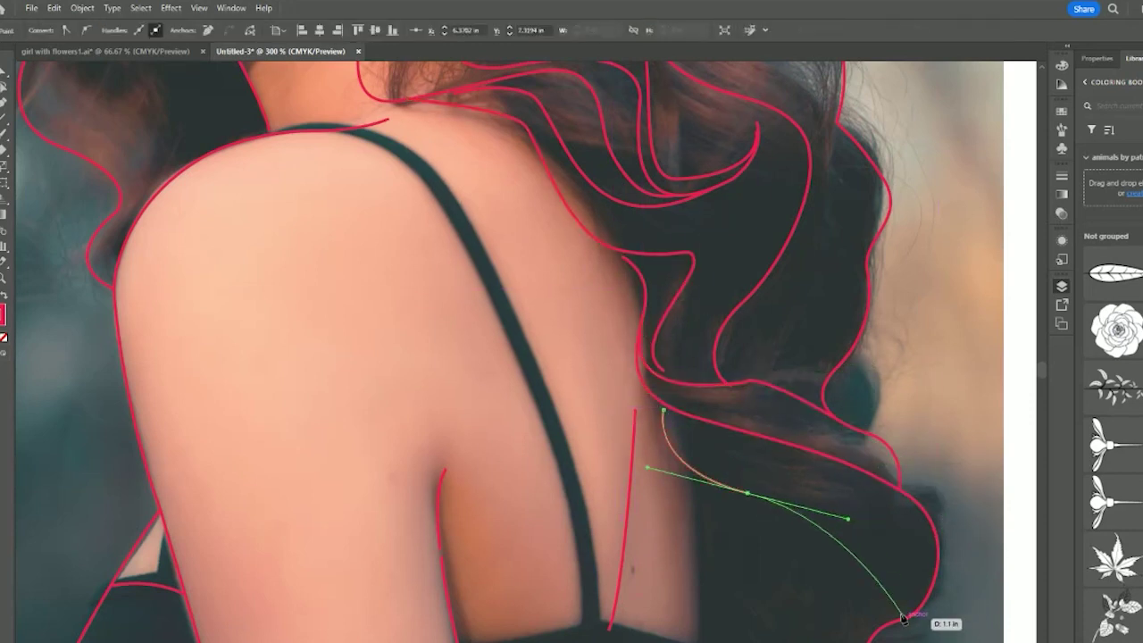
{"action": "left_click_drag", "start_coordinate": [904, 618], "coordinate": [862, 642]}
{"action": "scroll", "coordinate": [903, 519], "scroll_direction": "down", "scroll_amount": 2}
{"action": "key", "text": "Escape"}
{"action": "left_click", "coordinate": [691, 350]}
{"action": "left_click_drag", "start_coordinate": [705, 405], "coordinate": [731, 431]}
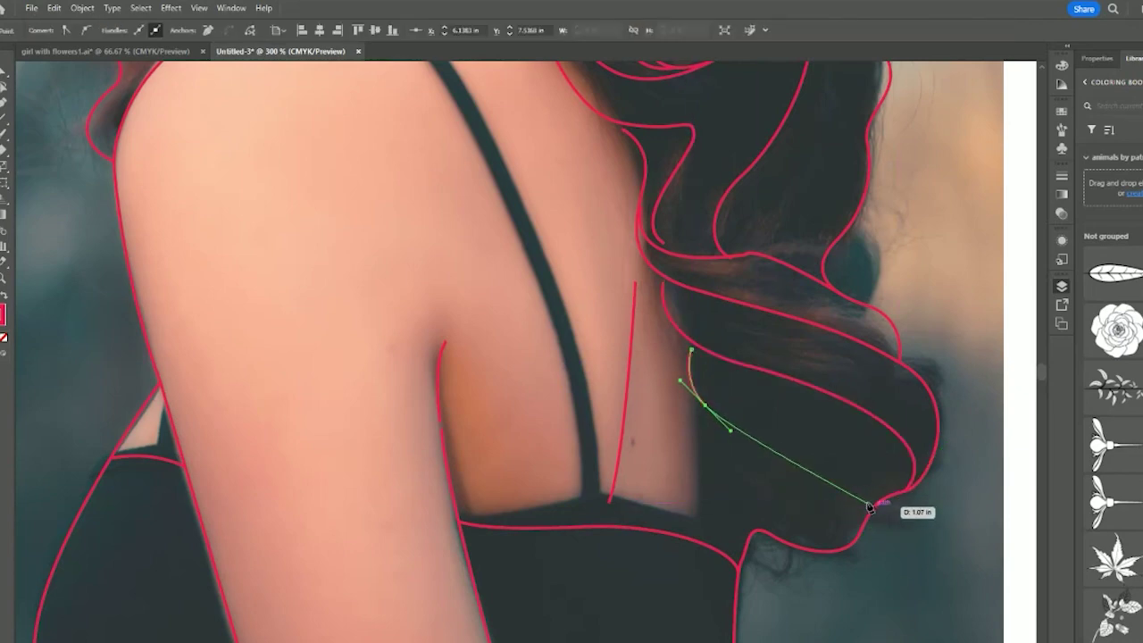
{"action": "left_click_drag", "start_coordinate": [871, 505], "coordinate": [829, 577]}
{"action": "key", "text": "Escape"}
Step: Add another sweeping curve near the curl's tip and close the tip's inner edge beside the dress
{"action": "left_click", "coordinate": [697, 413]}
{"action": "left_click_drag", "start_coordinate": [722, 478], "coordinate": [759, 496]}
{"action": "left_click_drag", "start_coordinate": [824, 551], "coordinate": [749, 581]}
{"action": "key", "text": "Escape"}
{"action": "left_click", "coordinate": [701, 461]}
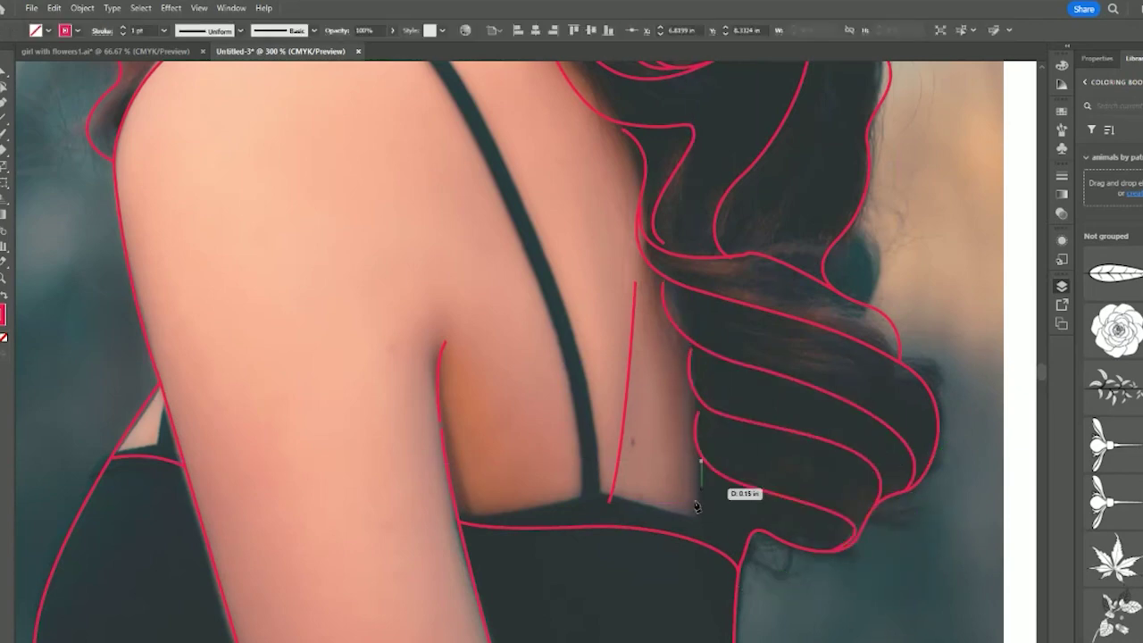
{"action": "left_click_drag", "start_coordinate": [759, 531], "coordinate": [847, 560]}
{"action": "key", "text": "Escape"}
Step: Draw a curved strand from the start of the mid-hair wave to the outer hair outline
{"action": "scroll", "coordinate": [806, 402], "scroll_direction": "up", "scroll_amount": 7}
{"action": "left_click", "coordinate": [664, 284]}
{"action": "left_click_drag", "start_coordinate": [714, 369], "coordinate": [759, 389]}
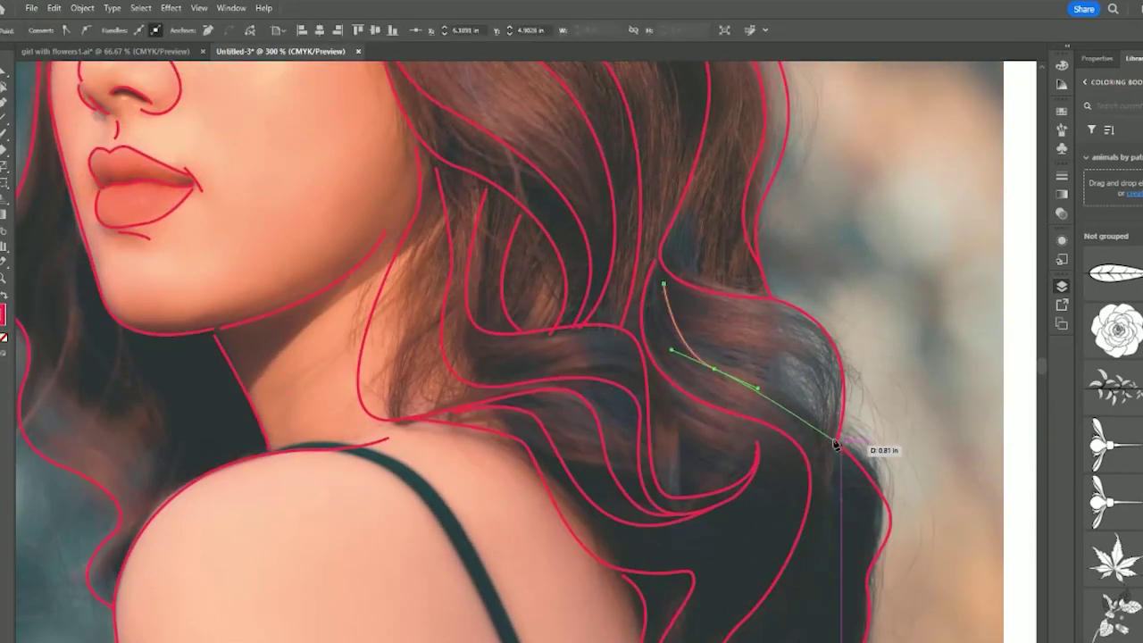
{"action": "left_click", "coordinate": [837, 444]}
{"action": "key", "text": "Escape"}
Step: Draw a strand from the wave down between the S-shaped strand and the outer outline to the lower roll
{"action": "scroll", "coordinate": [829, 393], "scroll_direction": "down", "scroll_amount": 2}
{"action": "left_click", "coordinate": [796, 312]}
{"action": "left_click_drag", "start_coordinate": [849, 388], "coordinate": [834, 454]}
{"action": "left_click_drag", "start_coordinate": [765, 558], "coordinate": [752, 607]}
Step: Add a fringe strand from near the parting down to the bangs' edge above the near eye
{"action": "scroll", "coordinate": [682, 388], "scroll_direction": "up", "scroll_amount": 9}
{"action": "left_click", "coordinate": [243, 106]}
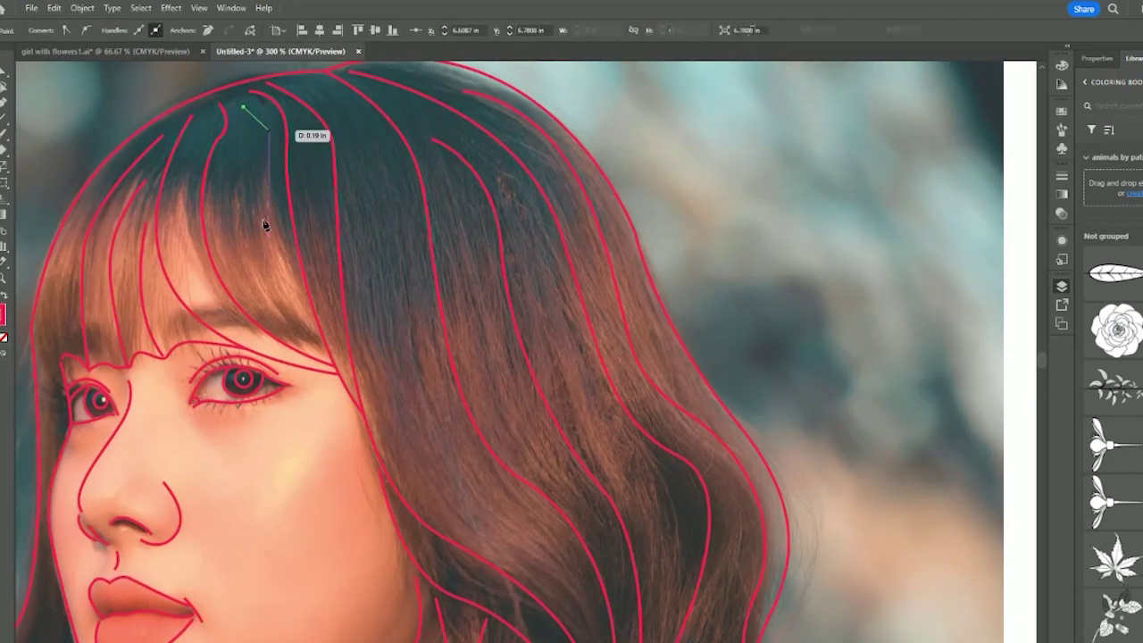
{"action": "left_click_drag", "start_coordinate": [264, 224], "coordinate": [268, 283]}
{"action": "left_click", "coordinate": [319, 350]}
{"action": "key", "text": "Escape"}
Step: Draw a long strand from the parting down past the cheek, between the two existing long strands
{"action": "left_click", "coordinate": [332, 95]}
{"action": "left_click_drag", "start_coordinate": [406, 293], "coordinate": [393, 403]}
{"action": "left_click_drag", "start_coordinate": [521, 535], "coordinate": [607, 599]}
{"action": "scroll", "coordinate": [604, 596], "scroll_direction": "down", "scroll_amount": 3}
{"action": "left_click", "coordinate": [603, 613]}
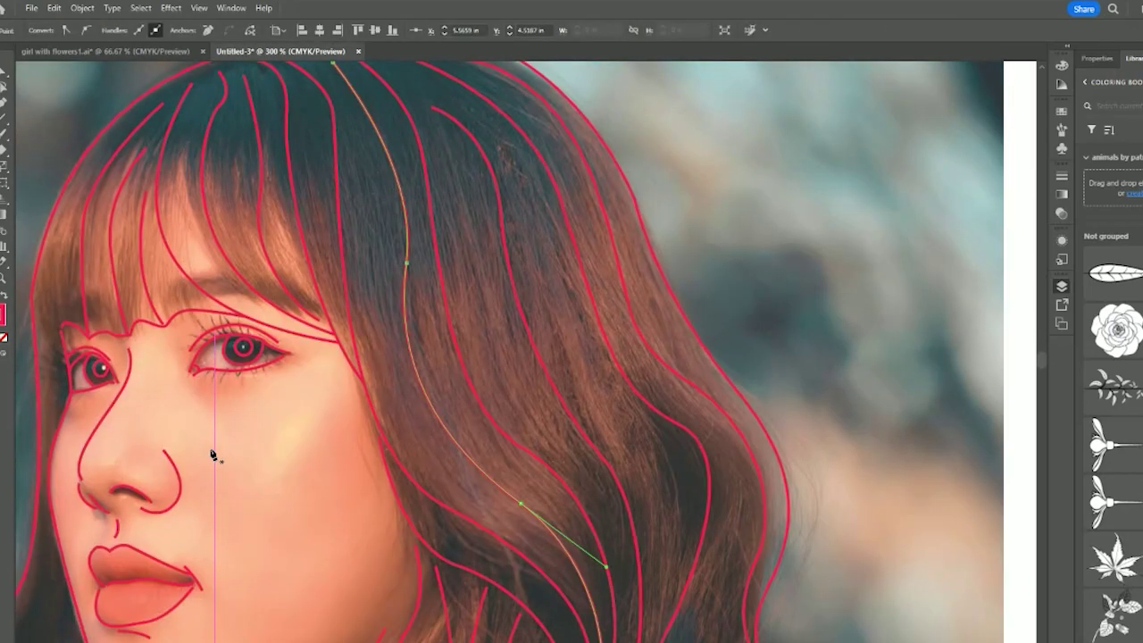
Step: Draw two wavy strands in the hair on the far side of the face, inside its outer outline
{"action": "scroll", "coordinate": [211, 454], "scroll_direction": "down", "scroll_amount": 5}
{"action": "left_click", "coordinate": [311, 255]}
{"action": "left_click", "coordinate": [273, 429]}
{"action": "mouse_move", "coordinate": [294, 330]}
{"action": "left_mouse_down"}
{"action": "mouse_move", "coordinate": [276, 354]}
{"action": "mouse_move", "coordinate": [282, 411]}
{"action": "left_mouse_up"}
{"action": "key", "text": "Escape"}
{"action": "left_click", "coordinate": [324, 304]}
{"action": "mouse_move", "coordinate": [286, 461]}
{"action": "left_mouse_down"}
{"action": "mouse_move", "coordinate": [286, 473]}
{"action": "mouse_move", "coordinate": [322, 480]}
{"action": "left_mouse_up"}
{"action": "left_click", "coordinate": [343, 340]}
{"action": "left_click_drag", "start_coordinate": [332, 584], "coordinate": [410, 624]}
{"action": "key", "text": "Escape"}
Step: Draw three wavy strands in the dark hair beneath the chin, running down toward the shoulder
{"action": "left_click", "coordinate": [379, 442]}
{"action": "left_click_drag", "start_coordinate": [381, 504], "coordinate": [372, 521]}
{"action": "scroll", "coordinate": [373, 522], "scroll_direction": "down", "scroll_amount": 5}
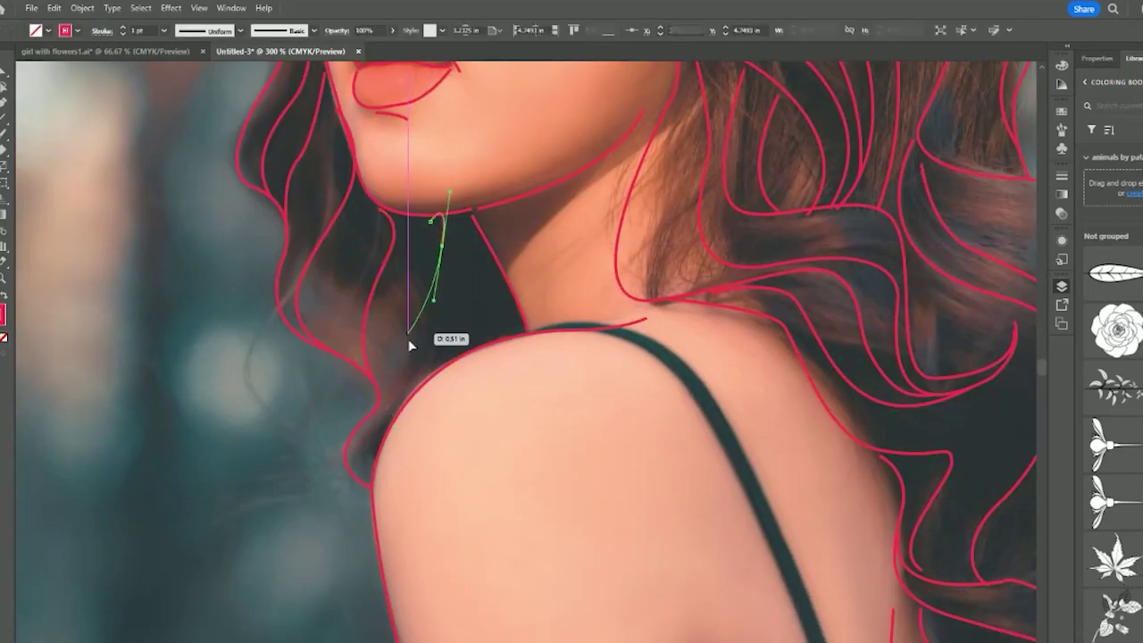
{"action": "left_click_drag", "start_coordinate": [409, 340], "coordinate": [395, 372]}
{"action": "key", "text": "ctrl+z"}
{"action": "key", "text": "ctrl+z"}
{"action": "left_click_drag", "start_coordinate": [439, 232], "coordinate": [450, 255]}
{"action": "left_click_drag", "start_coordinate": [434, 299], "coordinate": [417, 328]}
{"action": "left_click", "coordinate": [428, 375]}
{"action": "key", "text": "Escape"}
{"action": "left_click", "coordinate": [482, 257]}
{"action": "left_click_drag", "start_coordinate": [483, 295], "coordinate": [465, 321]}
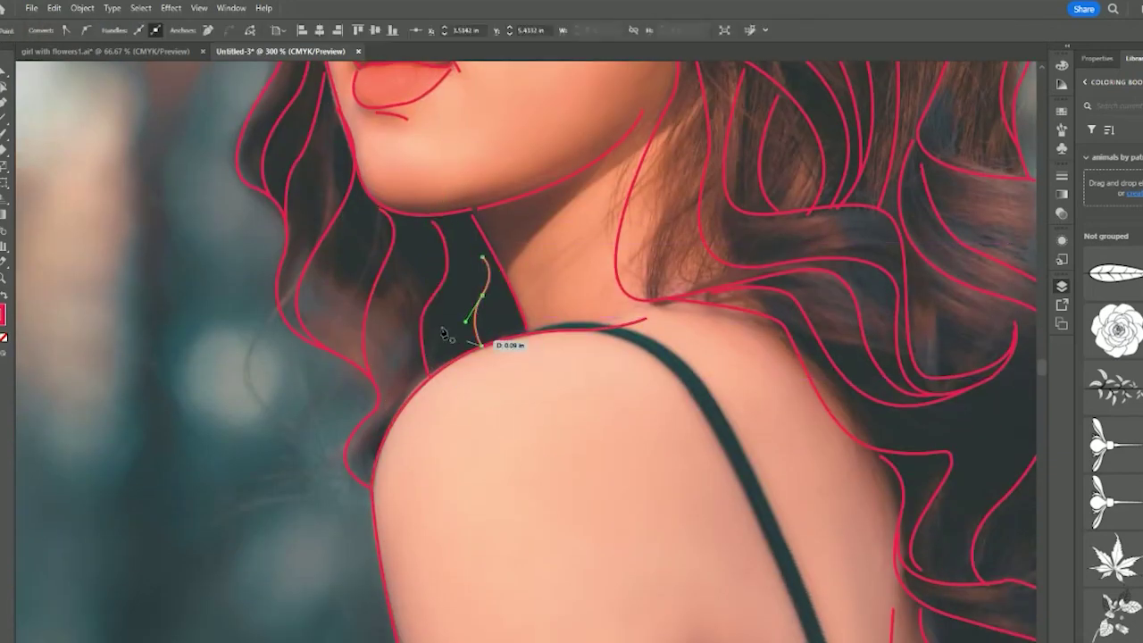
Step: Review the traced hair strands around the shoulder and back, and check the whole figure's line art
{"action": "scroll", "coordinate": [242, 294], "scroll_direction": "up", "scroll_amount": 2}
{"action": "scroll", "coordinate": [242, 294], "scroll_direction": "down", "scroll_amount": 7}
{"action": "scroll", "coordinate": [125, 294], "scroll_direction": "up", "scroll_amount": 4}
{"action": "scroll", "coordinate": [301, 493], "scroll_direction": "right", "scroll_amount": 5}
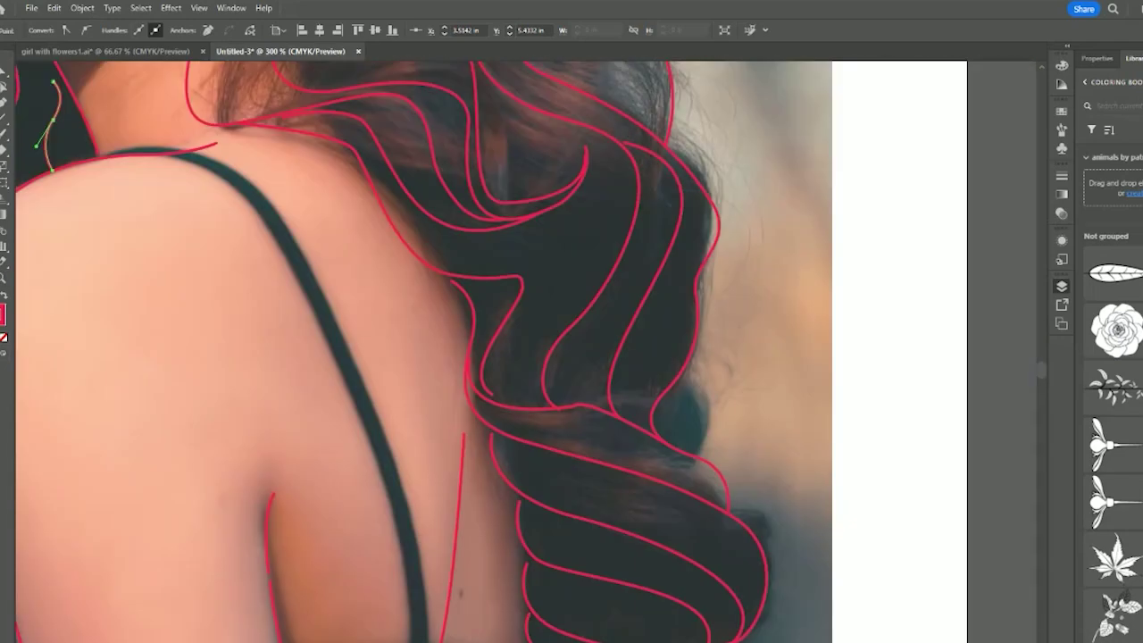
{"action": "scroll", "coordinate": [635, 625], "scroll_direction": "left", "scroll_amount": 3}
{"action": "key", "text": "ctrl+minus"}
{"action": "key", "text": "ctrl+minus"}
{"action": "key", "text": "ctrl+minus"}
{"action": "scroll", "coordinate": [891, 326], "scroll_direction": "down", "scroll_amount": 1}
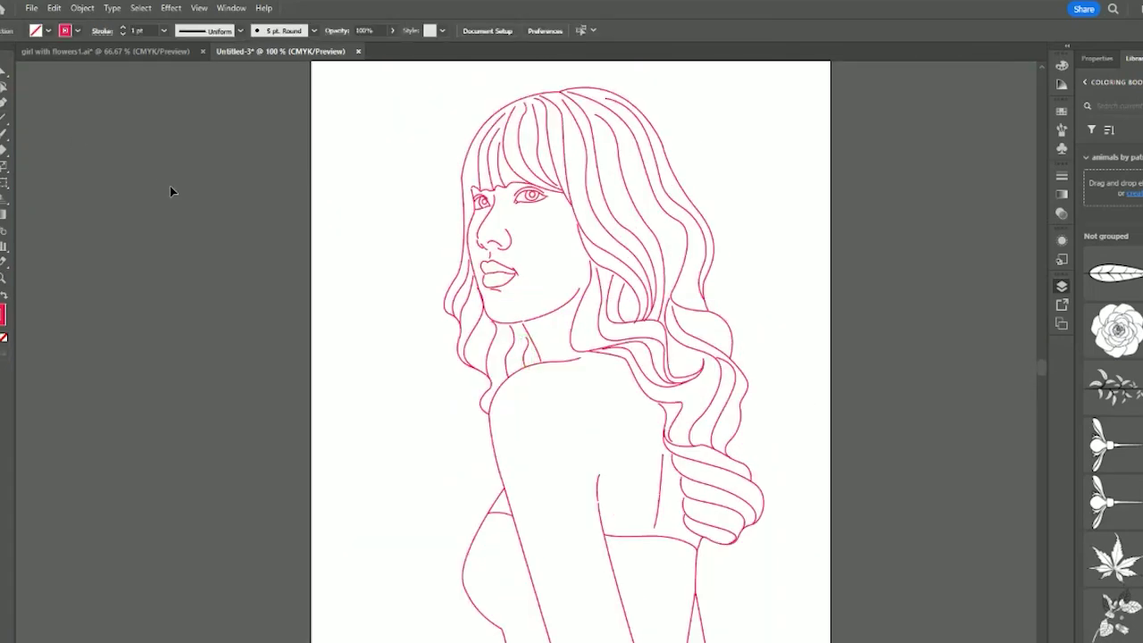
Step: Use Direct Selection to move the middle fringe strand's lower end onto the neighbouring strand and adjust its curve
{"action": "scroll", "coordinate": [170, 191], "scroll_direction": "down", "scroll_amount": 2}
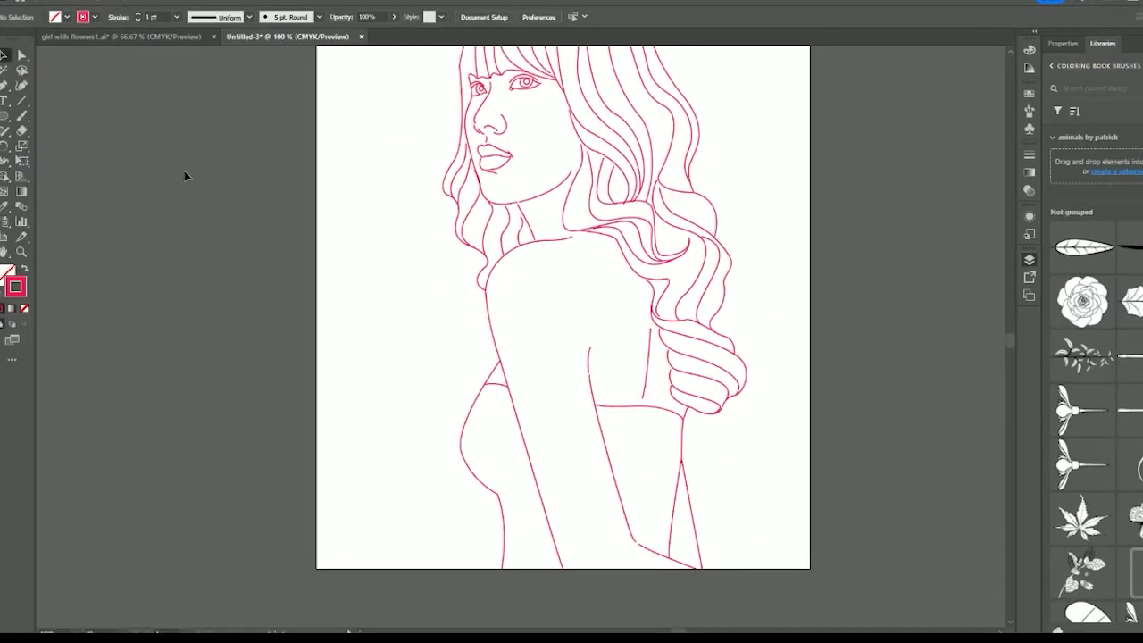
{"action": "scroll", "coordinate": [184, 171], "scroll_direction": "up", "scroll_amount": 3}
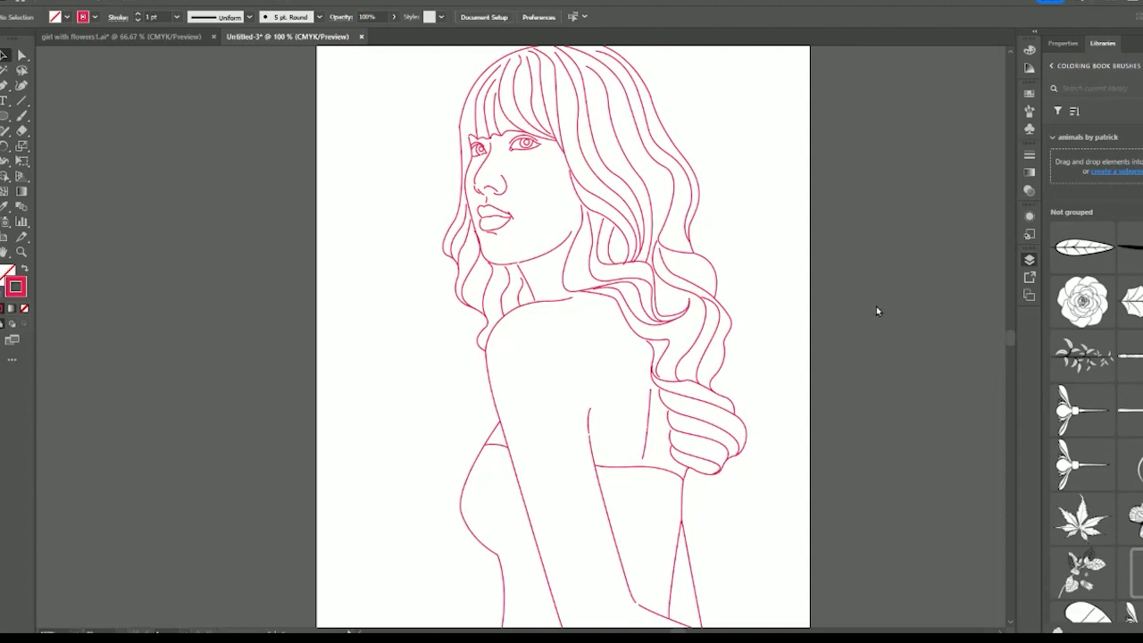
{"action": "key", "text": "ctrl+z"}
{"action": "left_click", "coordinate": [572, 159]}
{"action": "left_click", "coordinate": [509, 300]}
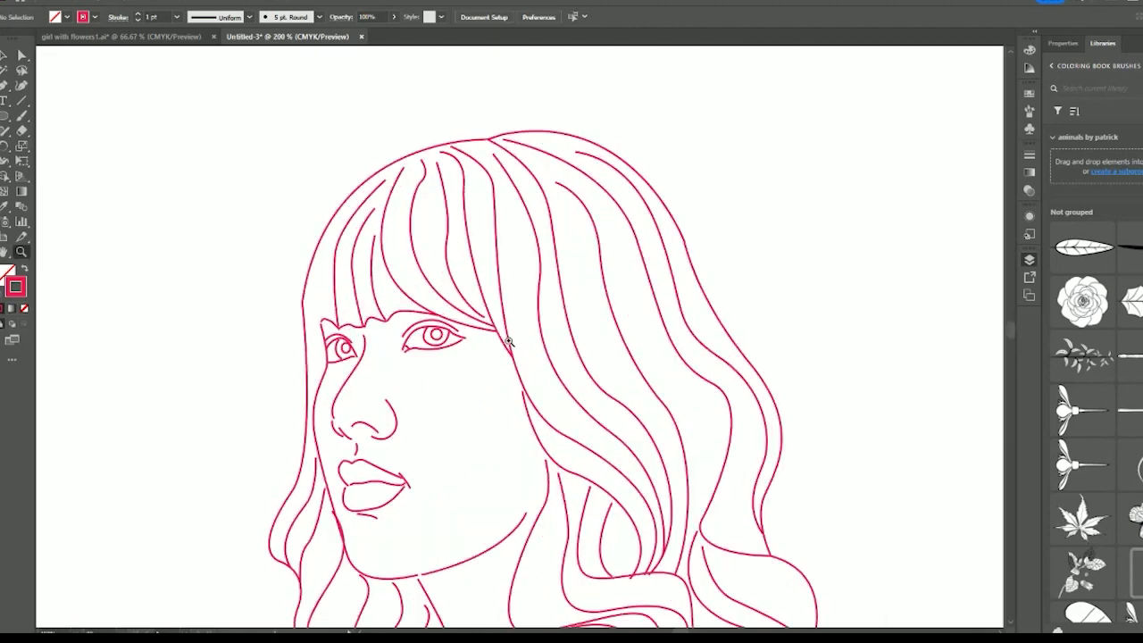
{"action": "left_click", "coordinate": [542, 322]}
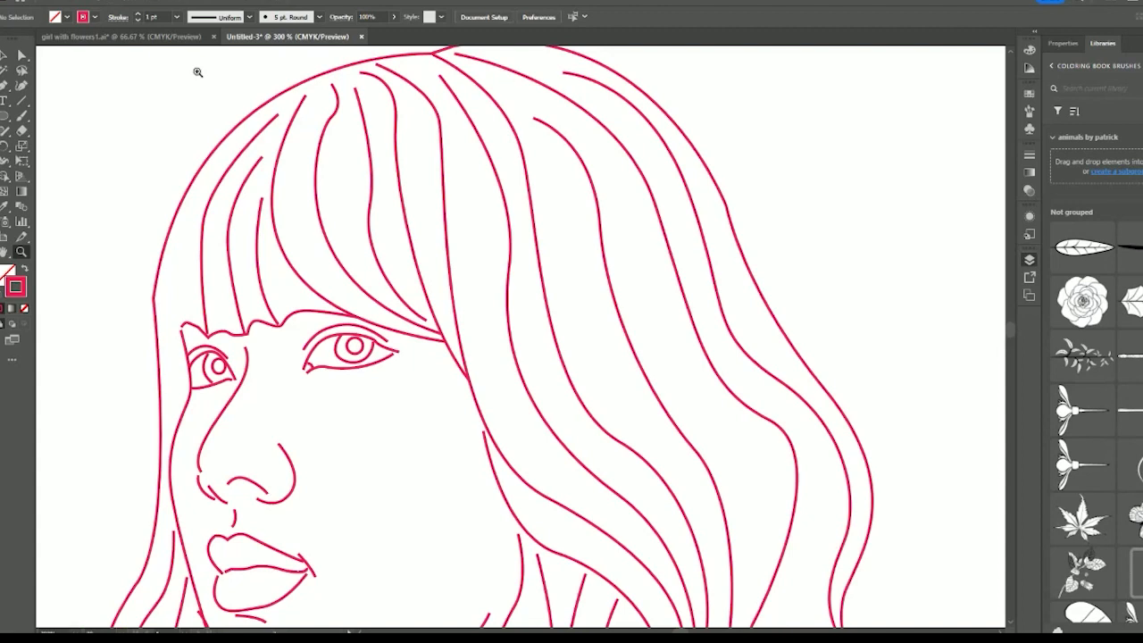
{"action": "left_click", "coordinate": [4, 55]}
{"action": "left_click", "coordinate": [20, 55]}
{"action": "left_click", "coordinate": [426, 323]}
{"action": "left_click", "coordinate": [426, 323]}
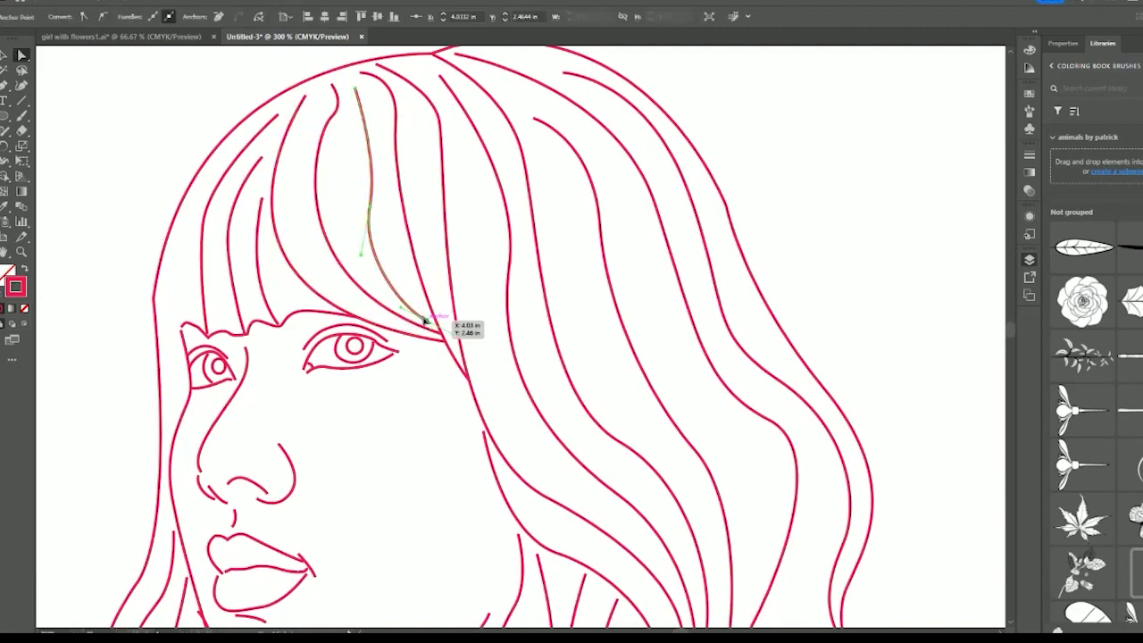
{"action": "left_click_drag", "start_coordinate": [424, 318], "coordinate": [430, 327]}
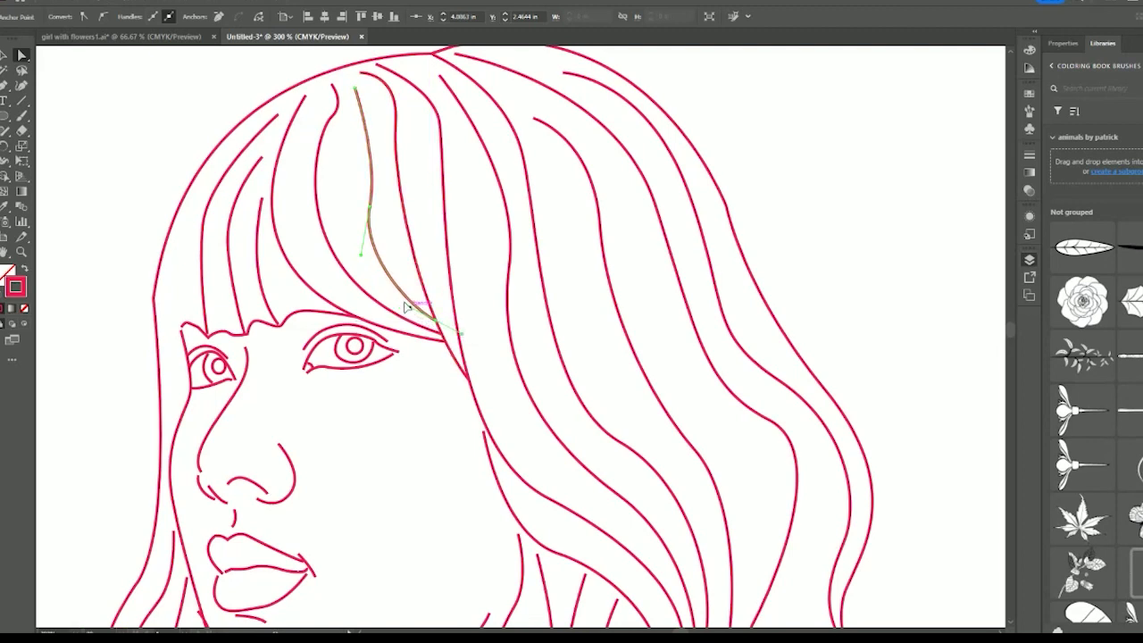
{"action": "left_click_drag", "start_coordinate": [405, 306], "coordinate": [399, 317]}
{"action": "key", "text": "ctrl+z"}
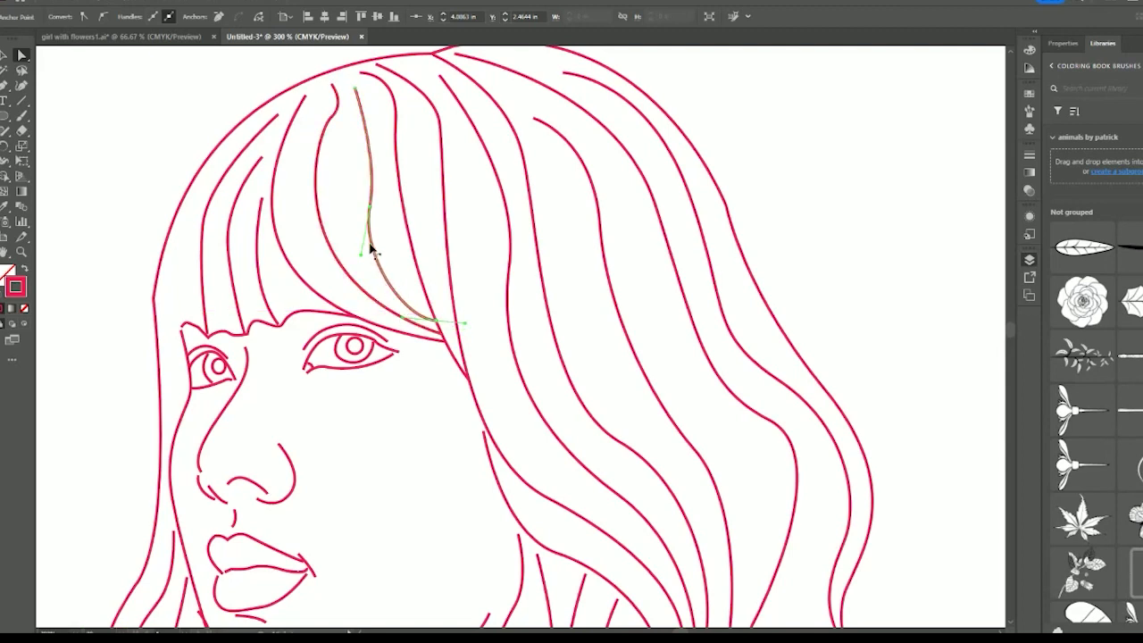
Step: Extend the upper ends of the middle fringe strands to the head's outer hair outline and smooth their curvature
{"action": "left_click", "coordinate": [350, 85]}
{"action": "left_click_drag", "start_coordinate": [350, 86], "coordinate": [342, 67]}
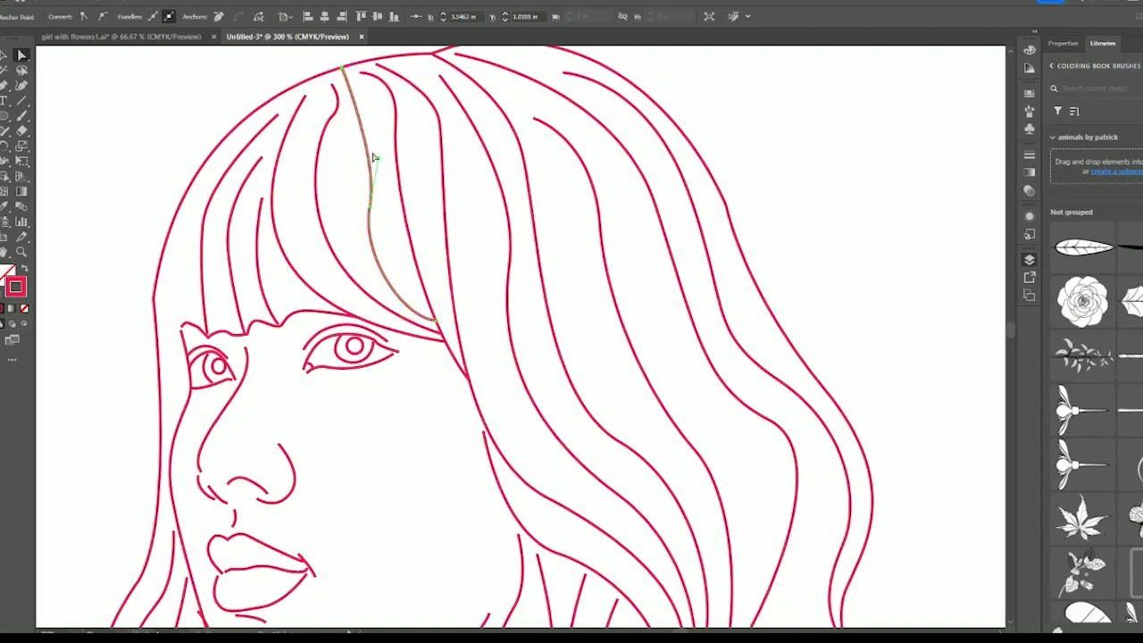
{"action": "left_click_drag", "start_coordinate": [376, 146], "coordinate": [388, 126]}
{"action": "mouse_move", "coordinate": [331, 85]}
{"action": "left_mouse_down"}
{"action": "mouse_move", "coordinate": [332, 71]}
{"action": "mouse_move", "coordinate": [309, 80]}
{"action": "left_mouse_up"}
Step: Extend the upper ends of the shorter far-side fringe strands to the adjacent strand and the outer hair outline
{"action": "left_click_drag", "start_coordinate": [261, 199], "coordinate": [275, 166]}
{"action": "left_click_drag", "start_coordinate": [239, 278], "coordinate": [235, 255]}
{"action": "left_click", "coordinate": [278, 325]}
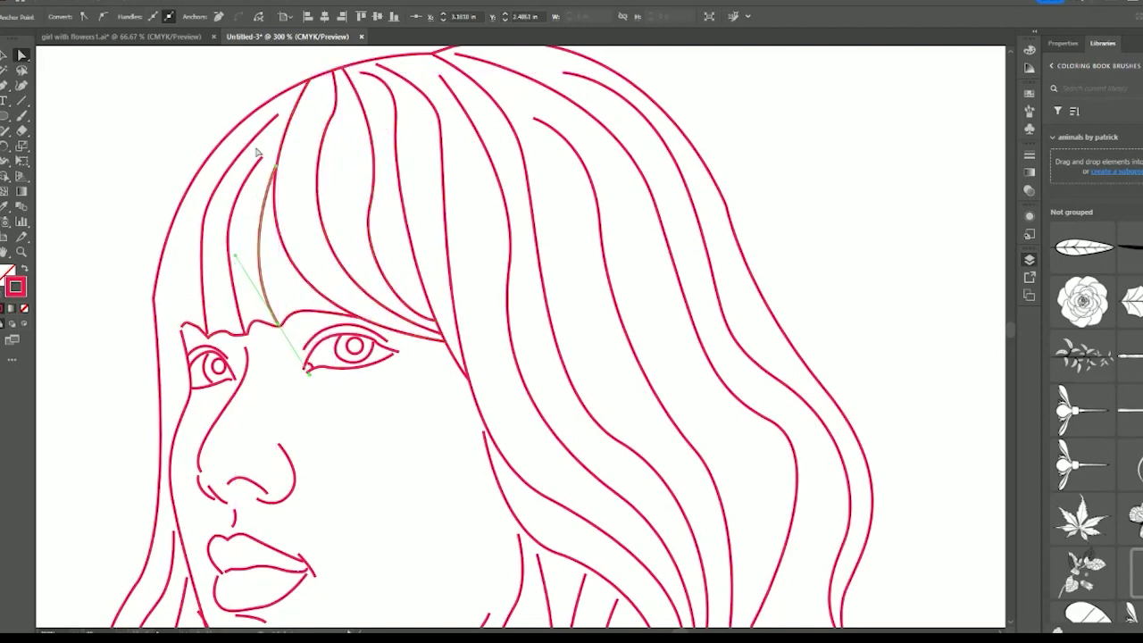
{"action": "left_click_drag", "start_coordinate": [275, 119], "coordinate": [284, 88]}
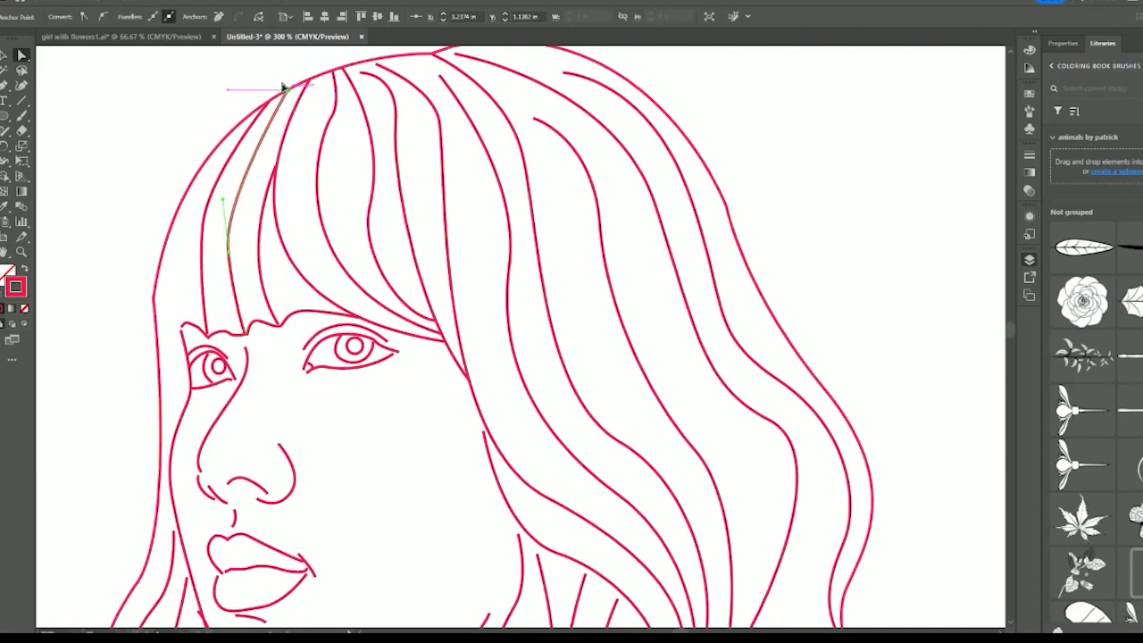
{"action": "left_click", "coordinate": [244, 332]}
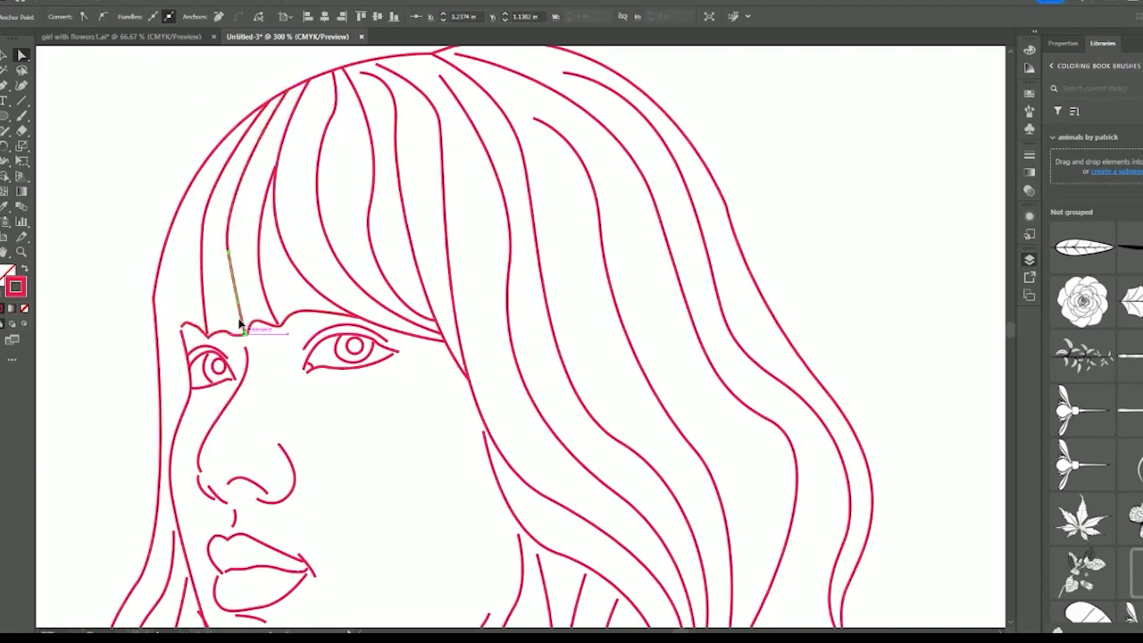
Step: Align the lower ends of the fringe strands with the wavy fringe edge above the eyes
{"action": "left_click_drag", "start_coordinate": [239, 319], "coordinate": [208, 335]}
{"action": "left_click", "coordinate": [182, 328]}
{"action": "left_click", "coordinate": [277, 324]}
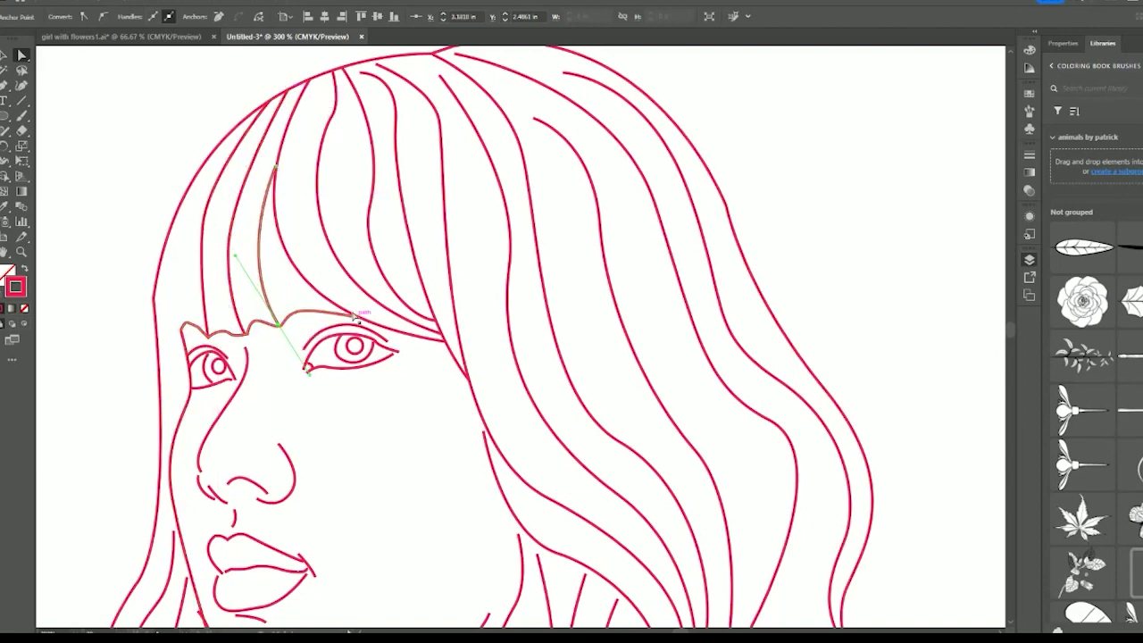
{"action": "left_click", "coordinate": [355, 316]}
Step: Extend the strands around the parting to the crown outline and join the cheek-side strand to its neighbour
{"action": "left_click_drag", "start_coordinate": [361, 73], "coordinate": [356, 64]}
{"action": "left_click_drag", "start_coordinate": [439, 77], "coordinate": [423, 149]}
{"action": "left_click_drag", "start_coordinate": [455, 149], "coordinate": [445, 142]}
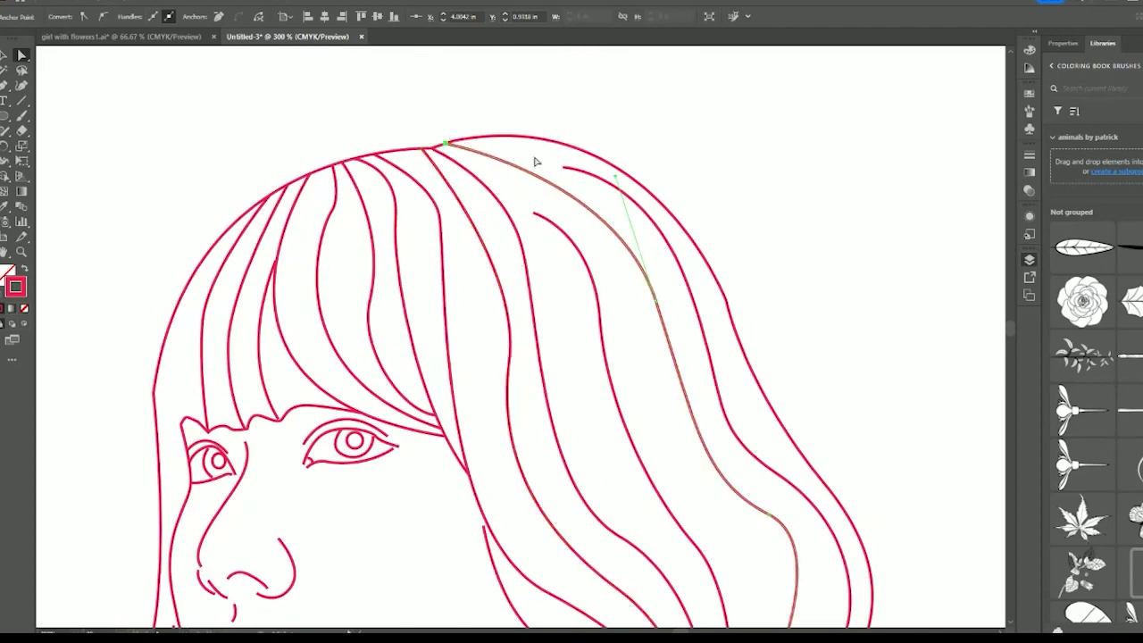
{"action": "left_click_drag", "start_coordinate": [534, 213], "coordinate": [436, 145]}
{"action": "scroll", "coordinate": [544, 332], "scroll_direction": "down", "scroll_amount": 3}
{"action": "left_click_drag", "start_coordinate": [483, 359], "coordinate": [482, 346]}
Step: Close the small gaps in both eyes by attaching the far iris to its lower lid and adjusting the lid corners
{"action": "scroll", "coordinate": [482, 346], "scroll_direction": "down", "scroll_amount": 1}
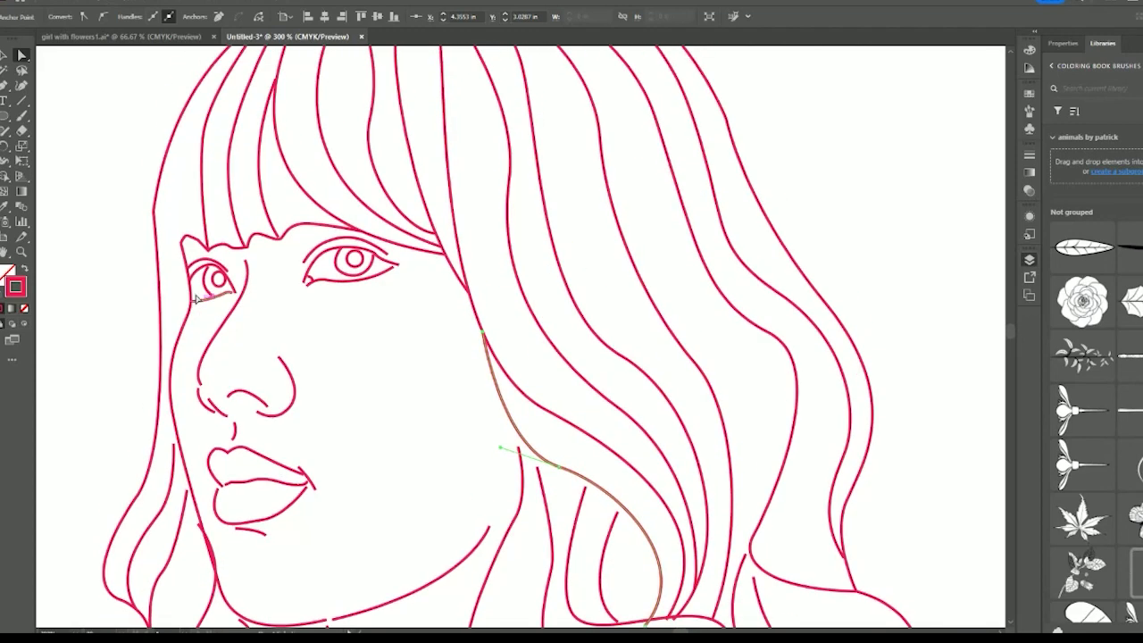
{"action": "key", "text": "ctrl+space"}
{"action": "left_click_drag", "start_coordinate": [108, 237], "coordinate": [187, 236]}
{"action": "left_click_drag", "start_coordinate": [321, 354], "coordinate": [316, 357]}
{"action": "left_click", "coordinate": [310, 293]}
{"action": "left_click", "coordinate": [356, 349]}
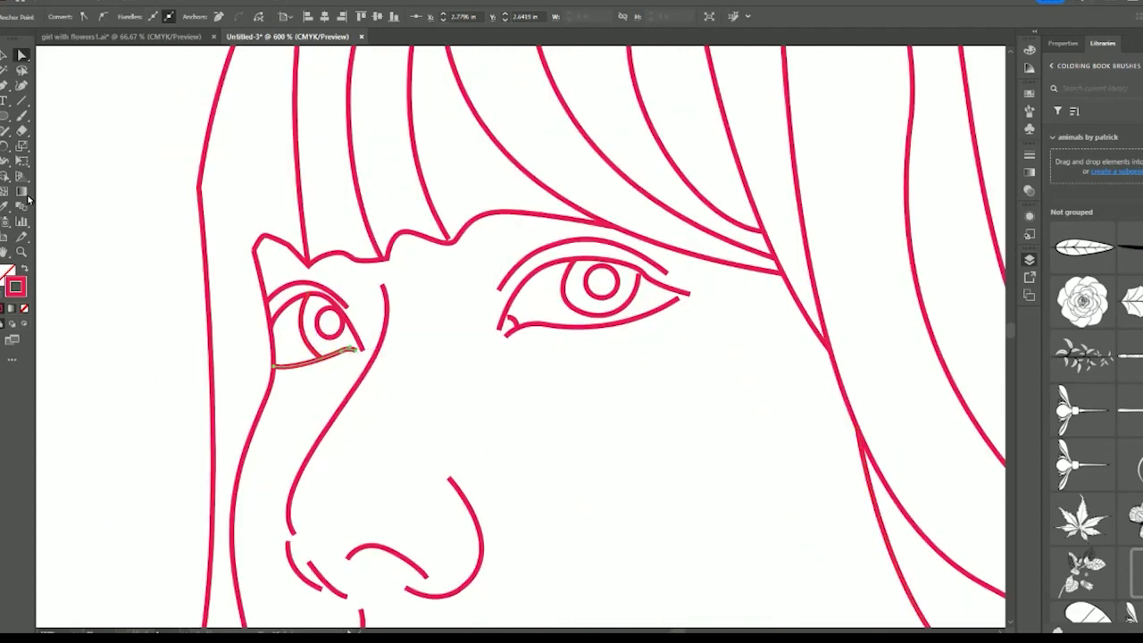
{"action": "left_click", "coordinate": [677, 302]}
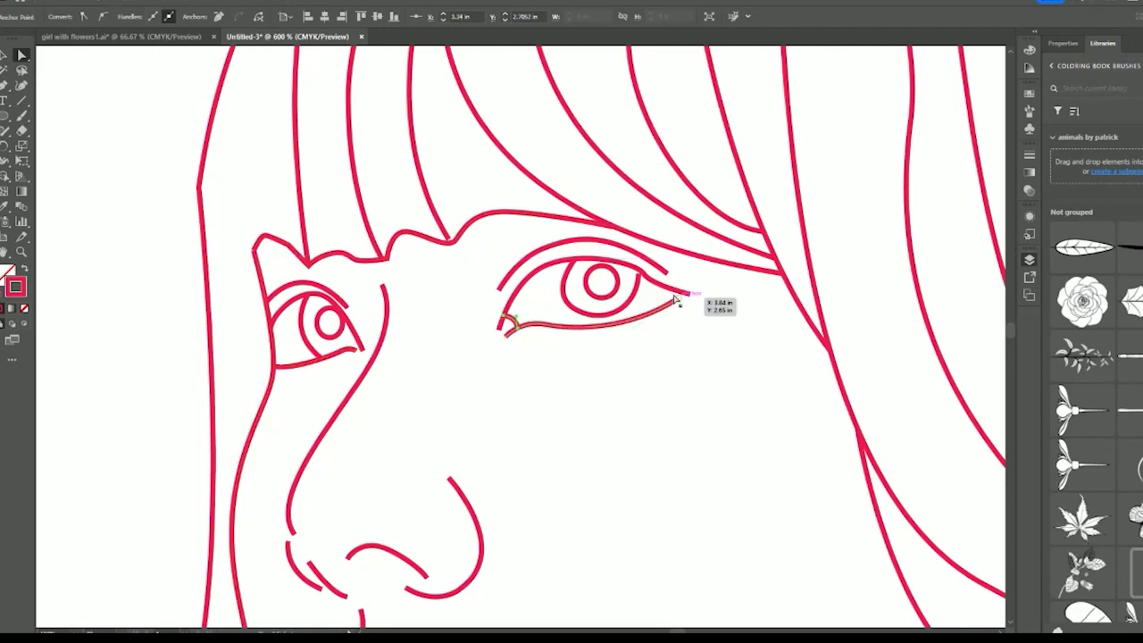
{"action": "mouse_move", "coordinate": [676, 301]}
{"action": "left_mouse_down"}
{"action": "mouse_move", "coordinate": [687, 292]}
{"action": "mouse_move", "coordinate": [640, 269]}
{"action": "mouse_move", "coordinate": [649, 304]}
{"action": "left_mouse_up"}
Step: Draw a short inner-corner curve in the far eye with the Pen tool
{"action": "left_click", "coordinate": [5, 86]}
{"action": "left_click", "coordinate": [355, 339]}
{"action": "mouse_move", "coordinate": [348, 348]}
{"action": "left_mouse_down"}
{"action": "mouse_move", "coordinate": [350, 357]}
{"action": "mouse_move", "coordinate": [294, 338]}
{"action": "mouse_move", "coordinate": [334, 392]}
{"action": "left_mouse_up"}
Step: Close the gaps at the nose tip and around the lips by moving the curve ends together
{"action": "scroll", "coordinate": [77, 168], "scroll_direction": "down", "scroll_amount": 5}
{"action": "left_click", "coordinate": [22, 56]}
{"action": "scroll", "coordinate": [304, 387], "scroll_direction": "down", "scroll_amount": 1}
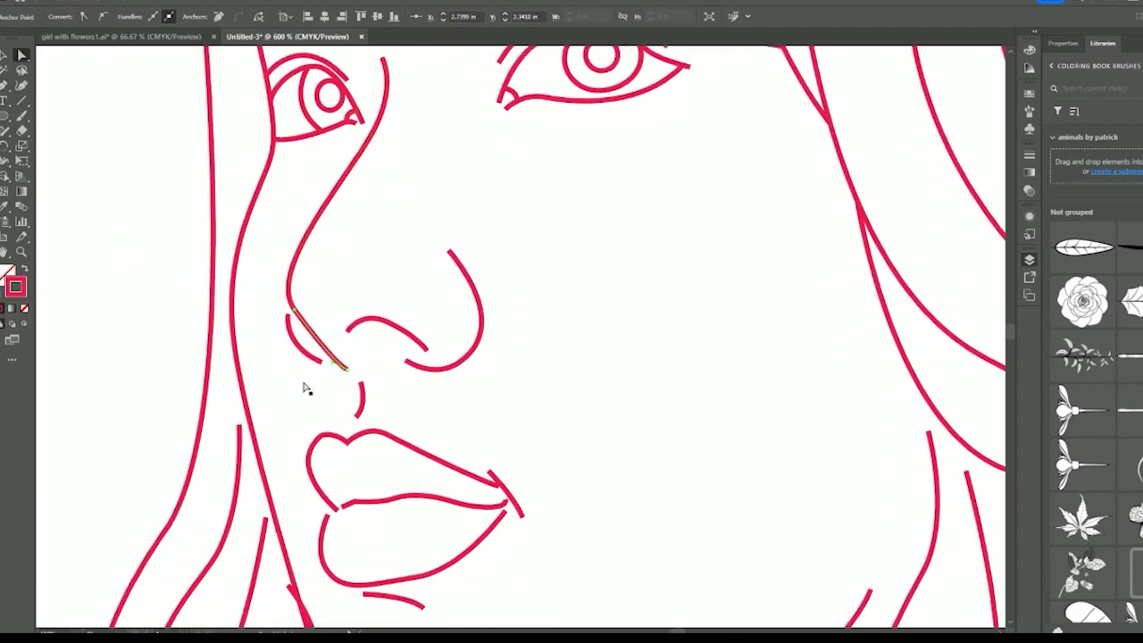
{"action": "scroll", "coordinate": [304, 389], "scroll_direction": "down", "scroll_amount": 1}
{"action": "left_click", "coordinate": [304, 518]}
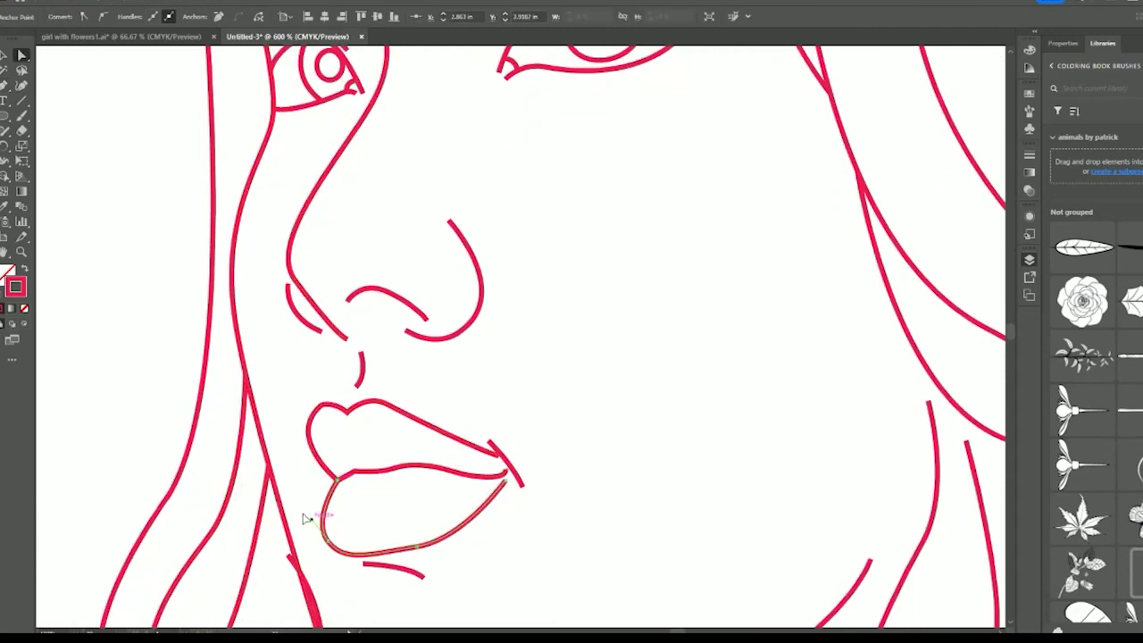
{"action": "scroll", "coordinate": [524, 439], "scroll_direction": "down", "scroll_amount": 3}
Step: Reshape the small curve beside the nose tip and extend the short line beneath the nose toward the upper lip
{"action": "left_click", "coordinate": [334, 212]}
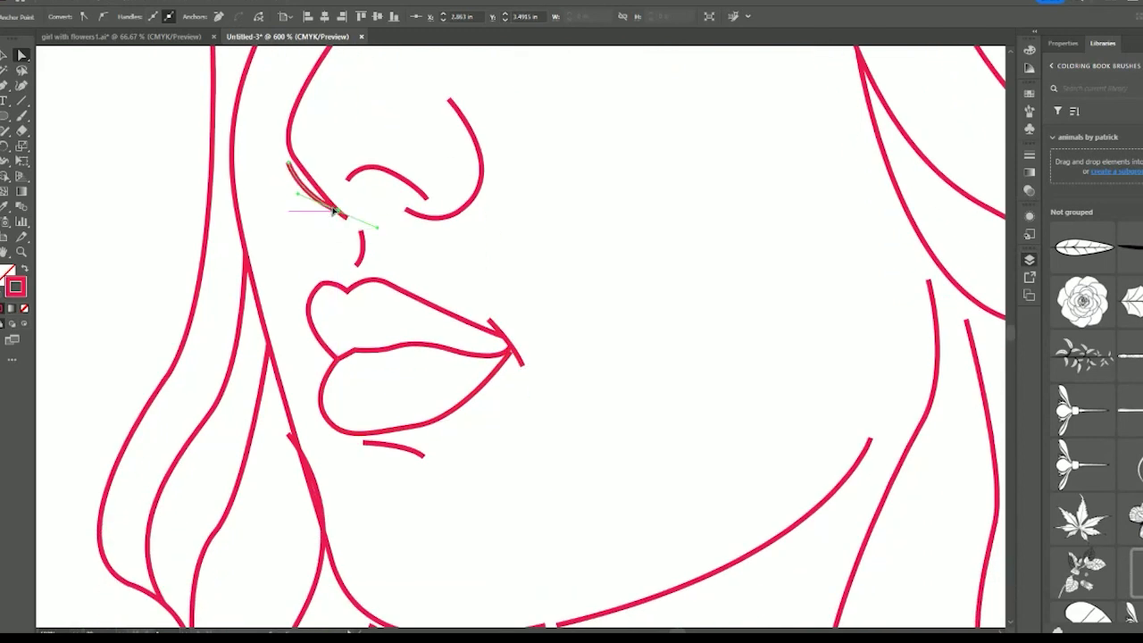
{"action": "left_click_drag", "start_coordinate": [297, 194], "coordinate": [270, 215]}
{"action": "left_click_drag", "start_coordinate": [289, 164], "coordinate": [290, 158]}
{"action": "left_click", "coordinate": [332, 243]}
{"action": "left_click_drag", "start_coordinate": [356, 265], "coordinate": [352, 273]}
{"action": "left_click_drag", "start_coordinate": [346, 217], "coordinate": [343, 217]}
{"action": "left_click", "coordinate": [336, 212]}
{"action": "left_click", "coordinate": [475, 242]}
Step: Join the strand beside the far cheek to the face outline and close the gap in the jawline
{"action": "scroll", "coordinate": [474, 242], "scroll_direction": "down", "scroll_amount": 3}
{"action": "left_click_drag", "start_coordinate": [288, 298], "coordinate": [295, 299]}
{"action": "left_click_drag", "start_coordinate": [331, 386], "coordinate": [321, 408]}
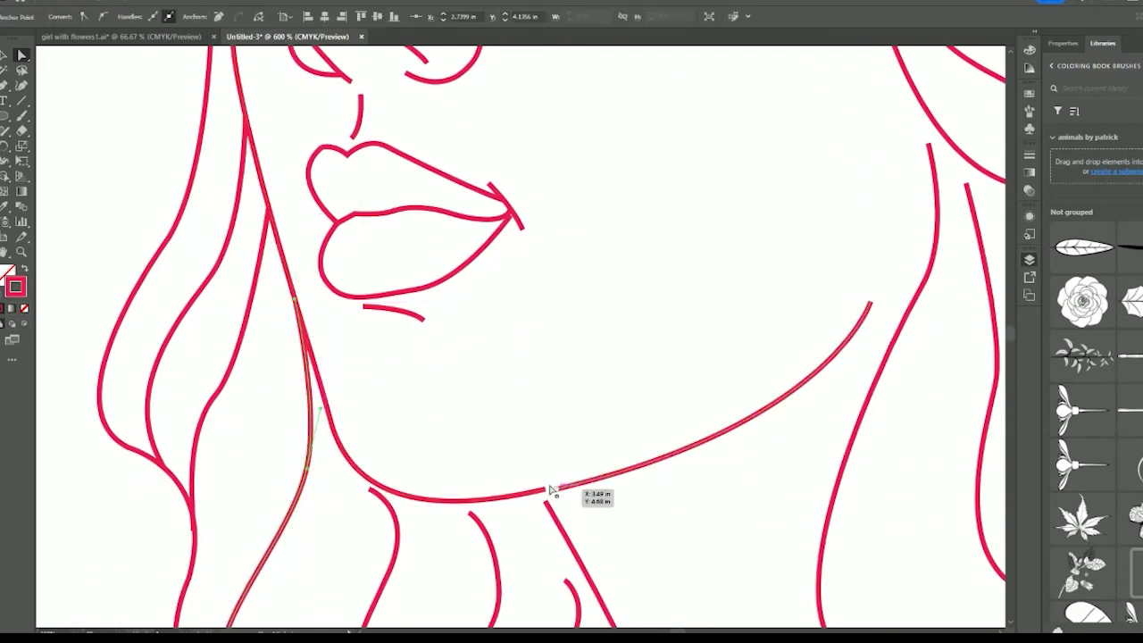
{"action": "left_click_drag", "start_coordinate": [555, 489], "coordinate": [544, 490]}
Step: Attach the neck line and the hair strands beneath the chin to the jaw, shoulder and neck lines
{"action": "left_click_drag", "start_coordinate": [371, 489], "coordinate": [381, 485]}
{"action": "left_click_drag", "start_coordinate": [469, 513], "coordinate": [465, 502]}
{"action": "left_click_drag", "start_coordinate": [546, 502], "coordinate": [539, 490]}
{"action": "scroll", "coordinate": [539, 491], "scroll_direction": "down", "scroll_amount": 4}
{"action": "left_click_drag", "start_coordinate": [653, 540], "coordinate": [650, 545]}
{"action": "left_click_drag", "start_coordinate": [565, 400], "coordinate": [576, 377]}
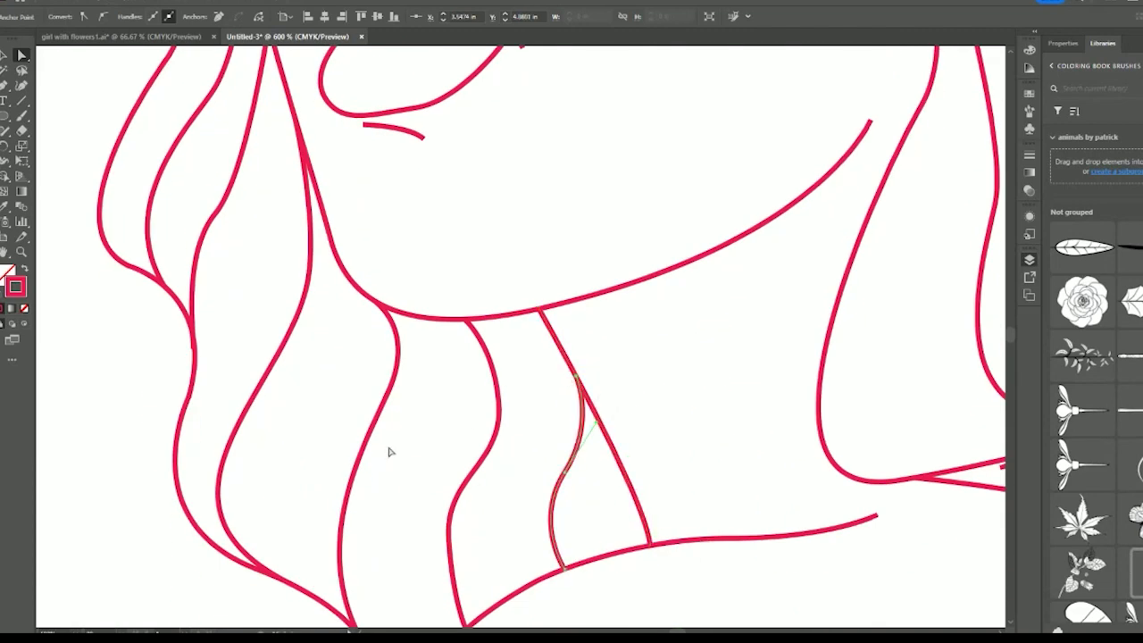
Step: Attach the loose strand end in the far-side hair to the outer hair outline
{"action": "scroll", "coordinate": [389, 452], "scroll_direction": "down", "scroll_amount": 1}
{"action": "left_click_drag", "start_coordinate": [193, 318], "coordinate": [190, 302]}
{"action": "left_click", "coordinate": [349, 413]}
Step: Join the forearm line to the upper arm at the elbow and end the dress's back edge on the forearm
{"action": "scroll", "coordinate": [350, 413], "scroll_direction": "up", "scroll_amount": 3}
{"action": "scroll", "coordinate": [452, 464], "scroll_direction": "down", "scroll_amount": 20}
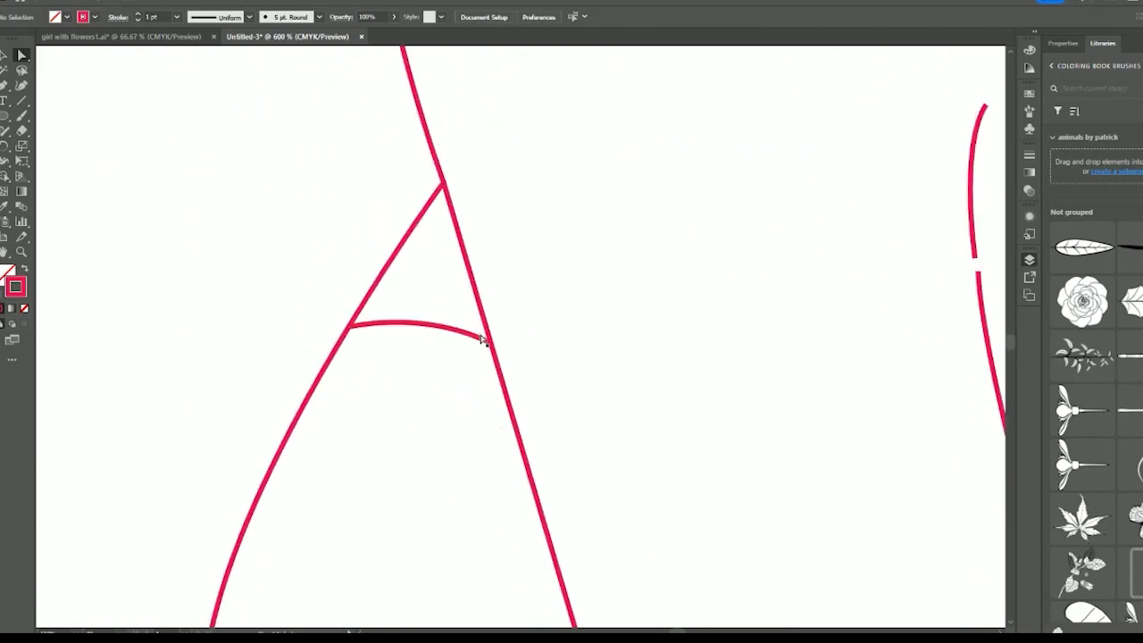
{"action": "scroll", "coordinate": [482, 339], "scroll_direction": "down", "scroll_amount": 20}
{"action": "scroll", "coordinate": [402, 391], "scroll_direction": "right", "scroll_amount": 10}
{"action": "left_click_drag", "start_coordinate": [378, 376], "coordinate": [360, 363]}
{"action": "left_click_drag", "start_coordinate": [560, 461], "coordinate": [560, 463]}
{"action": "scroll", "coordinate": [308, 217], "scroll_direction": "up", "scroll_amount": 10}
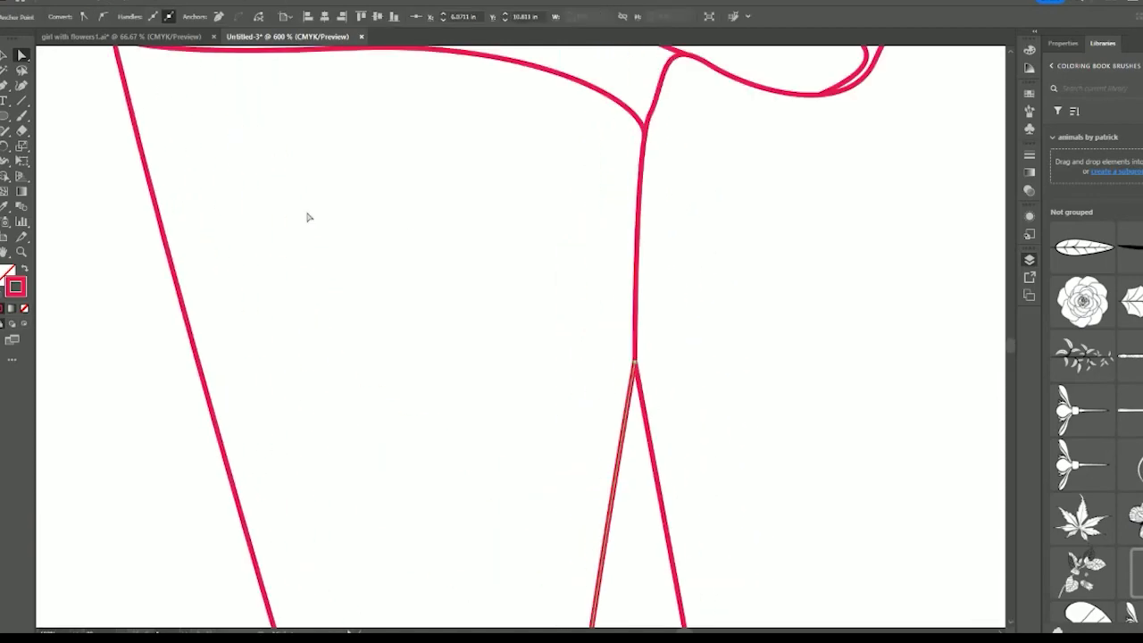
Step: Close the gap in the arm's back line just above the dress's upper edge
{"action": "scroll", "coordinate": [307, 217], "scroll_direction": "up", "scroll_amount": 8}
{"action": "left_click_drag", "start_coordinate": [79, 269], "coordinate": [81, 285]}
{"action": "left_click", "coordinate": [238, 255]}
Step: Attach the upper ends of the strands beside the neck to the long strand curving above them
{"action": "scroll", "coordinate": [238, 255], "scroll_direction": "up", "scroll_amount": 14}
{"action": "key", "text": "ctrl+minus"}
{"action": "key", "text": "ctrl+minus"}
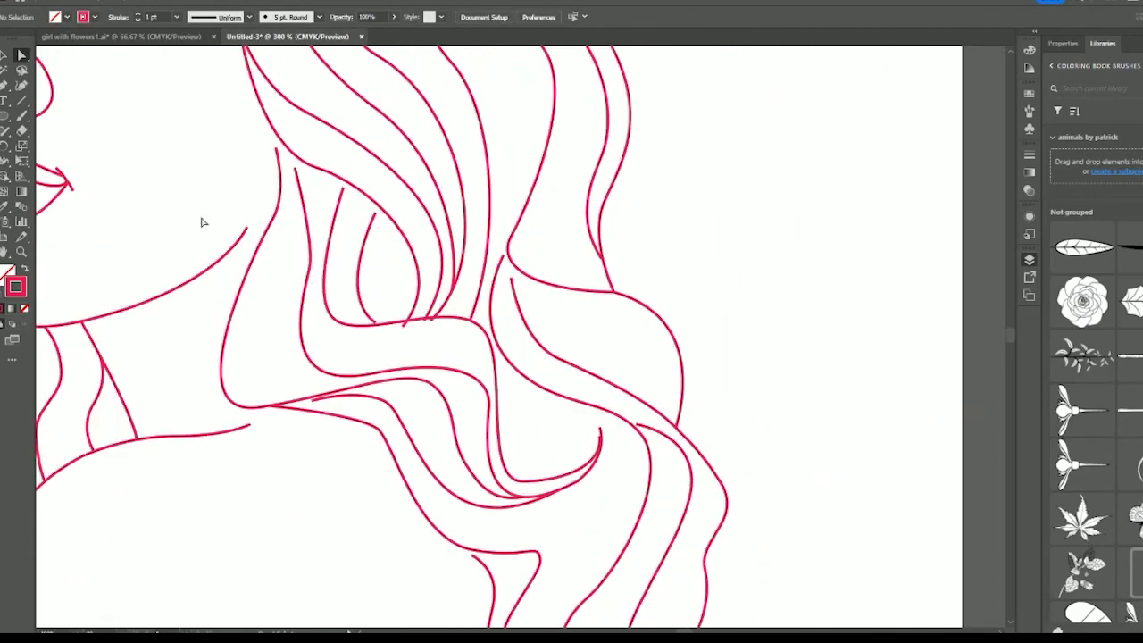
{"action": "scroll", "coordinate": [205, 250], "scroll_direction": "down", "scroll_amount": 3}
{"action": "scroll", "coordinate": [211, 277], "scroll_direction": "up", "scroll_amount": 5}
{"action": "left_click", "coordinate": [459, 254]}
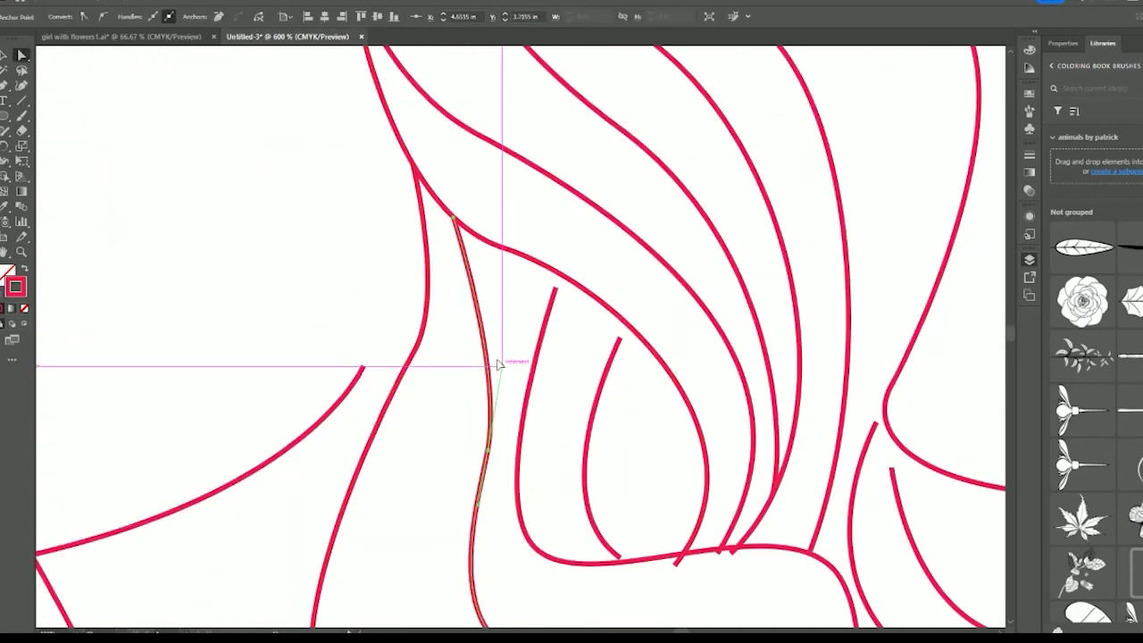
{"action": "left_click_drag", "start_coordinate": [556, 288], "coordinate": [556, 273]}
{"action": "left_click_drag", "start_coordinate": [620, 338], "coordinate": [623, 319]}
Step: Align the lower ends of the looped strands beside the neck with the wavy strand beneath them
{"action": "scroll", "coordinate": [624, 319], "scroll_direction": "down", "scroll_amount": 2}
{"action": "left_click_drag", "start_coordinate": [620, 482], "coordinate": [675, 478]}
{"action": "left_click_drag", "start_coordinate": [622, 247], "coordinate": [623, 243]}
{"action": "left_click_drag", "start_coordinate": [718, 475], "coordinate": [716, 472]}
{"action": "left_click_drag", "start_coordinate": [733, 476], "coordinate": [736, 470]}
{"action": "left_click", "coordinate": [774, 420]}
{"action": "left_click", "coordinate": [811, 478]}
Step: Join the ends of the wavy strands over the shoulder to their neighbours and the pointed curl tip
{"action": "scroll", "coordinate": [737, 503], "scroll_direction": "down", "scroll_amount": 5}
{"action": "left_click_drag", "start_coordinate": [488, 425], "coordinate": [489, 419]}
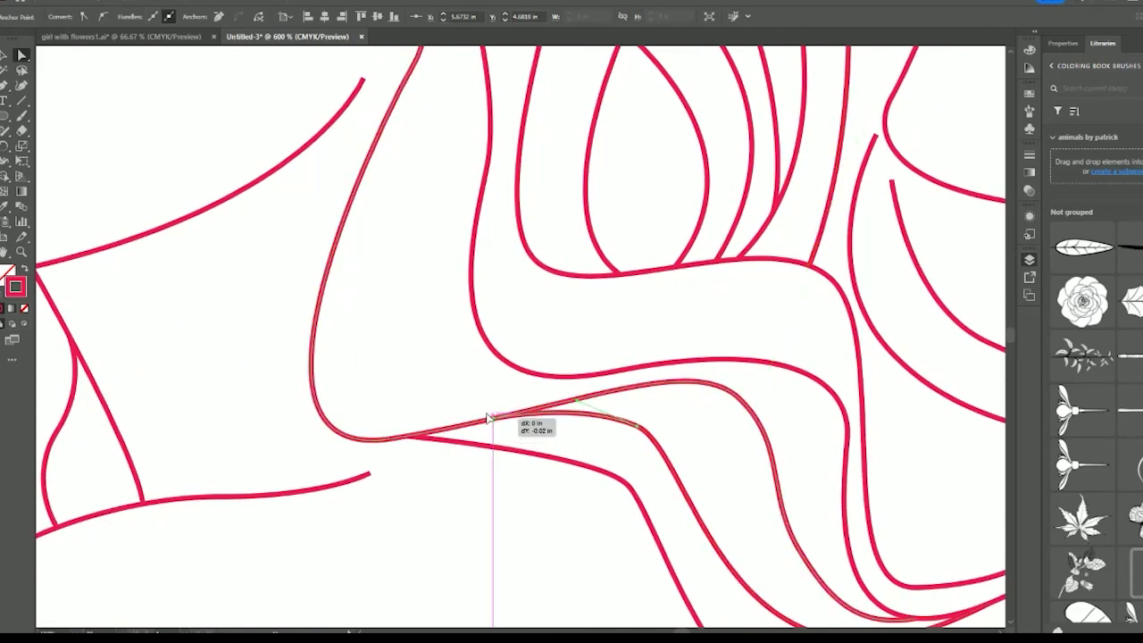
{"action": "scroll", "coordinate": [489, 418], "scroll_direction": "down", "scroll_amount": 3}
{"action": "scroll", "coordinate": [488, 418], "scroll_direction": "right", "scroll_amount": 10}
{"action": "left_click_drag", "start_coordinate": [581, 373], "coordinate": [580, 359]}
{"action": "left_click", "coordinate": [440, 497]}
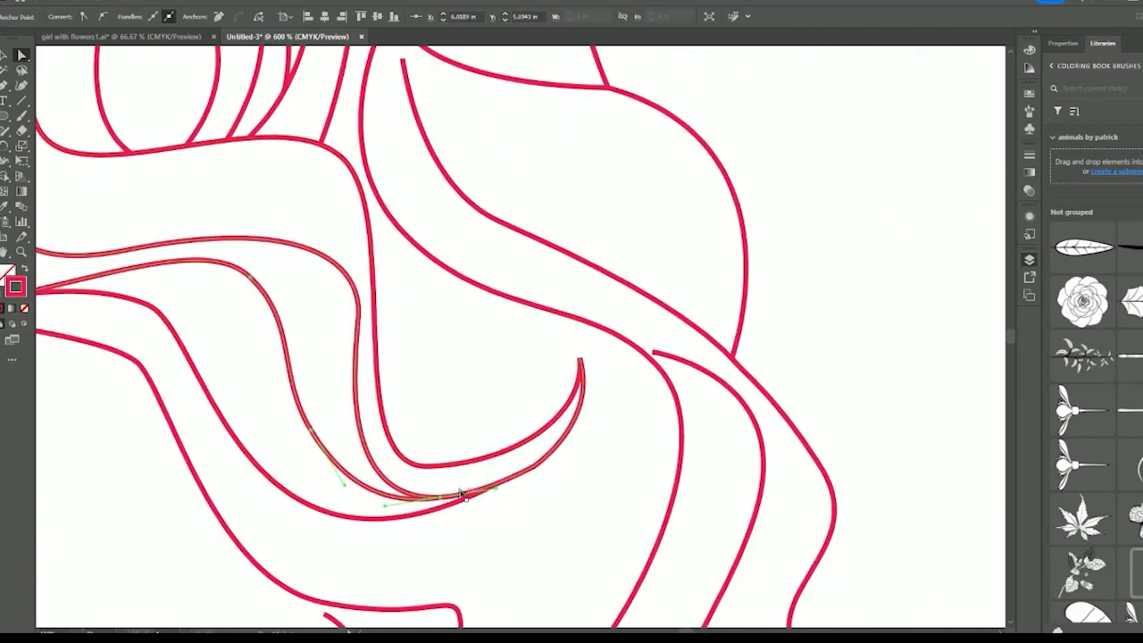
{"action": "left_click_drag", "start_coordinate": [487, 487], "coordinate": [500, 480]}
{"action": "left_click", "coordinate": [446, 451]}
Step: Join the upper ends of the strands behind the shoulder to the neighbouring strands and tidy the curl tip
{"action": "scroll", "coordinate": [447, 451], "scroll_direction": "up", "scroll_amount": 20}
{"action": "scroll", "coordinate": [327, 316], "scroll_direction": "down", "scroll_amount": 13}
{"action": "left_click_drag", "start_coordinate": [385, 393], "coordinate": [396, 377]}
{"action": "left_click_drag", "start_coordinate": [403, 438], "coordinate": [400, 408]}
{"action": "left_click_drag", "start_coordinate": [582, 398], "coordinate": [580, 393]}
{"action": "left_click", "coordinate": [663, 424]}
{"action": "scroll", "coordinate": [664, 424], "scroll_direction": "down", "scroll_amount": 9}
{"action": "left_click_drag", "start_coordinate": [653, 323], "coordinate": [614, 303]}
Step: Attach the strands above the coiled curl to the hair outline and the curl's upper edge
{"action": "scroll", "coordinate": [612, 303], "scroll_direction": "down", "scroll_amount": 9}
{"action": "left_click_drag", "start_coordinate": [326, 344], "coordinate": [317, 329]}
{"action": "left_click_drag", "start_coordinate": [359, 491], "coordinate": [355, 505]}
{"action": "left_click_drag", "start_coordinate": [402, 555], "coordinate": [412, 574]}
{"action": "left_click_drag", "start_coordinate": [531, 585], "coordinate": [524, 584]}
Step: Close the gaps between the coiled curl's strands and its outline down to the curl's lower end
{"action": "scroll", "coordinate": [524, 583], "scroll_direction": "down", "scroll_amount": 8}
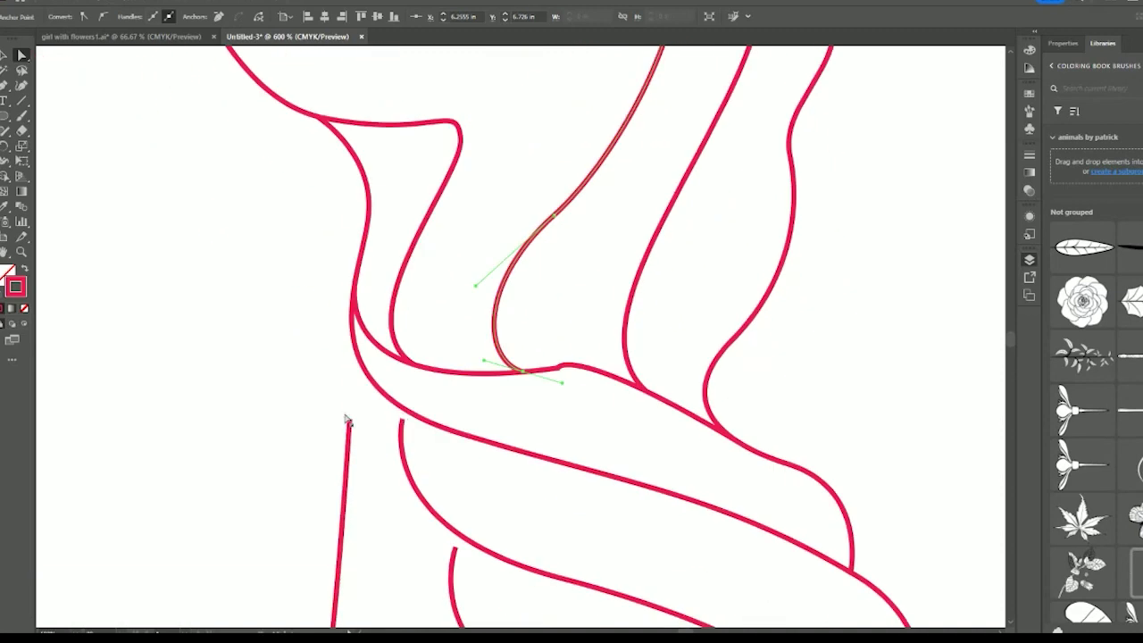
{"action": "left_click_drag", "start_coordinate": [402, 420], "coordinate": [401, 412]}
{"action": "scroll", "coordinate": [401, 412], "scroll_direction": "down", "scroll_amount": 6}
{"action": "left_click_drag", "start_coordinate": [456, 455], "coordinate": [454, 448]}
{"action": "scroll", "coordinate": [455, 445], "scroll_direction": "down", "scroll_amount": 9}
{"action": "left_click_drag", "start_coordinate": [867, 563], "coordinate": [860, 569]}
{"action": "left_click_drag", "start_coordinate": [467, 428], "coordinate": [467, 398]}
{"action": "scroll", "coordinate": [466, 397], "scroll_direction": "down", "scroll_amount": 8}
{"action": "left_click_drag", "start_coordinate": [474, 400], "coordinate": [473, 385]}
{"action": "left_click_drag", "start_coordinate": [721, 567], "coordinate": [719, 567]}
Step: Extend the vertical back line down to the dress's upper edge
{"action": "scroll", "coordinate": [298, 503], "scroll_direction": "up", "scroll_amount": 6}
{"action": "scroll", "coordinate": [299, 503], "scroll_direction": "down", "scroll_amount": 5}
{"action": "left_click_drag", "start_coordinate": [298, 491], "coordinate": [294, 524]}
{"action": "left_click", "coordinate": [419, 480], "text": "ctrl"}
Step: Inspect the joined line art up close and across the whole figure for remaining gaps
{"action": "key", "text": "ctrl+minus"}
{"action": "key", "text": "ctrl+minus"}
{"action": "key", "text": "ctrl+minus"}
{"action": "key", "text": "ctrl+minus"}
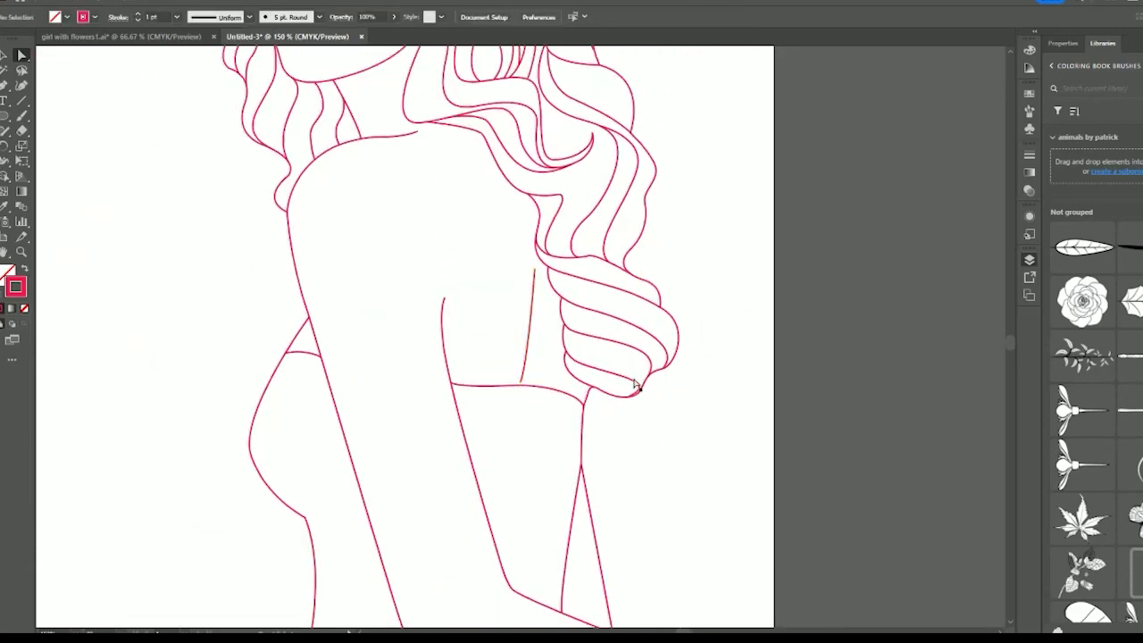
{"action": "scroll", "coordinate": [661, 375], "scroll_direction": "up", "scroll_amount": 3}
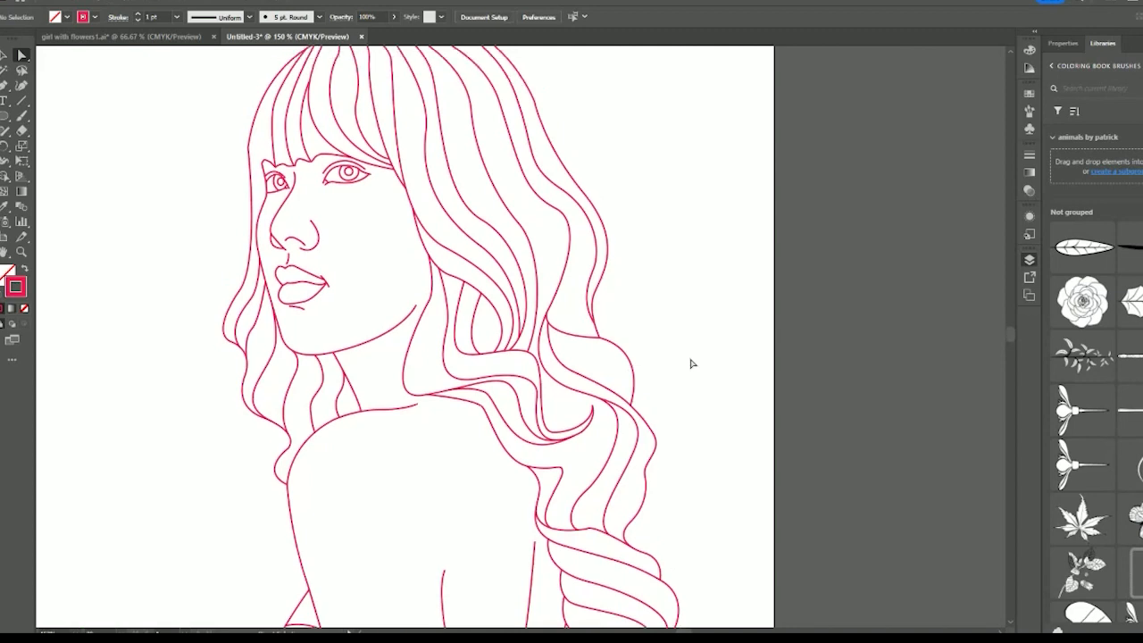
{"action": "scroll", "coordinate": [691, 364], "scroll_direction": "up", "scroll_amount": 1}
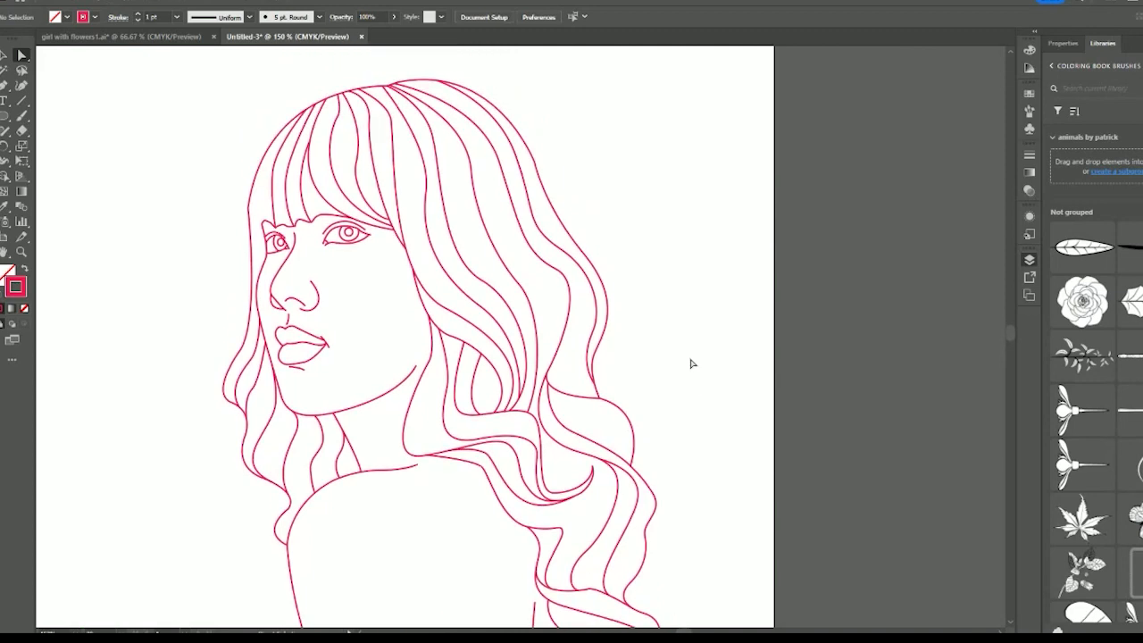
{"action": "scroll", "coordinate": [691, 363], "scroll_direction": "down", "scroll_amount": 1}
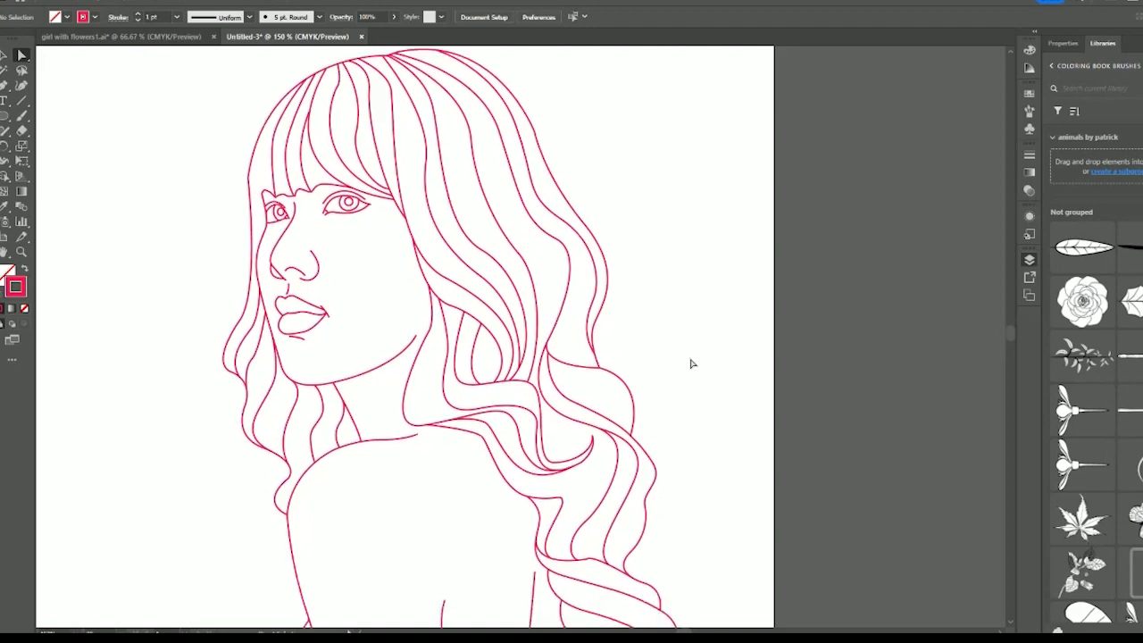
{"action": "left_click", "coordinate": [22, 252]}
{"action": "left_click", "coordinate": [486, 444]}
{"action": "left_click", "coordinate": [579, 382]}
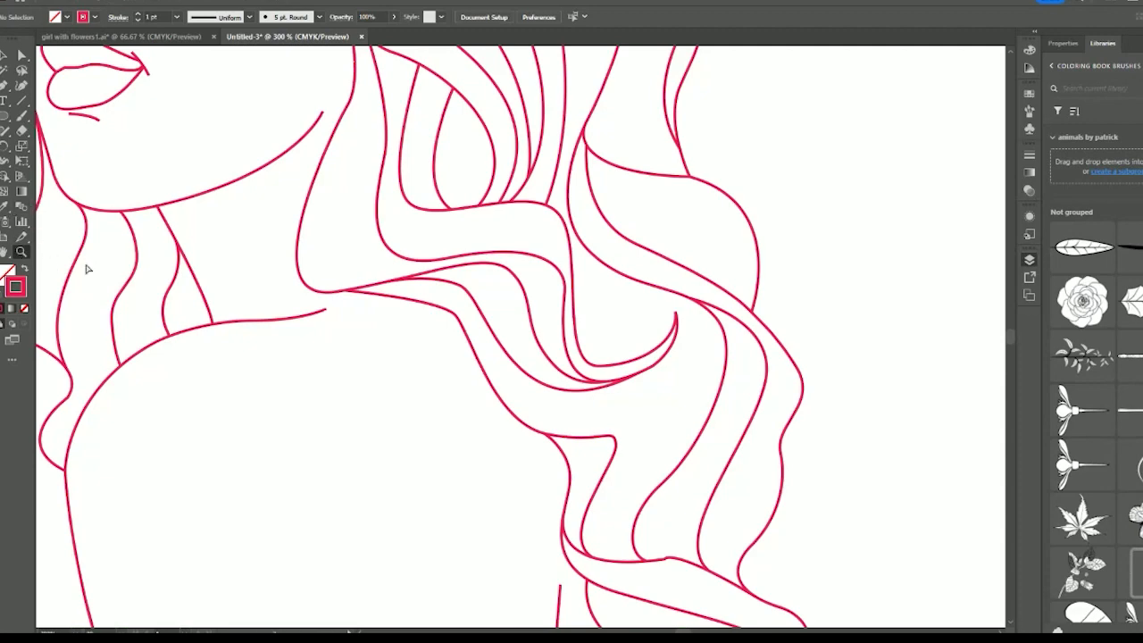
{"action": "key", "text": "ctrl+0"}
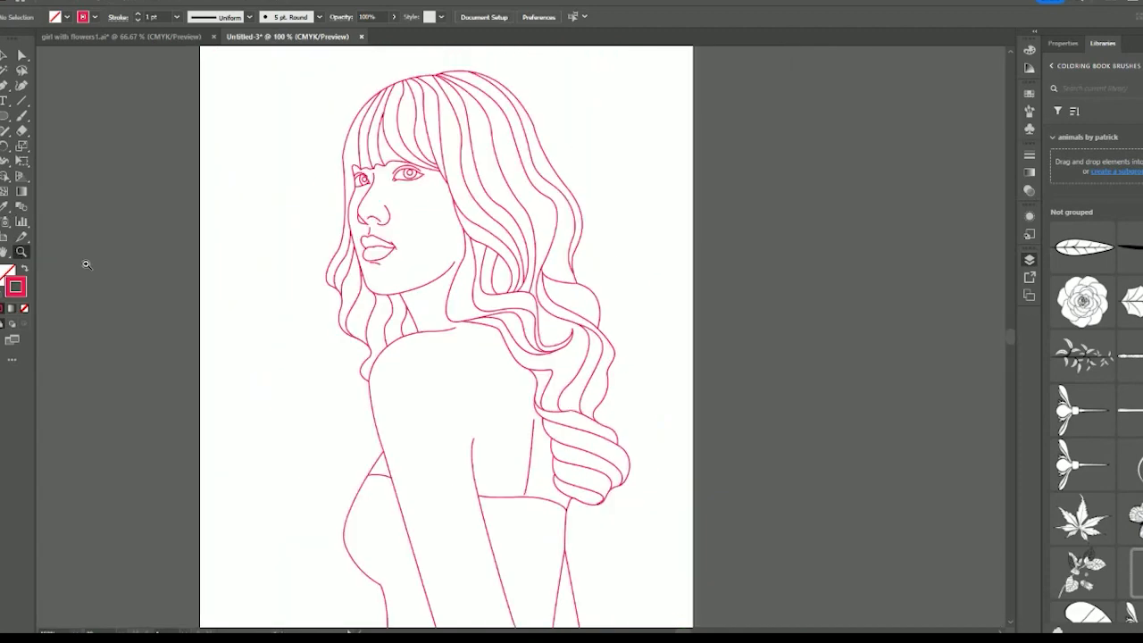
{"action": "left_click", "coordinate": [4, 55]}
{"action": "scroll", "coordinate": [473, 451], "scroll_direction": "down", "scroll_amount": 2}
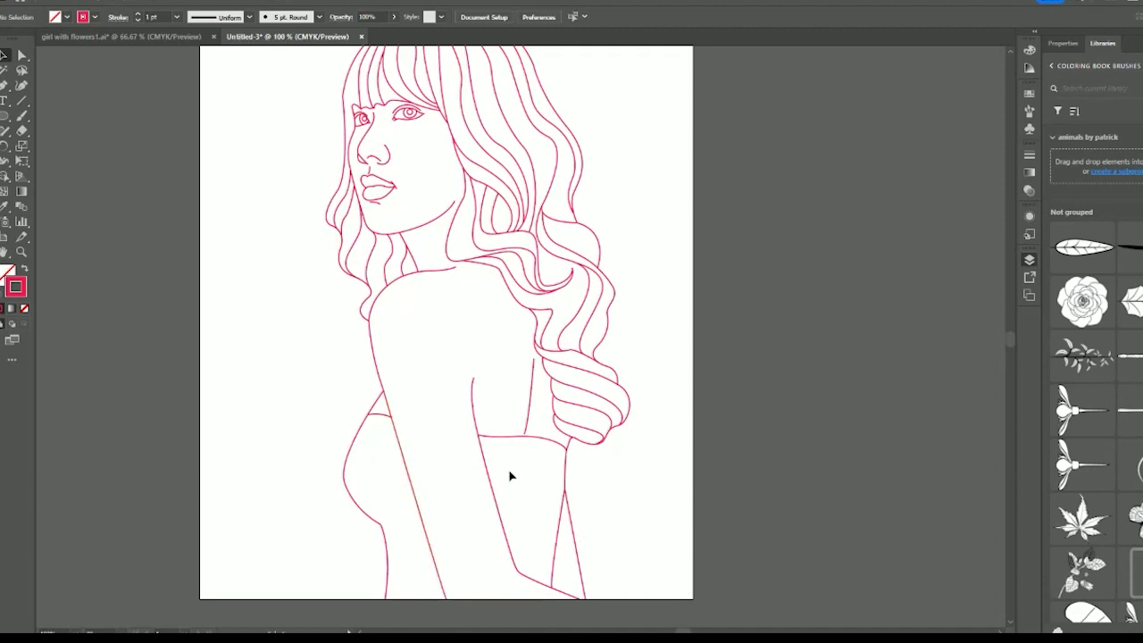
Step: Taper both ends of the wavy fringe strand above the nearer eye by giving its stroke the lens-shaped width profile
{"action": "scroll", "coordinate": [510, 476], "scroll_direction": "up", "scroll_amount": 1}
{"action": "scroll", "coordinate": [510, 476], "scroll_direction": "up", "scroll_amount": 2}
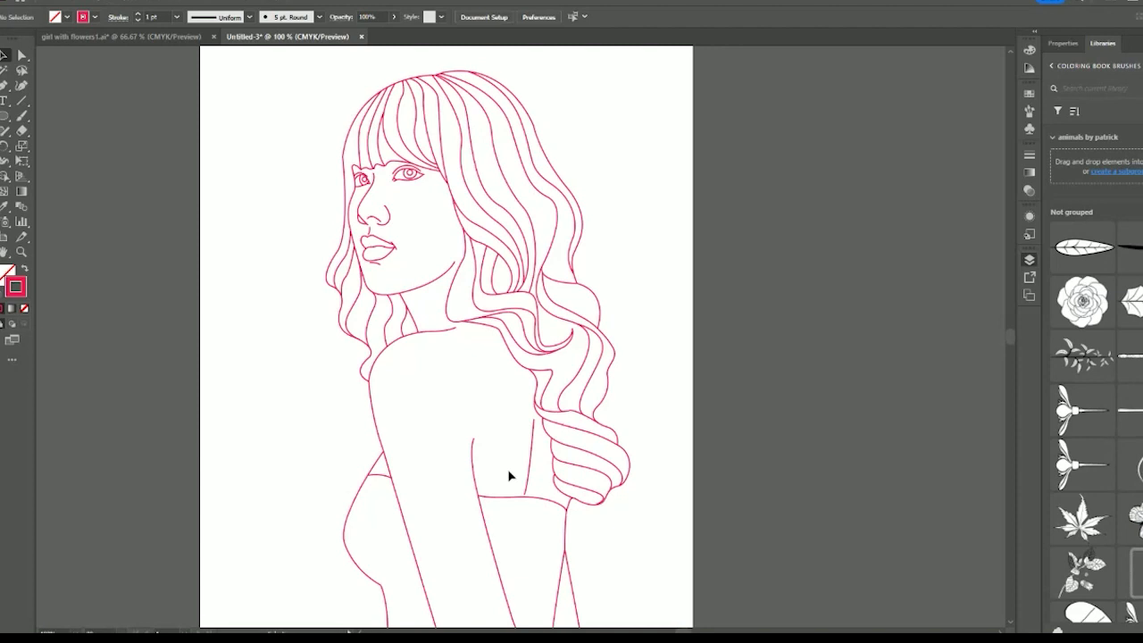
{"action": "scroll", "coordinate": [510, 476], "scroll_direction": "up", "scroll_amount": 2}
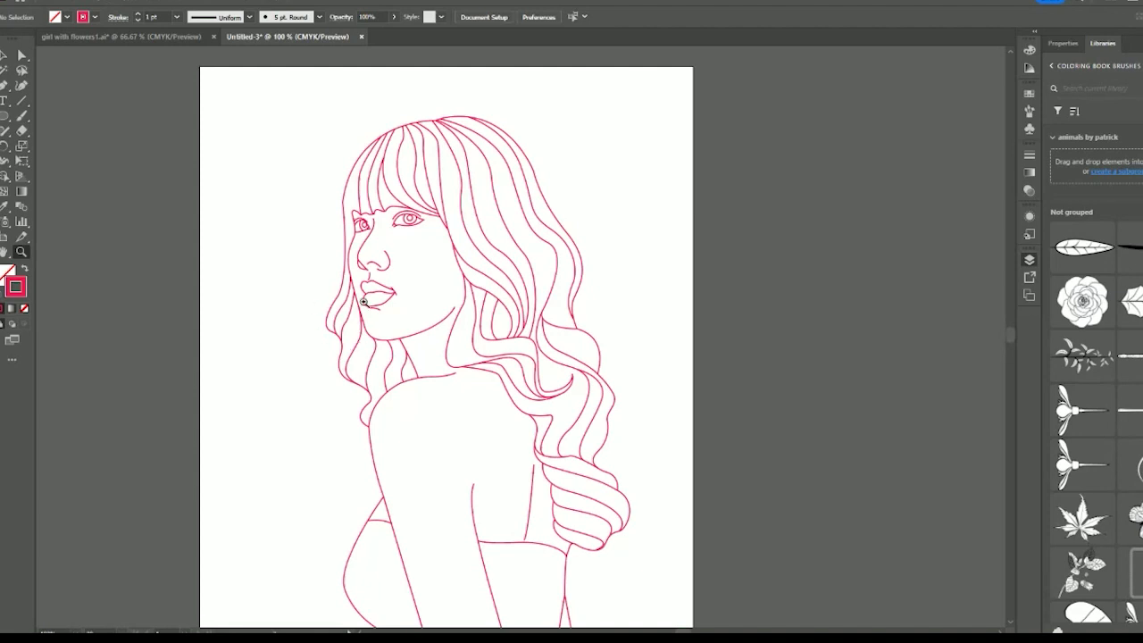
{"action": "left_click", "coordinate": [456, 305]}
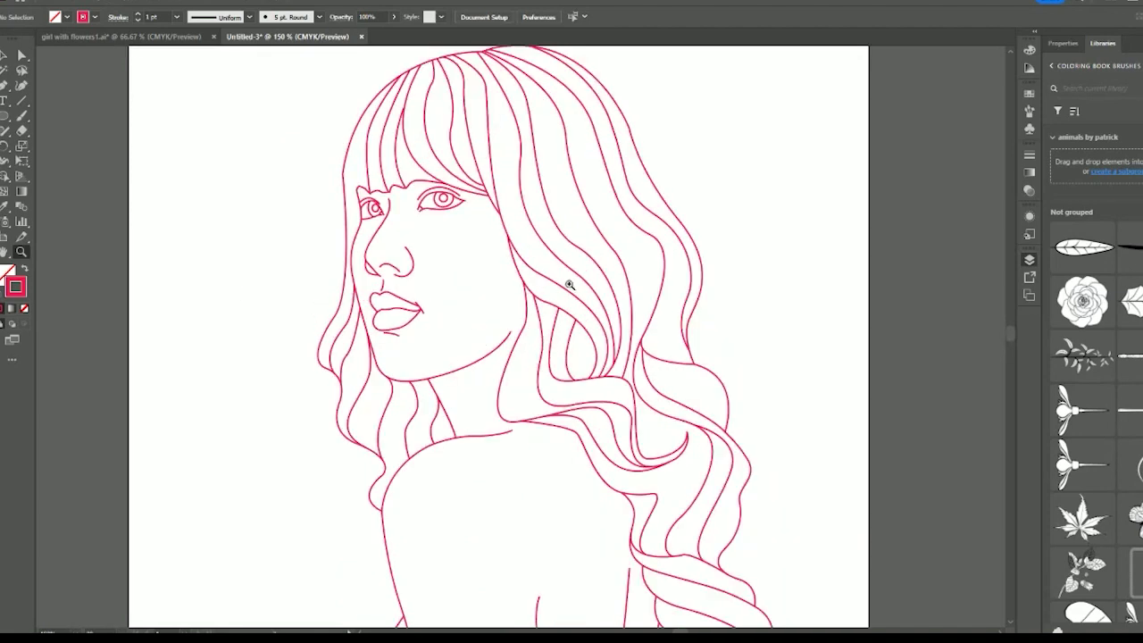
{"action": "scroll", "coordinate": [634, 273], "scroll_direction": "up", "scroll_amount": 1}
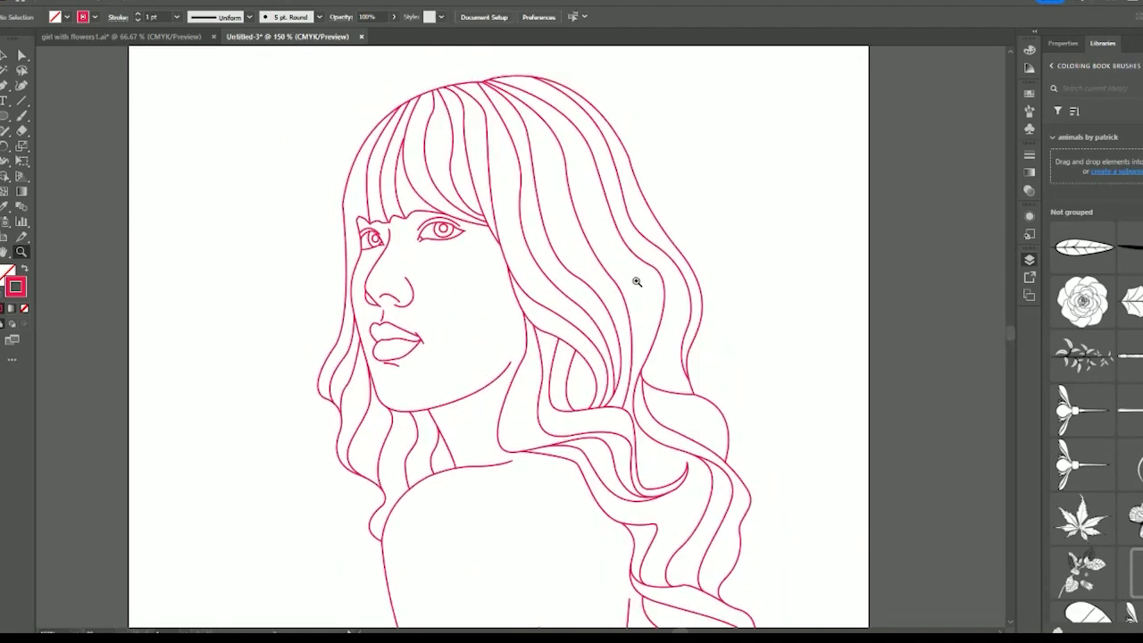
{"action": "left_click", "coordinate": [633, 278]}
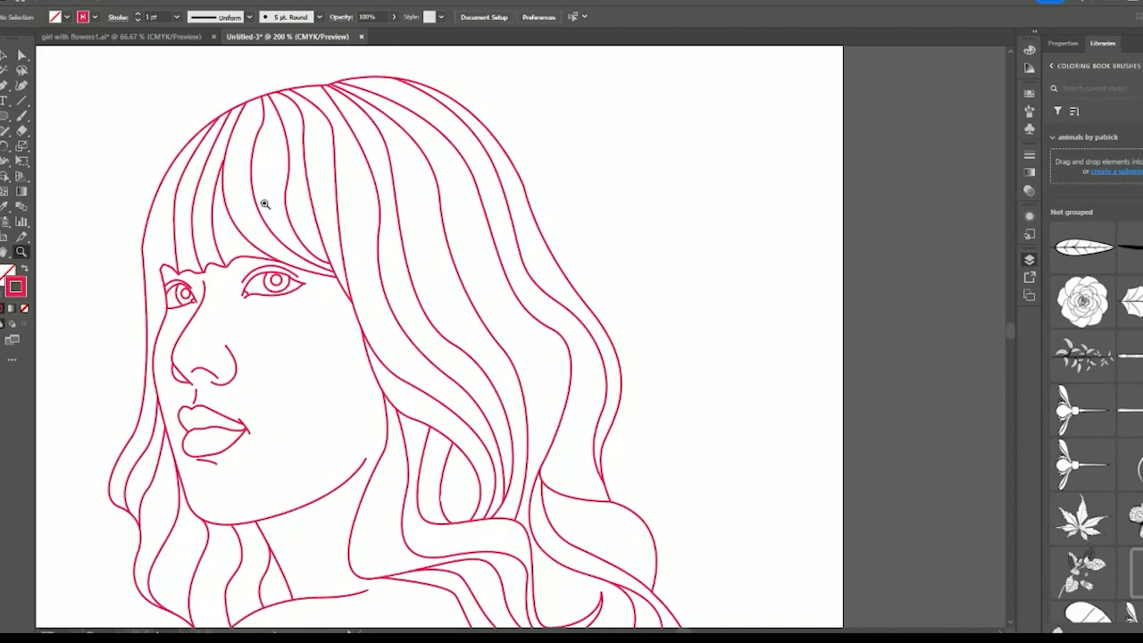
{"action": "left_click", "coordinate": [284, 226]}
{"action": "left_click", "coordinate": [657, 409]}
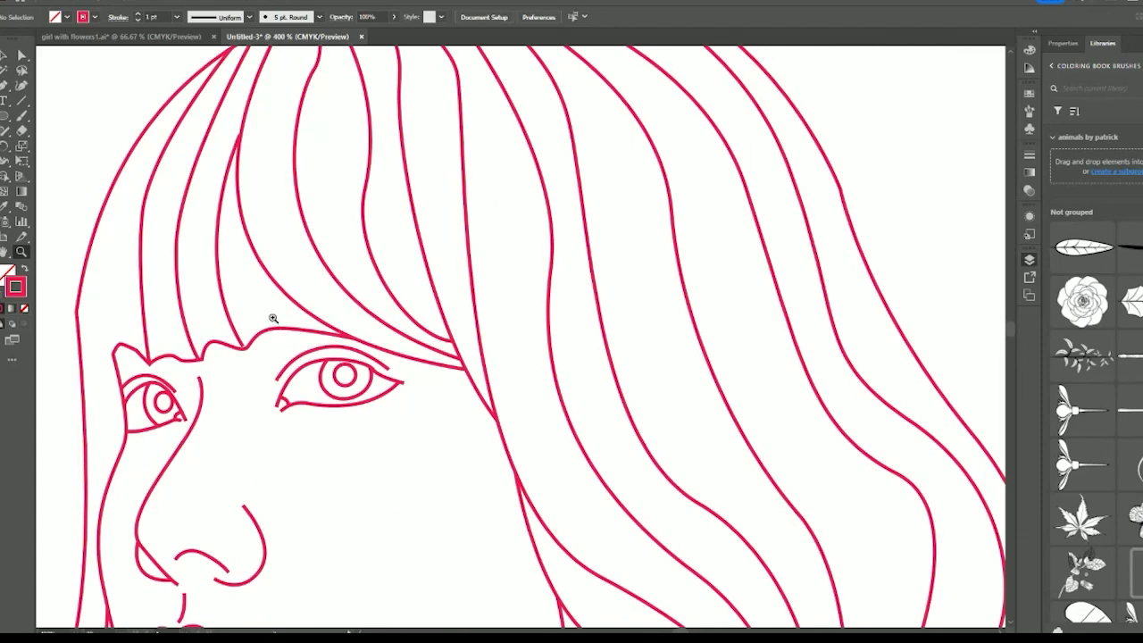
{"action": "scroll", "coordinate": [242, 312], "scroll_direction": "up", "scroll_amount": 2}
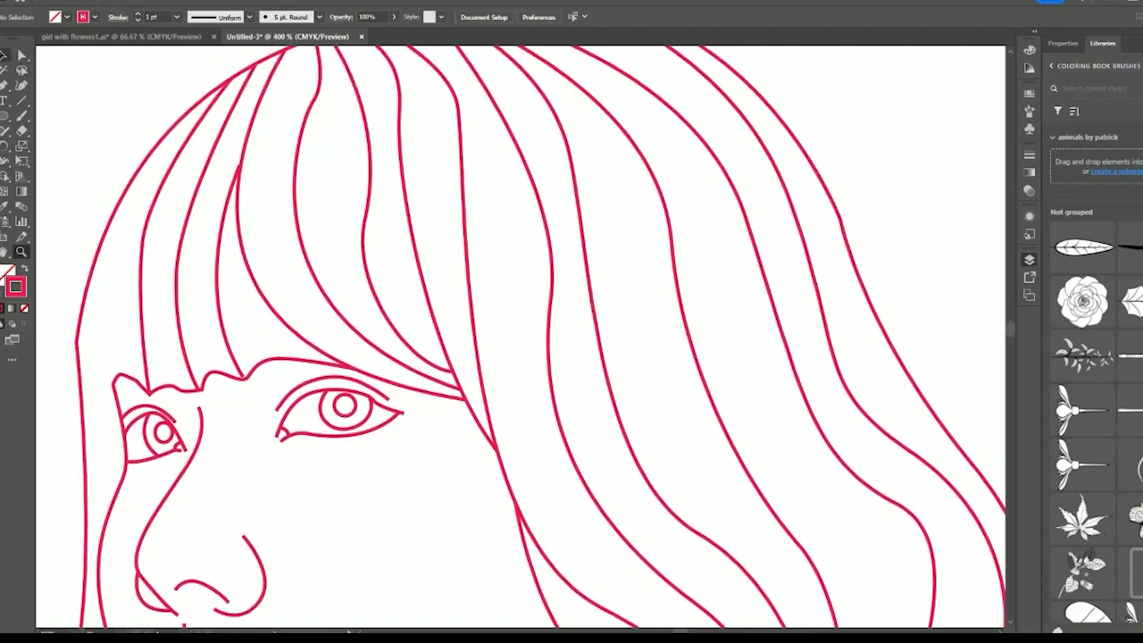
{"action": "left_click", "coordinate": [5, 55]}
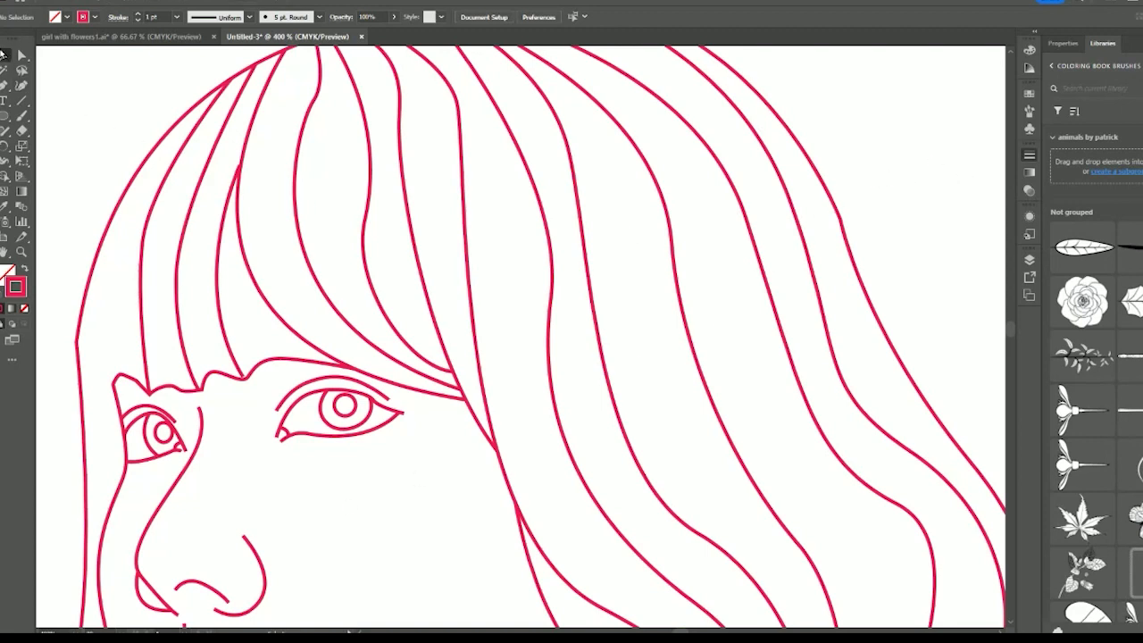
{"action": "scroll", "coordinate": [388, 257], "scroll_direction": "up", "scroll_amount": 2}
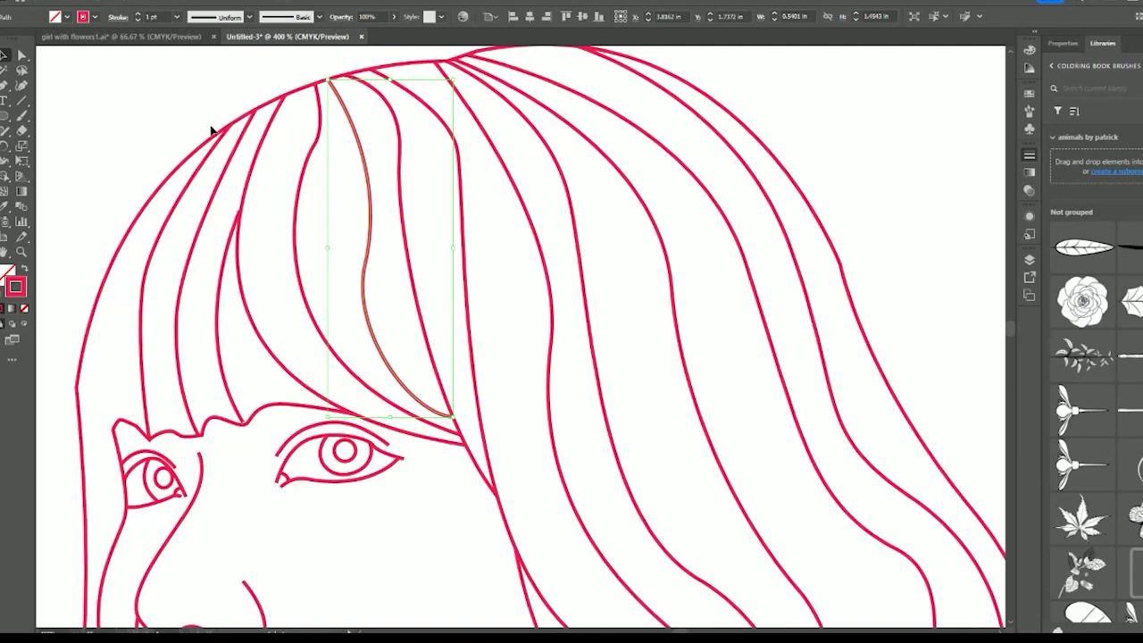
{"action": "key", "text": "ctrl+z"}
{"action": "left_click", "coordinate": [182, 89]}
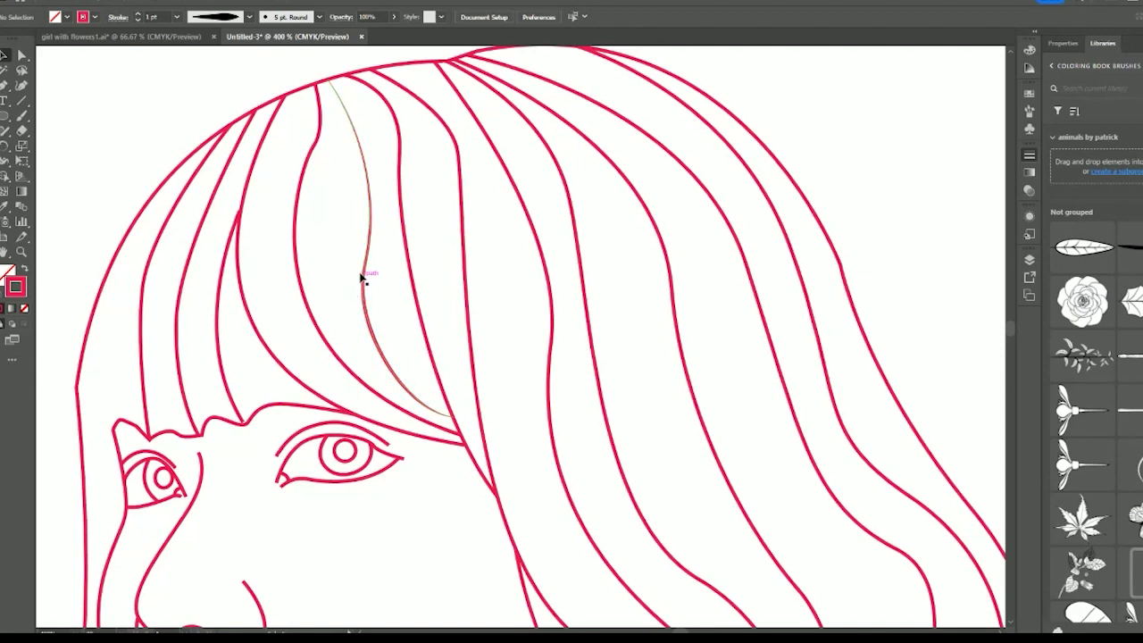
Step: Taper the adjacent long fringe strand with the wedge-shaped width profile and the short curved strand above the nose with the lens-shaped one
{"action": "left_click", "coordinate": [302, 304]}
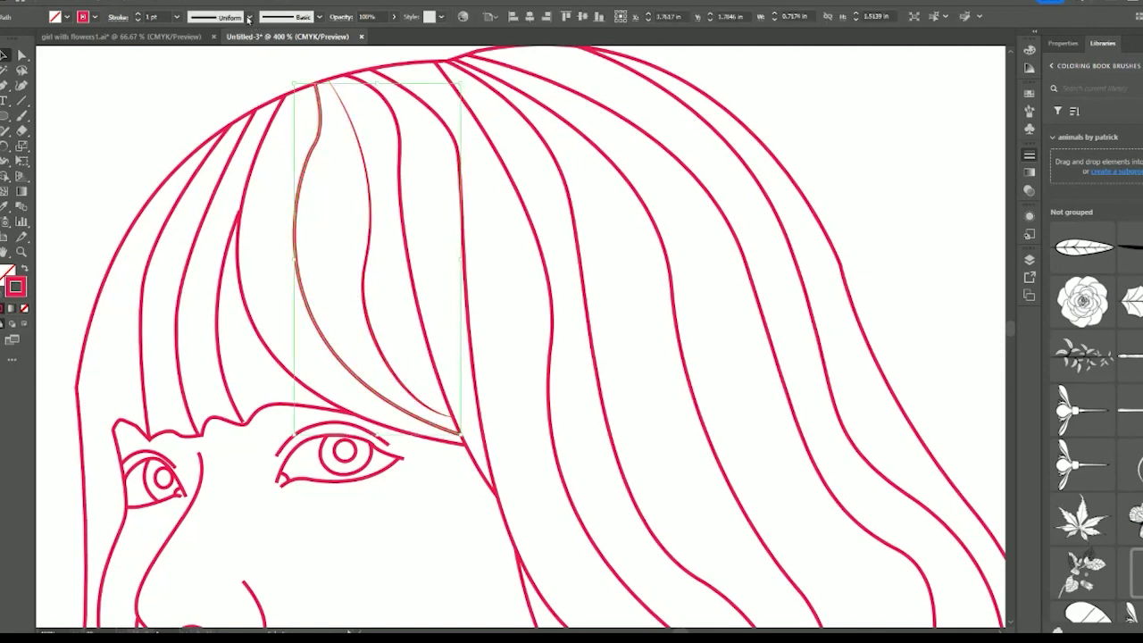
{"action": "left_click", "coordinate": [191, 113]}
{"action": "left_click", "coordinate": [156, 117]}
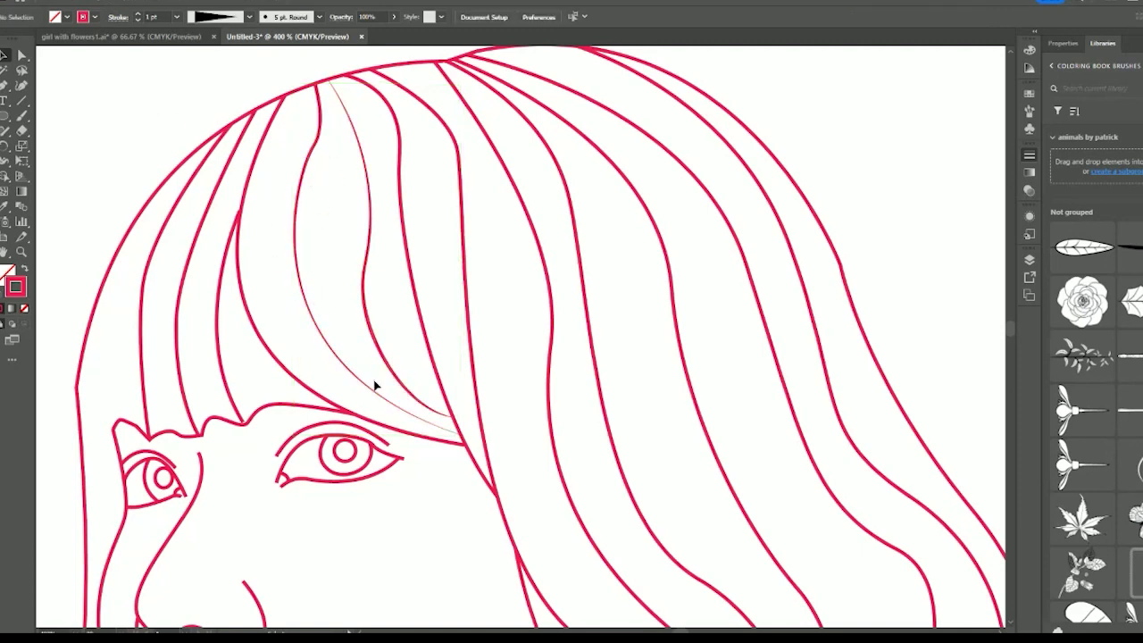
{"action": "left_click", "coordinate": [228, 234]}
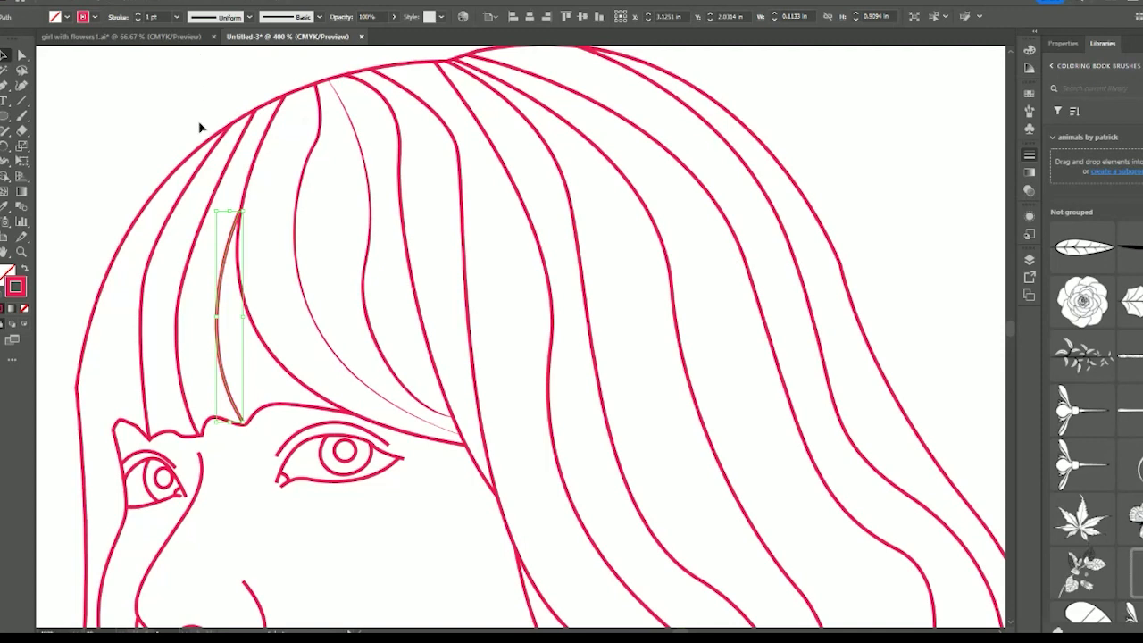
{"action": "left_click", "coordinate": [134, 158]}
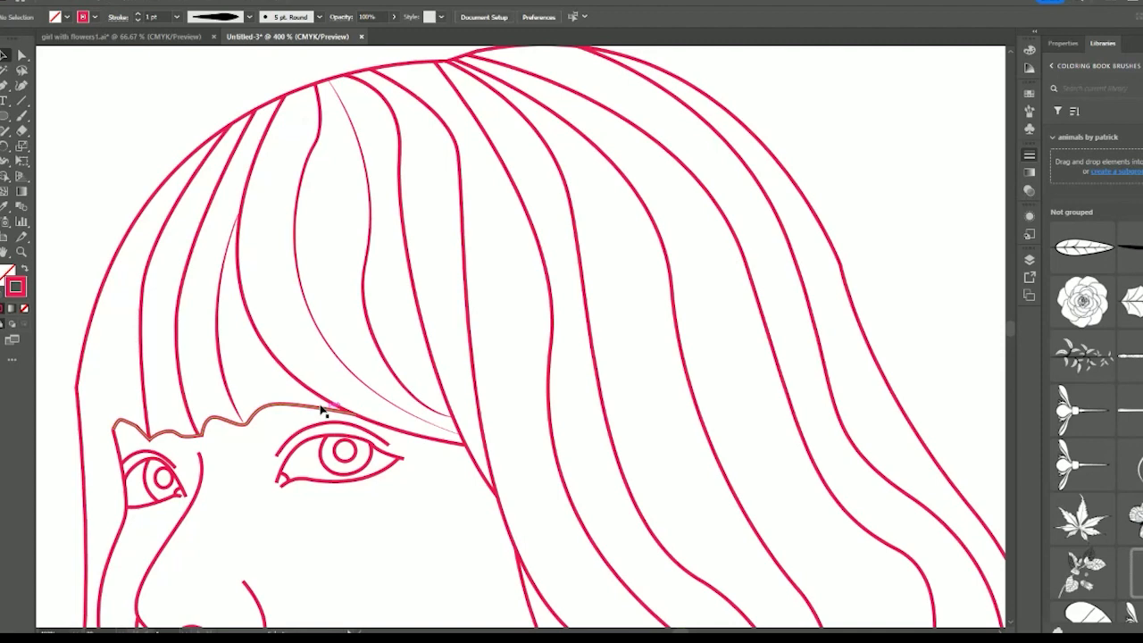
Step: Taper the inner strand of the hair loop beside the neck toward its lower end with the wedge-shaped width profile
{"action": "scroll", "coordinate": [396, 383], "scroll_direction": "down", "scroll_amount": 3}
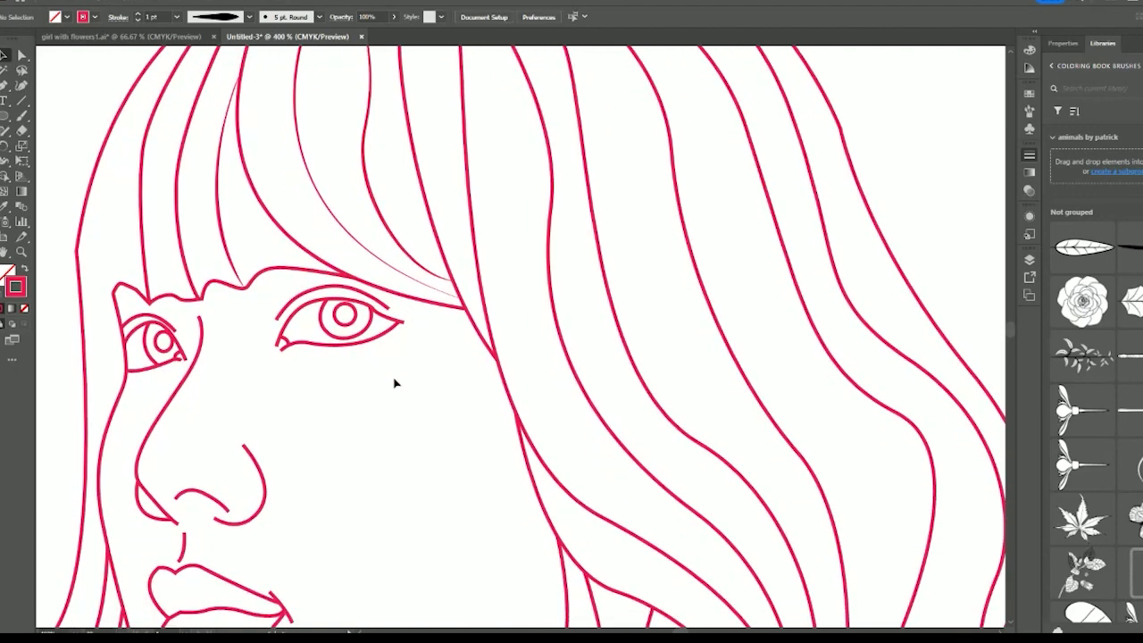
{"action": "scroll", "coordinate": [396, 383], "scroll_direction": "down", "scroll_amount": 3}
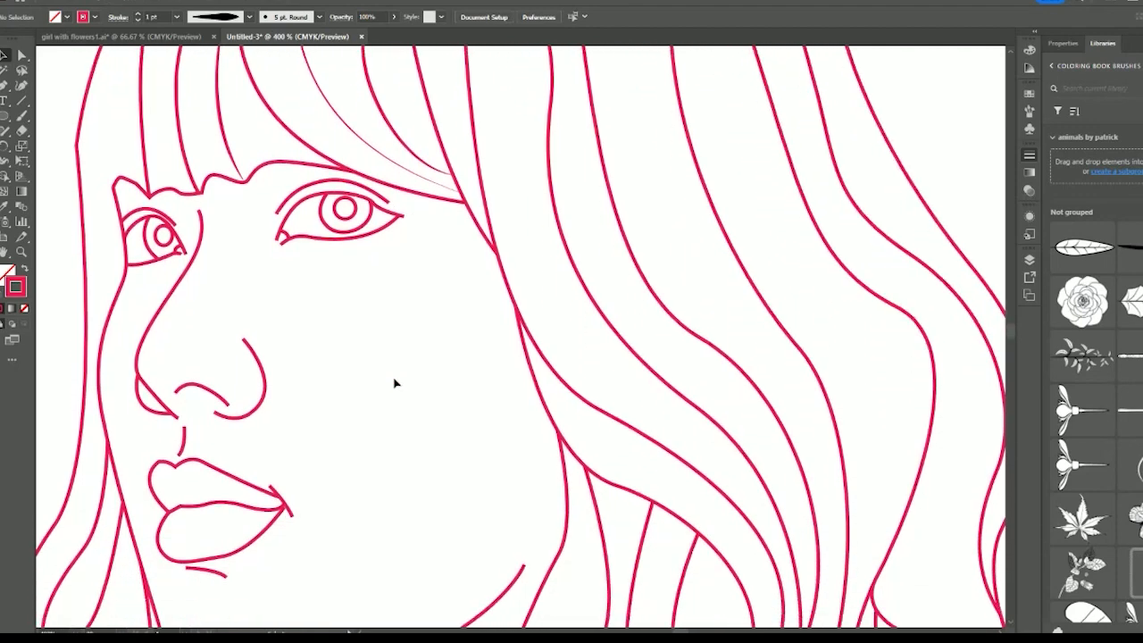
{"action": "scroll", "coordinate": [396, 384], "scroll_direction": "down", "scroll_amount": 5}
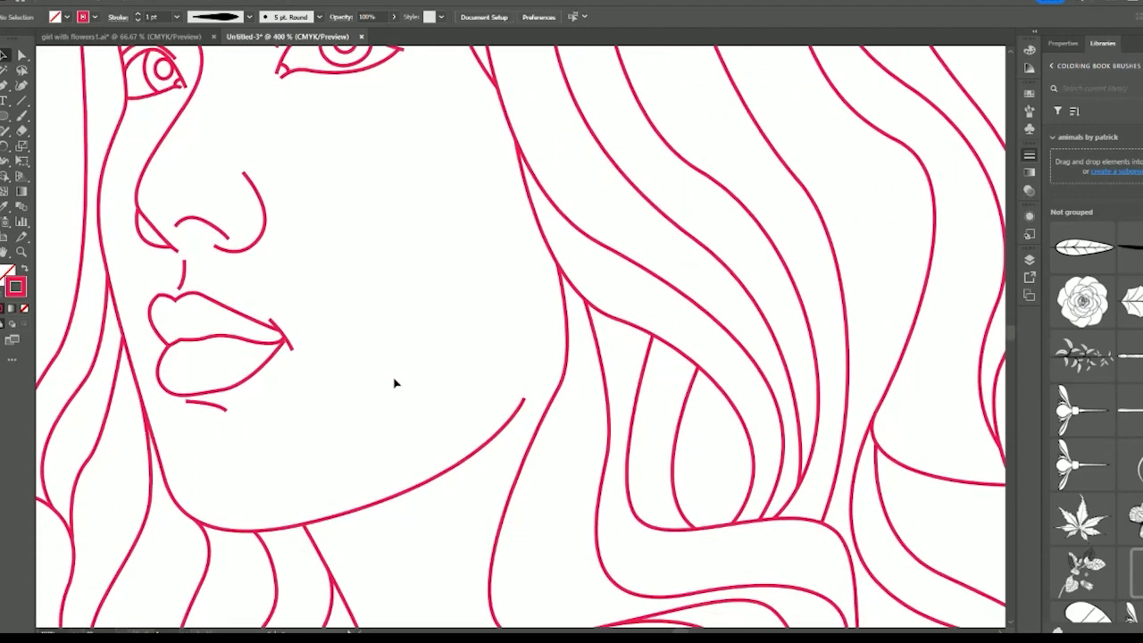
{"action": "scroll", "coordinate": [395, 383], "scroll_direction": "down", "scroll_amount": 1}
{"action": "scroll", "coordinate": [490, 395], "scroll_direction": "up", "scroll_amount": 2}
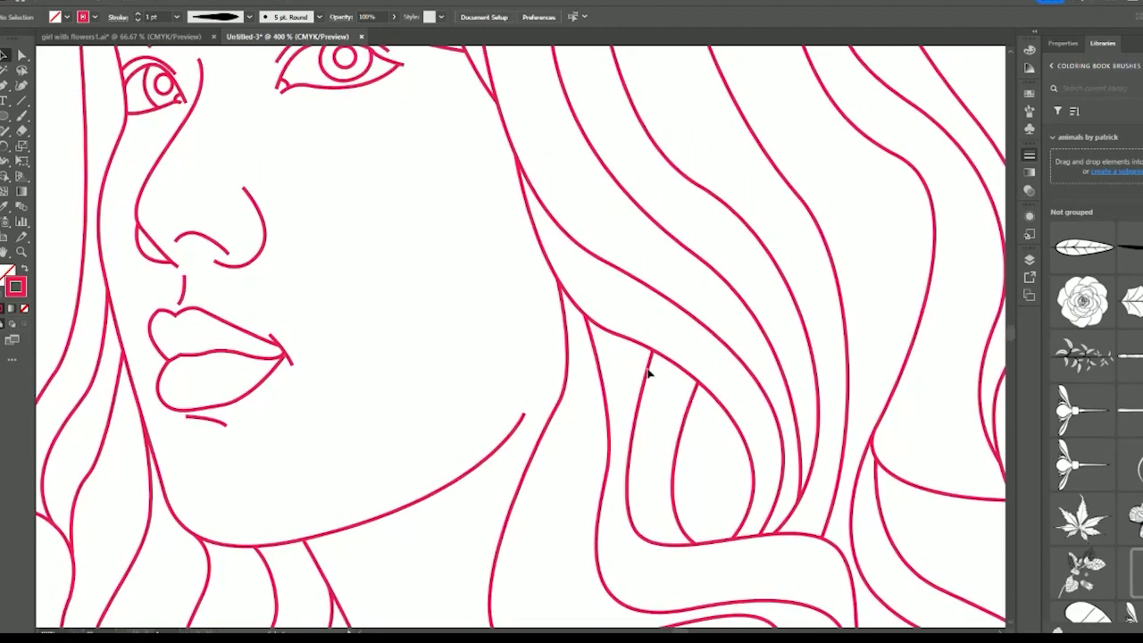
{"action": "left_click", "coordinate": [686, 413]}
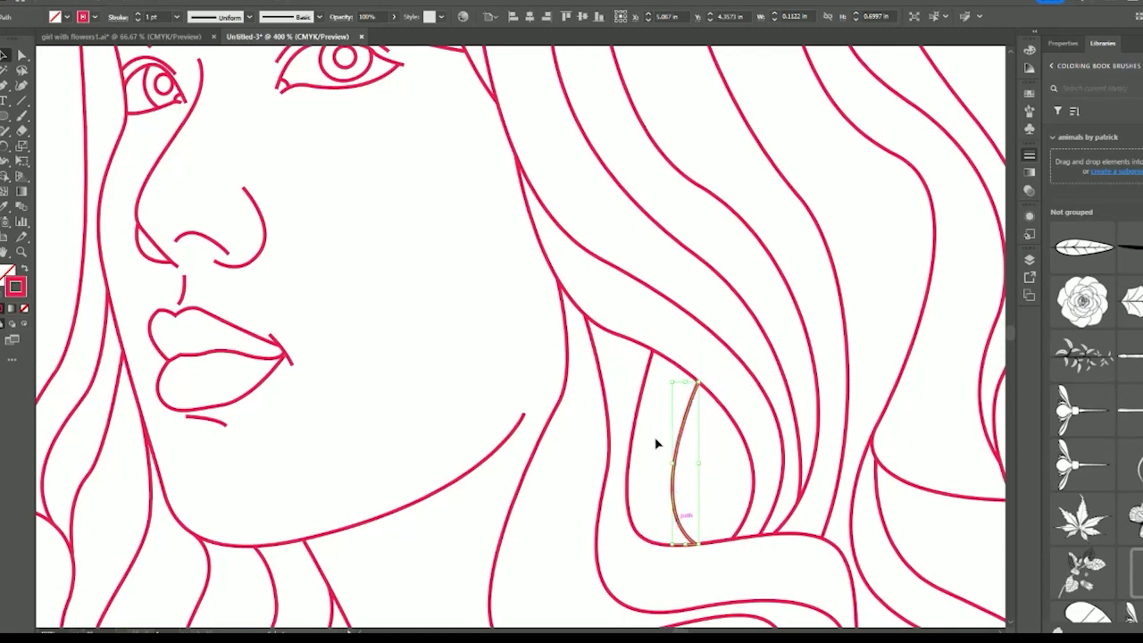
{"action": "left_click", "coordinate": [234, 12]}
{"action": "left_click", "coordinate": [200, 106]}
{"action": "left_click", "coordinate": [709, 358]}
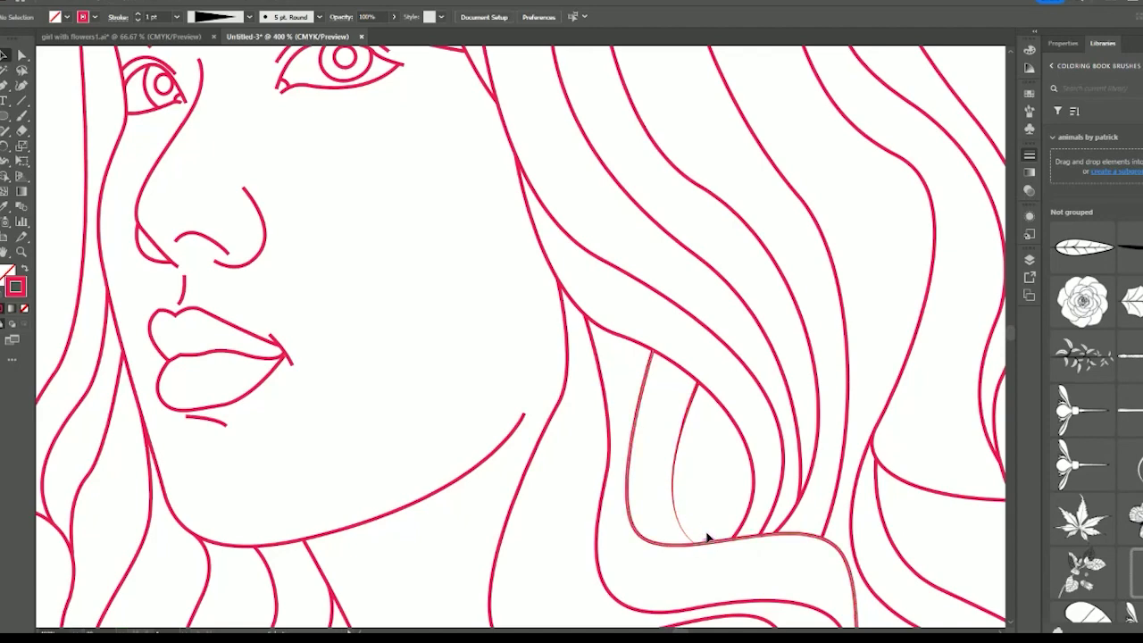
Step: Taper the two fringe strands above the farther eye and the crease lines over both eyes with width profiles
{"action": "scroll", "coordinate": [237, 399], "scroll_direction": "up", "scroll_amount": 5}
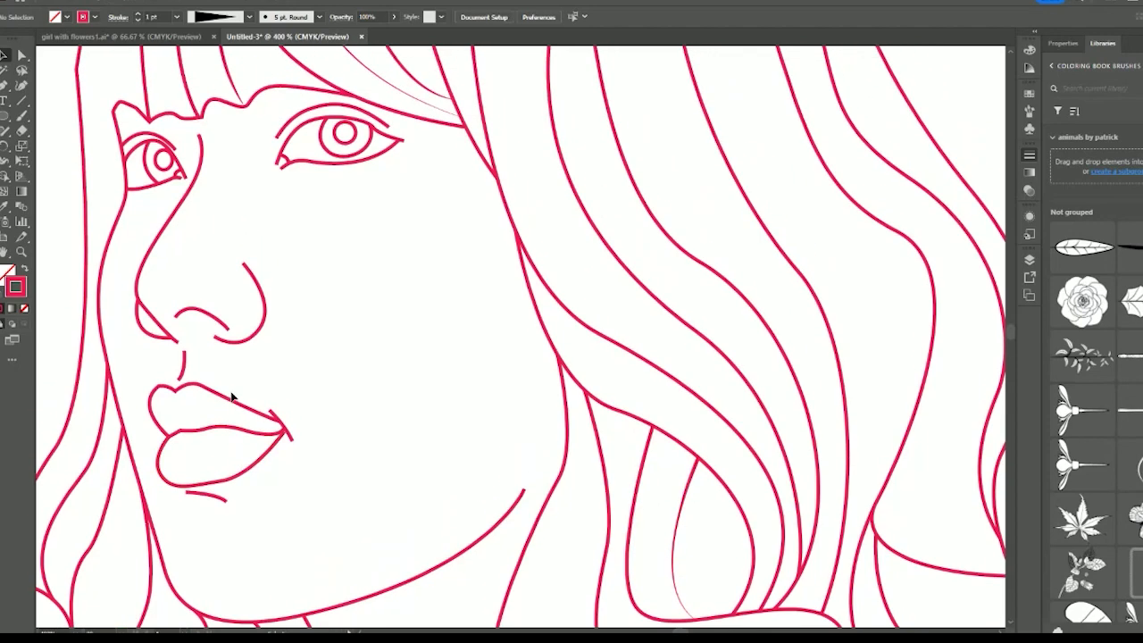
{"action": "scroll", "coordinate": [228, 382], "scroll_direction": "up", "scroll_amount": 3}
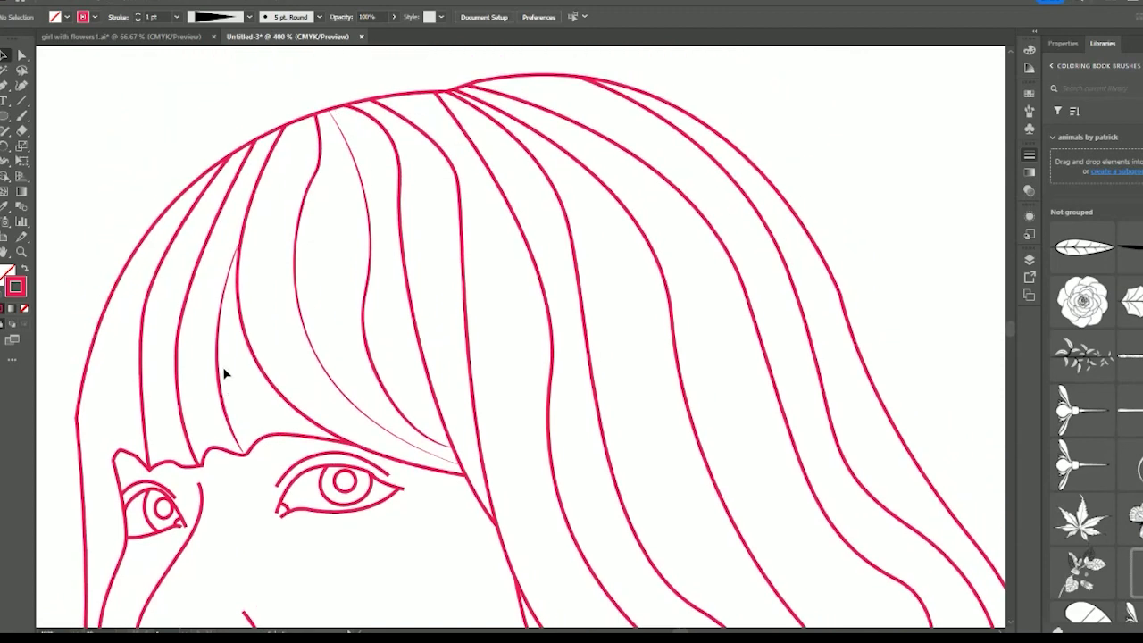
{"action": "left_click", "coordinate": [175, 337]}
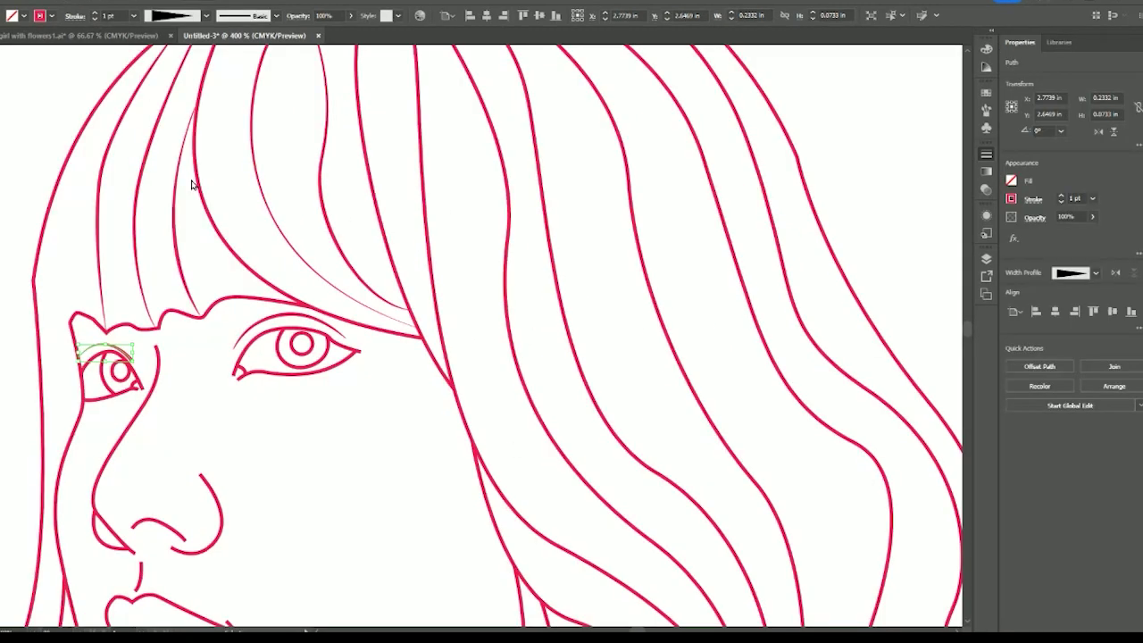
{"action": "left_click", "coordinate": [53, 104]}
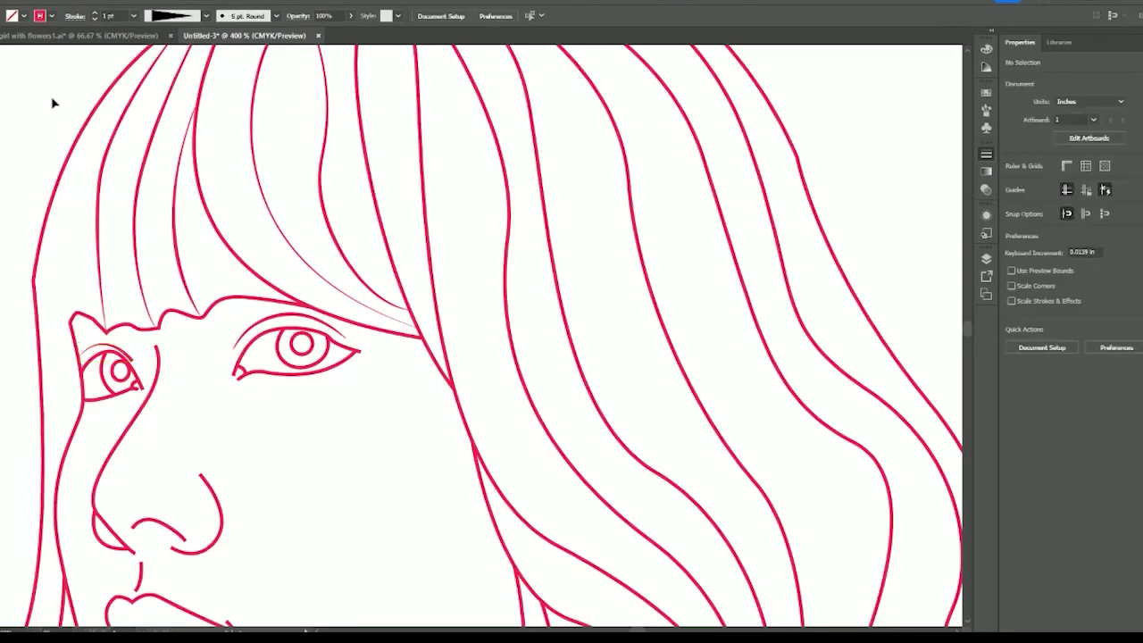
Step: Reset the farther eye's crease line to a uniform width and reapply the wedge-shaped width profile
{"action": "left_click", "coordinate": [125, 355]}
{"action": "left_click_drag", "start_coordinate": [129, 361], "coordinate": [130, 359]}
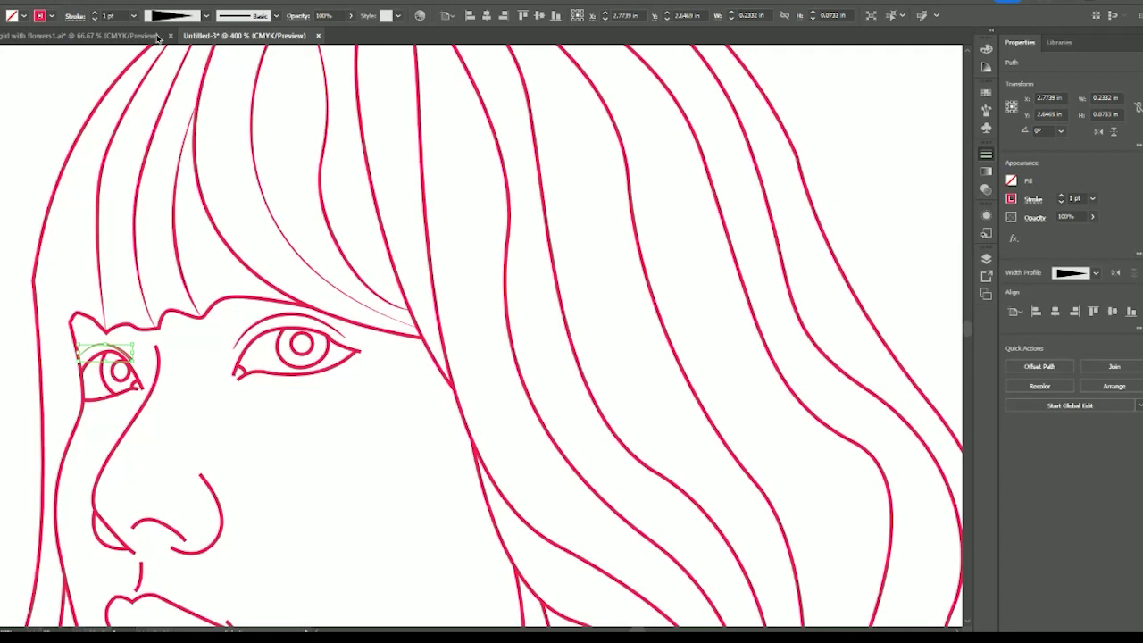
{"action": "left_click", "coordinate": [51, 193]}
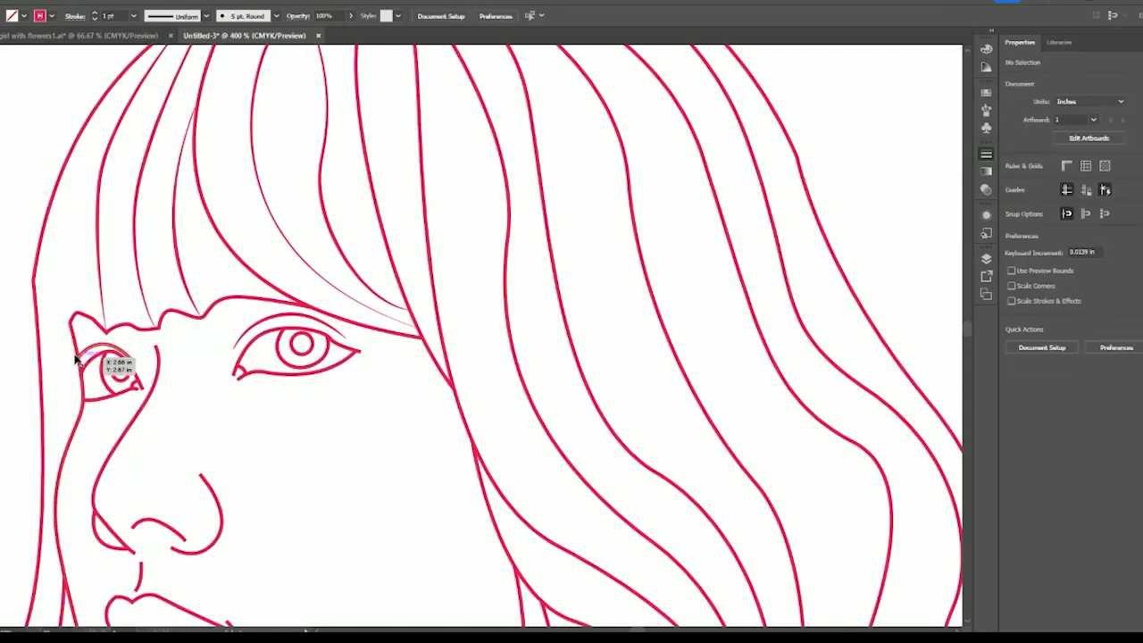
{"action": "mouse_move", "coordinate": [75, 359]}
{"action": "left_mouse_down"}
{"action": "mouse_move", "coordinate": [85, 349]}
{"action": "mouse_move", "coordinate": [143, 359]}
{"action": "mouse_move", "coordinate": [120, 354]}
{"action": "left_mouse_up"}
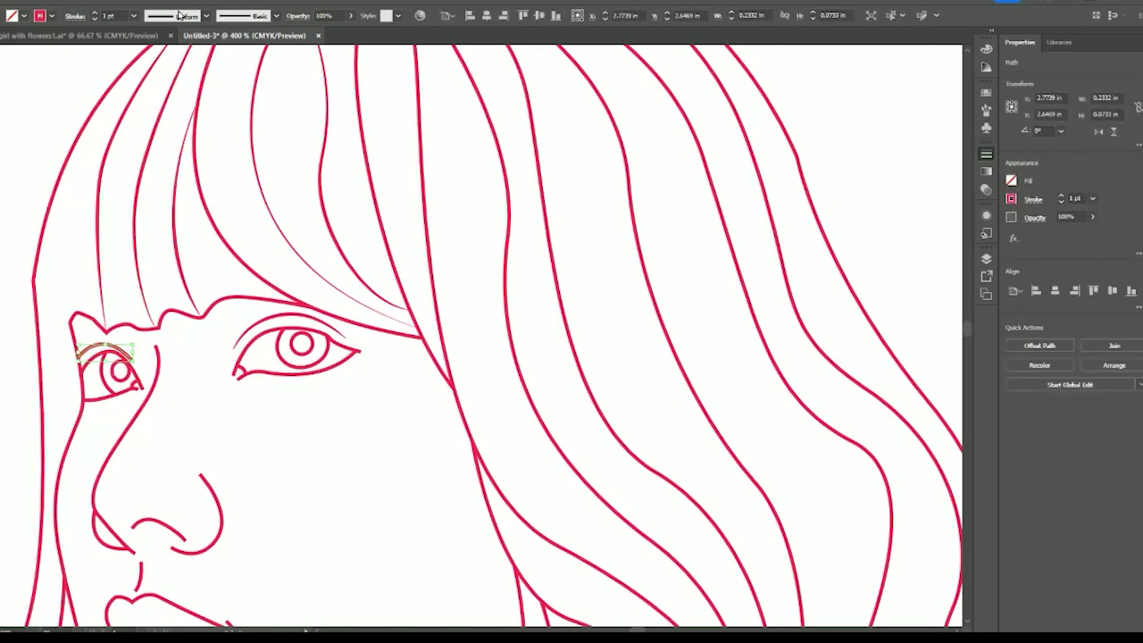
{"action": "left_click", "coordinate": [136, 109]}
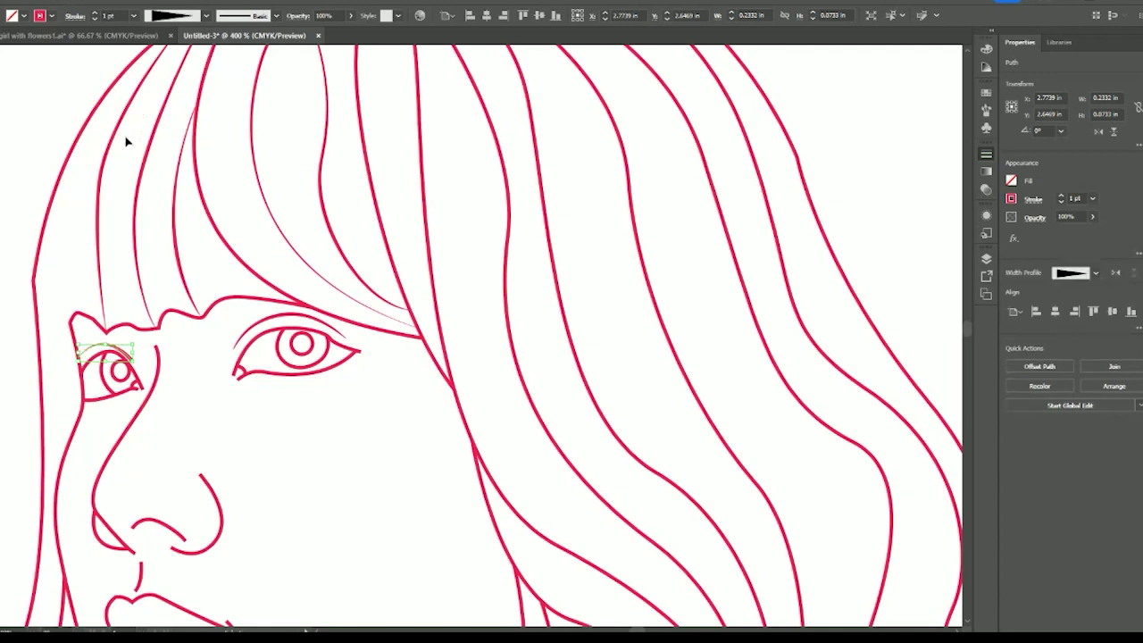
{"action": "left_click", "coordinate": [24, 193]}
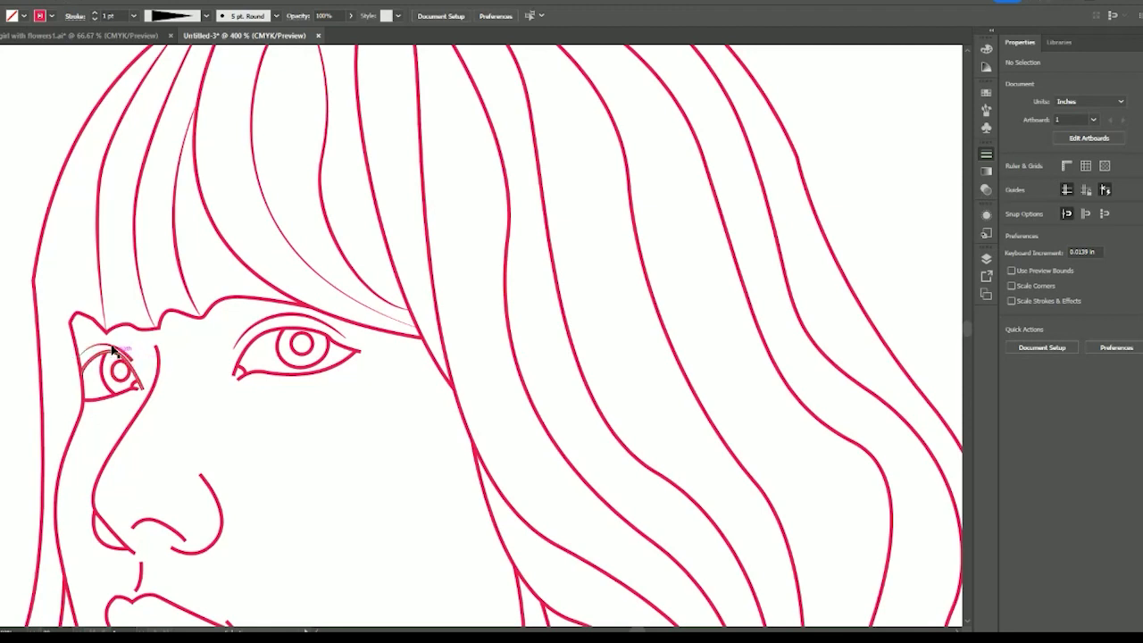
Step: Flip the width profile along the farther eye's crease line so its thick and thin ends swap
{"action": "left_click", "coordinate": [114, 350]}
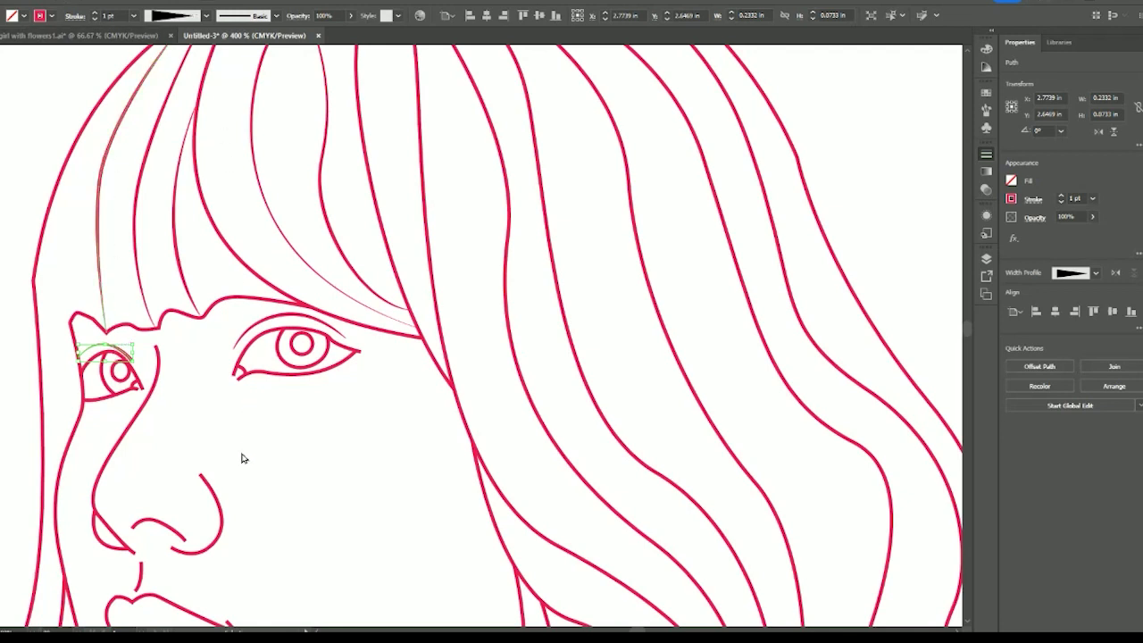
{"action": "key", "text": "shift+Tab"}
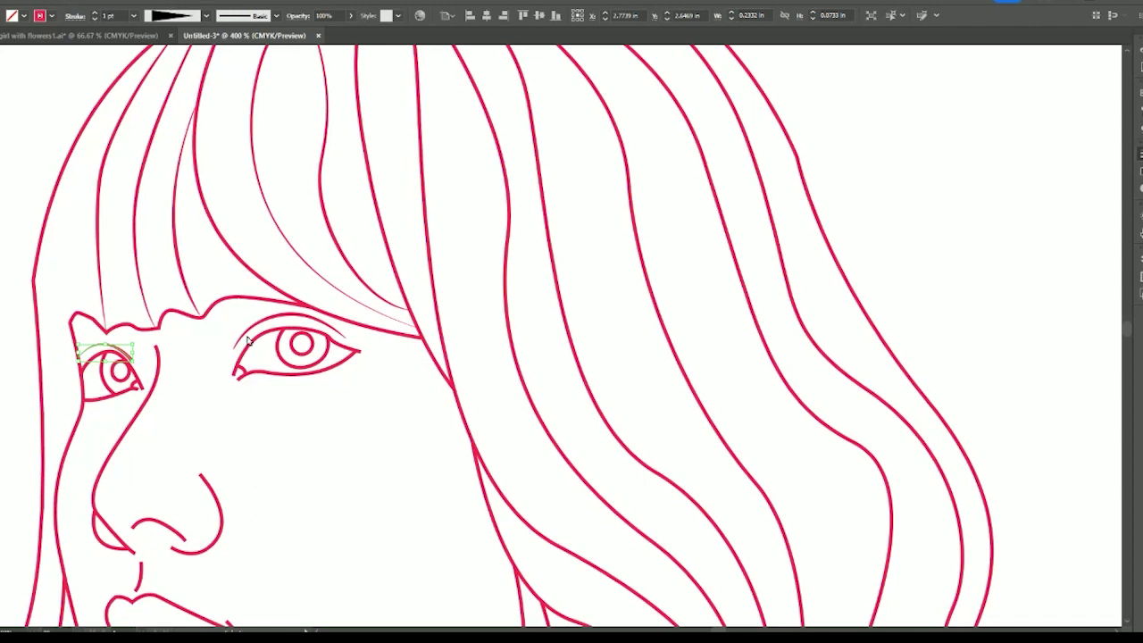
{"action": "key", "text": "shift+Tab"}
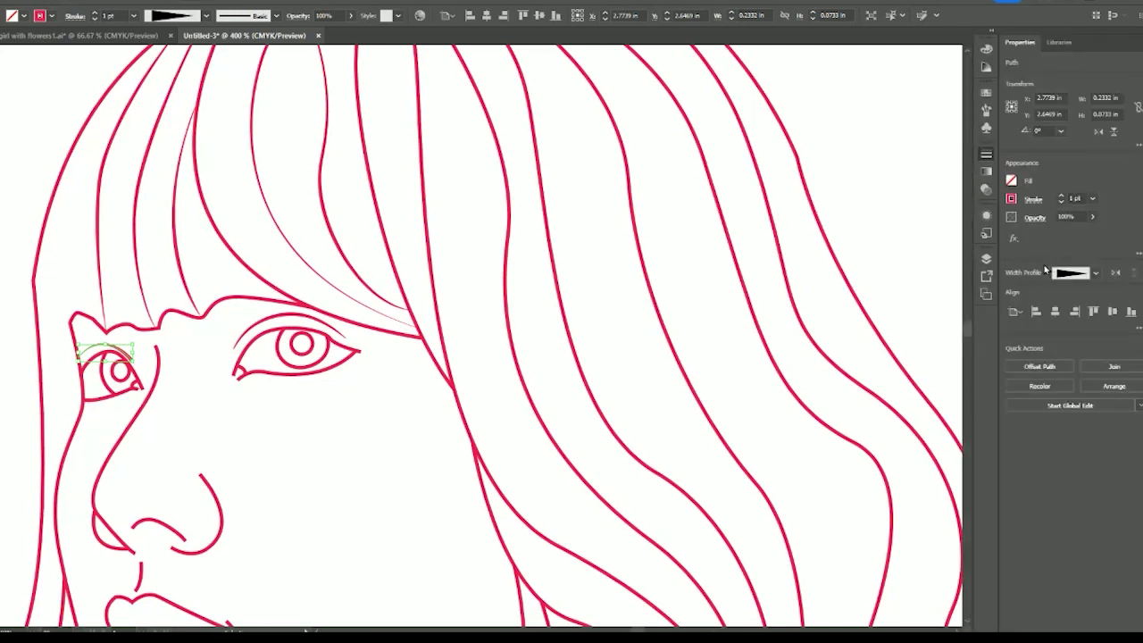
{"action": "left_click", "coordinate": [1114, 274]}
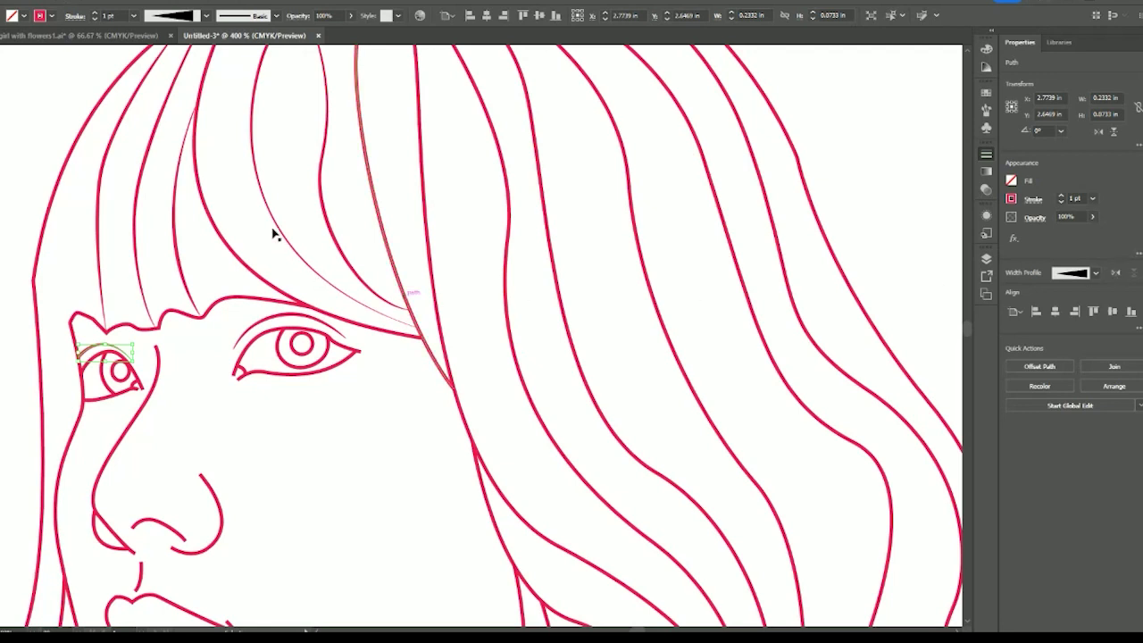
{"action": "left_click", "coordinate": [41, 169]}
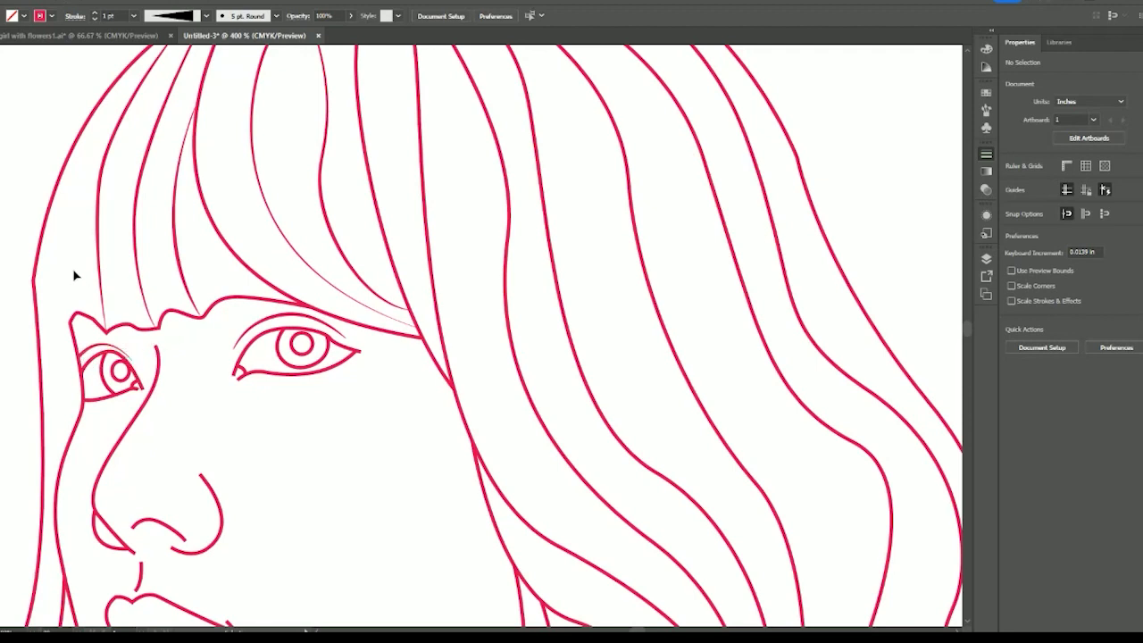
{"action": "scroll", "coordinate": [75, 275], "scroll_direction": "down", "scroll_amount": 1}
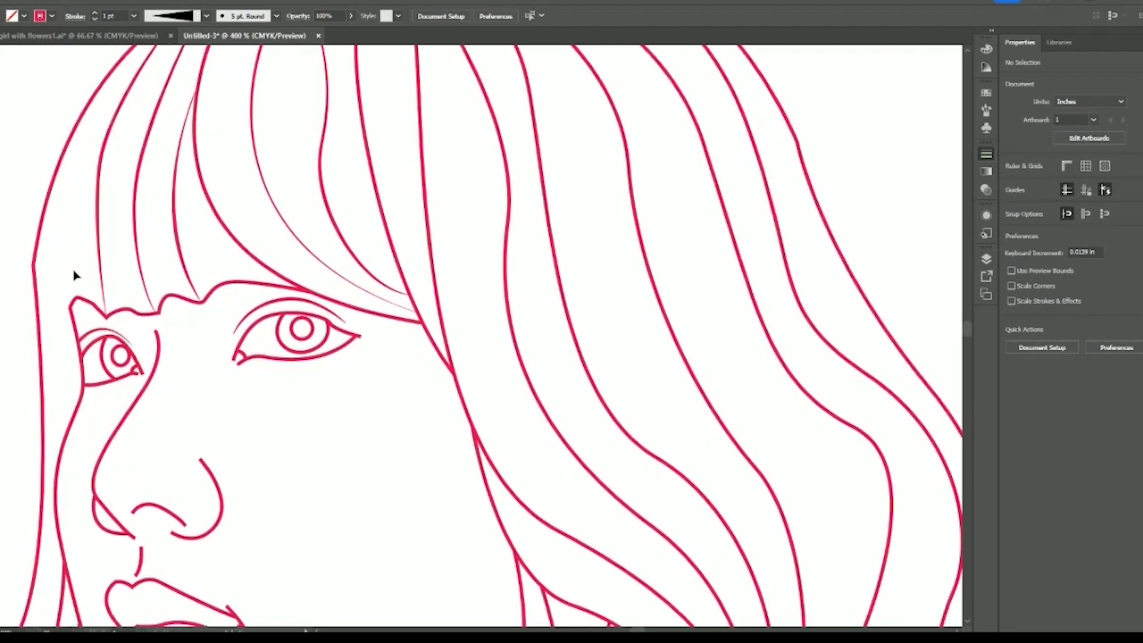
Step: Try the blunt-ended, bulging width profile on the farther eye's upper lid line
{"action": "left_click", "coordinate": [139, 369]}
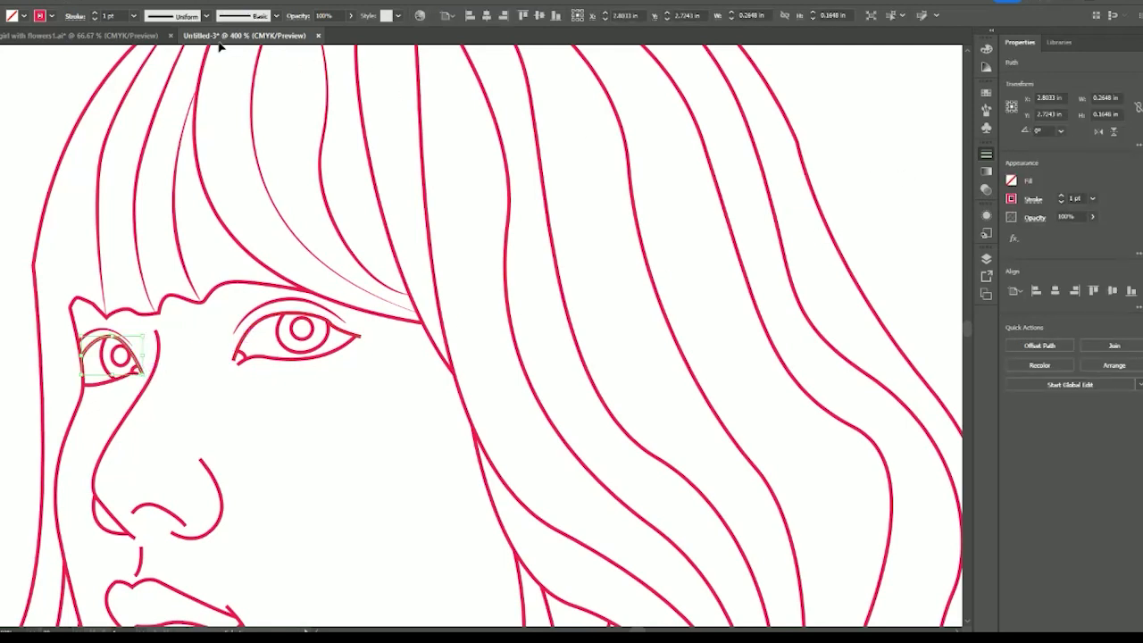
{"action": "left_click", "coordinate": [85, 349]}
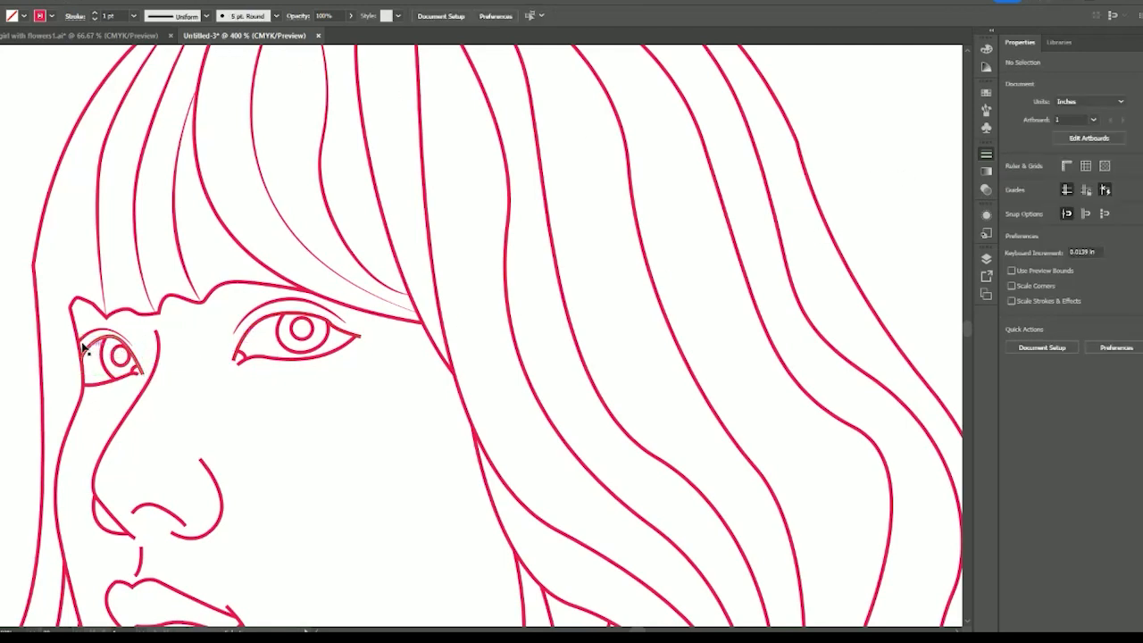
{"action": "left_click", "coordinate": [85, 344]}
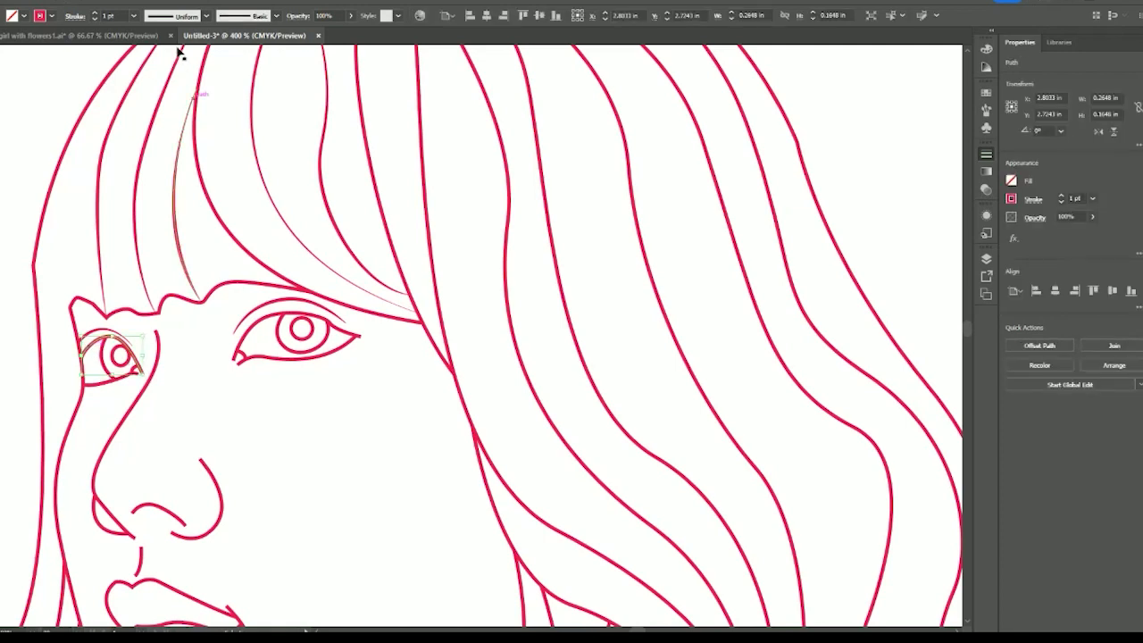
{"action": "left_click", "coordinate": [157, 105]}
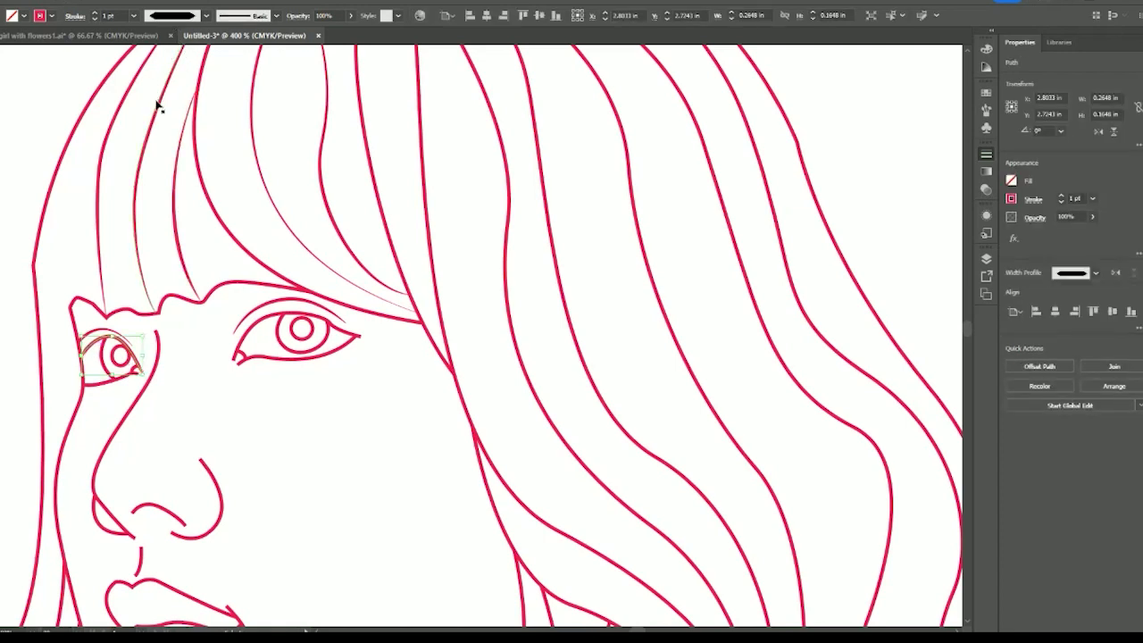
Step: Taper the farther eye's upper lid line with the wedge-shaped width profile and flip its thick and thin ends
{"action": "left_click", "coordinate": [86, 337]}
{"action": "key", "text": "i"}
{"action": "left_click", "coordinate": [153, 114]}
{"action": "key", "text": "v"}
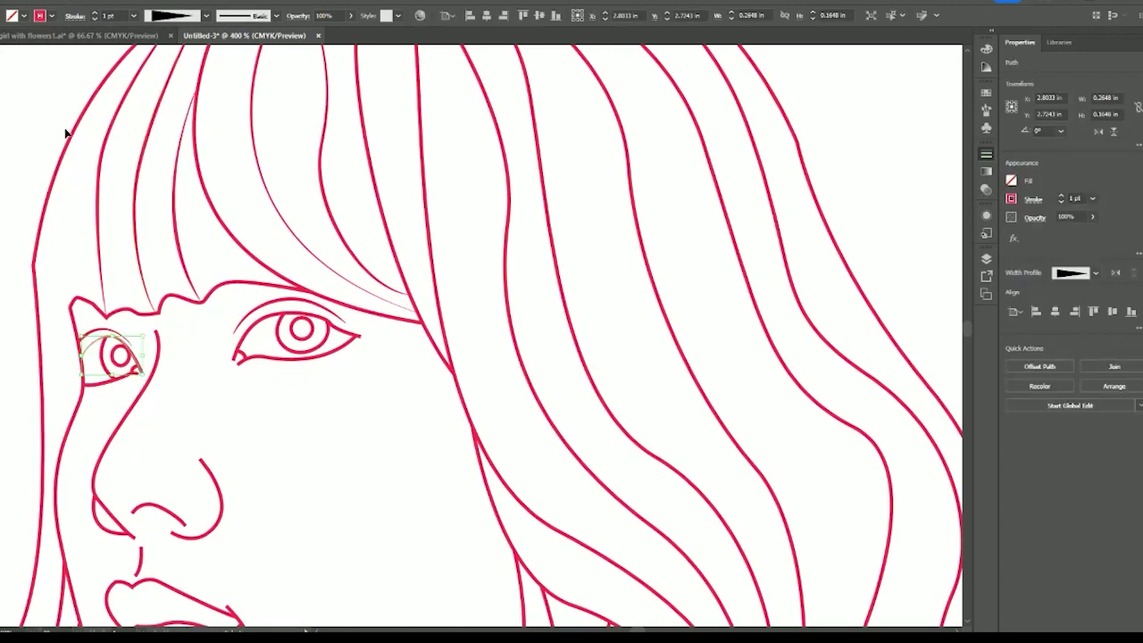
{"action": "left_click", "coordinate": [46, 118]}
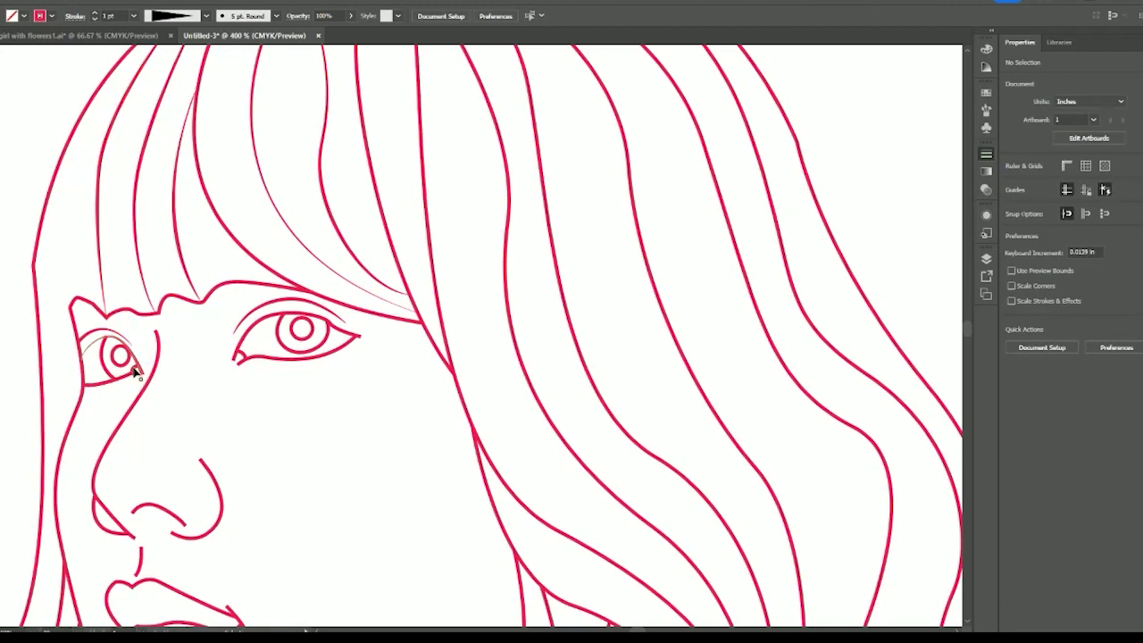
{"action": "left_click", "coordinate": [86, 347]}
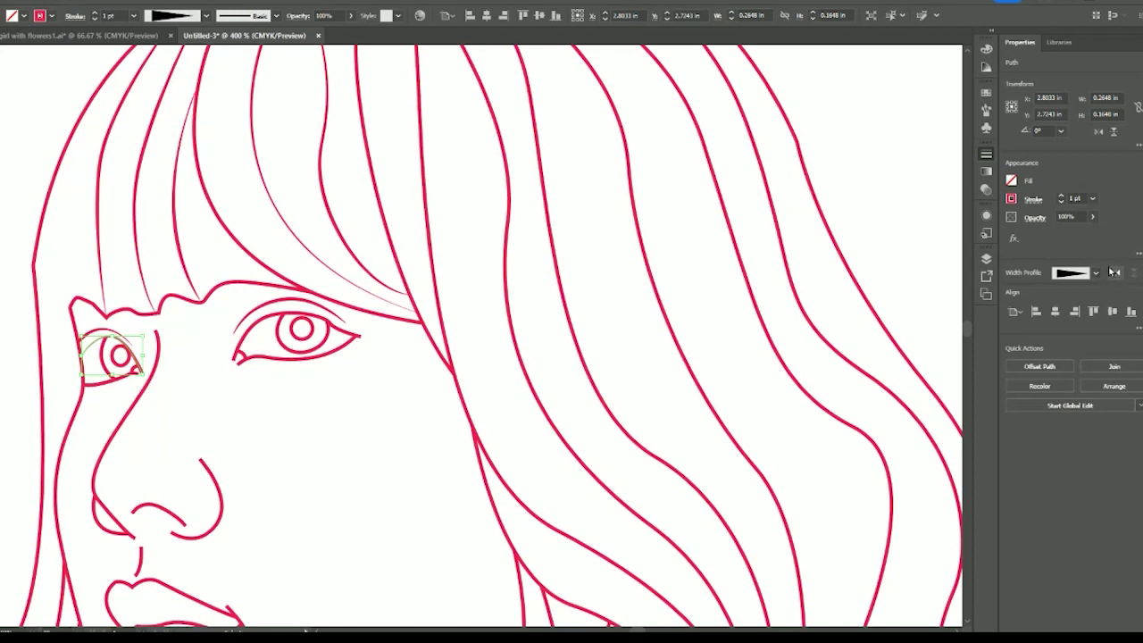
{"action": "left_click", "coordinate": [39, 110]}
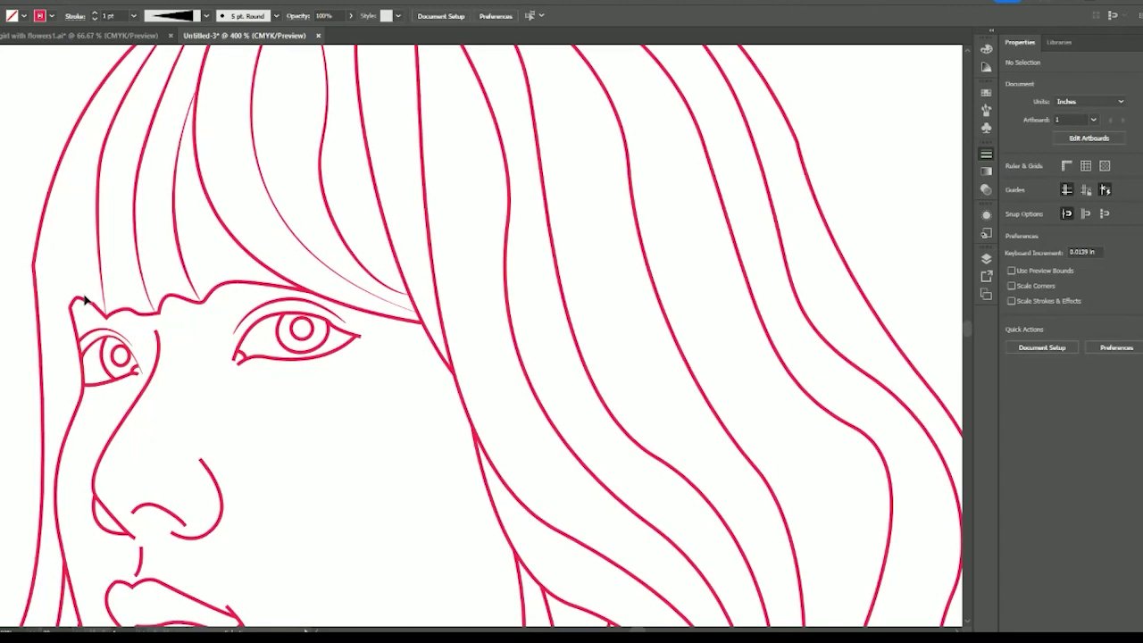
Step: Apply the wedge-shaped width profile to the farther eye's lower lid line and flip it along the path
{"action": "left_click", "coordinate": [93, 379]}
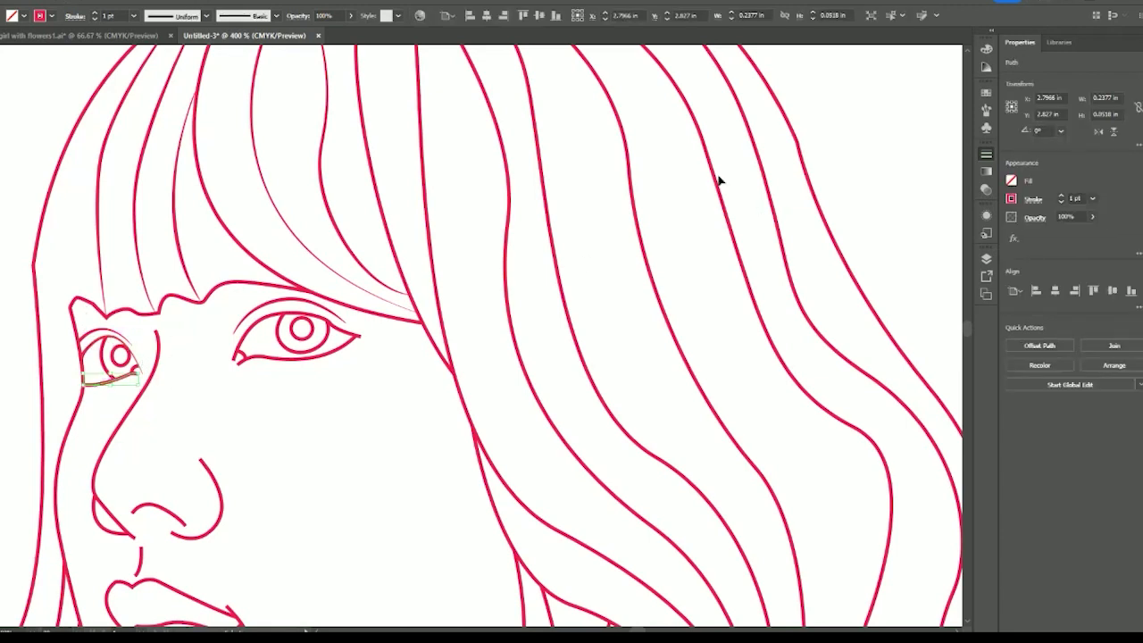
{"action": "left_click", "coordinate": [172, 21]}
{"action": "left_click", "coordinate": [159, 97]}
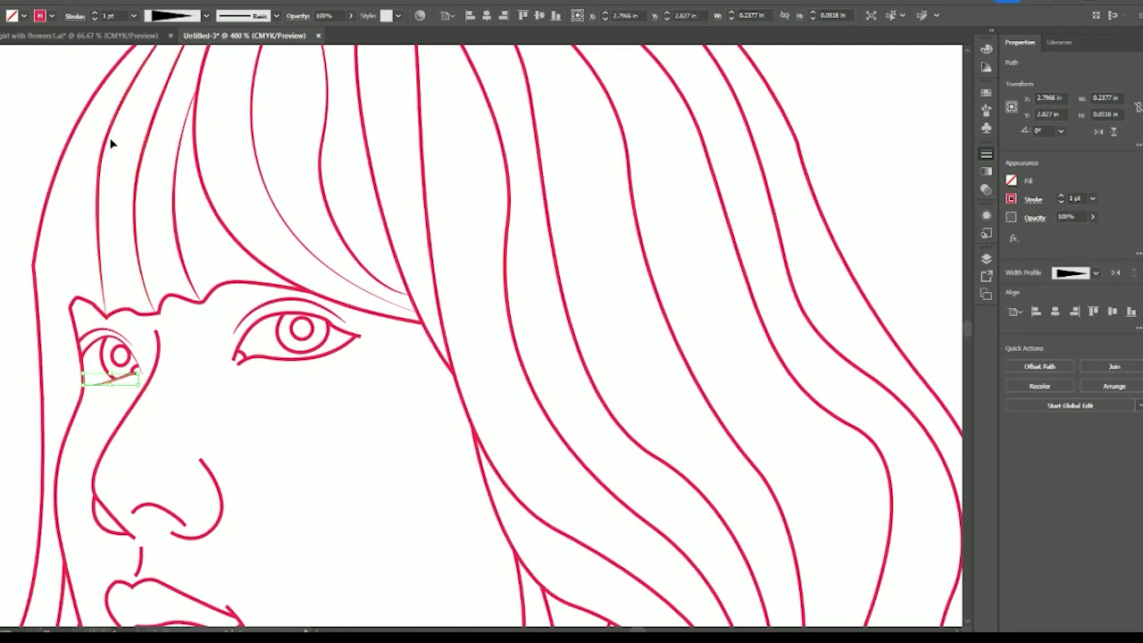
{"action": "left_click", "coordinate": [1115, 272]}
{"action": "left_click", "coordinate": [41, 113]}
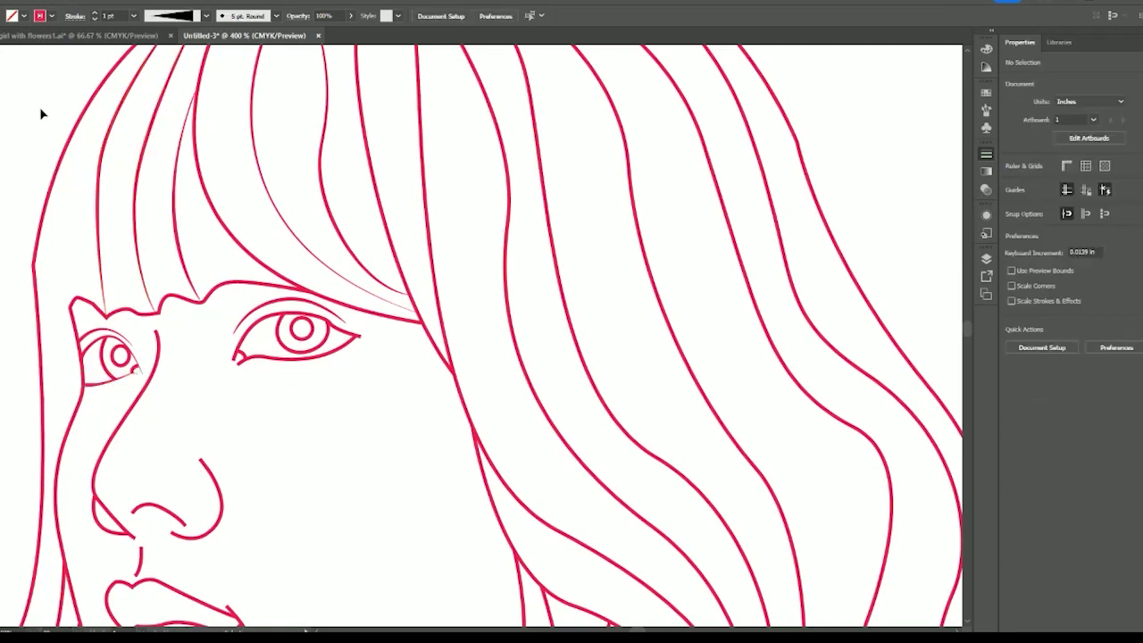
Step: Taper the farther eye's inner-corner mark and the nearer eye's upper and lower lid lines with the width profile that narrows at both ends
{"action": "left_click", "coordinate": [134, 367]}
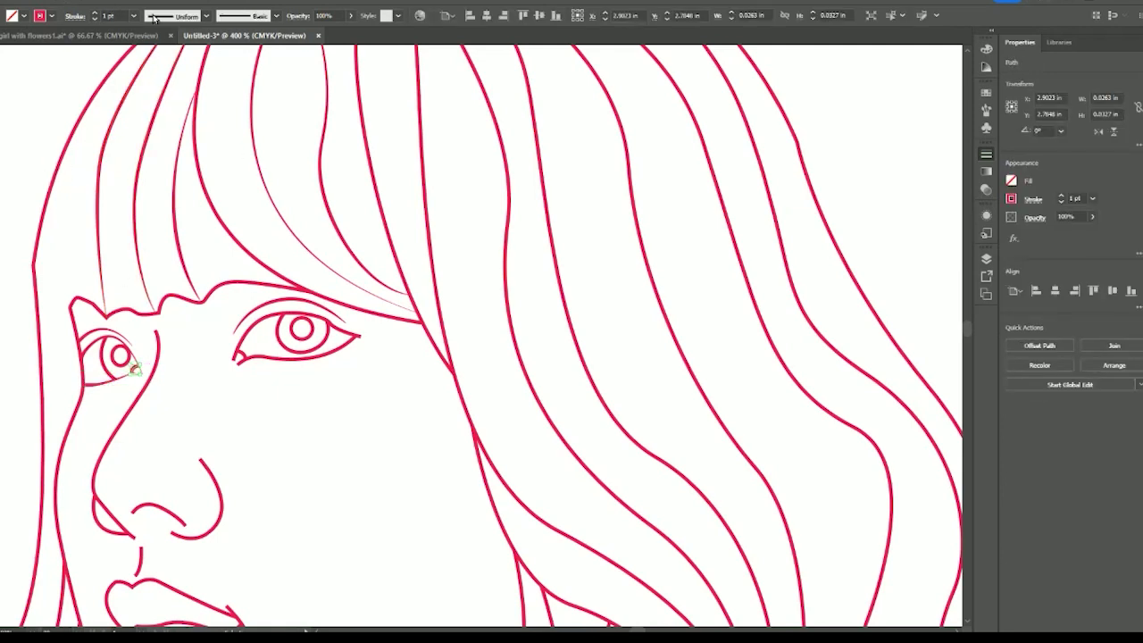
{"action": "left_click", "coordinate": [161, 131]}
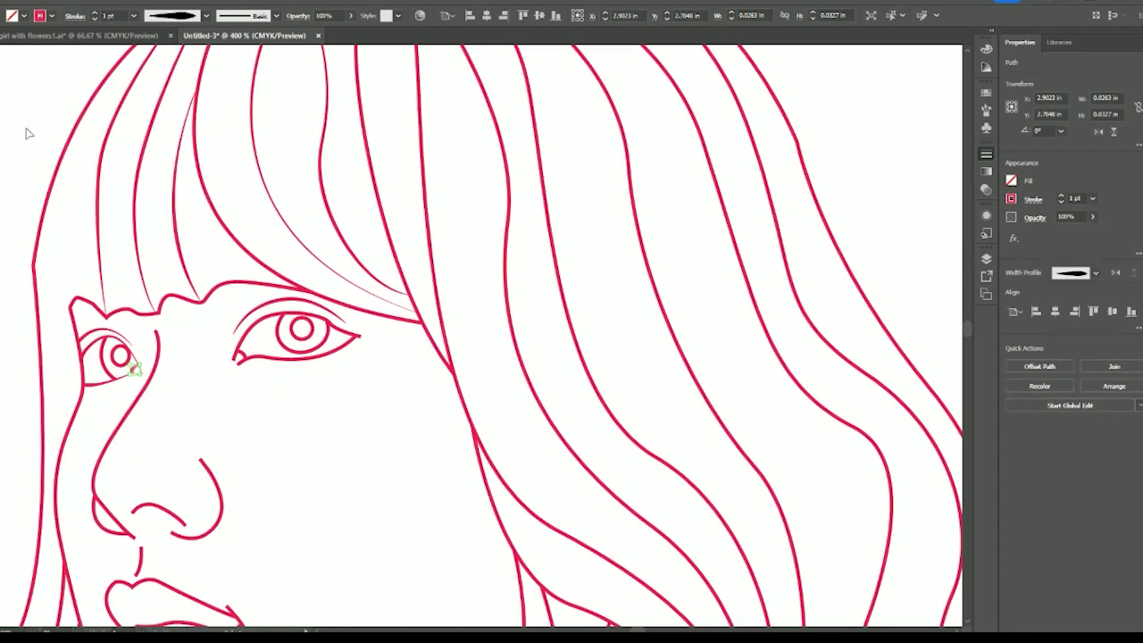
{"action": "left_click", "coordinate": [260, 359]}
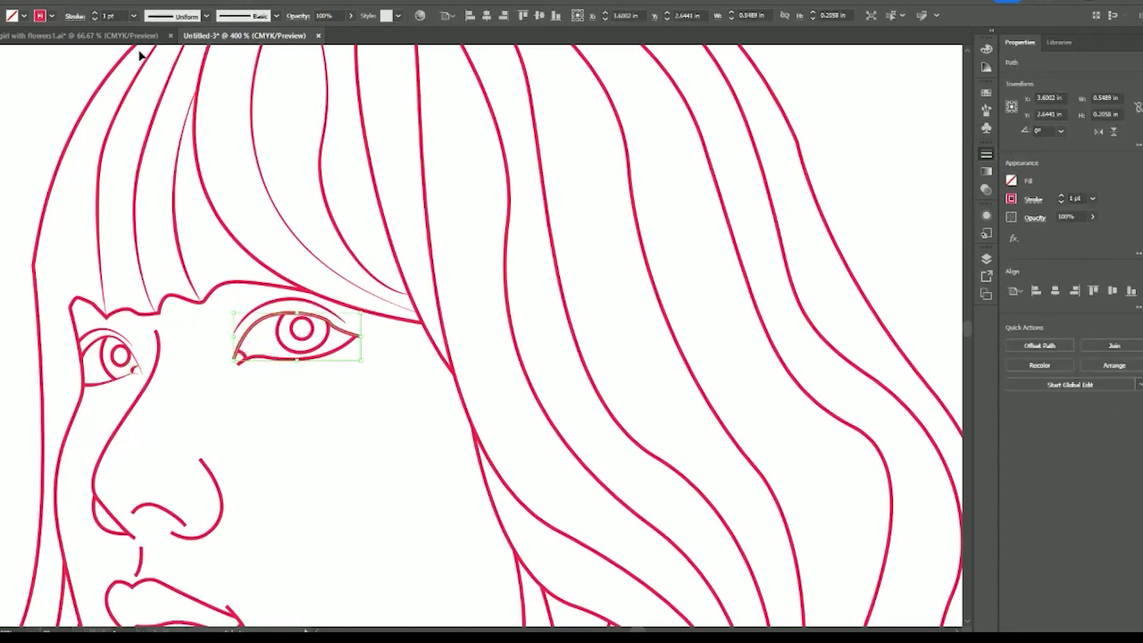
{"action": "left_click", "coordinate": [33, 114]}
{"action": "left_click", "coordinate": [256, 361]}
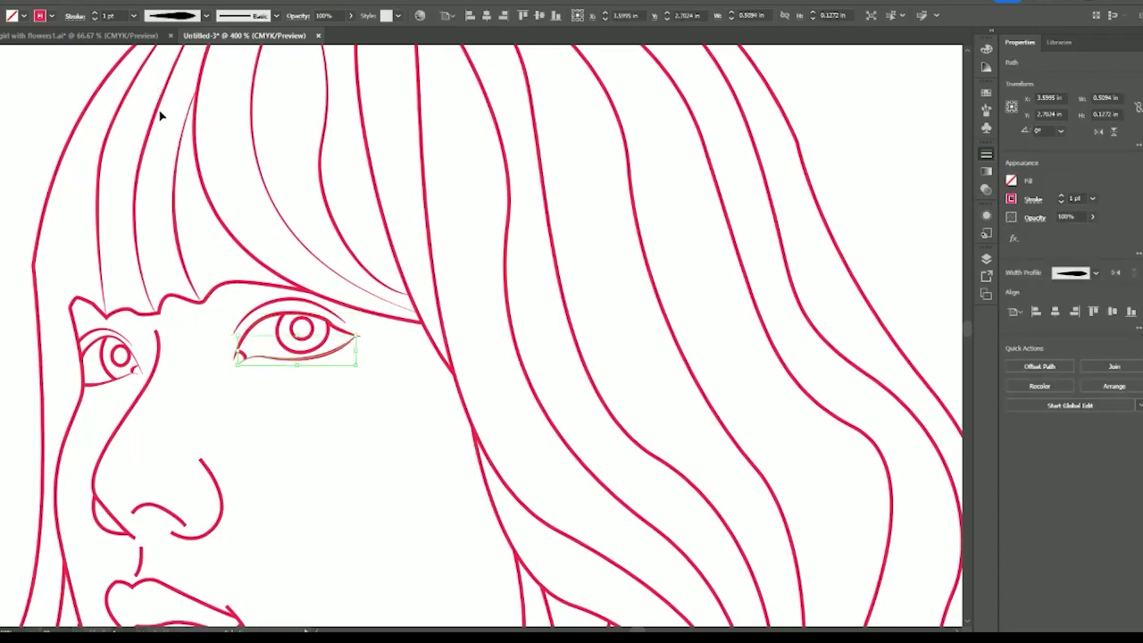
{"action": "left_click", "coordinate": [54, 86]}
Step: Apply the wedge-shaped width profile to the nose bridge line and flip it so the upper end is thin
{"action": "scroll", "coordinate": [51, 186], "scroll_direction": "down", "scroll_amount": 3}
{"action": "left_click", "coordinate": [123, 235]}
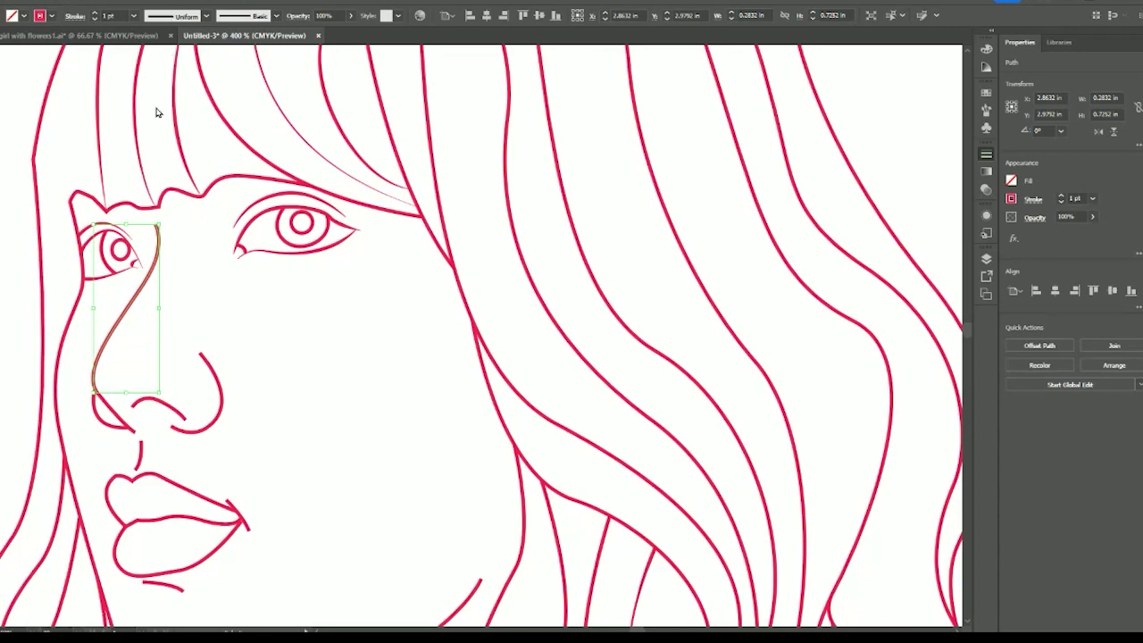
{"action": "left_click", "coordinate": [156, 110]}
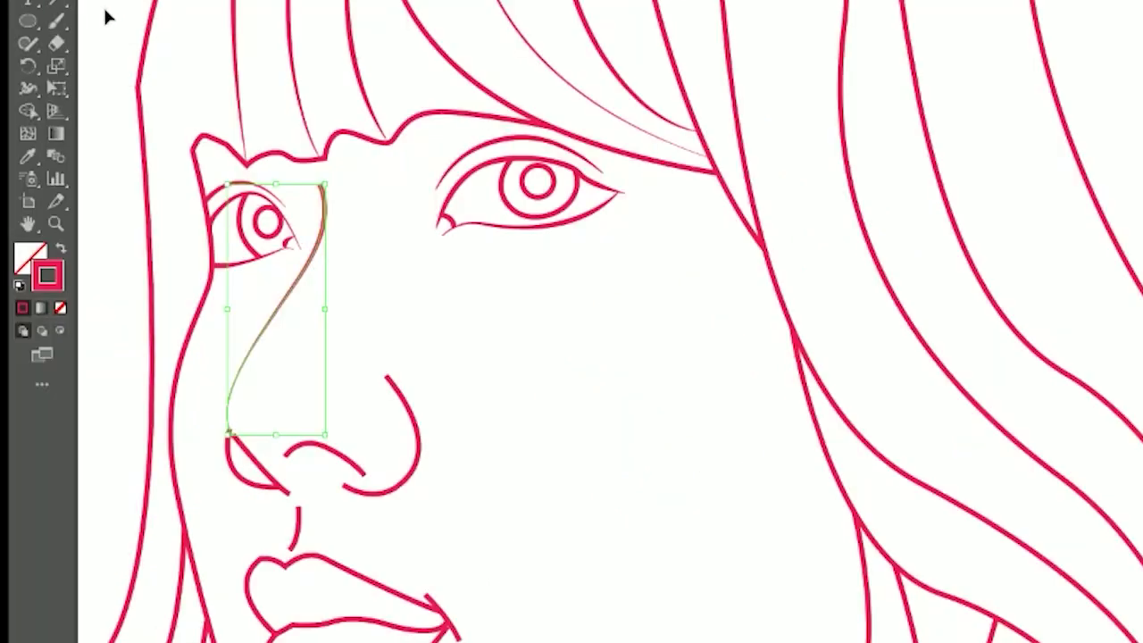
{"action": "left_click", "coordinate": [105, 16]}
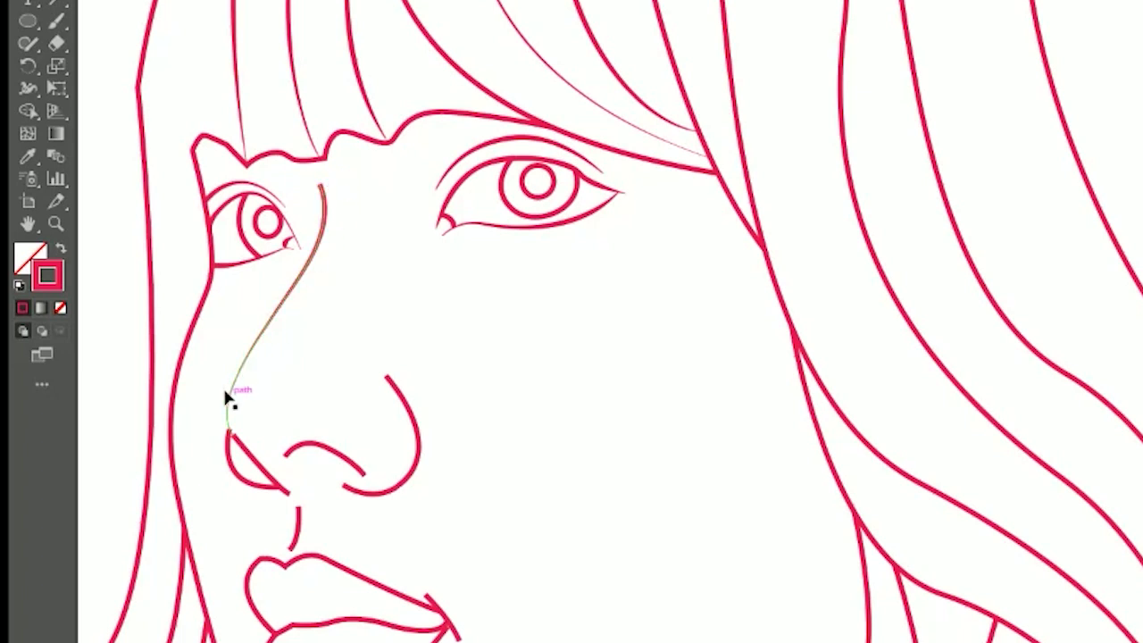
{"action": "left_click", "coordinate": [320, 215]}
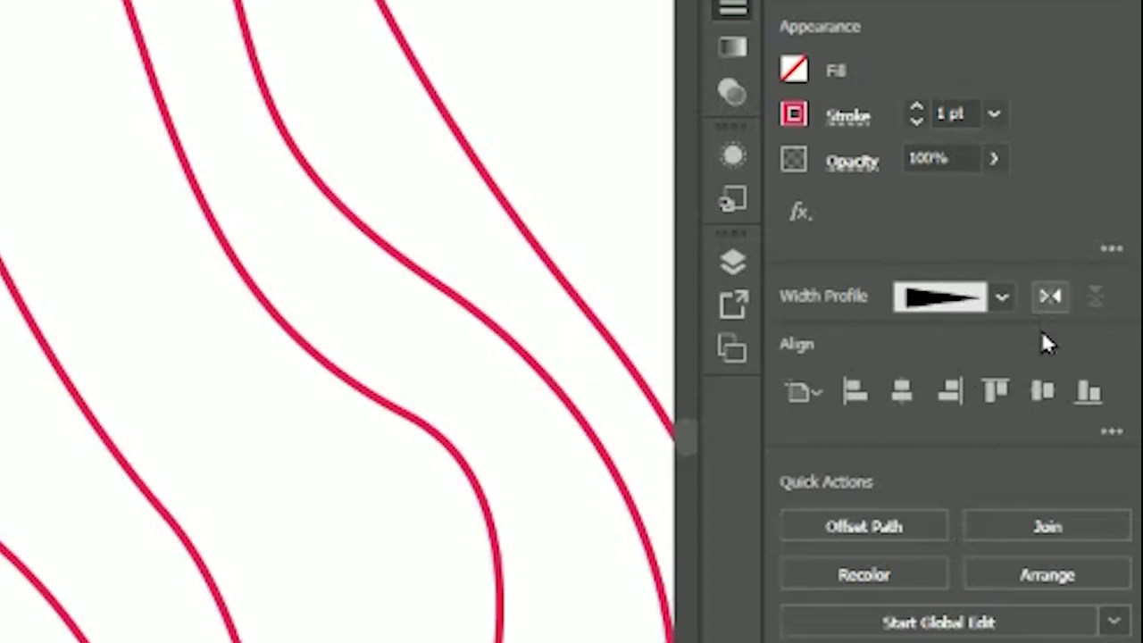
{"action": "left_click", "coordinate": [1039, 283]}
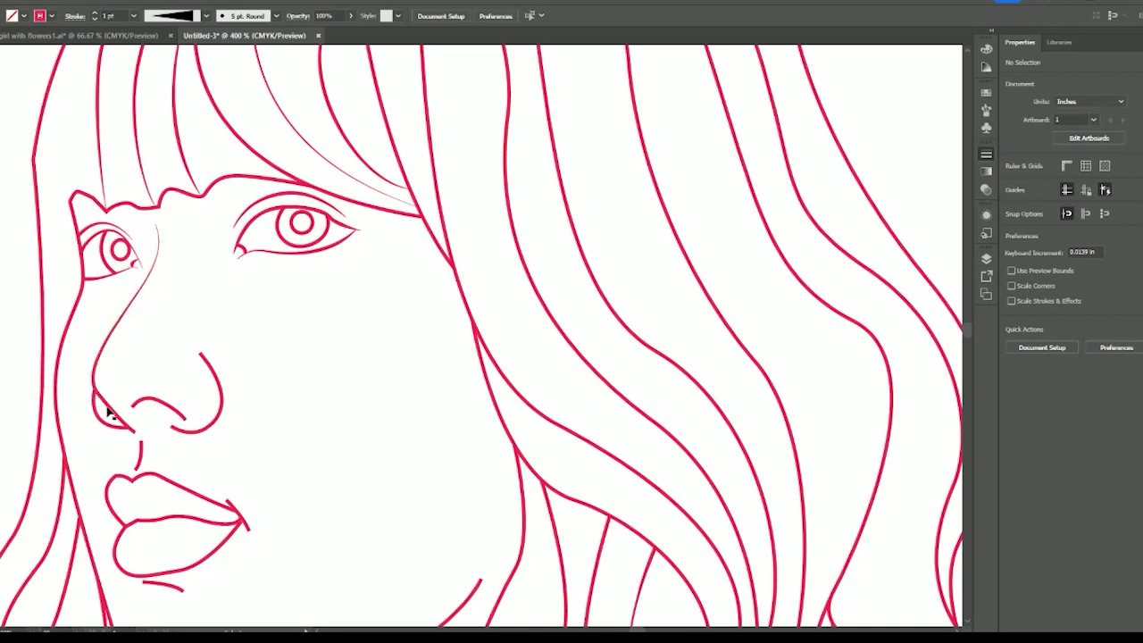
Step: Taper the farther nostril curve, the nostril opening and the nearer nose wing with the width profile that narrows at both ends
{"action": "left_click", "coordinate": [114, 412]}
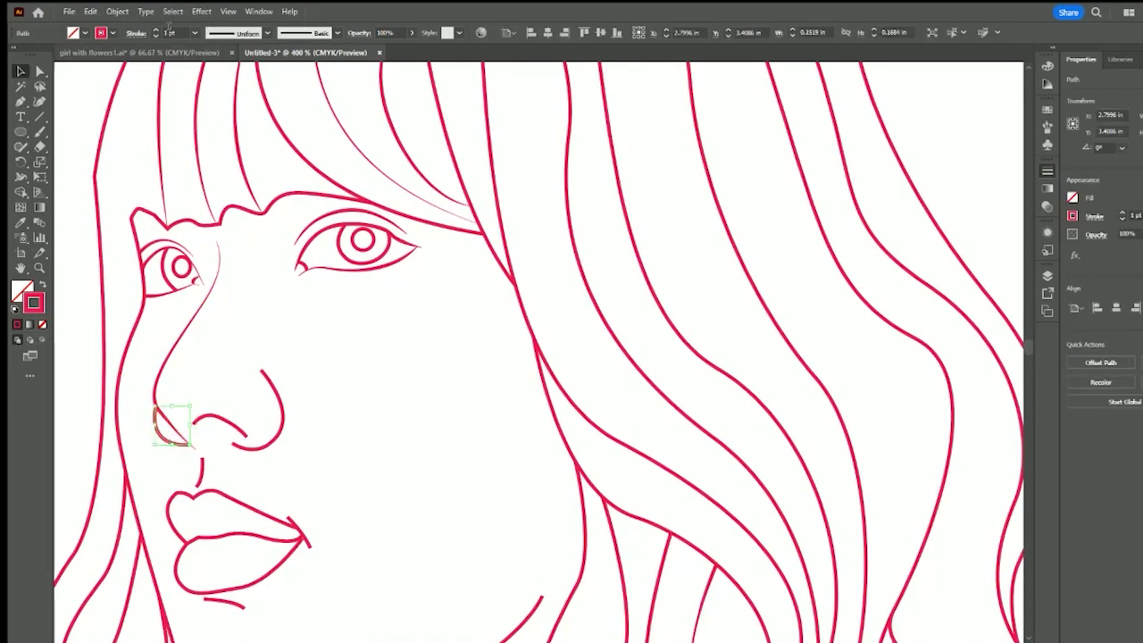
{"action": "left_click", "coordinate": [268, 33]}
{"action": "left_click", "coordinate": [239, 71]}
{"action": "left_click", "coordinate": [221, 420]}
{"action": "left_click", "coordinate": [278, 398]}
{"action": "left_click", "coordinate": [289, 304]}
Step: Taper the short line under the nose, the mouth-corner mark and the crease below the lower lip at both ends
{"action": "scroll", "coordinate": [125, 253], "scroll_direction": "down", "scroll_amount": 3}
{"action": "left_click", "coordinate": [201, 351]}
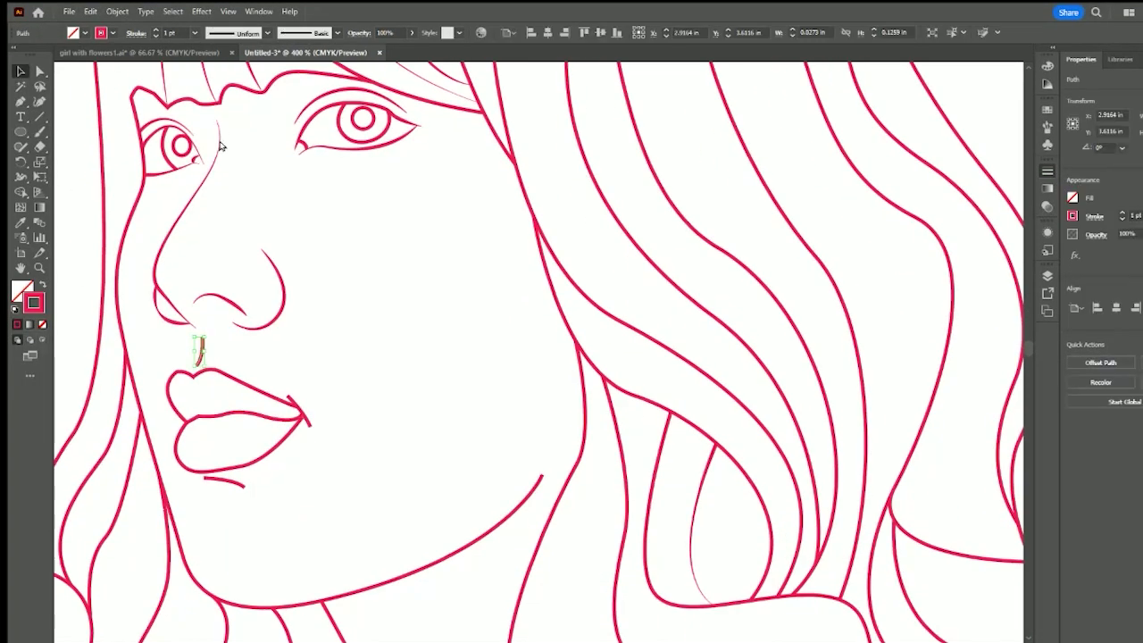
{"action": "left_click", "coordinate": [239, 71]}
{"action": "left_click", "coordinate": [309, 416]}
{"action": "left_click", "coordinate": [305, 417]}
{"action": "left_click", "coordinate": [239, 71]}
{"action": "scroll", "coordinate": [230, 179], "scroll_direction": "down", "scroll_amount": 3}
{"action": "left_click", "coordinate": [224, 409]}
{"action": "left_click", "coordinate": [239, 71]}
Step: Taper the line between the lips and the lower and upper lip outlines with the width profile that narrows at both ends
{"action": "left_click", "coordinate": [244, 308]}
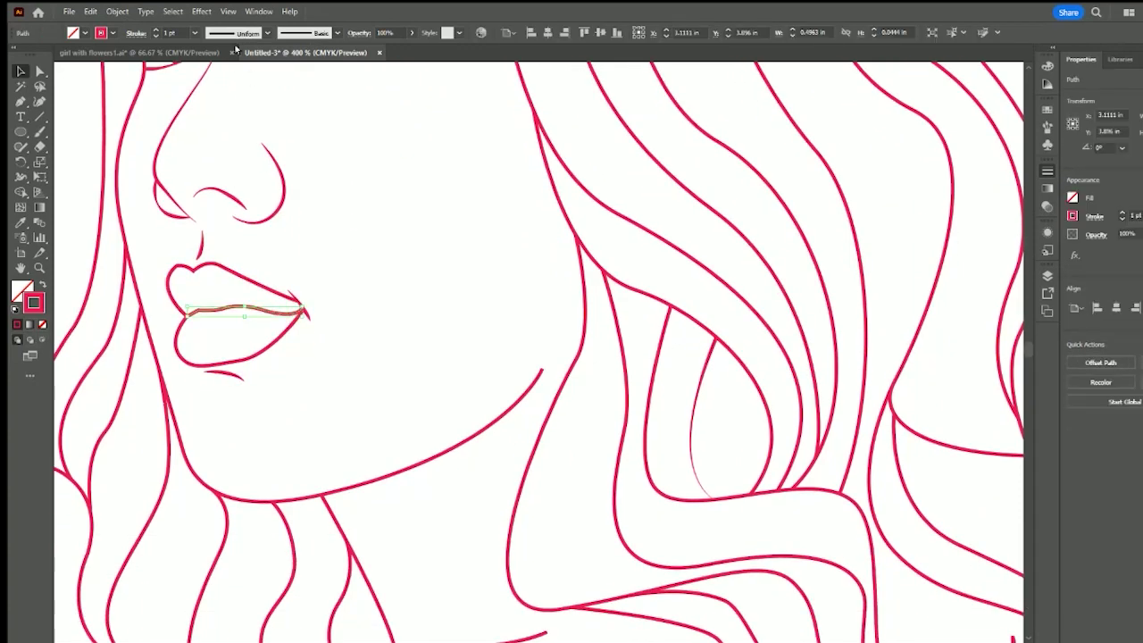
{"action": "left_click", "coordinate": [240, 72]}
{"action": "left_click", "coordinate": [228, 362]}
{"action": "left_click", "coordinate": [240, 71]}
{"action": "left_click", "coordinate": [223, 267]}
{"action": "left_click", "coordinate": [240, 72]}
Step: Taper the rear jawline and the shoulder line toward their free ends with the wedge-shaped width profile
{"action": "scroll", "coordinate": [462, 271], "scroll_direction": "down", "scroll_amount": 1}
{"action": "left_click", "coordinate": [464, 412]}
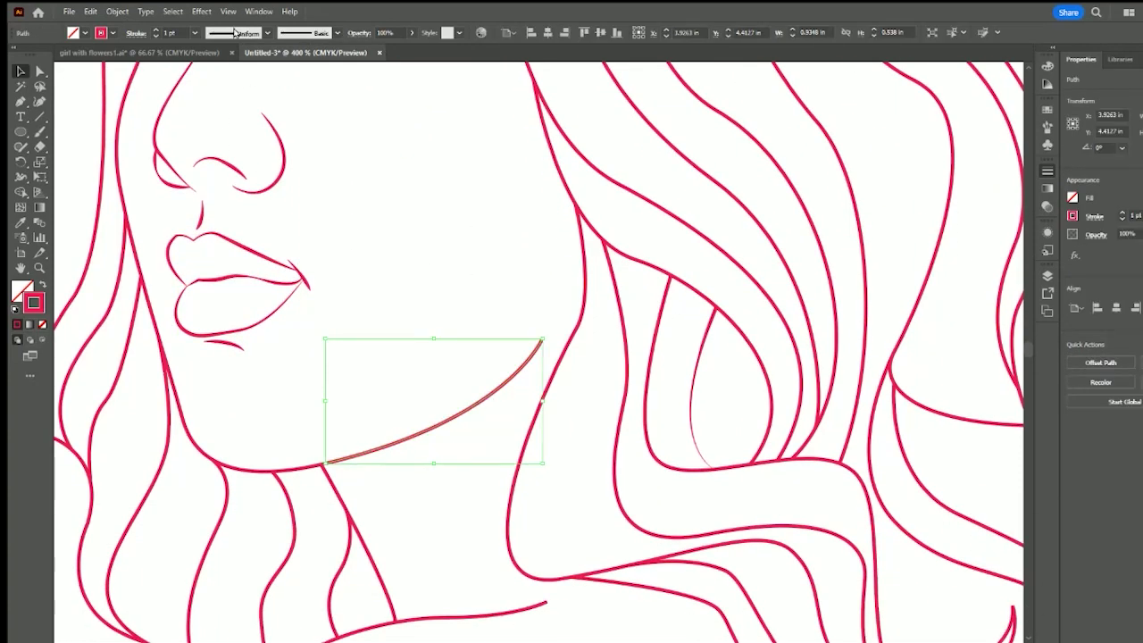
{"action": "left_click", "coordinate": [239, 71]}
{"action": "left_click", "coordinate": [492, 268]}
{"action": "scroll", "coordinate": [424, 270], "scroll_direction": "up", "scroll_amount": 3}
{"action": "scroll", "coordinate": [424, 270], "scroll_direction": "down", "scroll_amount": 6}
{"action": "left_click", "coordinate": [424, 390]}
{"action": "left_click", "coordinate": [239, 71]}
{"action": "left_click", "coordinate": [449, 282]}
{"action": "scroll", "coordinate": [450, 282], "scroll_direction": "down", "scroll_amount": 2}
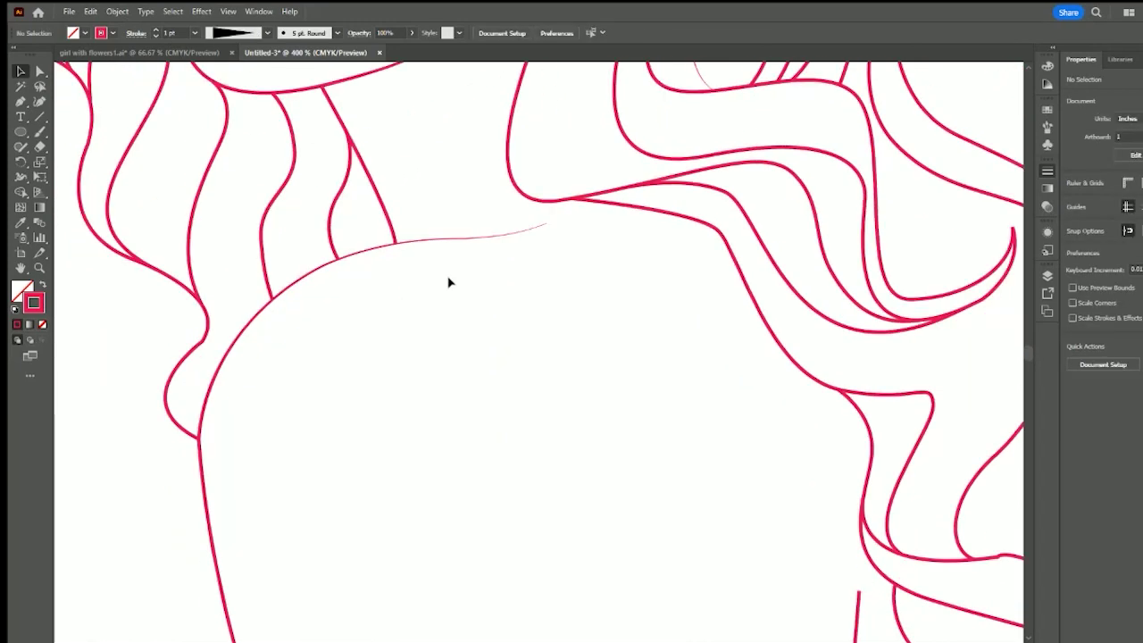
Step: Apply the double-bulge width profile to two long hair strands running down from the crown behind the face
{"action": "scroll", "coordinate": [454, 278], "scroll_direction": "up", "scroll_amount": 8}
{"action": "left_click", "coordinate": [578, 238]}
{"action": "key", "text": "ctrl+minus"}
{"action": "key", "text": "ctrl+minus"}
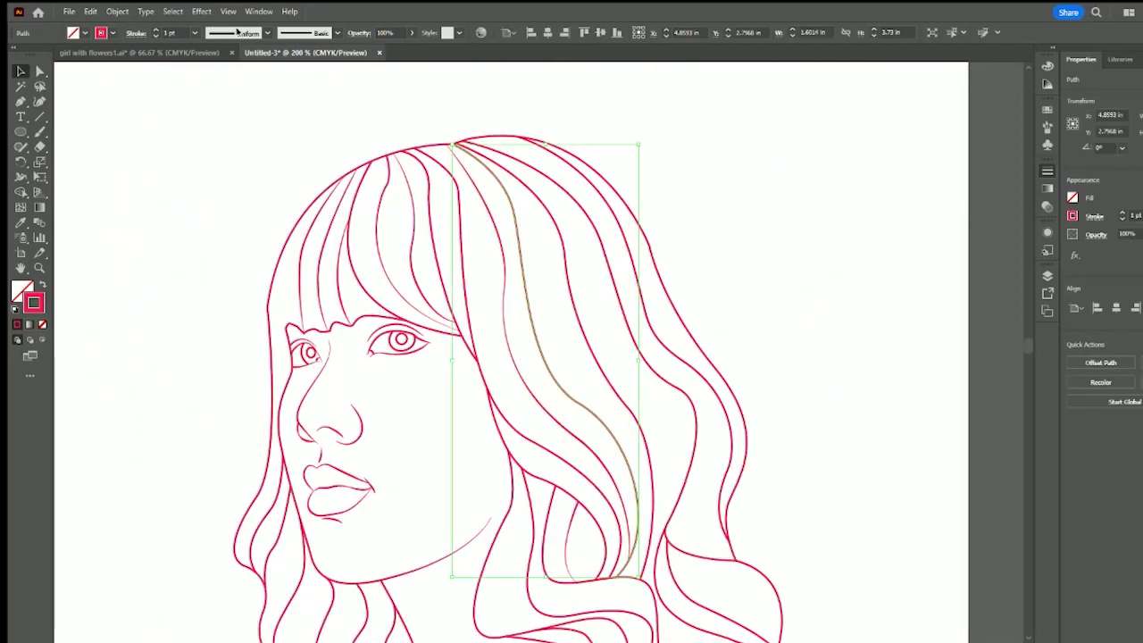
{"action": "left_click", "coordinate": [237, 32]}
{"action": "left_click", "coordinate": [240, 90]}
{"action": "left_click", "coordinate": [565, 251]}
{"action": "left_click", "coordinate": [237, 32]}
{"action": "left_click", "coordinate": [239, 89]}
Step: Apply the double-bulge width profile to the long strand bordering the face and the strand just inside the hair's rear outline
{"action": "left_click", "coordinate": [429, 279]}
{"action": "left_click", "coordinate": [461, 278]}
{"action": "left_click", "coordinate": [239, 89]}
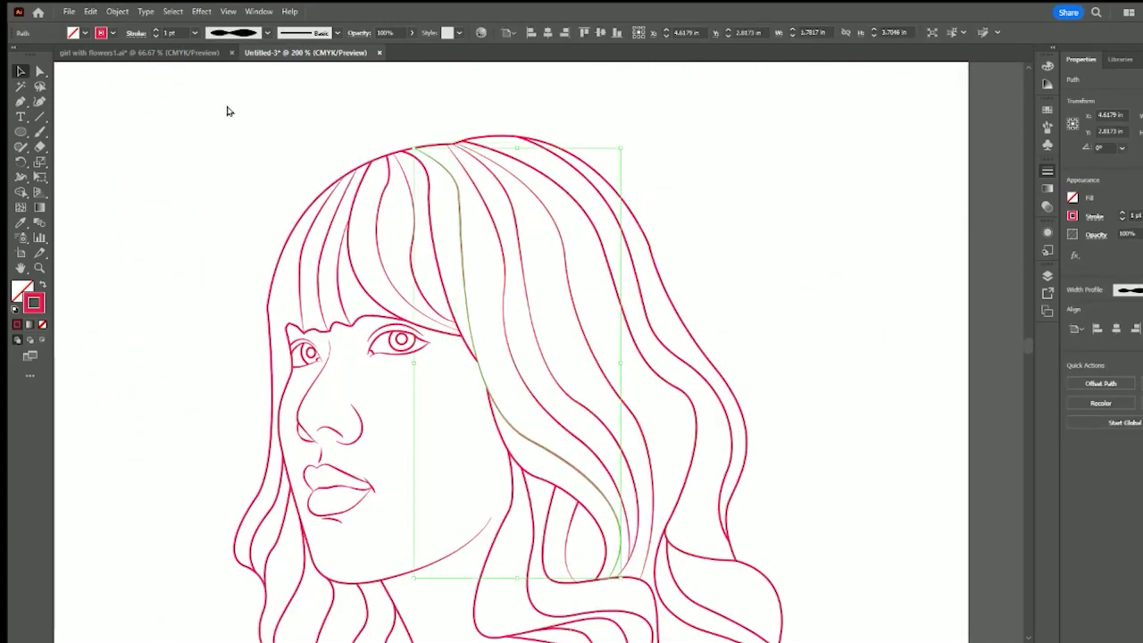
{"action": "left_click", "coordinate": [652, 318]}
{"action": "left_click", "coordinate": [237, 32]}
{"action": "left_click", "coordinate": [239, 90]}
{"action": "left_click", "coordinate": [773, 196]}
Step: Taper the hair strand hanging below the chin with the wedge-shaped width profile
{"action": "scroll", "coordinate": [774, 196], "scroll_direction": "down", "scroll_amount": 4}
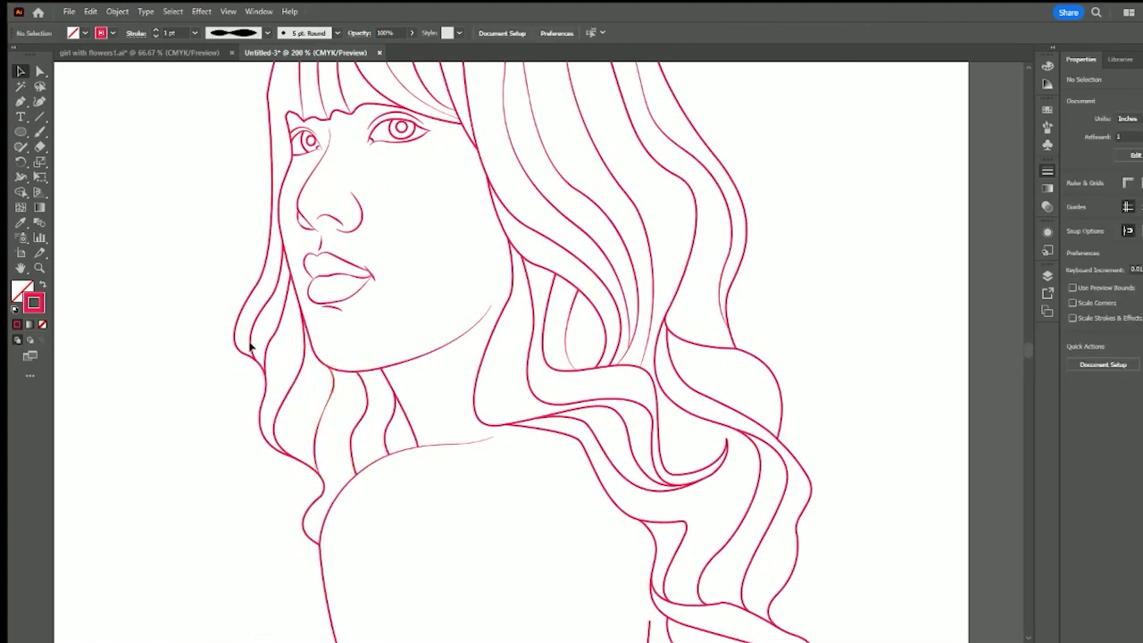
{"action": "left_click", "coordinate": [358, 433]}
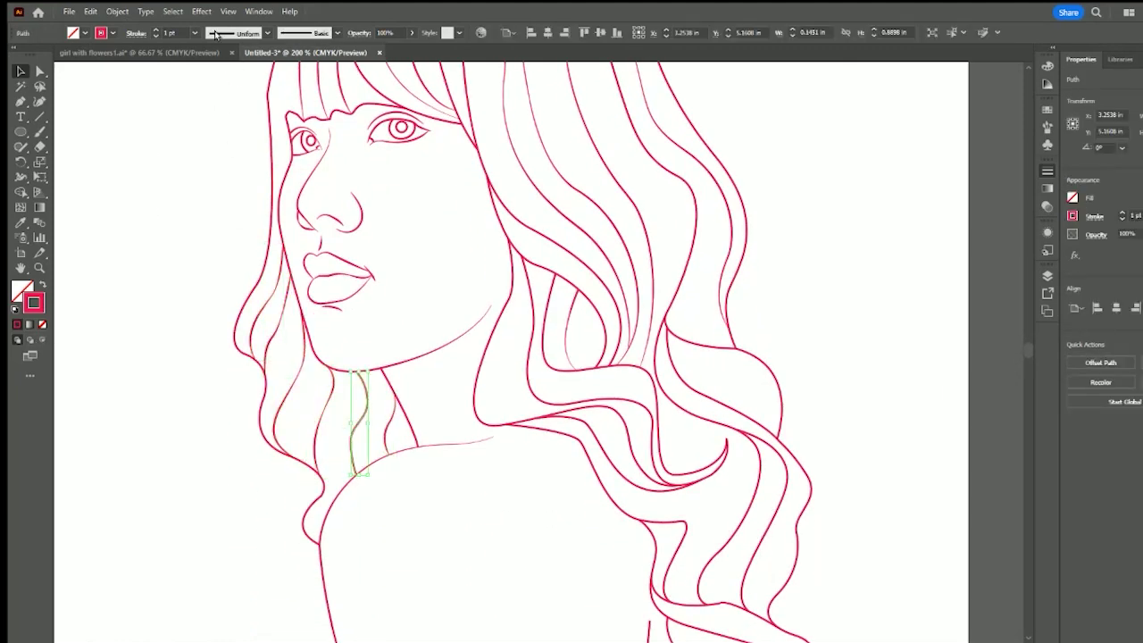
{"action": "left_click", "coordinate": [221, 143]}
{"action": "left_click", "coordinate": [564, 268]}
Step: Taper the inner arm line toward its upper end with the wedge-shaped width profile
{"action": "scroll", "coordinate": [563, 268], "scroll_direction": "down", "scroll_amount": 4}
{"action": "left_click", "coordinate": [528, 339]}
{"action": "left_click", "coordinate": [237, 33]}
{"action": "left_click", "coordinate": [223, 143]}
{"action": "left_click", "coordinate": [541, 384], "text": "ctrl"}
{"action": "left_click", "coordinate": [665, 322]}
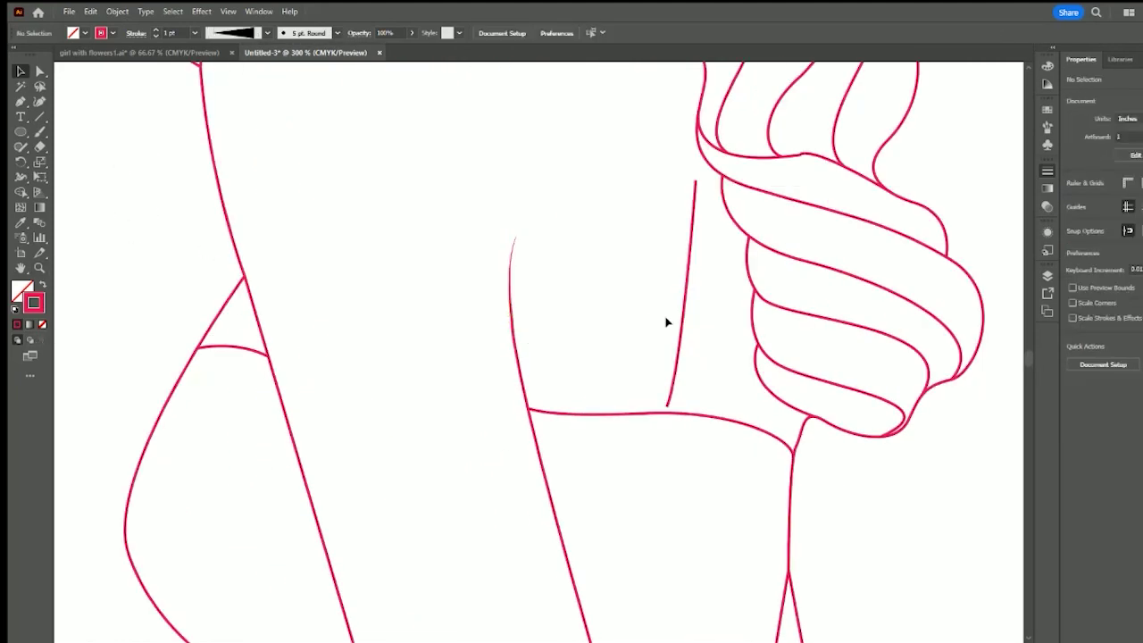
Step: Taper the twisted bands and top edge of the gathered hair and the curved strand just above it with the wedge-shaped width profile
{"action": "scroll", "coordinate": [774, 510], "scroll_direction": "up", "scroll_amount": 3}
{"action": "left_click", "coordinate": [803, 502]}
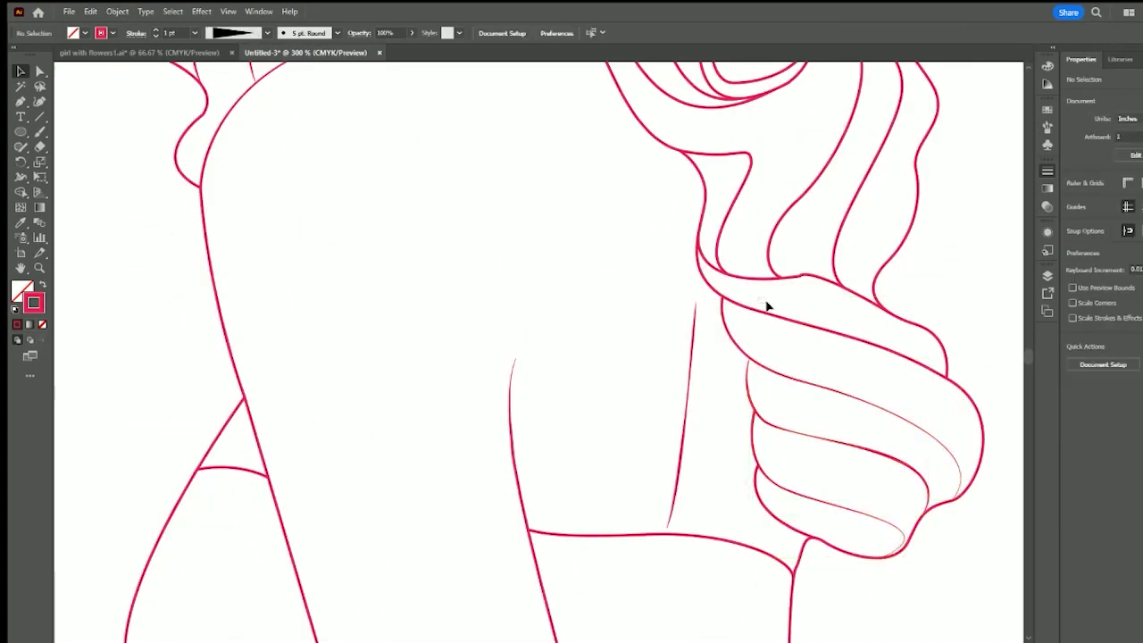
{"action": "left_click", "coordinate": [765, 277]}
{"action": "left_click", "coordinate": [721, 223]}
{"action": "left_click", "coordinate": [804, 197]}
{"action": "left_click", "coordinate": [237, 33]}
{"action": "left_click", "coordinate": [224, 143]}
Step: Taper the long strand hanging above the gathered hair and the inner strand sweeping into the upturned curl with the wedge-shaped width profile
{"action": "scroll", "coordinate": [224, 143], "scroll_direction": "up", "scroll_amount": 4}
{"action": "left_click", "coordinate": [861, 356]}
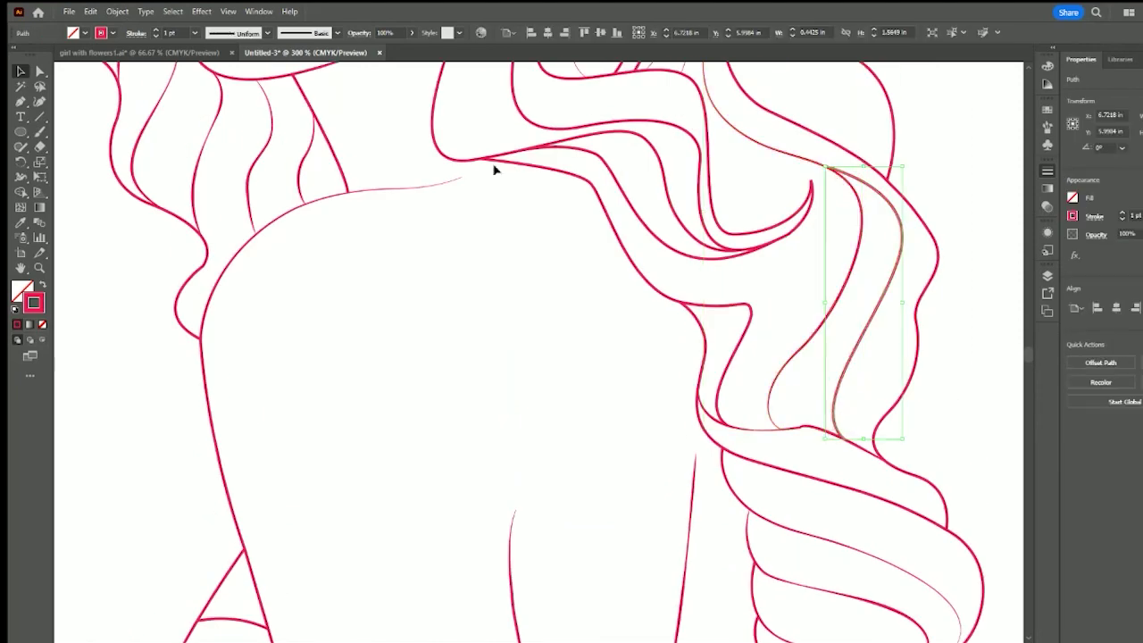
{"action": "scroll", "coordinate": [973, 352], "scroll_direction": "up", "scroll_amount": 5}
{"action": "left_click", "coordinate": [765, 319]}
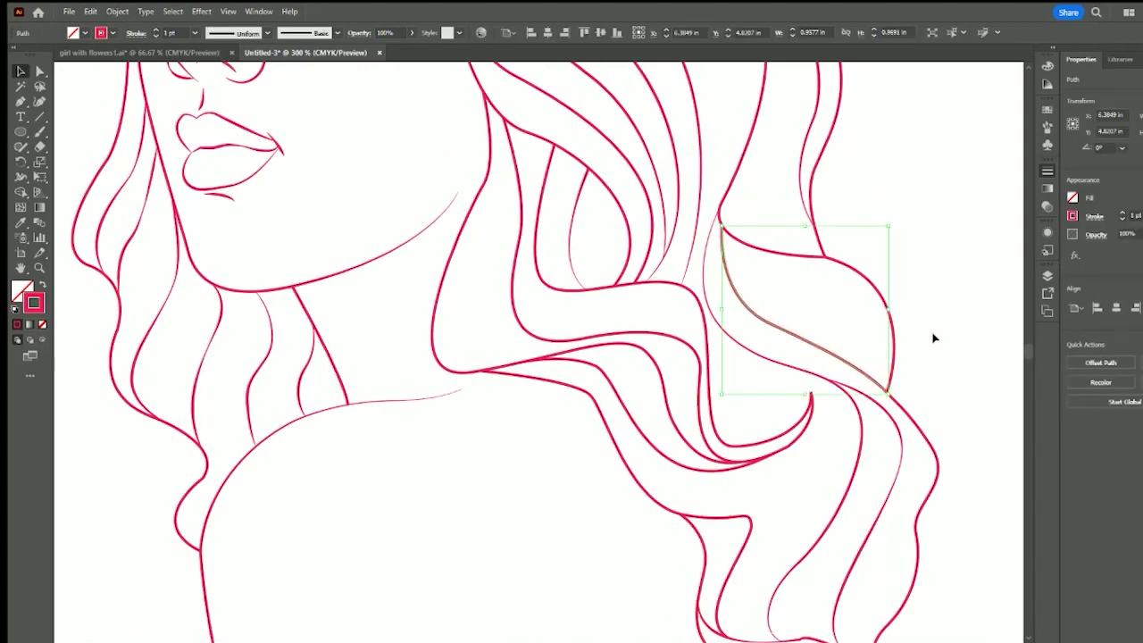
{"action": "left_click", "coordinate": [701, 304]}
{"action": "left_click", "coordinate": [236, 33]}
{"action": "left_click", "coordinate": [223, 143]}
Step: Taper the wavy strand beside the neck and the lower strand sweeping under the upturned curl with the wedge-shaped width profile
{"action": "left_click", "coordinate": [551, 317]}
{"action": "left_click", "coordinate": [516, 312]}
{"action": "left_click", "coordinate": [236, 33]}
{"action": "left_click", "coordinate": [223, 143]}
{"action": "left_click", "coordinate": [581, 364]}
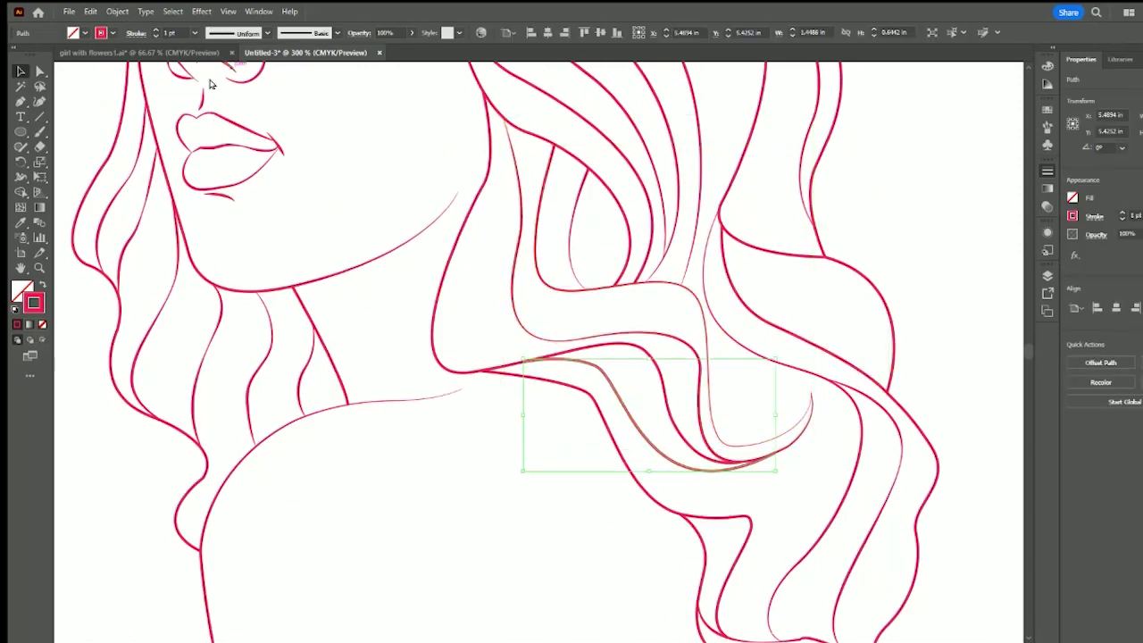
{"action": "left_click", "coordinate": [236, 33]}
{"action": "left_click", "coordinate": [223, 143]}
{"action": "left_click", "coordinate": [786, 324]}
Step: Taper the upper twisted bands of the gathered hair with the wedge-shaped width profile
{"action": "scroll", "coordinate": [786, 324], "scroll_direction": "down", "scroll_amount": 6}
{"action": "left_click", "coordinate": [786, 456]}
{"action": "left_click", "coordinate": [233, 34]}
{"action": "left_click", "coordinate": [224, 143]}
{"action": "left_click", "coordinate": [847, 427]}
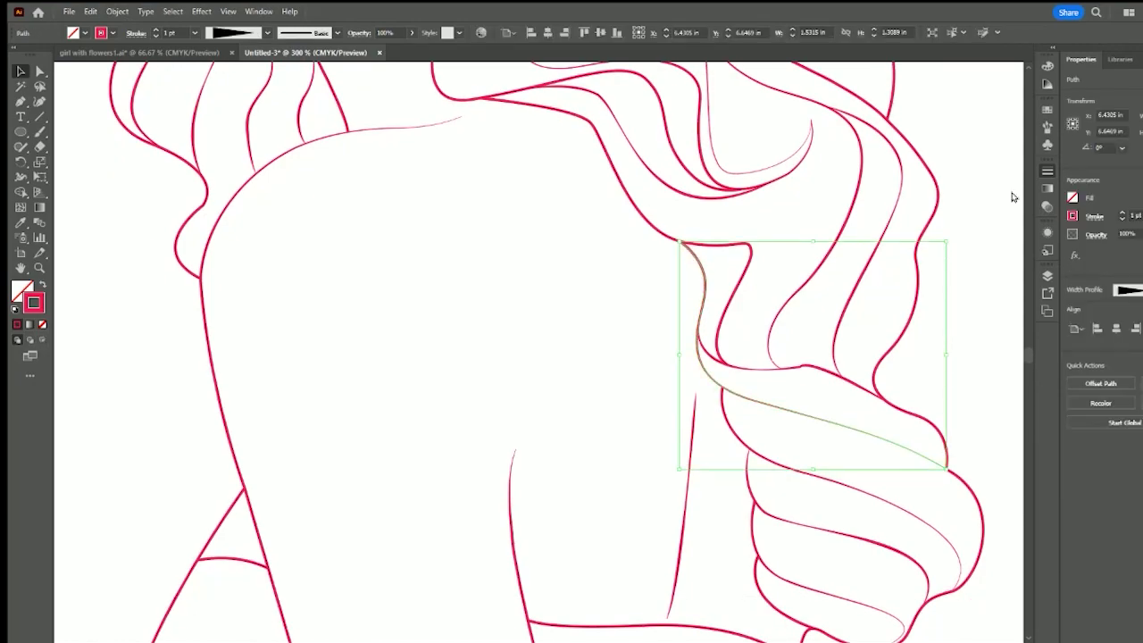
Step: Apply the double-bulge width profile to the edges of the wide wave beside the neck and the strand curving down from the cheek
{"action": "scroll", "coordinate": [977, 322], "scroll_direction": "up", "scroll_amount": 10}
{"action": "scroll", "coordinate": [975, 313], "scroll_direction": "down", "scroll_amount": 4}
{"action": "left_click", "coordinate": [757, 335]}
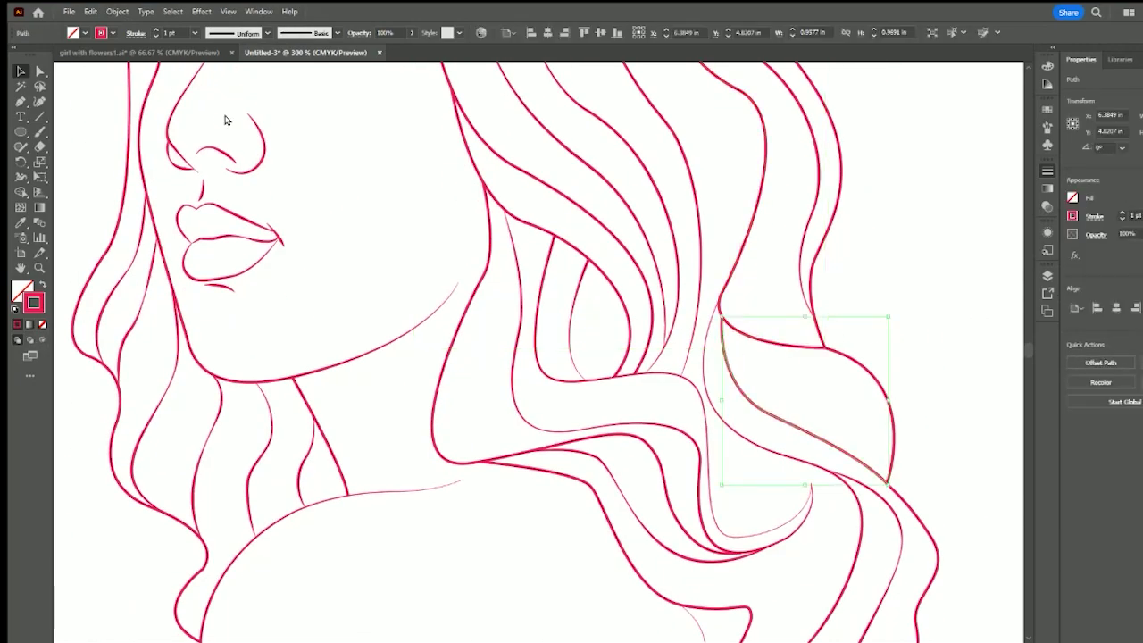
{"action": "left_click", "coordinate": [778, 336]}
{"action": "scroll", "coordinate": [768, 330], "scroll_direction": "up", "scroll_amount": 4}
{"action": "scroll", "coordinate": [760, 319], "scroll_direction": "down", "scroll_amount": 1}
{"action": "left_click", "coordinate": [510, 408]}
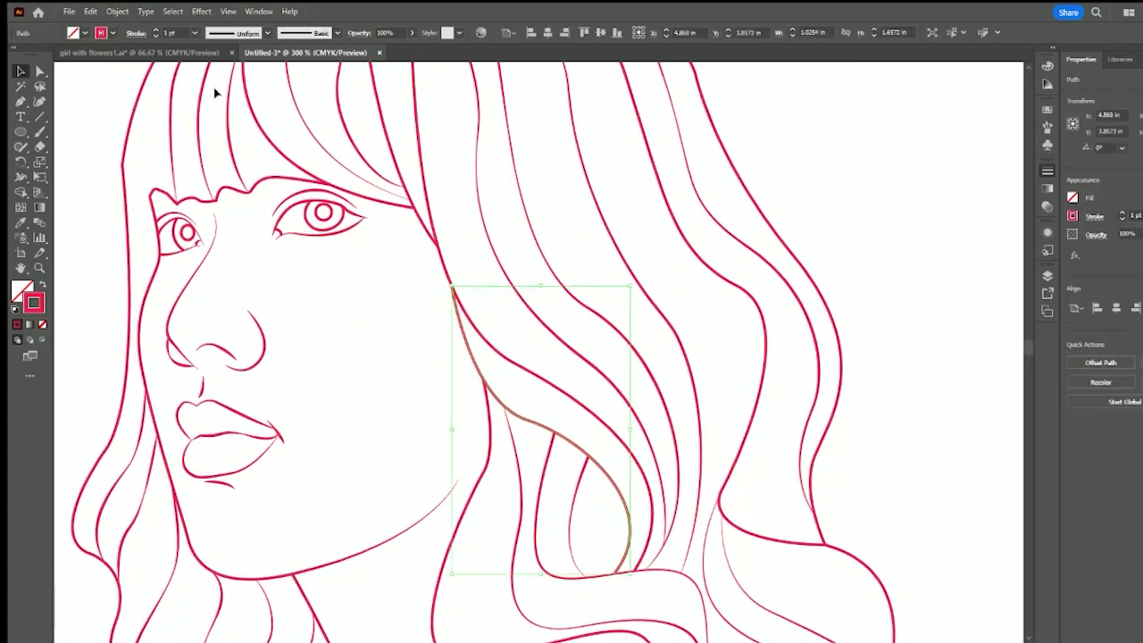
{"action": "left_click", "coordinate": [234, 33]}
{"action": "left_click", "coordinate": [223, 143]}
{"action": "left_click", "coordinate": [932, 357]}
Step: Select the entire line drawing and change its stroke colour to black
{"action": "scroll", "coordinate": [932, 358], "scroll_direction": "down", "scroll_amount": 4}
{"action": "key", "text": "ctrl+minus"}
{"action": "key", "text": "ctrl+minus"}
{"action": "key", "text": "ctrl+minus"}
{"action": "scroll", "coordinate": [932, 348], "scroll_direction": "down", "scroll_amount": 2}
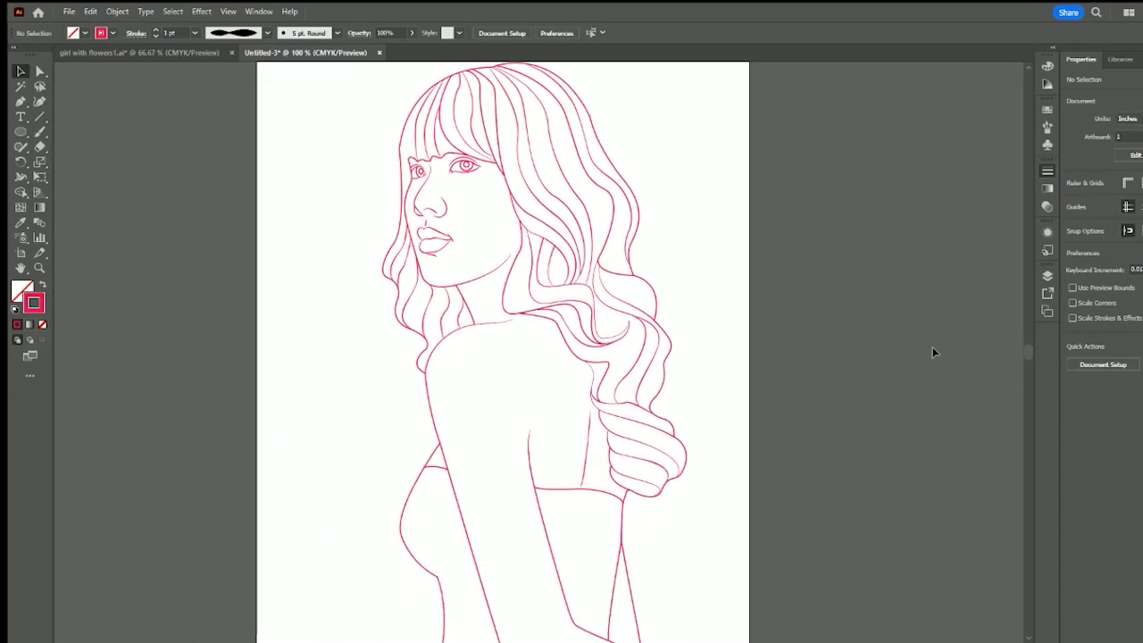
{"action": "scroll", "coordinate": [931, 348], "scroll_direction": "down", "scroll_amount": 2}
{"action": "scroll", "coordinate": [926, 349], "scroll_direction": "up", "scroll_amount": 3}
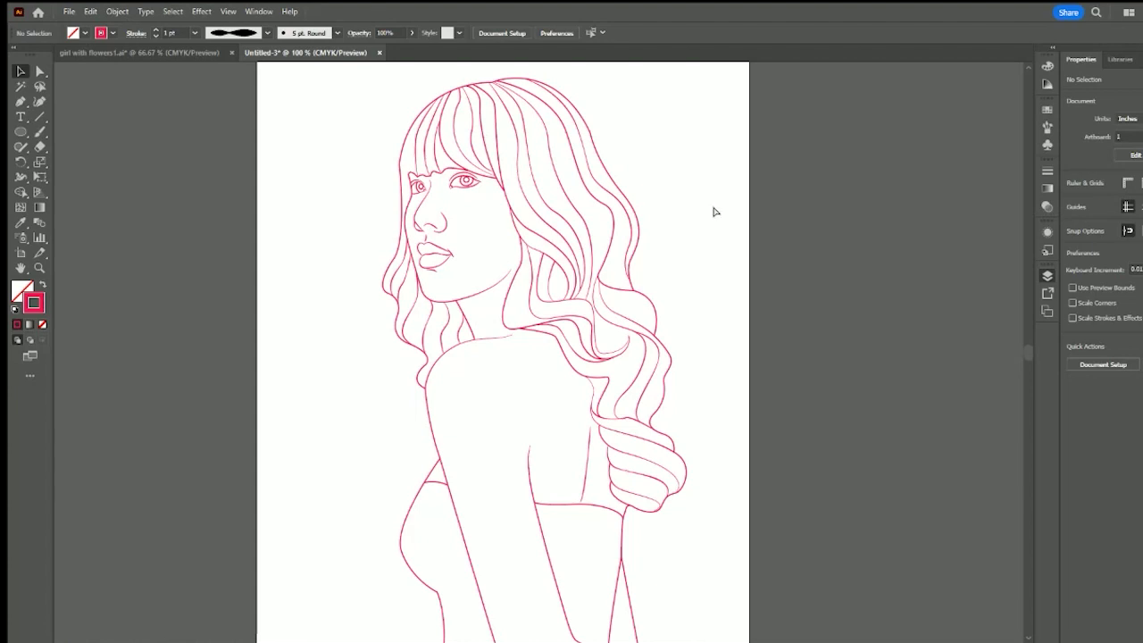
{"action": "key", "text": "ctrl+a"}
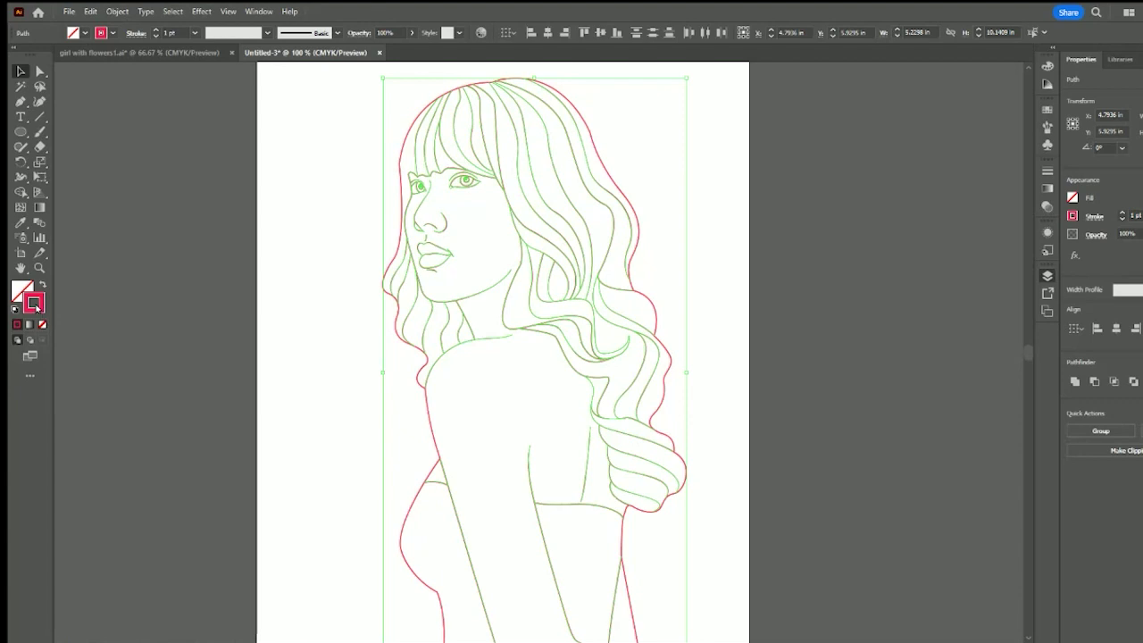
{"action": "key", "text": "ctrl+h"}
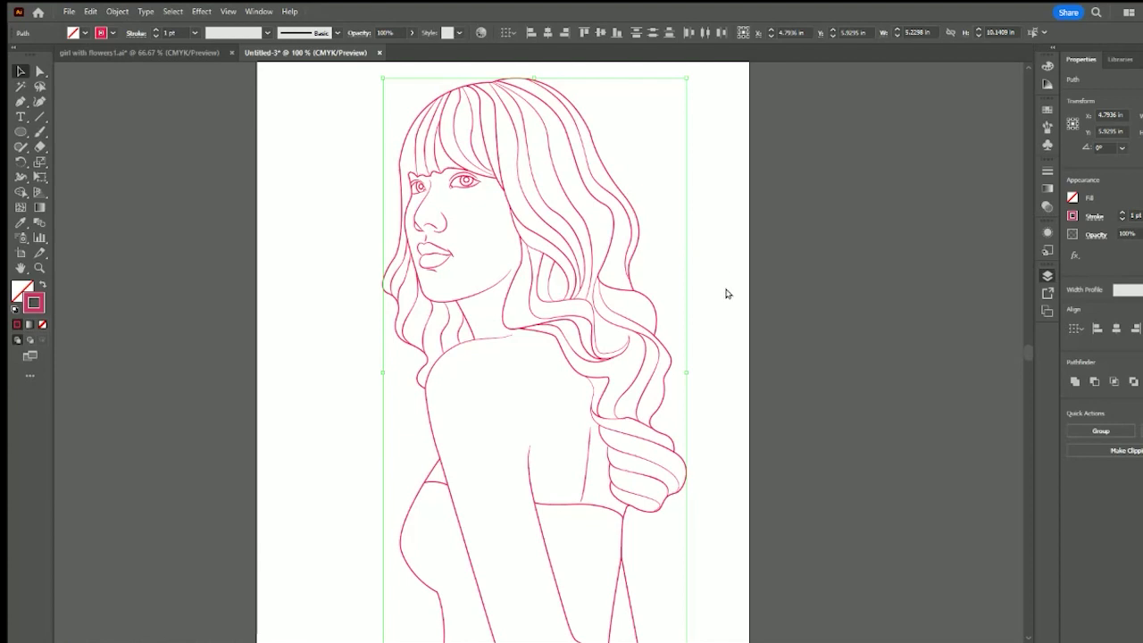
{"action": "key", "text": "ctrl+z"}
{"action": "key", "text": "ctrl+h"}
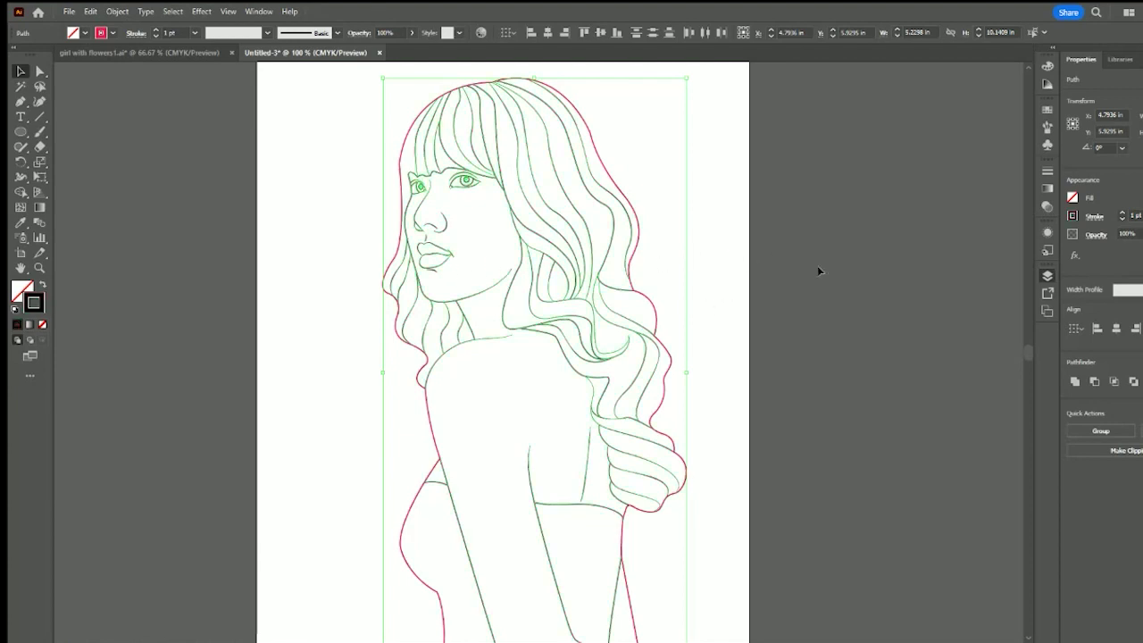
{"action": "left_click", "coordinate": [814, 266]}
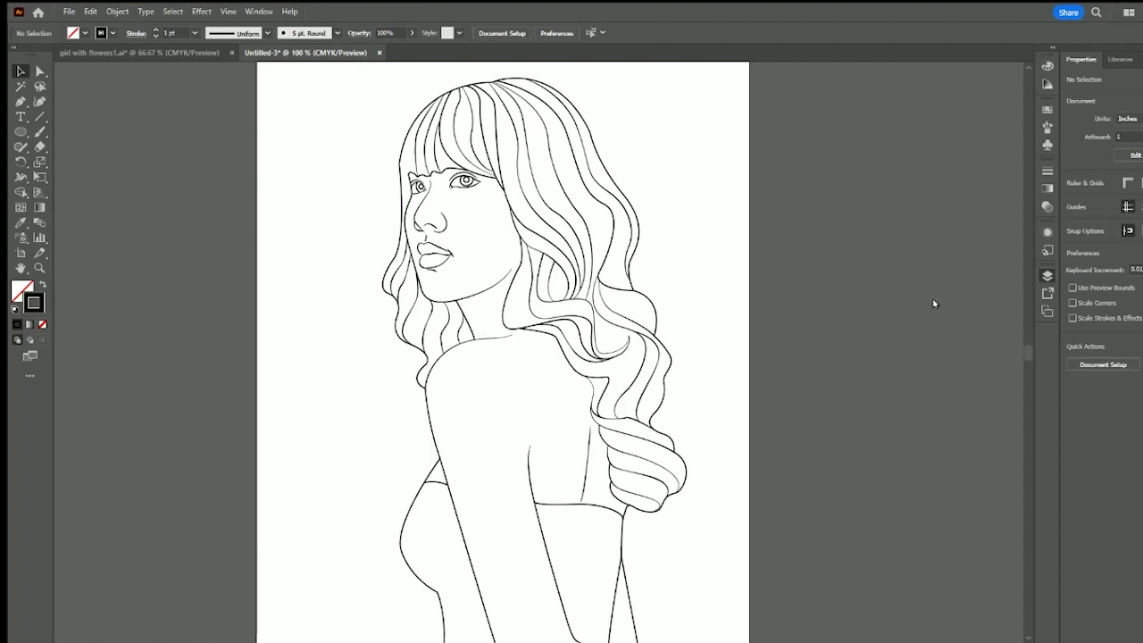
Step: Give the woman's outer silhouette path a white fill
{"action": "left_click", "coordinate": [425, 414]}
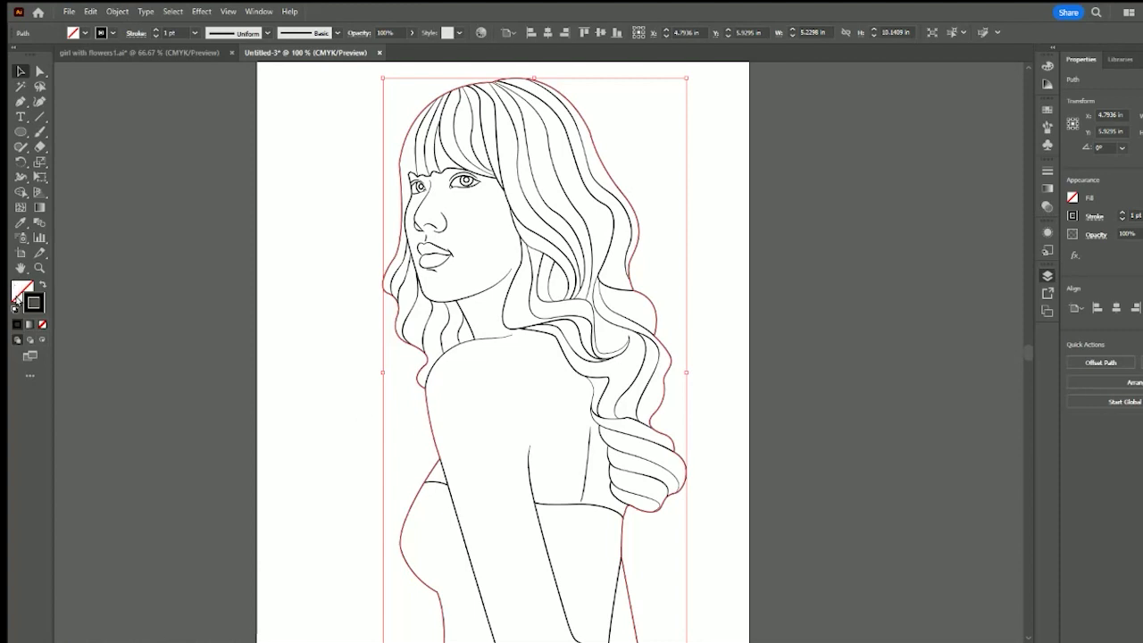
{"action": "left_click", "coordinate": [19, 290]}
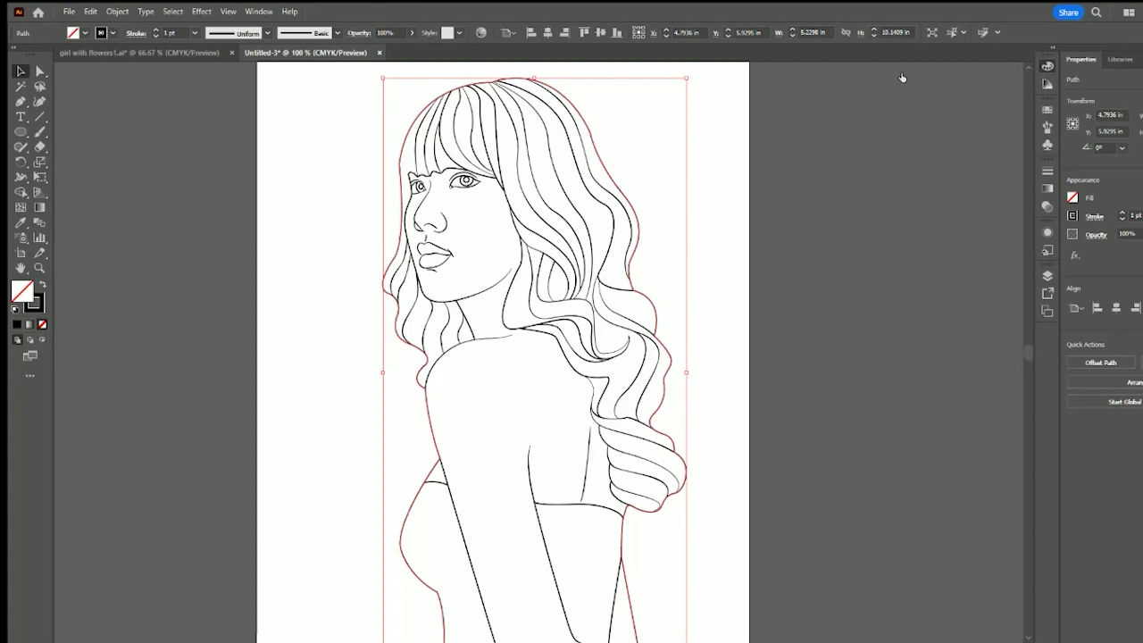
{"action": "key", "text": "d"}
{"action": "left_click", "coordinate": [132, 253]}
{"action": "left_click", "coordinate": [460, 413]}
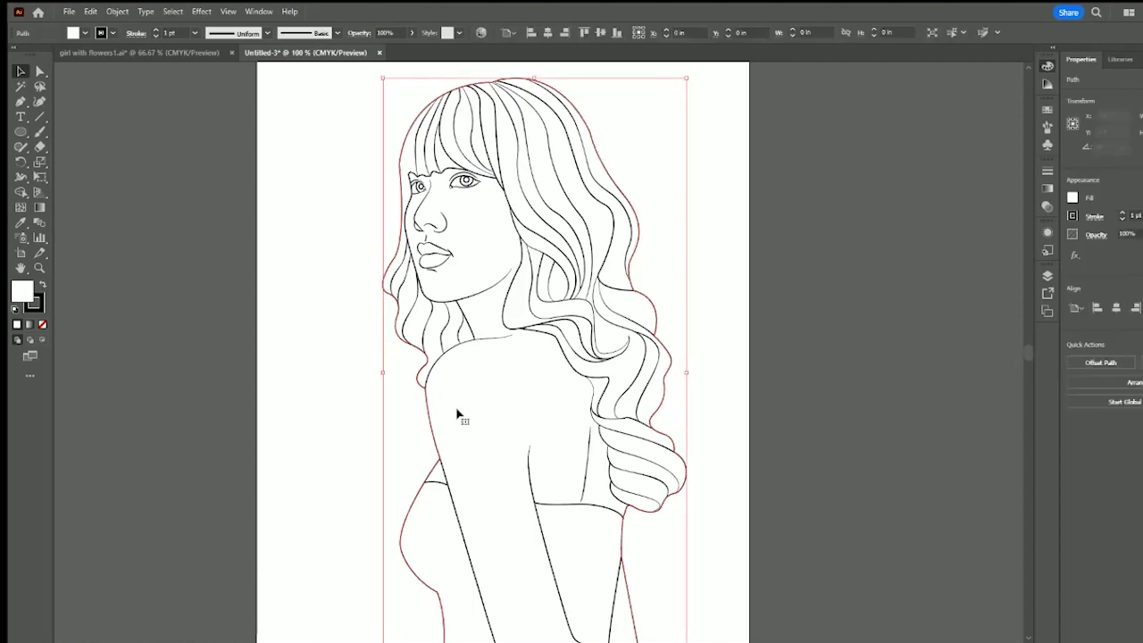
{"action": "left_click", "coordinate": [154, 351]}
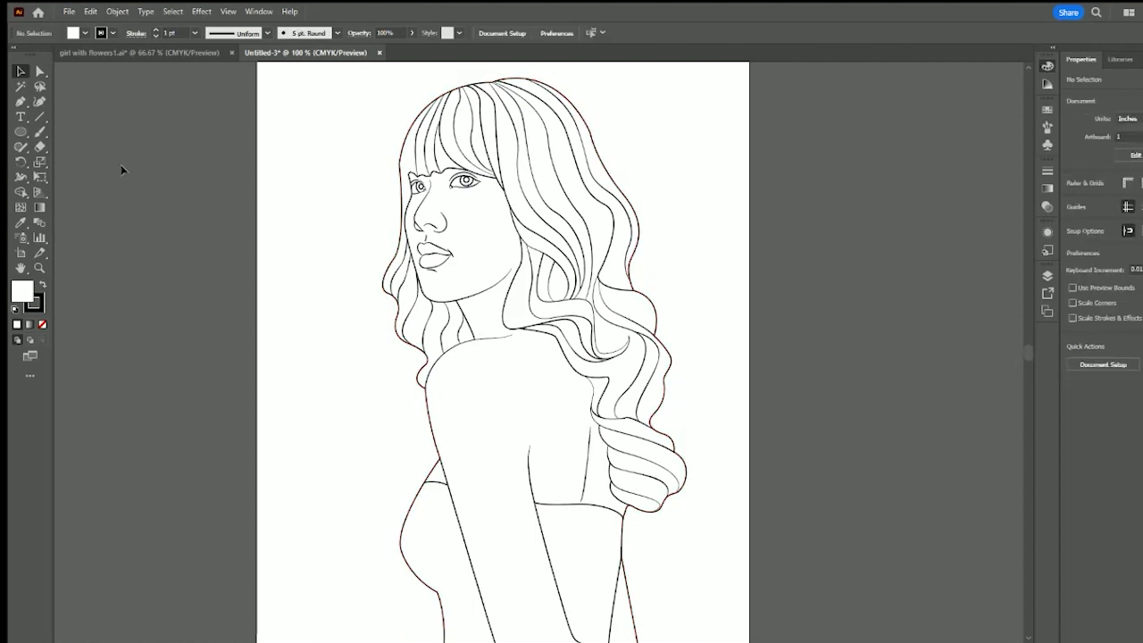
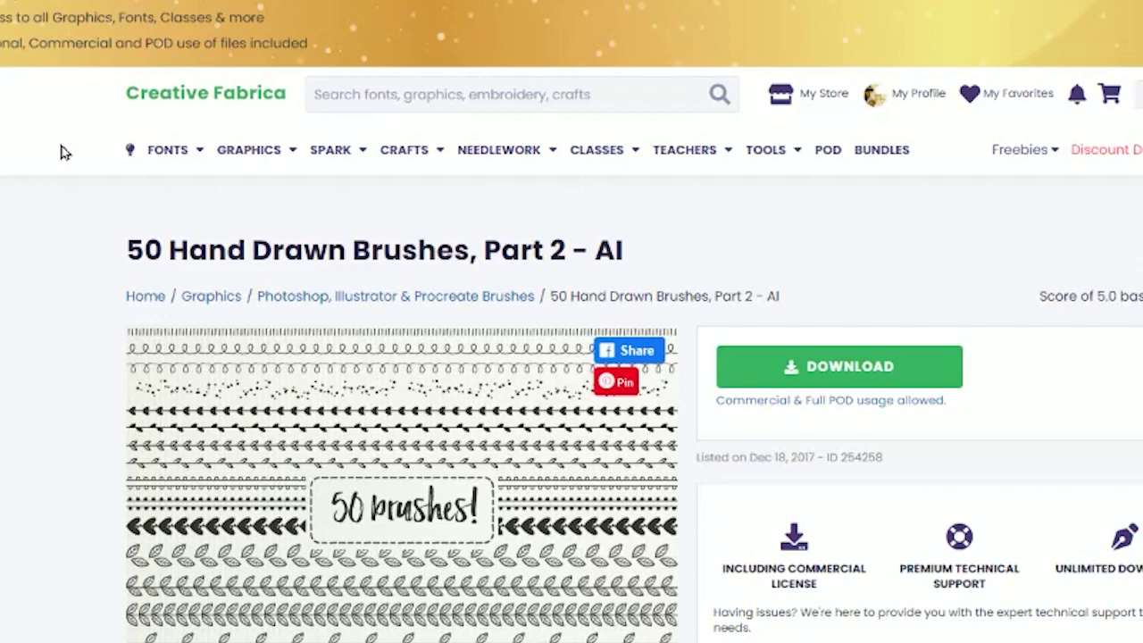
Step: In the browser, review the Creative Fabrica previews of the hand drawn brushes, the Daisy Flowers line art and the lily line art sets
{"action": "scroll", "coordinate": [62, 161], "scroll_direction": "down", "scroll_amount": 5}
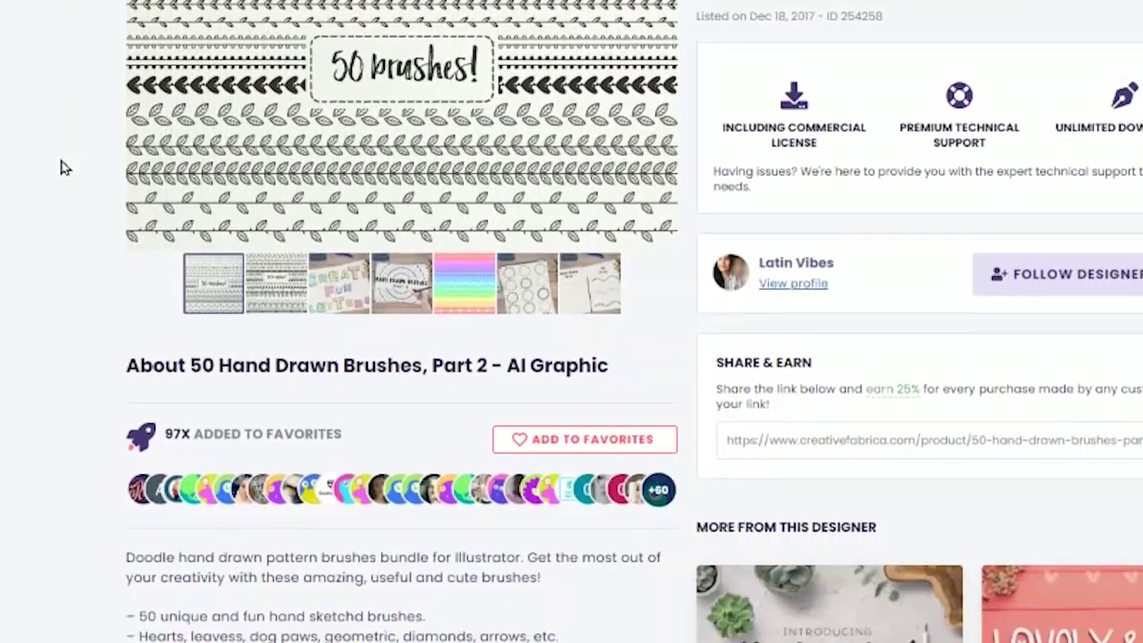
{"action": "scroll", "coordinate": [61, 168], "scroll_direction": "up", "scroll_amount": 5}
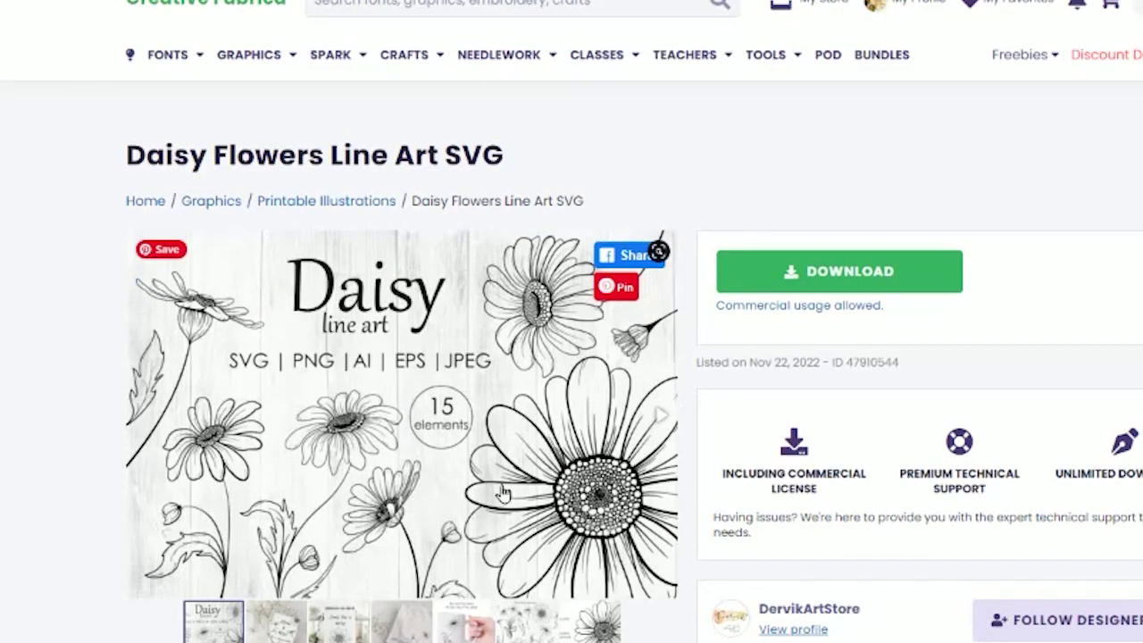
{"action": "left_click", "coordinate": [660, 416]}
{"action": "left_click", "coordinate": [659, 416]}
{"action": "left_click", "coordinate": [659, 416]}
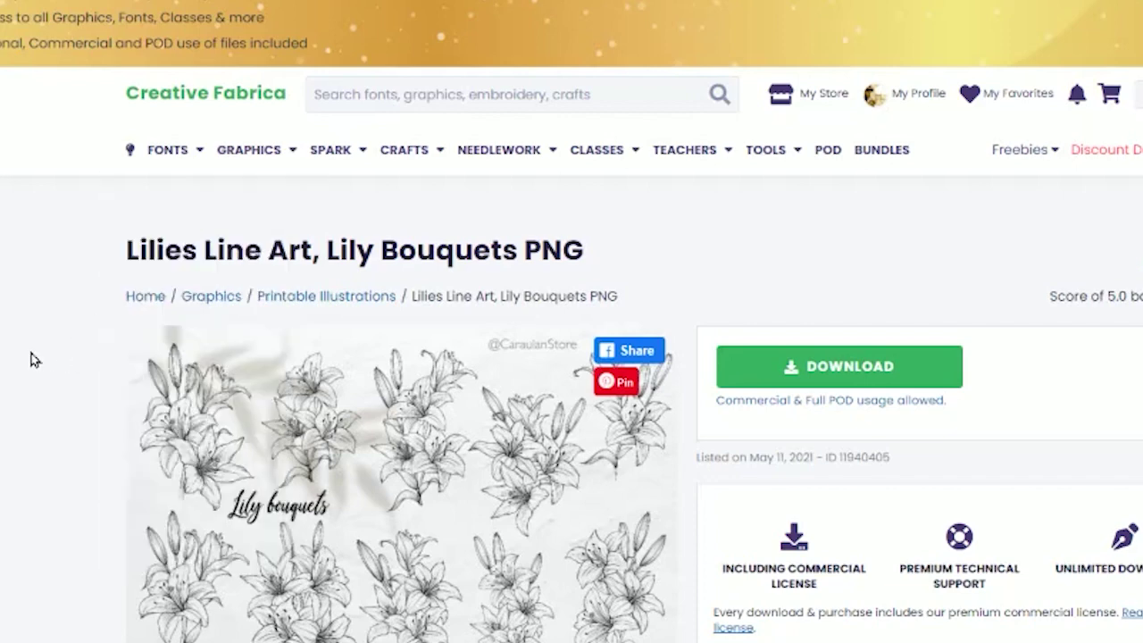
{"action": "scroll", "coordinate": [31, 357], "scroll_direction": "down", "scroll_amount": 1}
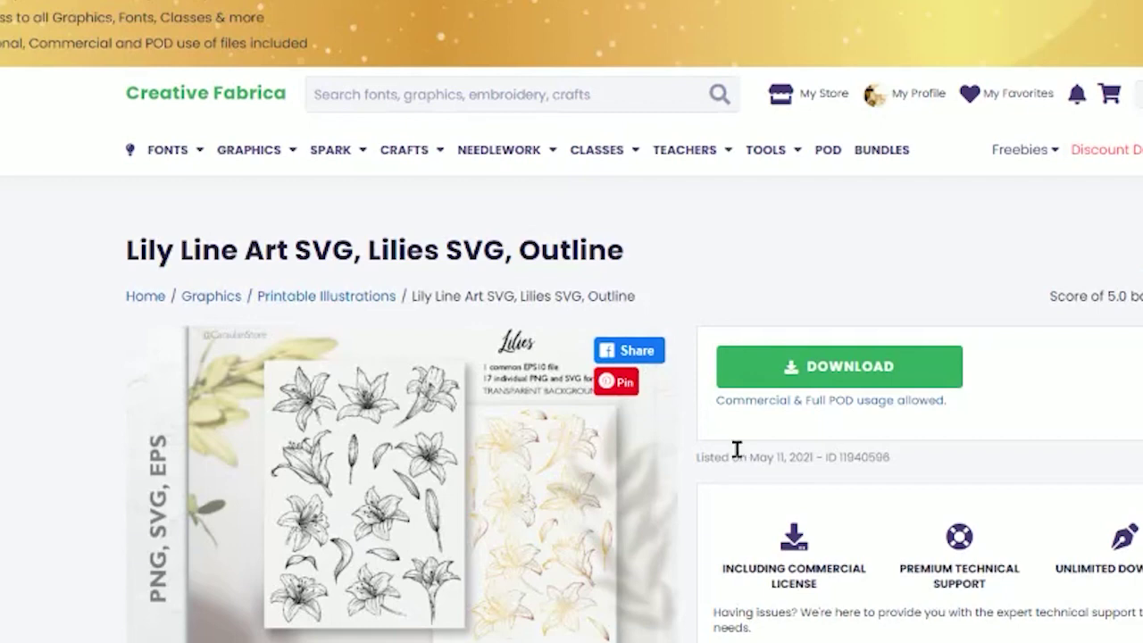
{"action": "scroll", "coordinate": [625, 446], "scroll_direction": "down", "scroll_amount": 1}
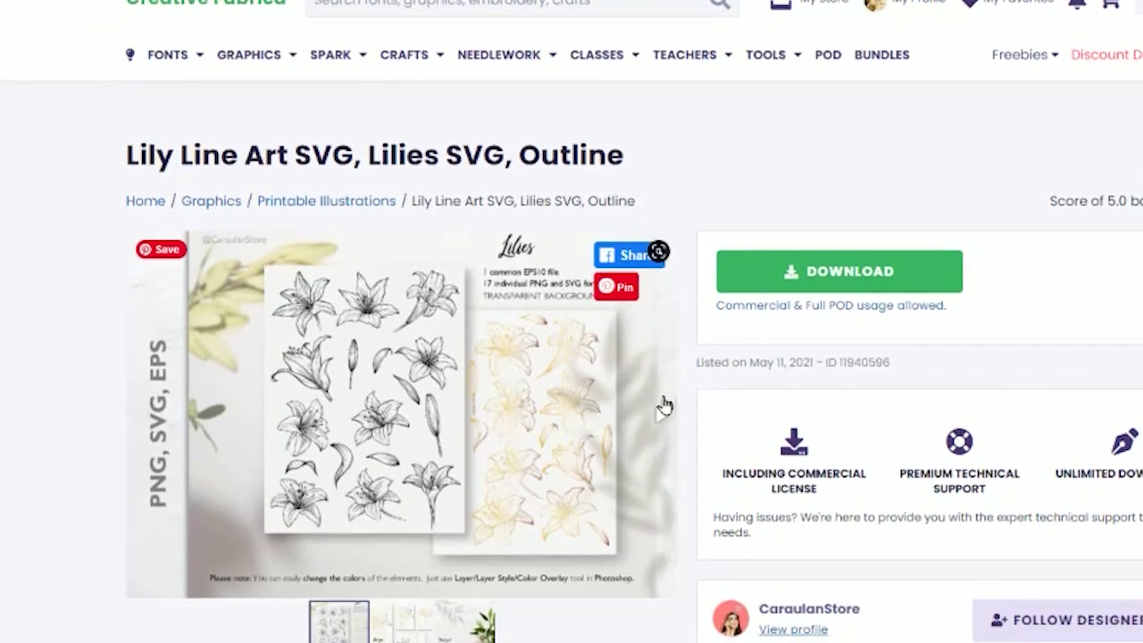
{"action": "left_click", "coordinate": [660, 415]}
{"action": "left_click", "coordinate": [660, 414]}
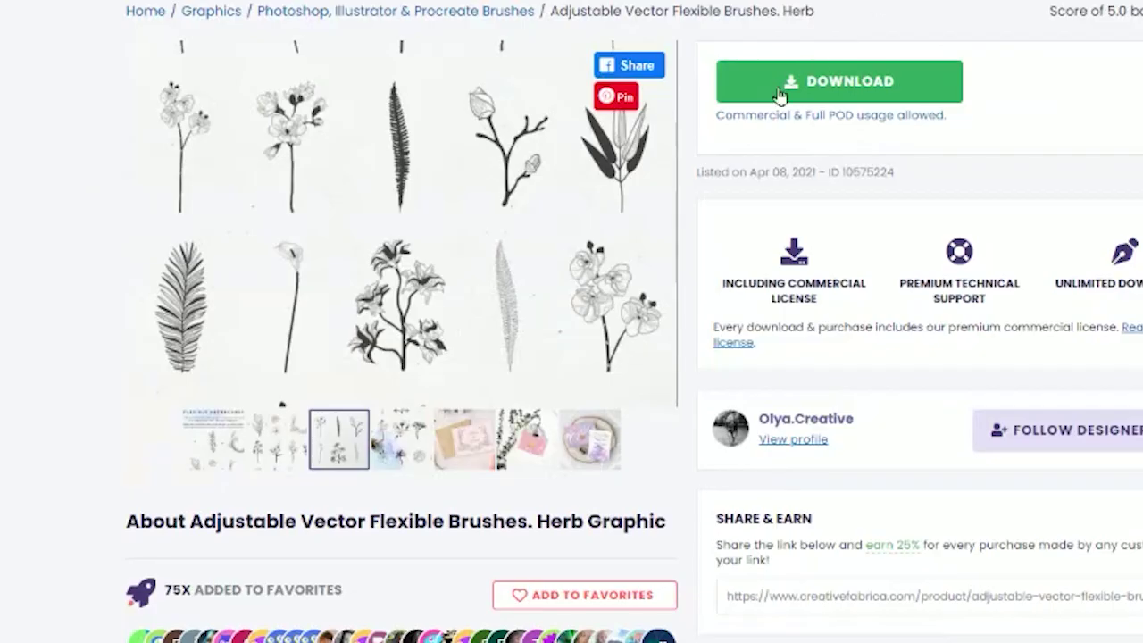
Step: Review the preview images of Adjustable Vector Flexible Brushes. Herb and 50 Hand Drawn Brushes, Part 2 on Creative Fabrica
{"action": "left_click", "coordinate": [662, 232]}
{"action": "left_click", "coordinate": [661, 233]}
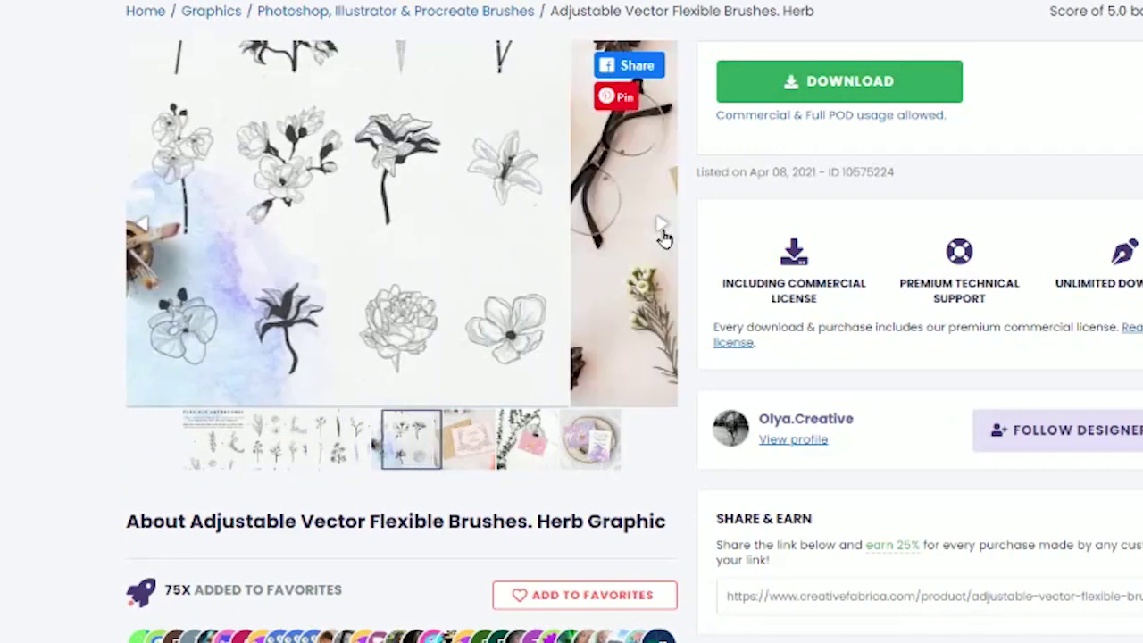
{"action": "left_click", "coordinate": [662, 233]}
{"action": "left_click", "coordinate": [662, 233]}
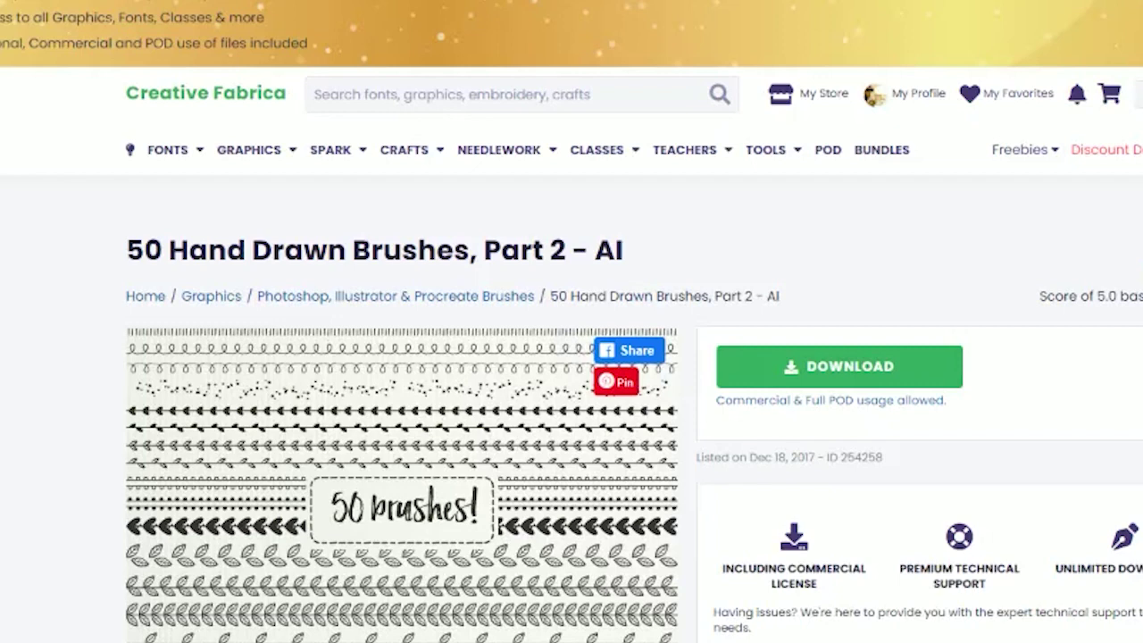
{"action": "left_click", "coordinate": [663, 516]}
{"action": "left_click", "coordinate": [664, 516]}
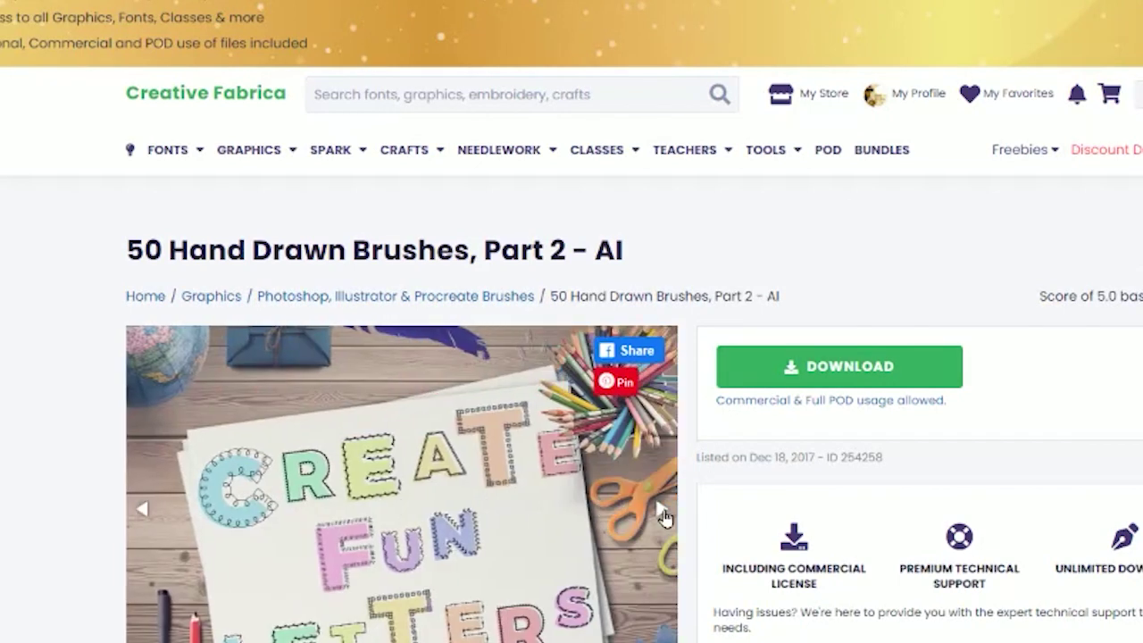
{"action": "left_click", "coordinate": [663, 516]}
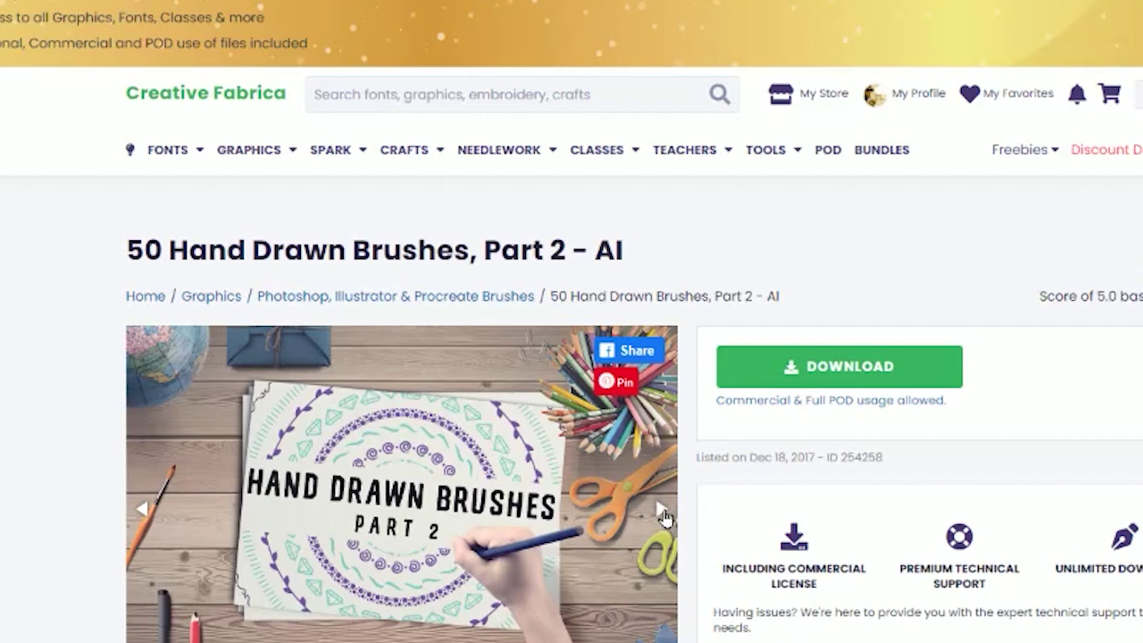
{"action": "left_click", "coordinate": [663, 515]}
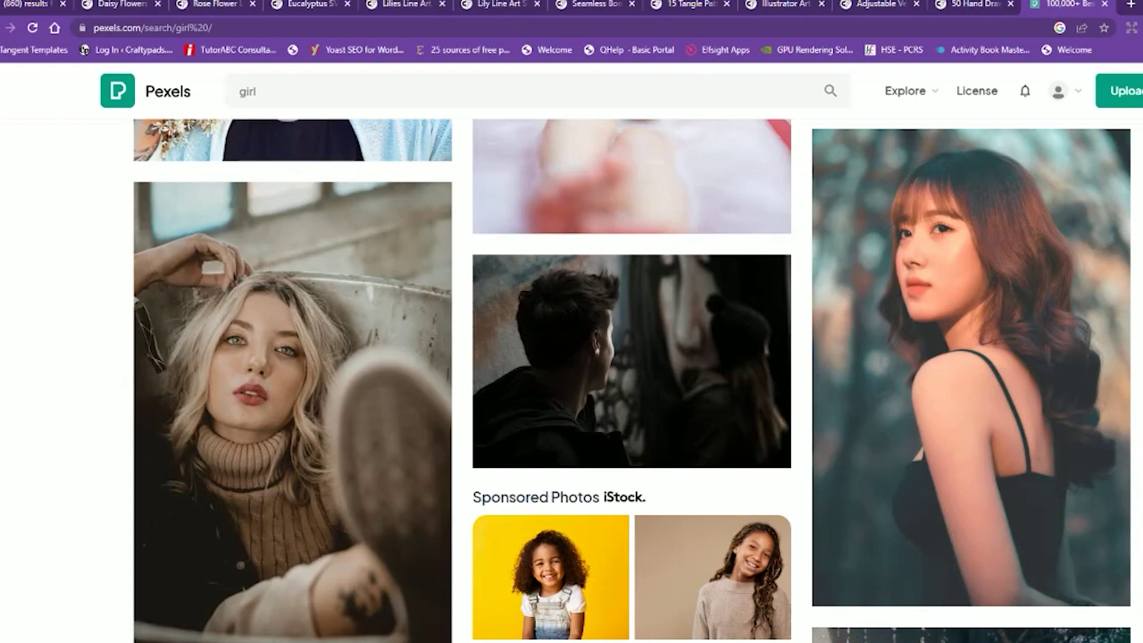
{"action": "left_click", "coordinate": [958, 4]}
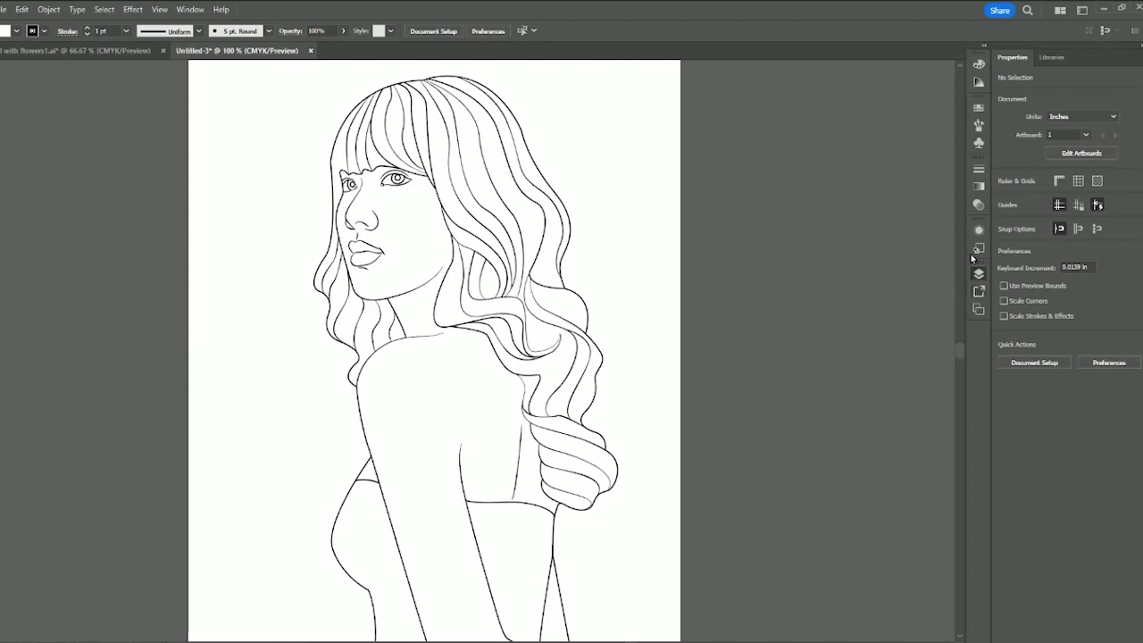
Step: Place the sunflower Artwork 26 from the Coloring Book Brushes library in the blank area in front of the woman's face
{"action": "left_click", "coordinate": [978, 127]}
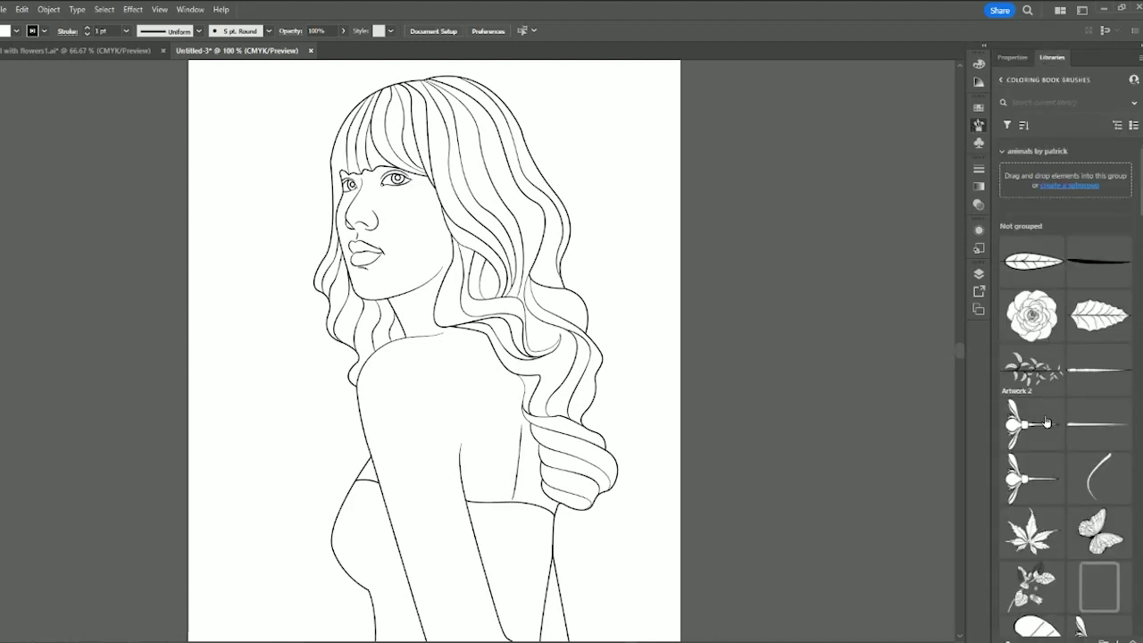
{"action": "scroll", "coordinate": [1047, 420], "scroll_direction": "down", "scroll_amount": 3}
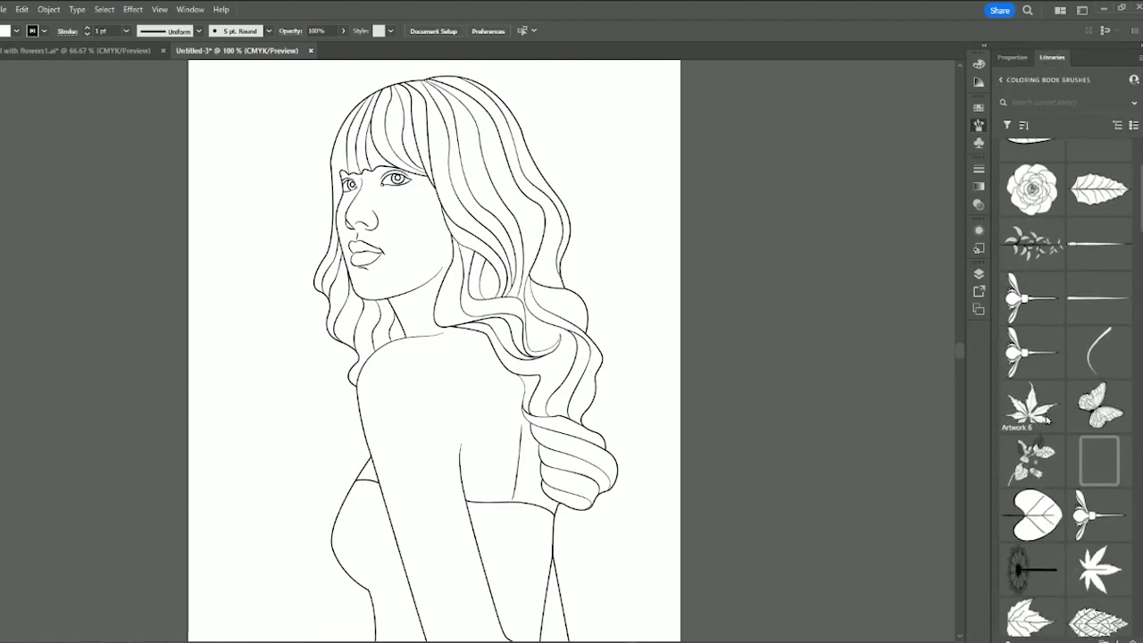
{"action": "scroll", "coordinate": [1047, 420], "scroll_direction": "down", "scroll_amount": 10}
{"action": "scroll", "coordinate": [1047, 420], "scroll_direction": "down", "scroll_amount": 2}
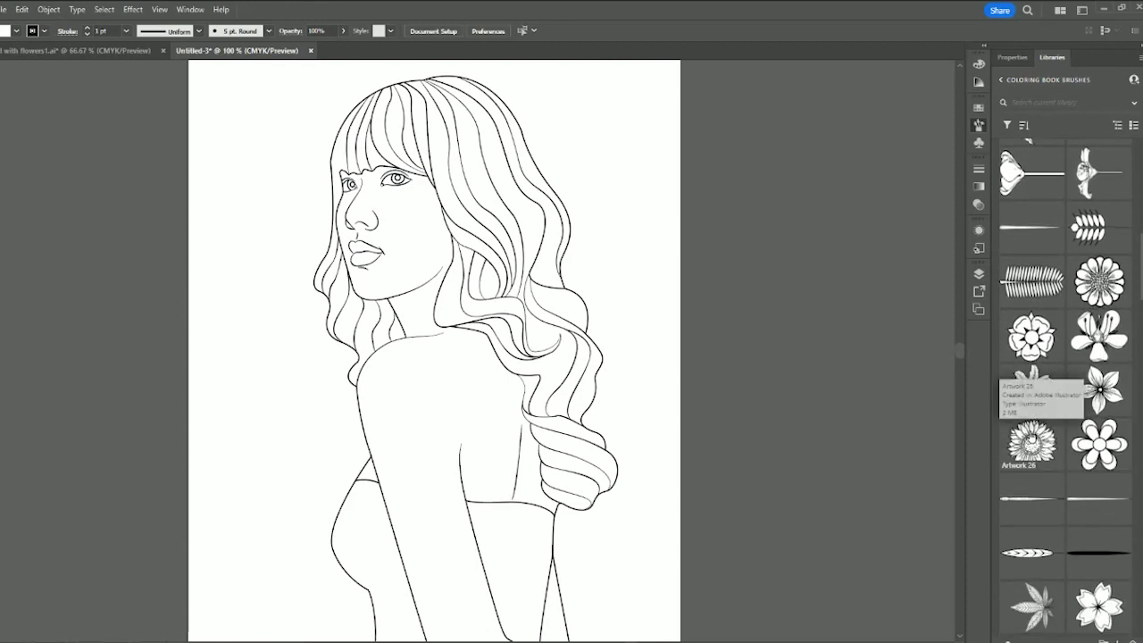
{"action": "left_click", "coordinate": [1032, 438]}
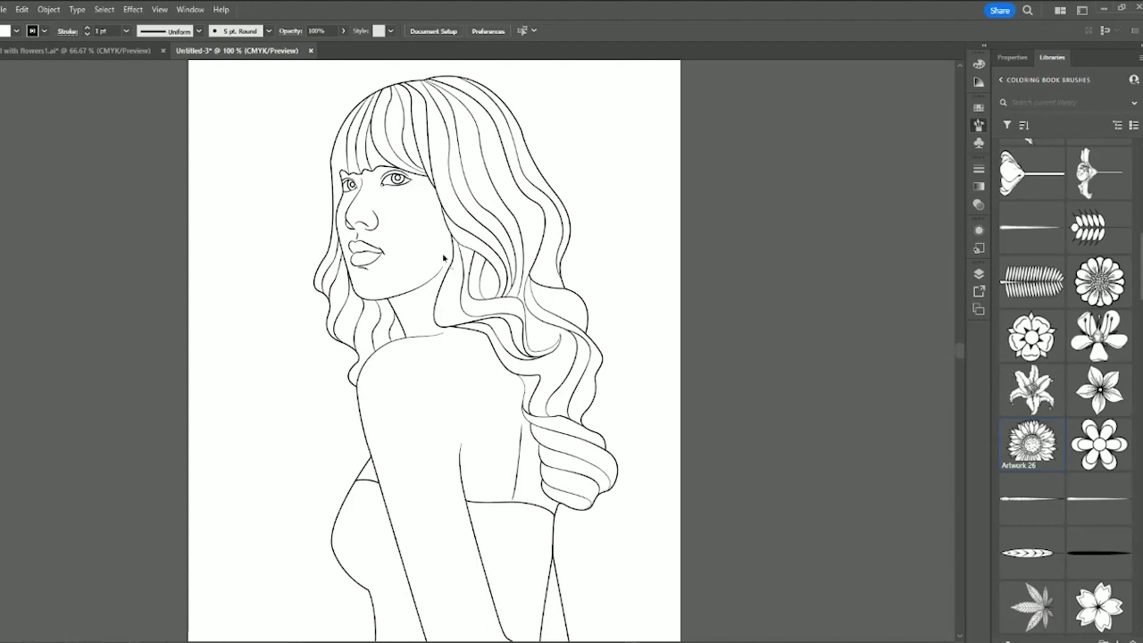
{"action": "left_click", "coordinate": [272, 217]}
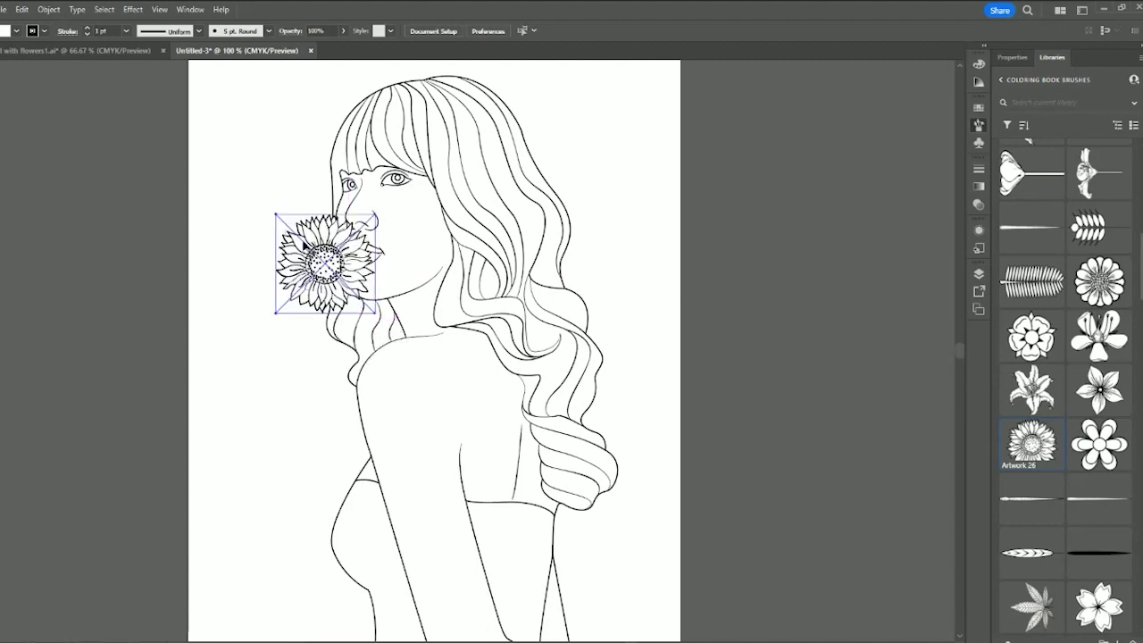
{"action": "left_click_drag", "start_coordinate": [320, 263], "coordinate": [271, 191]}
{"action": "double_click", "coordinate": [271, 190]}
{"action": "left_click", "coordinate": [122, 232]}
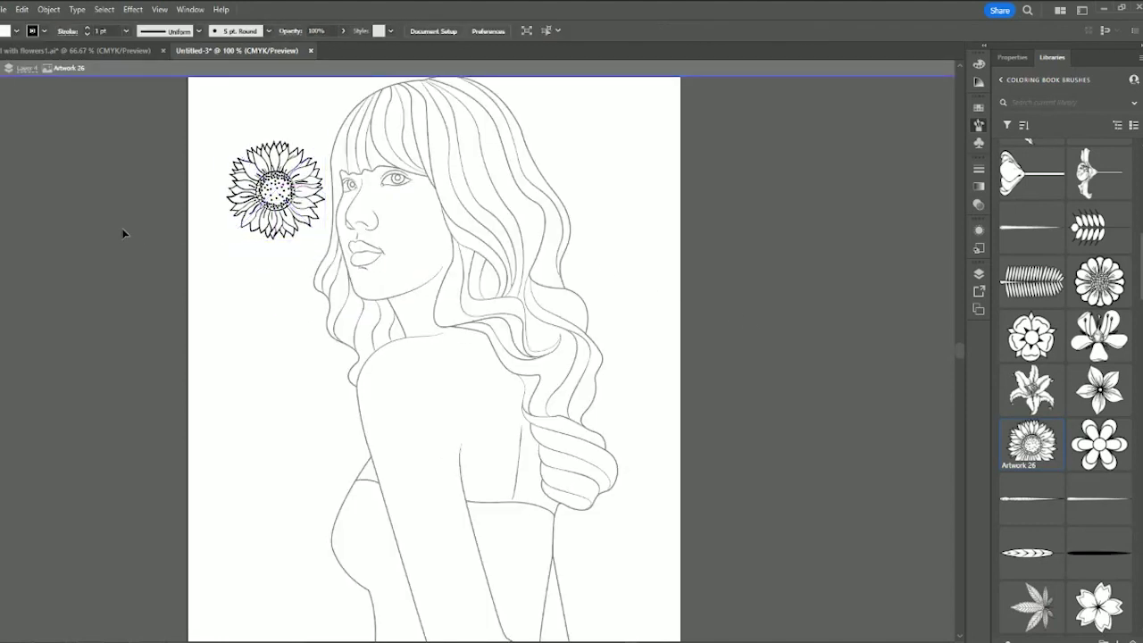
{"action": "double_click", "coordinate": [150, 136]}
Step: Move the sunflower onto the woman's hair beside her eye
{"action": "left_click", "coordinate": [243, 175]}
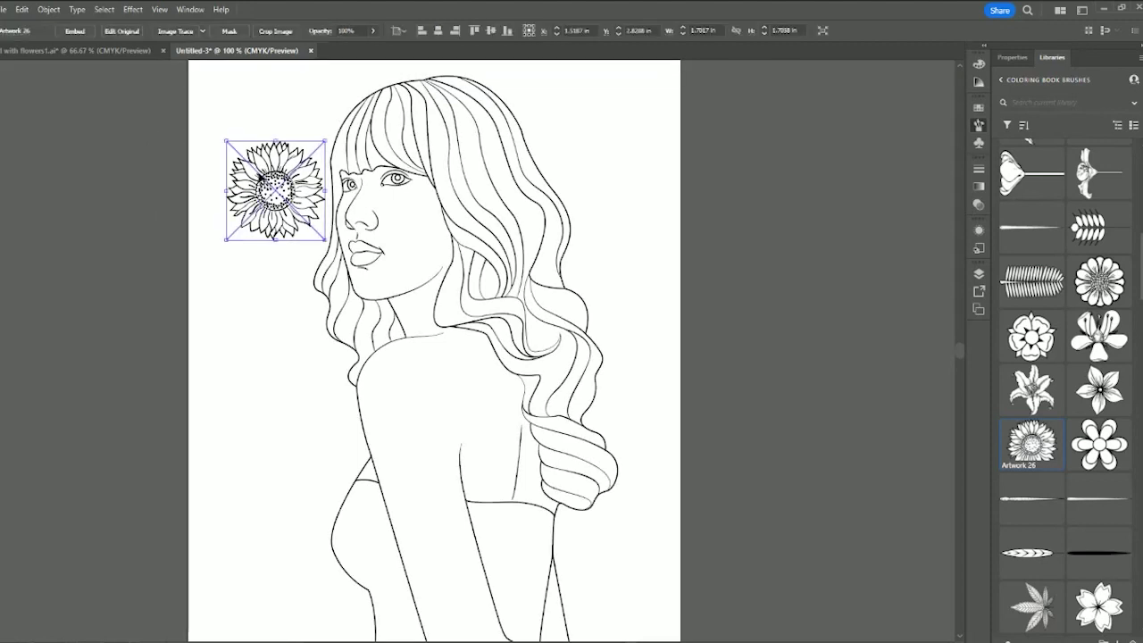
{"action": "left_click_drag", "start_coordinate": [265, 183], "coordinate": [537, 179]}
{"action": "left_click", "coordinate": [814, 294]}
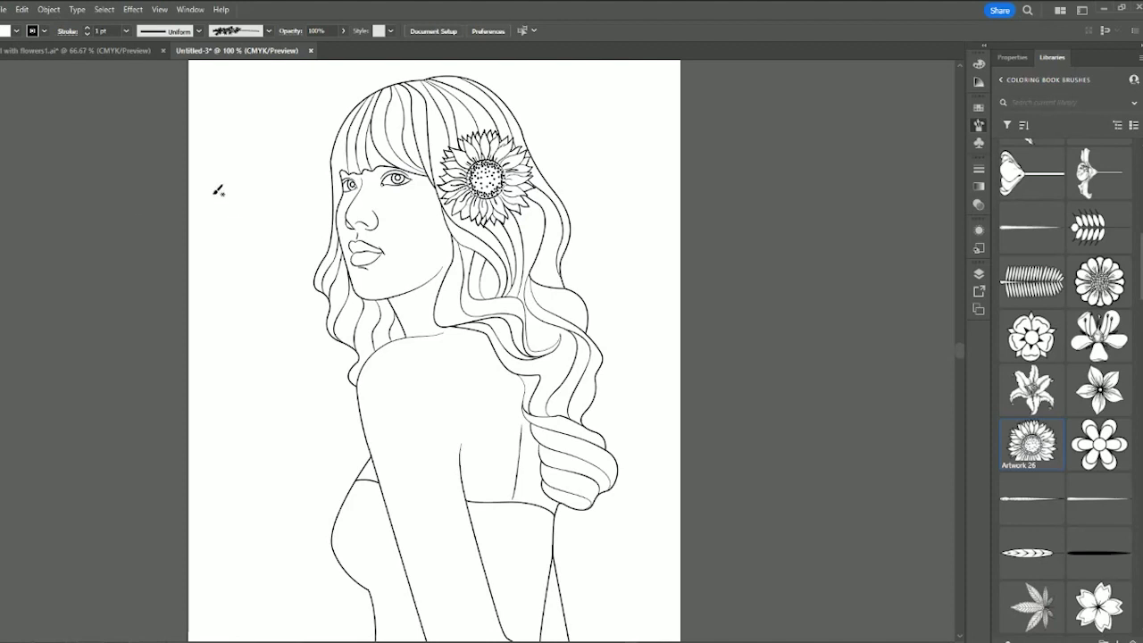
Step: Replace a short trial brush stroke with a tall, curved flowering stem running down the blank area in front of the woman
{"action": "mouse_move", "coordinate": [217, 199]}
{"action": "left_mouse_down"}
{"action": "mouse_move", "coordinate": [242, 224]}
{"action": "mouse_move", "coordinate": [245, 311]}
{"action": "mouse_move", "coordinate": [222, 373]}
{"action": "left_mouse_up"}
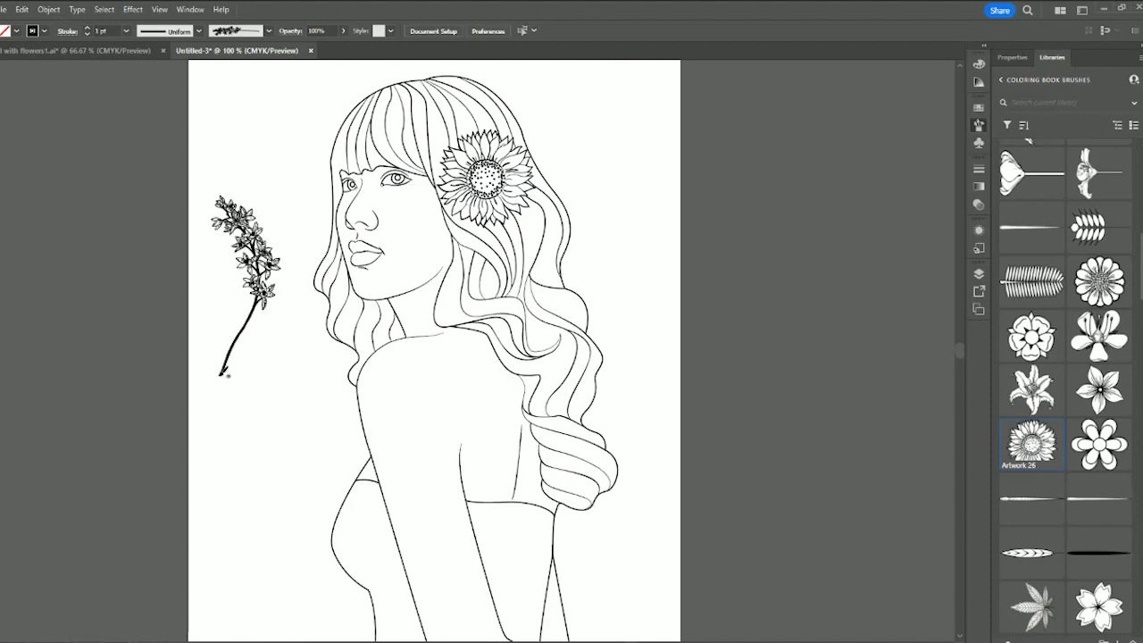
{"action": "key", "text": "ctrl+z"}
{"action": "mouse_move", "coordinate": [218, 140]}
{"action": "left_mouse_down"}
{"action": "mouse_move", "coordinate": [261, 321]}
{"action": "mouse_move", "coordinate": [234, 461]}
{"action": "mouse_move", "coordinate": [239, 532]}
{"action": "left_mouse_up"}
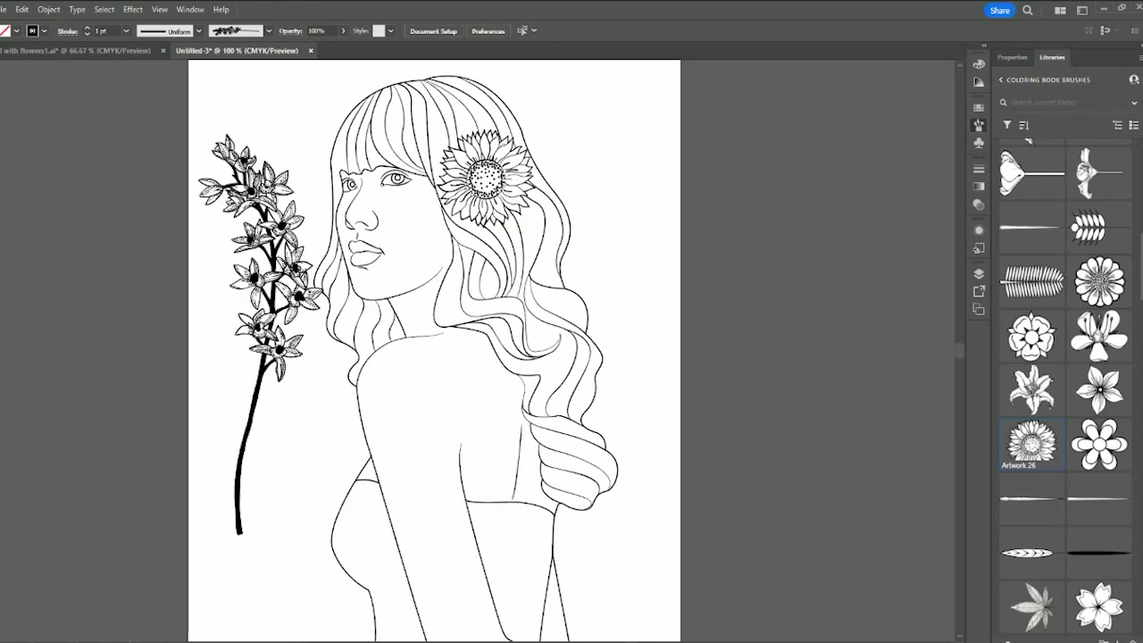
Step: Move the flowering stem beside the curls at the woman's back, down to the page's lower edge, and add a scatter-brush flower near the opposite corner
{"action": "mouse_move", "coordinate": [304, 267]}
{"action": "left_mouse_down"}
{"action": "mouse_move", "coordinate": [362, 296]}
{"action": "mouse_move", "coordinate": [636, 329]}
{"action": "mouse_move", "coordinate": [630, 368]}
{"action": "mouse_move", "coordinate": [608, 391]}
{"action": "mouse_move", "coordinate": [625, 377]}
{"action": "left_mouse_up"}
{"action": "scroll", "coordinate": [625, 375], "scroll_direction": "down", "scroll_amount": 3}
{"action": "mouse_move", "coordinate": [642, 305]}
{"action": "left_mouse_down"}
{"action": "mouse_move", "coordinate": [650, 327]}
{"action": "mouse_move", "coordinate": [651, 310]}
{"action": "left_mouse_up"}
{"action": "left_click_drag", "start_coordinate": [636, 307], "coordinate": [637, 302]}
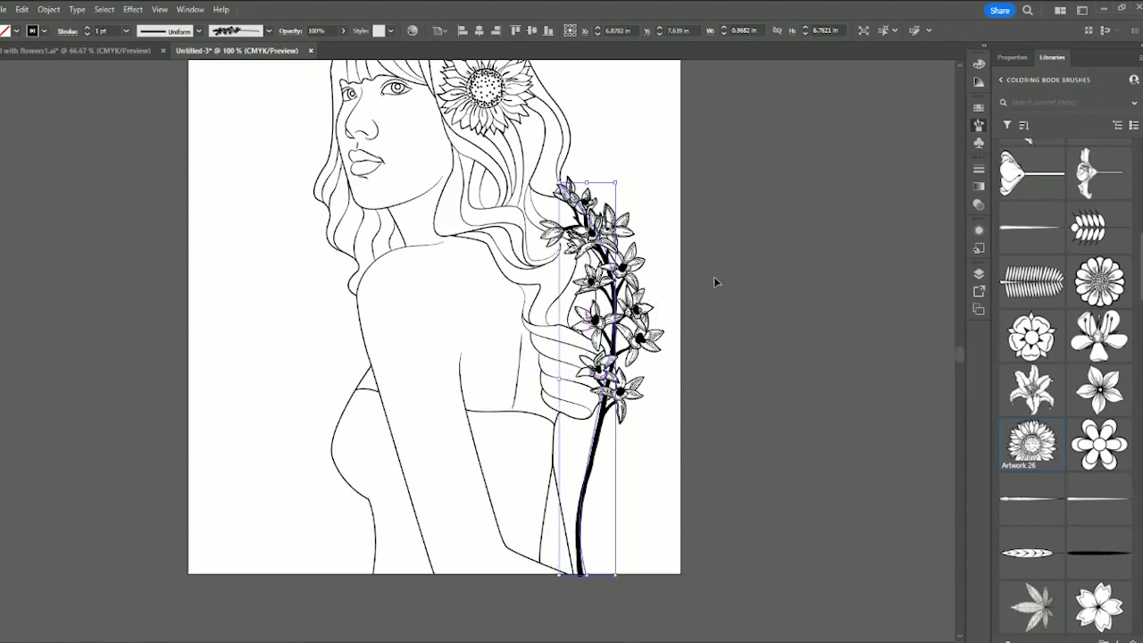
{"action": "left_click", "coordinate": [725, 282]}
{"action": "scroll", "coordinate": [725, 281], "scroll_direction": "up", "scroll_amount": 1}
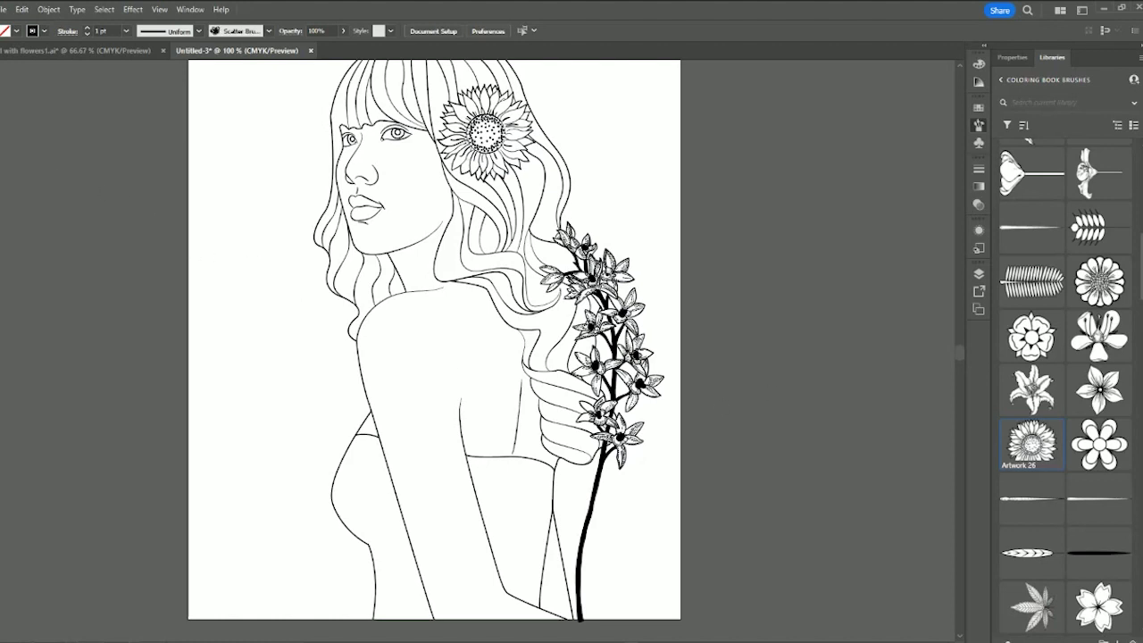
{"action": "left_click", "coordinate": [197, 175]}
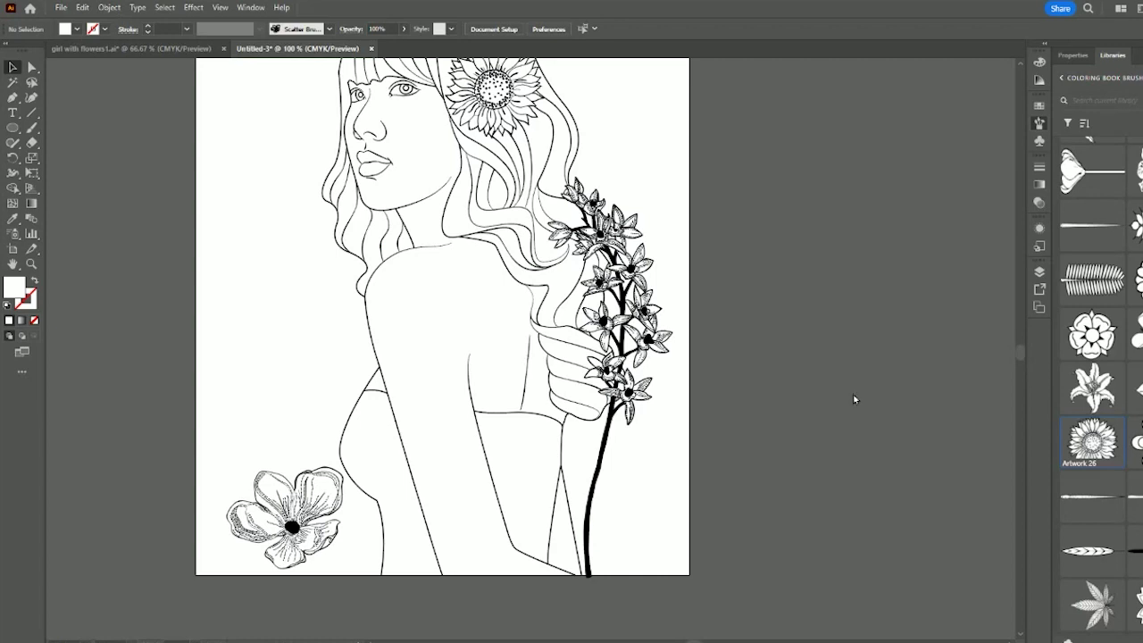
Step: Try several floral brush strokes in the blank area in front of the woman with default colors
{"action": "key", "text": "d"}
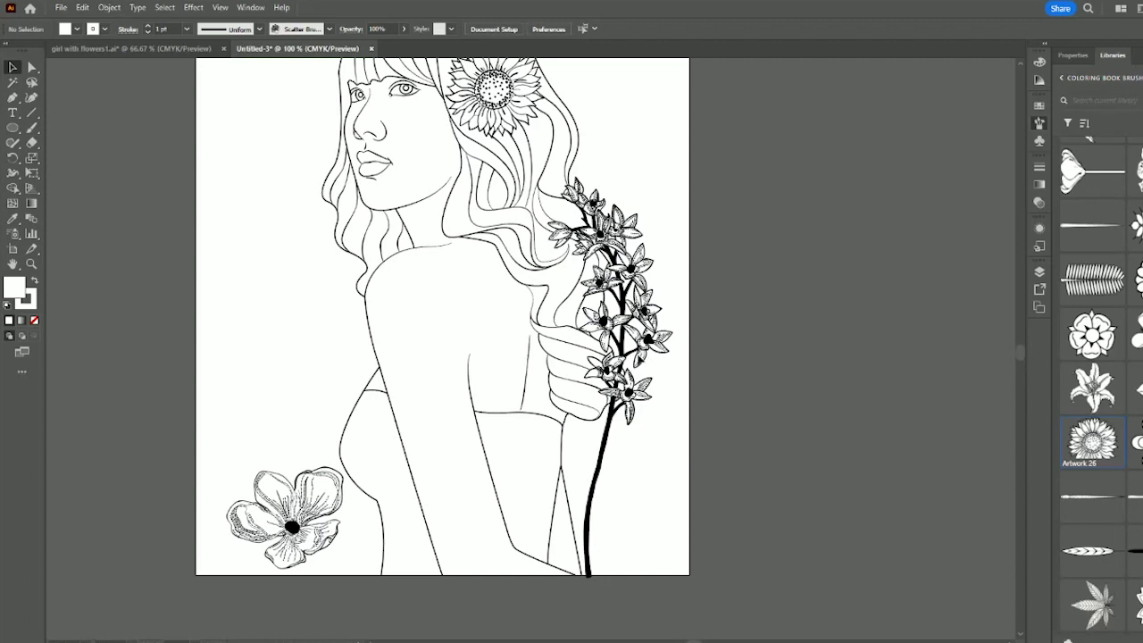
{"action": "left_click", "coordinate": [30, 129]}
{"action": "left_click_drag", "start_coordinate": [211, 191], "coordinate": [309, 375]}
{"action": "key", "text": "ctrl+z"}
{"action": "key", "text": "ctrl+z"}
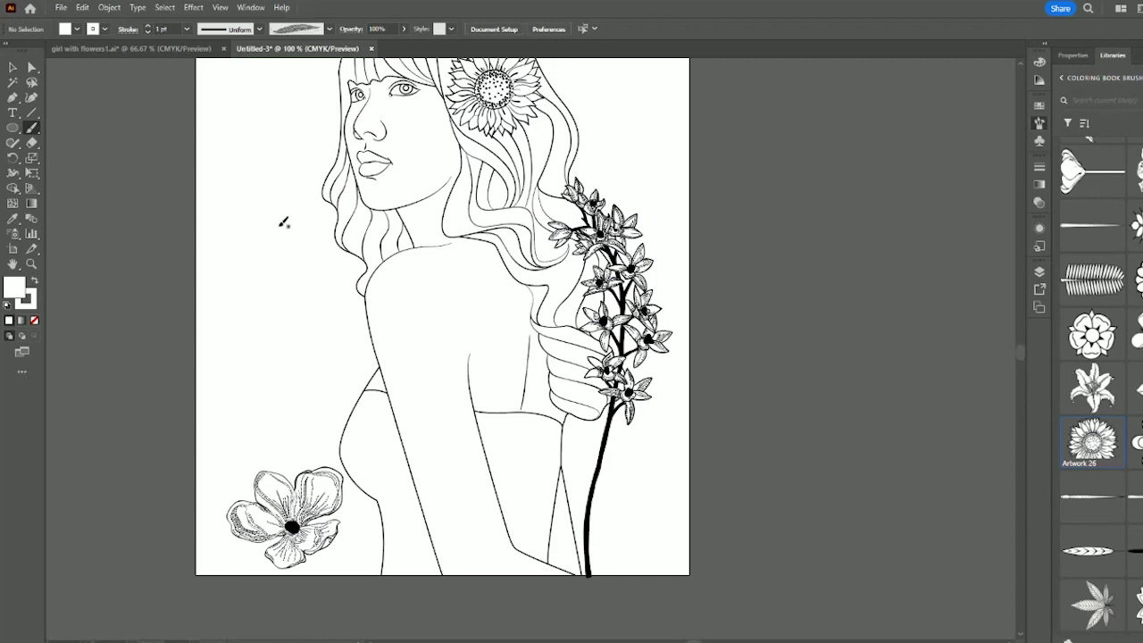
{"action": "mouse_move", "coordinate": [288, 211]}
{"action": "left_mouse_down"}
{"action": "mouse_move", "coordinate": [277, 284]}
{"action": "mouse_move", "coordinate": [328, 434]}
{"action": "left_mouse_up"}
{"action": "key", "text": "ctrl+z"}
{"action": "left_click_drag", "start_coordinate": [316, 291], "coordinate": [424, 556]}
{"action": "mouse_move", "coordinate": [268, 372]}
{"action": "left_mouse_down"}
{"action": "mouse_move", "coordinate": [332, 464]}
{"action": "mouse_move", "coordinate": [463, 562]}
{"action": "left_mouse_up"}
{"action": "key", "text": "ctrl+z"}
{"action": "key", "text": "ctrl+z"}
Step: Draw a tall S-shaped path with the Pen tool in the blank area in front of the woman's shoulder
{"action": "left_click", "coordinate": [12, 96]}
{"action": "left_click", "coordinate": [255, 191]}
{"action": "left_click_drag", "start_coordinate": [243, 301], "coordinate": [292, 371]}
{"action": "left_click", "coordinate": [310, 430]}
{"action": "left_click_drag", "start_coordinate": [302, 460], "coordinate": [291, 525]}
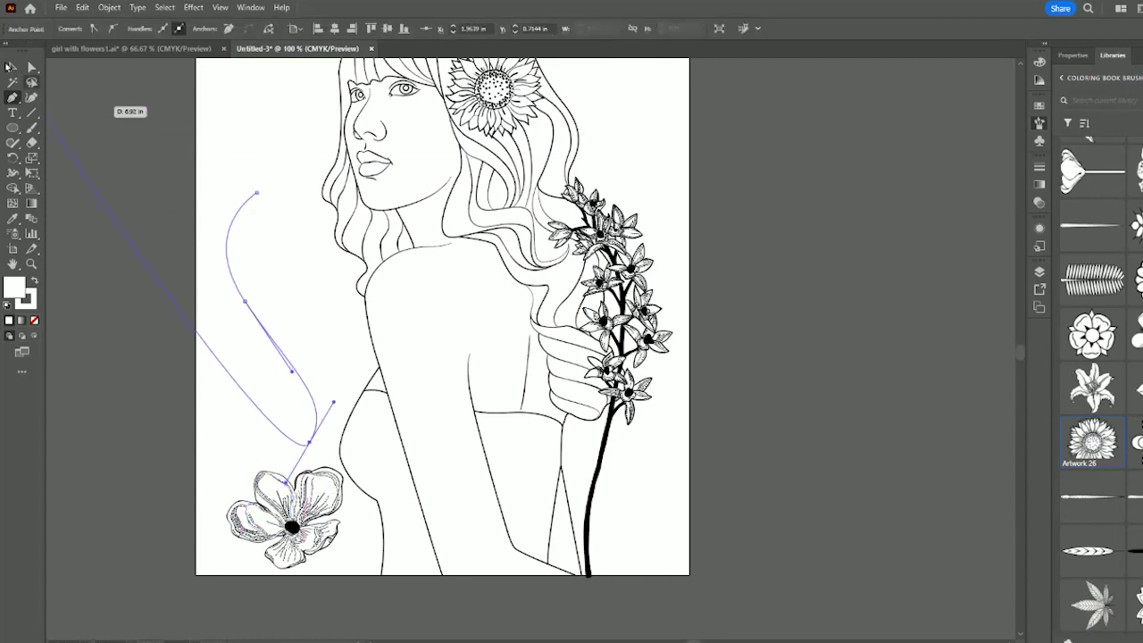
{"action": "key", "text": "v"}
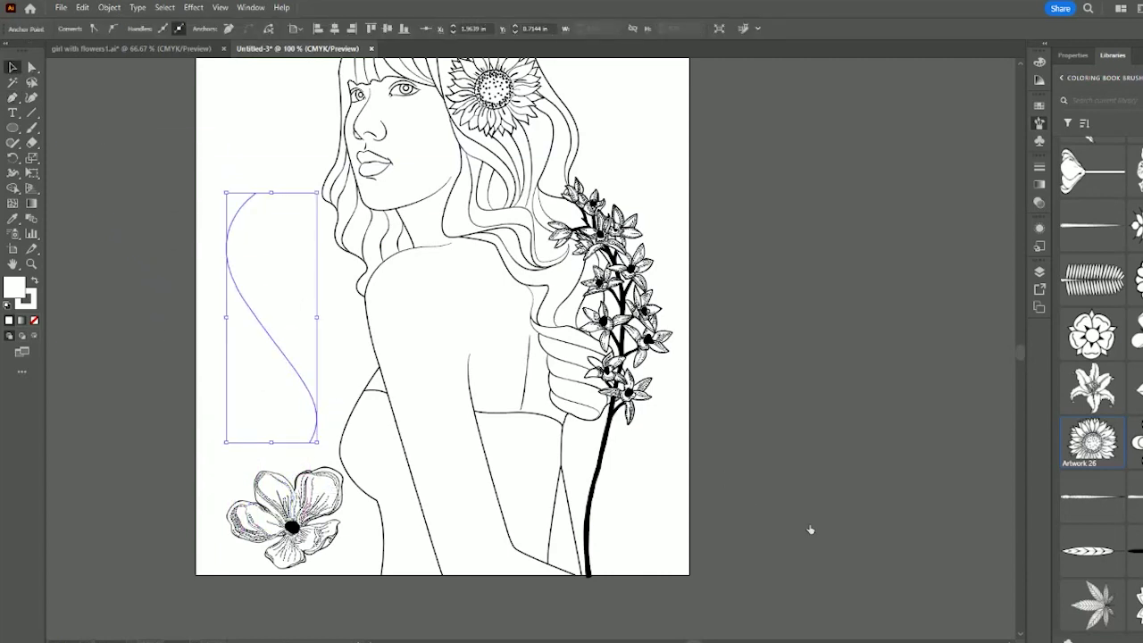
Step: Try the fern and magnolia branch brushes on the S-shaped path, settling on the large dotted leaf brush
{"action": "left_click", "coordinate": [805, 547]}
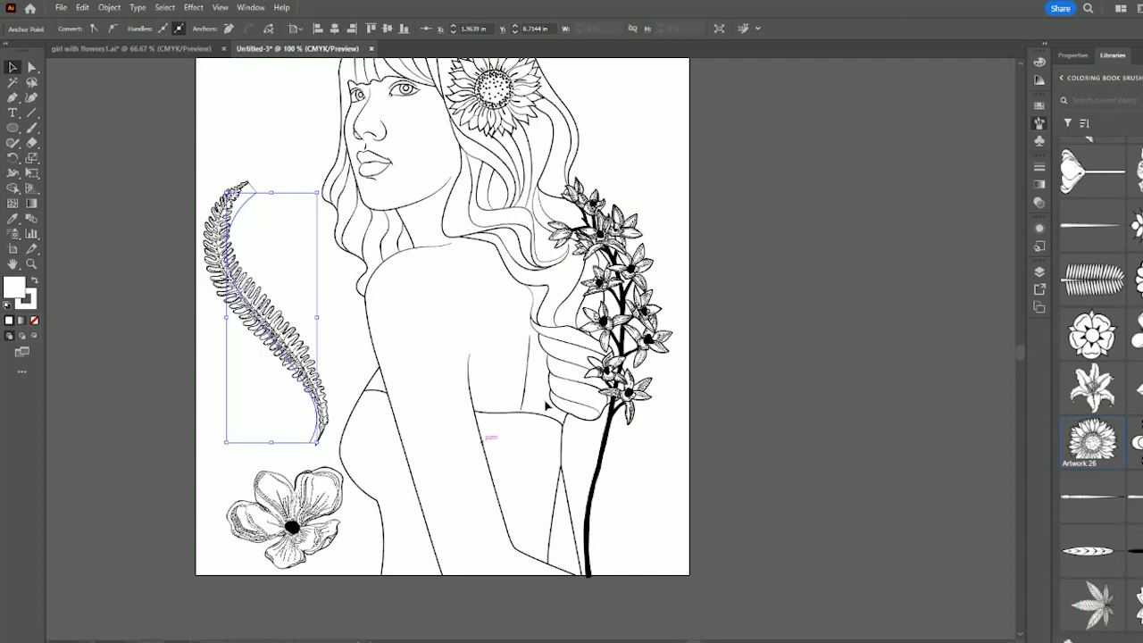
{"action": "left_click", "coordinate": [809, 483]}
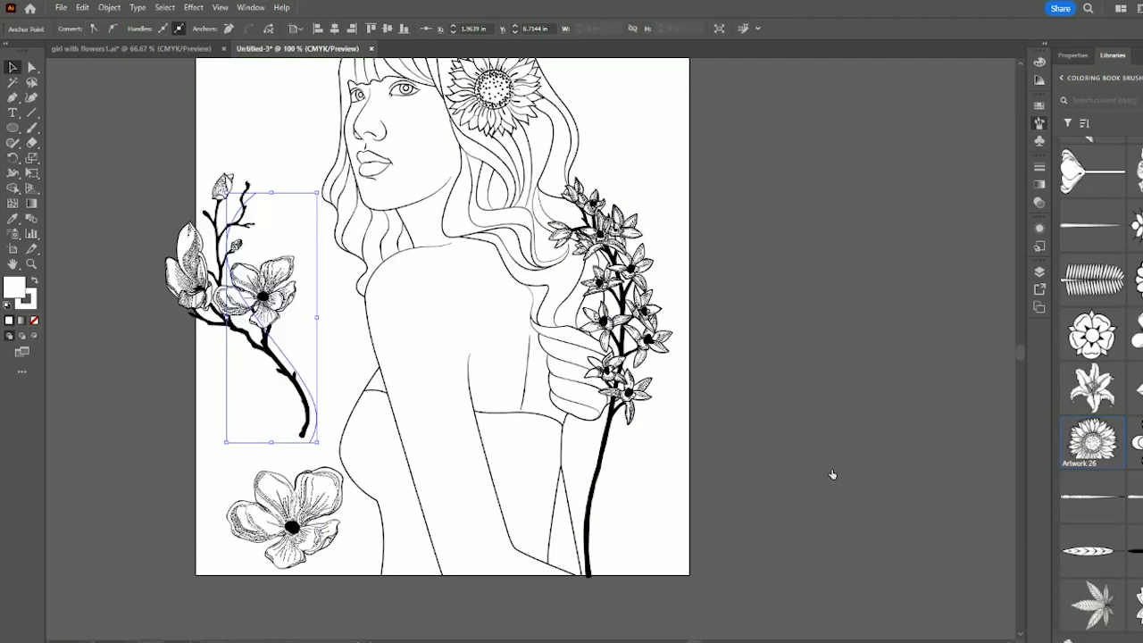
{"action": "left_click", "coordinate": [802, 505]}
{"action": "key", "text": "ctrl+shift+a"}
Step: Set the stroke weight of the dotted leaf path to 0.5 pt
{"action": "left_click", "coordinate": [266, 222]}
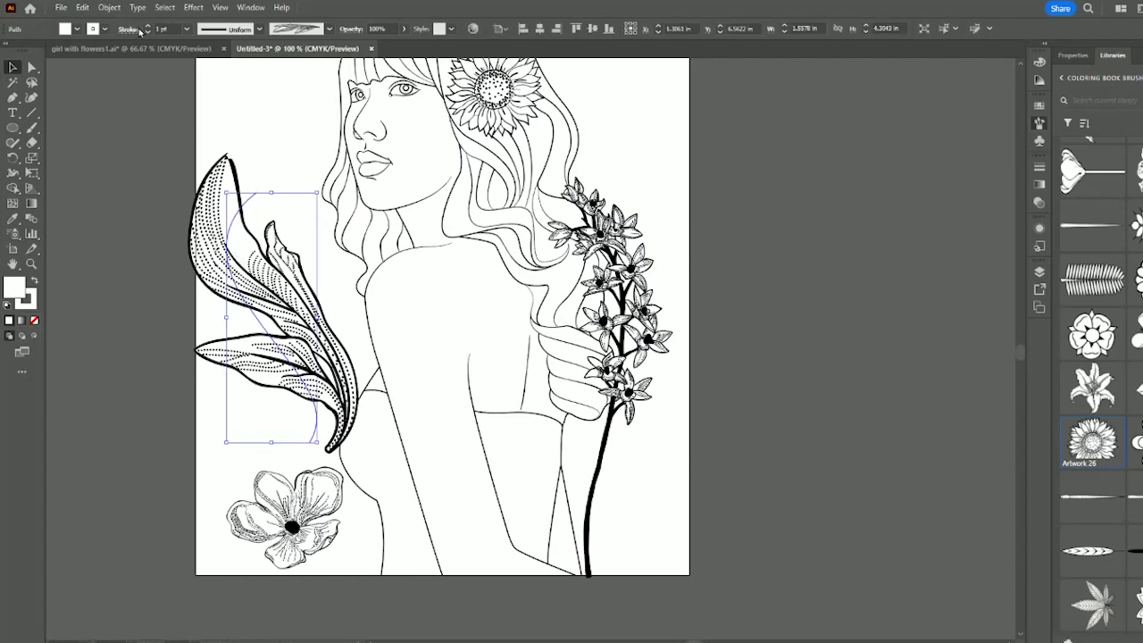
{"action": "double_click", "coordinate": [146, 25]}
{"action": "left_click", "coordinate": [146, 32]}
{"action": "left_click", "coordinate": [147, 32]}
{"action": "left_click", "coordinate": [147, 32]}
{"action": "left_click", "coordinate": [147, 32]}
{"action": "left_click", "coordinate": [146, 32]}
{"action": "left_click", "coordinate": [147, 25]}
Step: Move the dotted leaf down in front of the woman's torso so that it overlaps the large loose flower
{"action": "mouse_move", "coordinate": [253, 316]}
{"action": "left_mouse_down"}
{"action": "mouse_move", "coordinate": [335, 412]}
{"action": "mouse_move", "coordinate": [323, 408]}
{"action": "left_mouse_up"}
{"action": "key", "text": "ctrl+shift+a"}
{"action": "left_click_drag", "start_coordinate": [317, 354], "coordinate": [331, 364]}
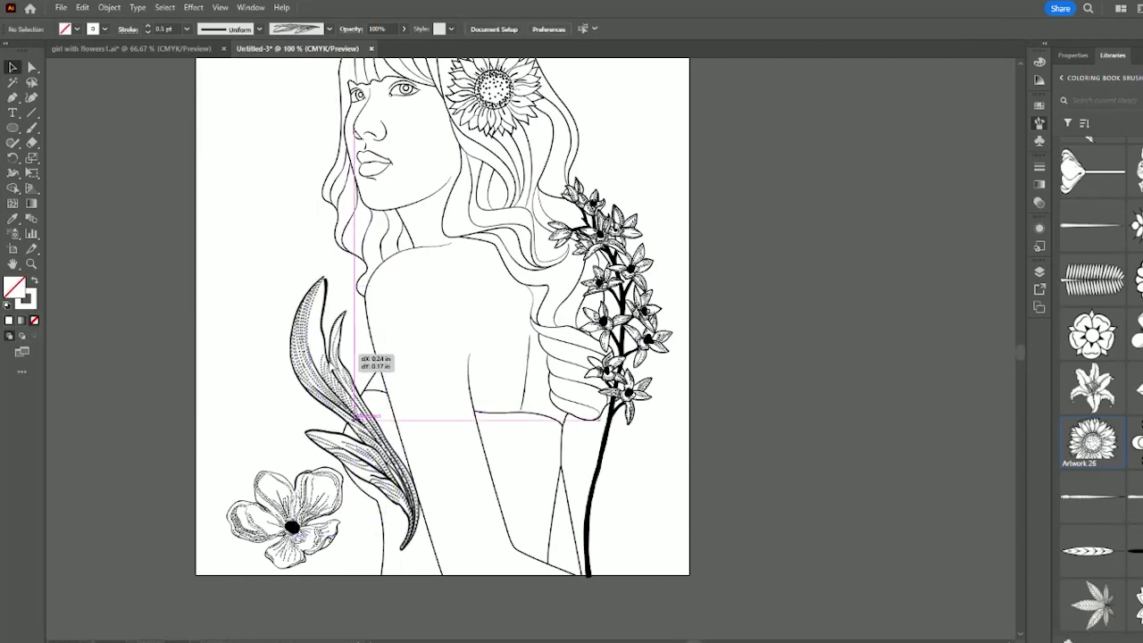
{"action": "left_click_drag", "start_coordinate": [357, 418], "coordinate": [304, 435]}
{"action": "scroll", "coordinate": [155, 270], "scroll_direction": "up", "scroll_amount": 3}
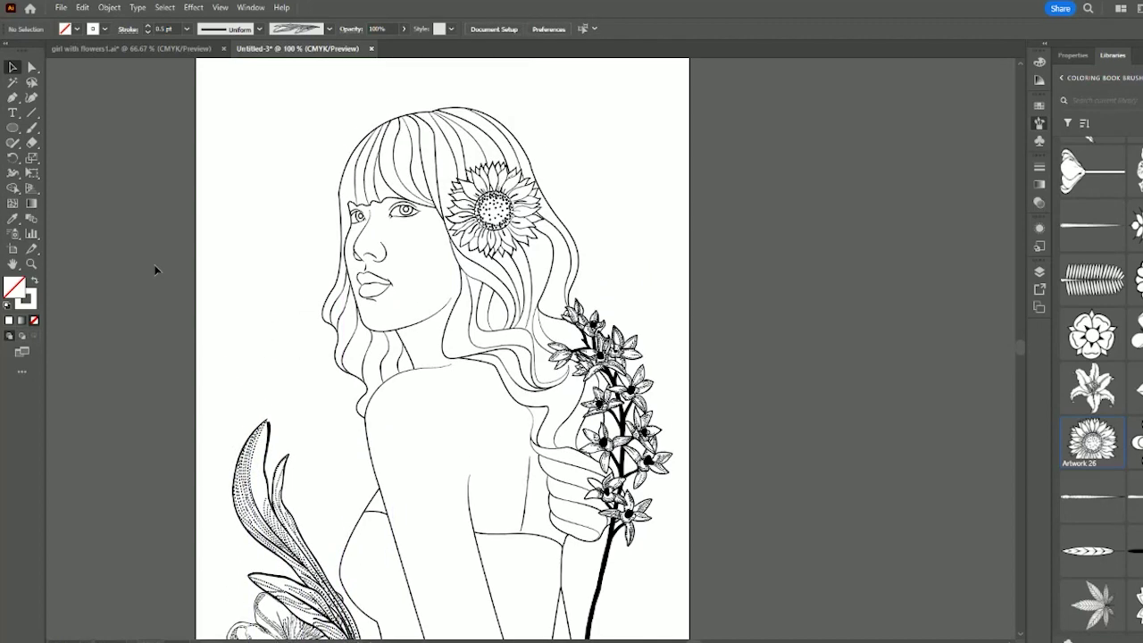
{"action": "scroll", "coordinate": [157, 270], "scroll_direction": "up", "scroll_amount": 1}
{"action": "scroll", "coordinate": [156, 270], "scroll_direction": "down", "scroll_amount": 3}
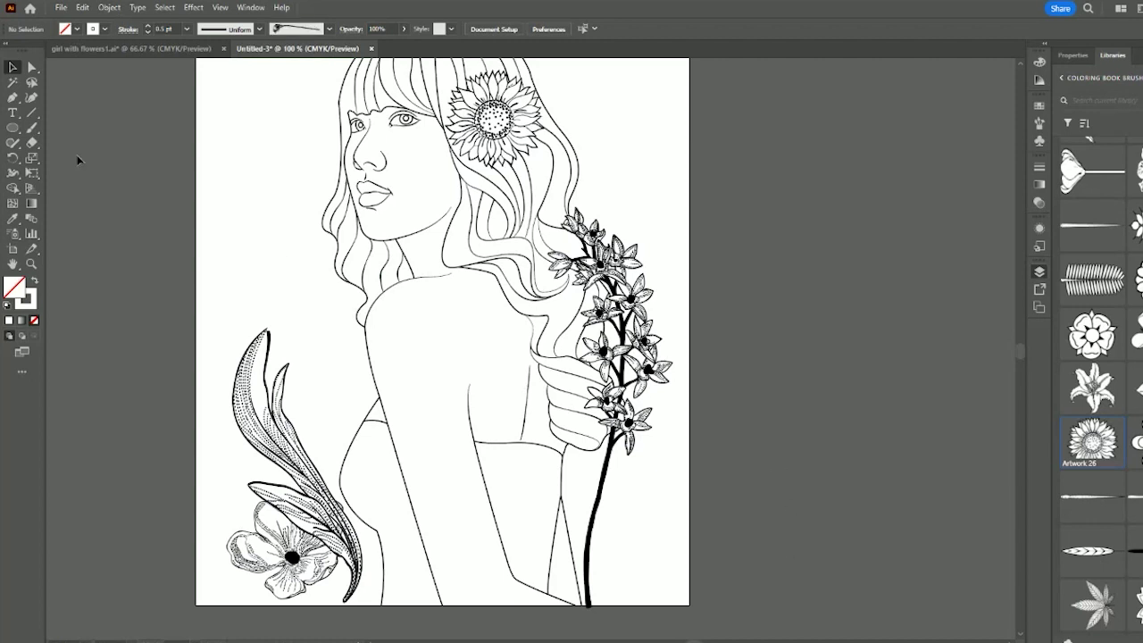
Step: Try a single flower bud with a long stem in front of the woman using the Paintbrush
{"action": "left_click", "coordinate": [32, 128]}
{"action": "left_click_drag", "start_coordinate": [287, 161], "coordinate": [361, 440]}
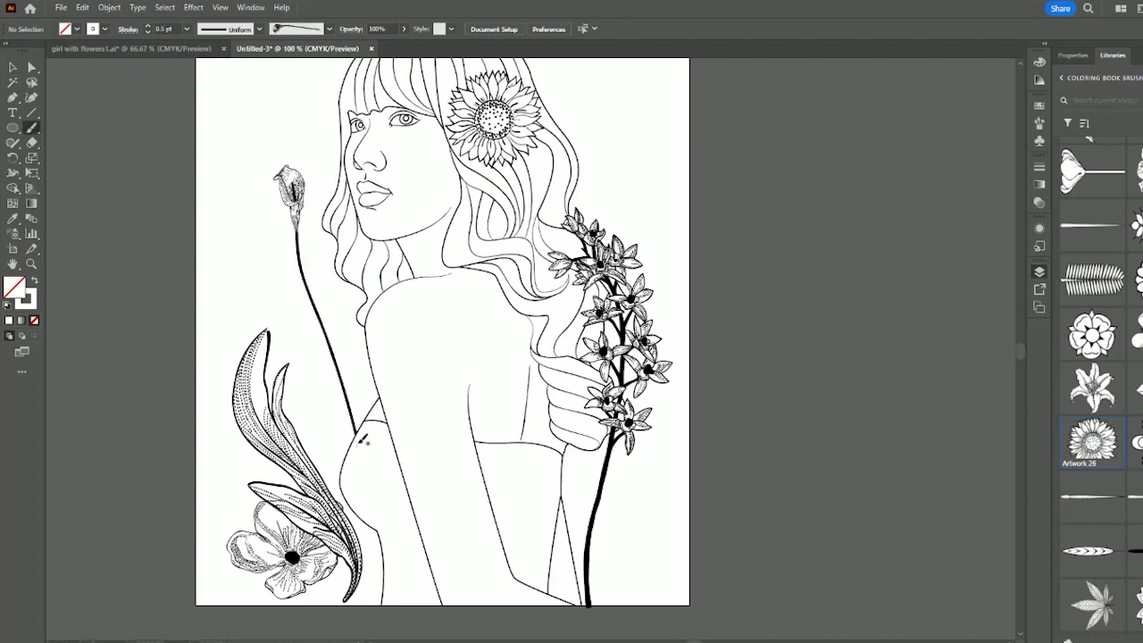
{"action": "key", "text": "ctrl+z"}
Step: Set the brush stroke weight to 1 pt and try further floral strokes in front of the woman
{"action": "left_click", "coordinate": [148, 25]}
{"action": "mouse_move", "coordinate": [286, 176]}
{"action": "left_mouse_down"}
{"action": "mouse_move", "coordinate": [353, 398]}
{"action": "mouse_move", "coordinate": [298, 317]}
{"action": "left_mouse_up"}
{"action": "key", "text": "ctrl+z"}
{"action": "key", "text": "ctrl+z"}
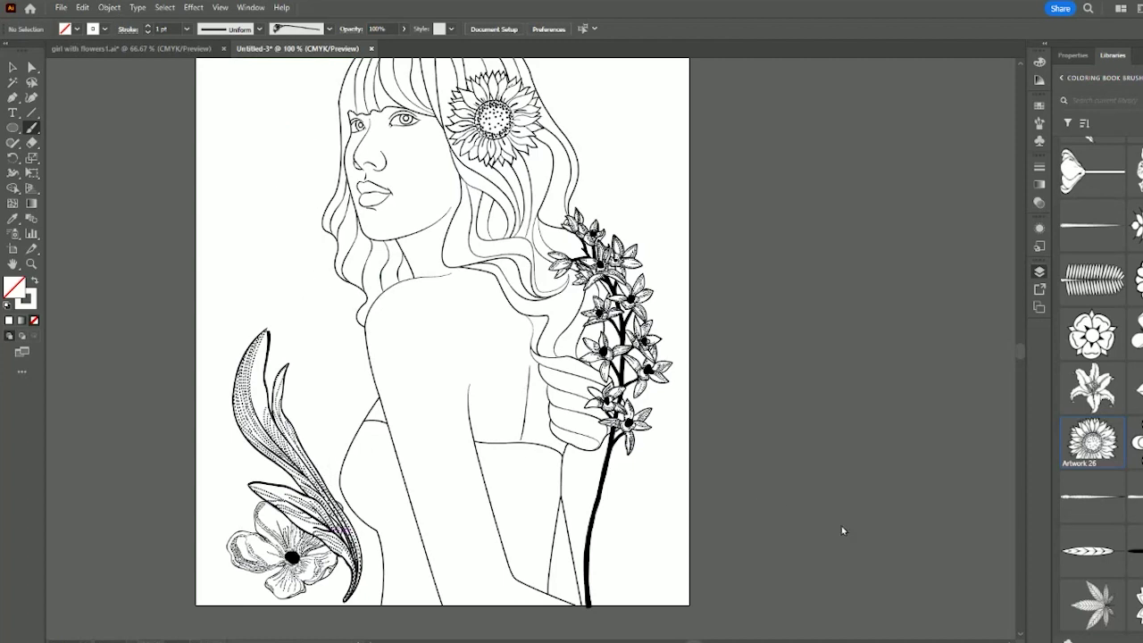
{"action": "left_click_drag", "start_coordinate": [255, 161], "coordinate": [331, 466]}
{"action": "key", "text": "ctrl+z"}
Step: Paint three budding branches: behind the dotted leaf, above the flowering stem at the woman's back, and in front of her face
{"action": "left_click_drag", "start_coordinate": [357, 573], "coordinate": [276, 193]}
{"action": "left_click_drag", "start_coordinate": [623, 77], "coordinate": [649, 221]}
{"action": "scroll", "coordinate": [648, 221], "scroll_direction": "up", "scroll_amount": 3}
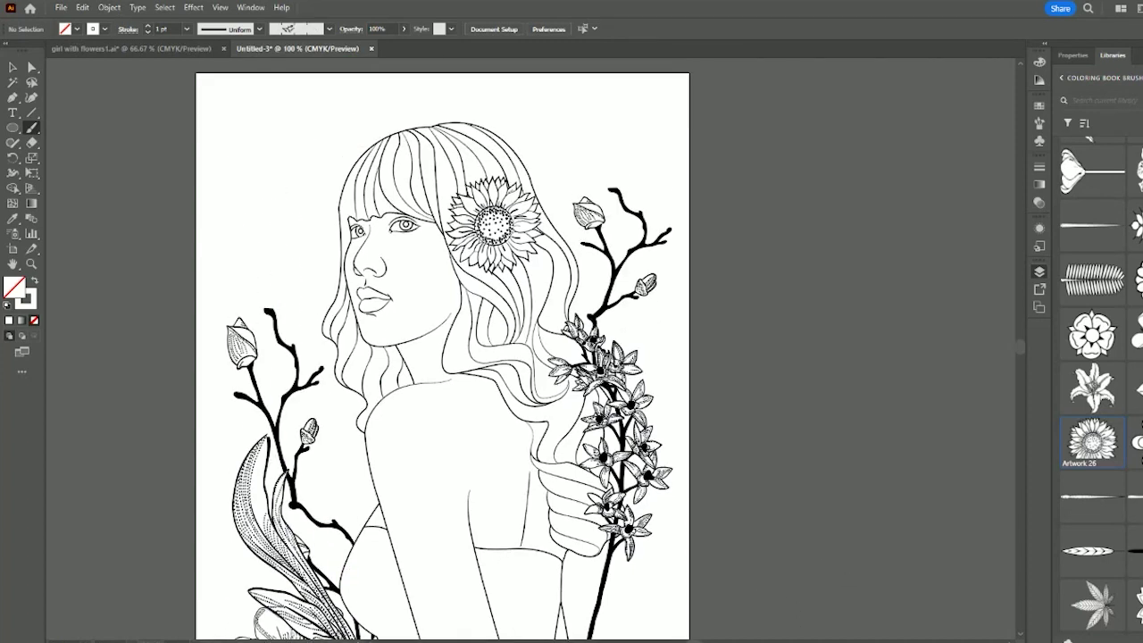
{"action": "left_click_drag", "start_coordinate": [333, 258], "coordinate": [291, 127]}
{"action": "scroll", "coordinate": [788, 401], "scroll_direction": "down", "scroll_amount": 3}
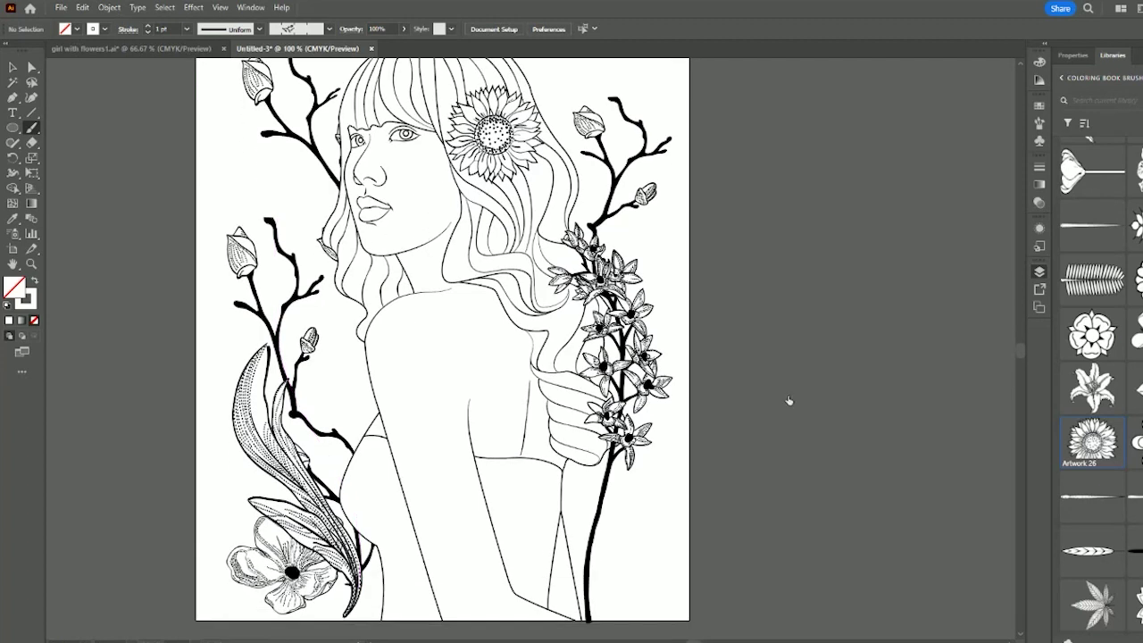
Step: Paint two leafy sprigs with the leaf brush, one in front of the woman's chest and one beside the base of the flowering stem
{"action": "left_click", "coordinate": [791, 569]}
{"action": "left_click_drag", "start_coordinate": [570, 602], "coordinate": [664, 508]}
{"action": "key", "text": "ctrl+z"}
{"action": "left_click_drag", "start_coordinate": [126, 313], "coordinate": [195, 474]}
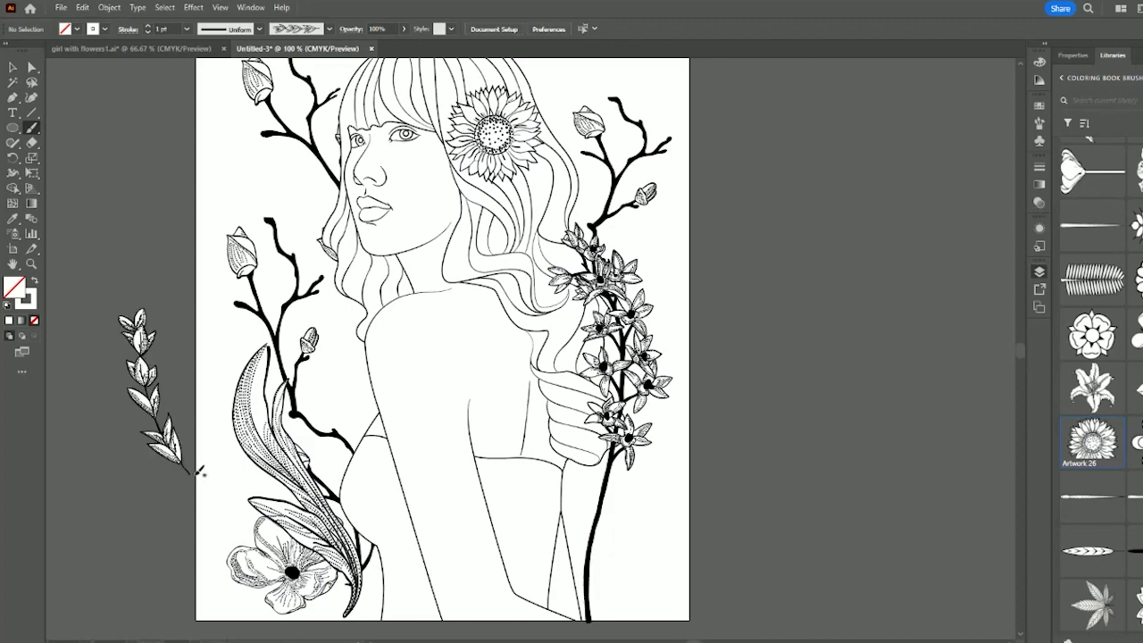
{"action": "key", "text": "ctrl+z"}
{"action": "left_click_drag", "start_coordinate": [334, 346], "coordinate": [363, 482]}
{"action": "left_click_drag", "start_coordinate": [645, 487], "coordinate": [581, 583]}
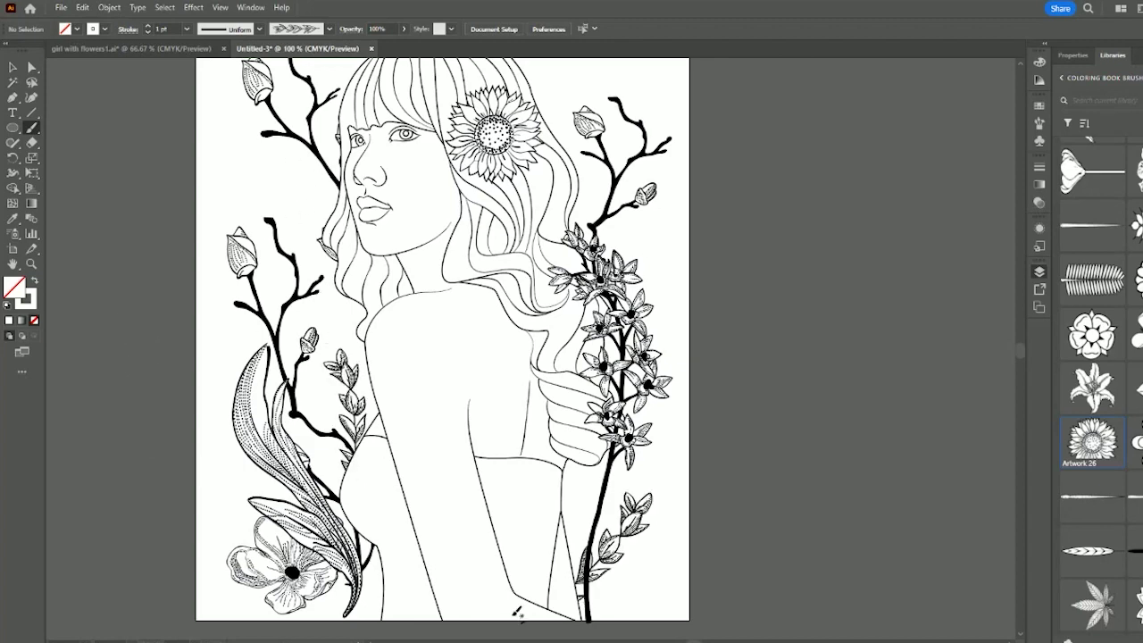
Step: Try the blossoming branch brush behind the hair, in front of the shoulder and beside the lower flowering stem
{"action": "scroll", "coordinate": [516, 613], "scroll_direction": "up", "scroll_amount": 2}
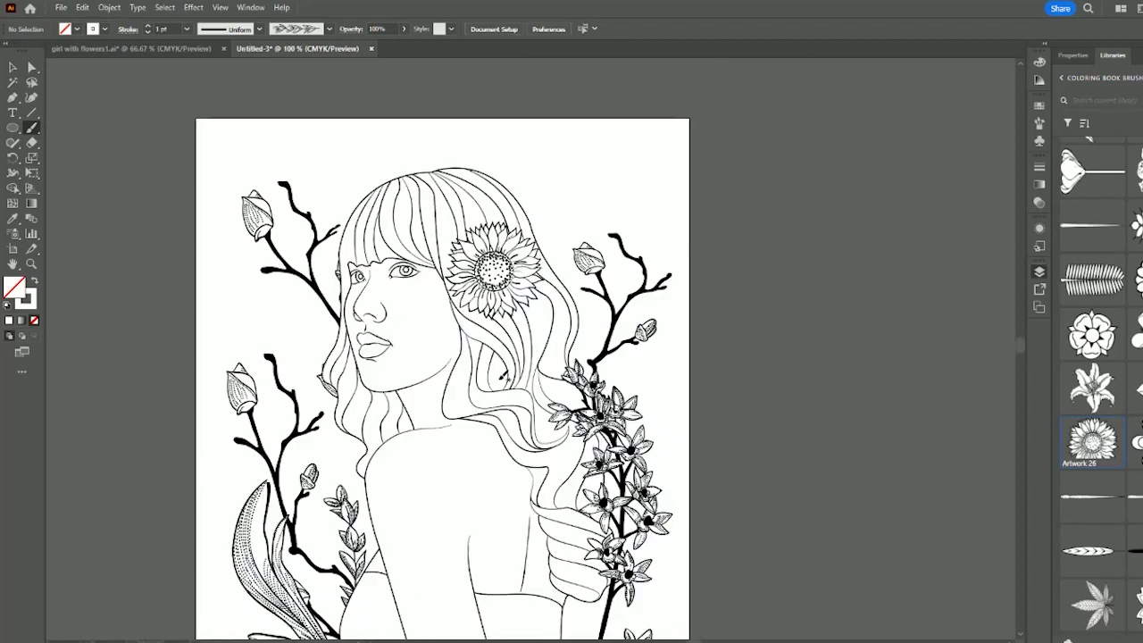
{"action": "left_click", "coordinate": [827, 561]}
{"action": "mouse_move", "coordinate": [560, 157]}
{"action": "left_mouse_down"}
{"action": "mouse_move", "coordinate": [540, 332]}
{"action": "mouse_move", "coordinate": [524, 366]}
{"action": "left_mouse_up"}
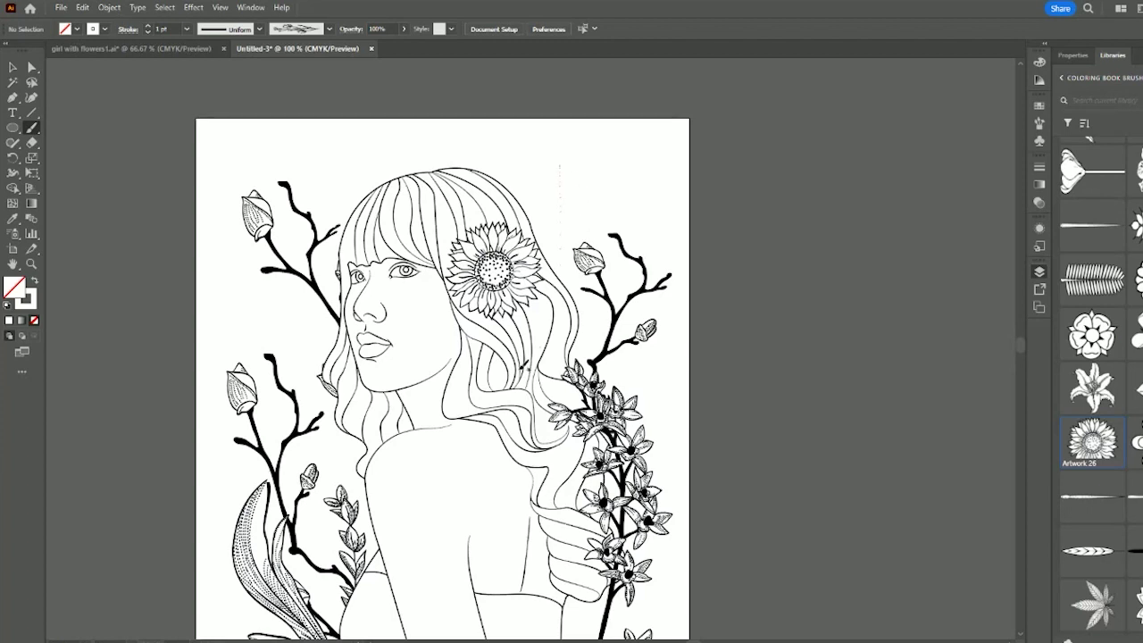
{"action": "key", "text": "ctrl+z"}
{"action": "left_click_drag", "start_coordinate": [259, 277], "coordinate": [389, 541]}
{"action": "key", "text": "ctrl+z"}
{"action": "left_click_drag", "start_coordinate": [558, 176], "coordinate": [480, 386]}
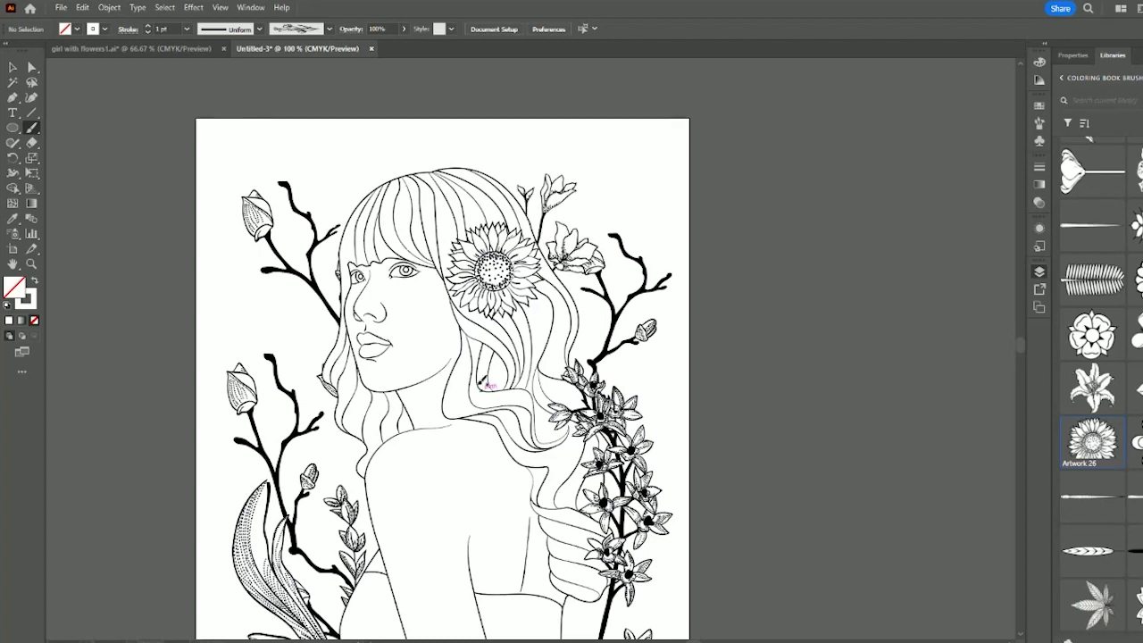
{"action": "key", "text": "ctrl+z"}
{"action": "key", "text": "ctrl+shift+z"}
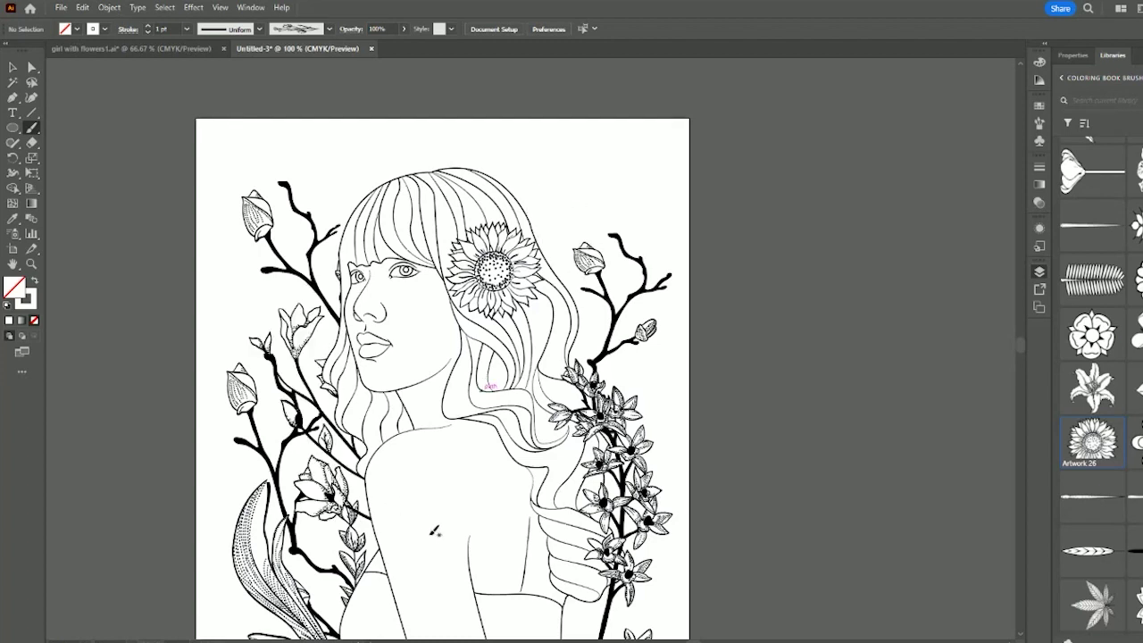
{"action": "key", "text": "ctrl+z"}
{"action": "scroll", "coordinate": [428, 518], "scroll_direction": "down", "scroll_amount": 3}
{"action": "scroll", "coordinate": [433, 515], "scroll_direction": "down", "scroll_amount": 3}
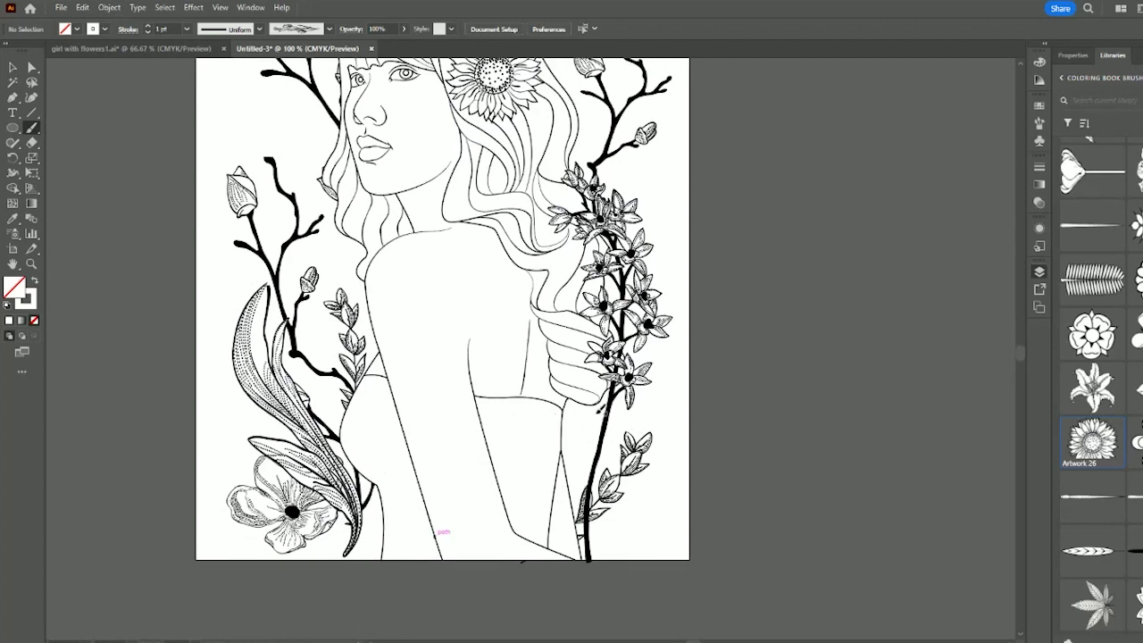
{"action": "key", "text": "ctrl+shift+z"}
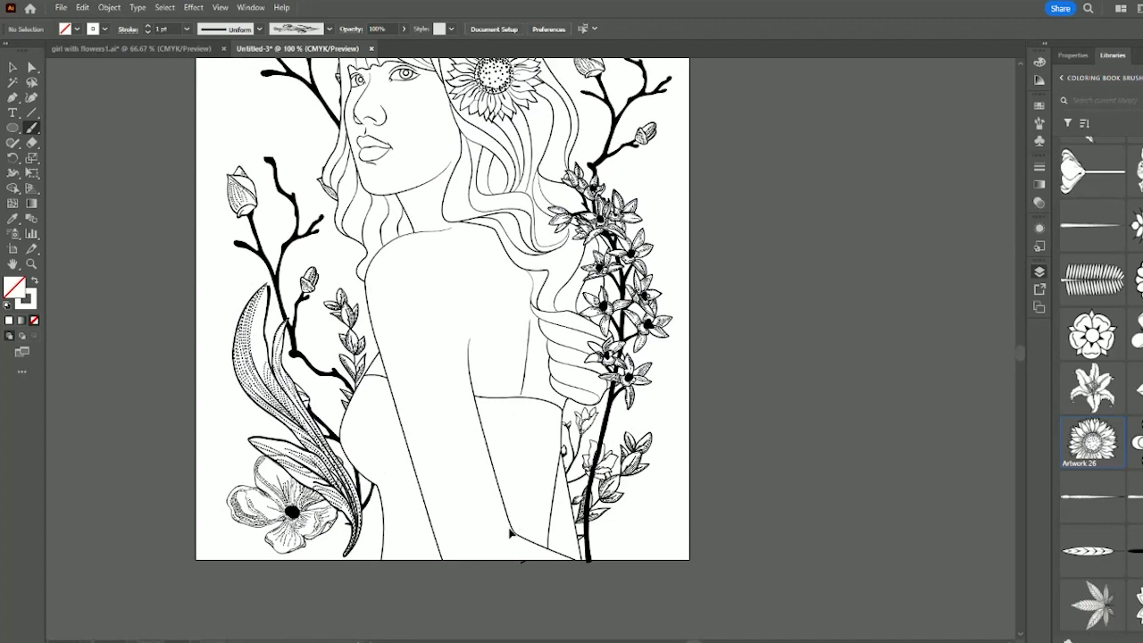
{"action": "key", "text": "ctrl+z"}
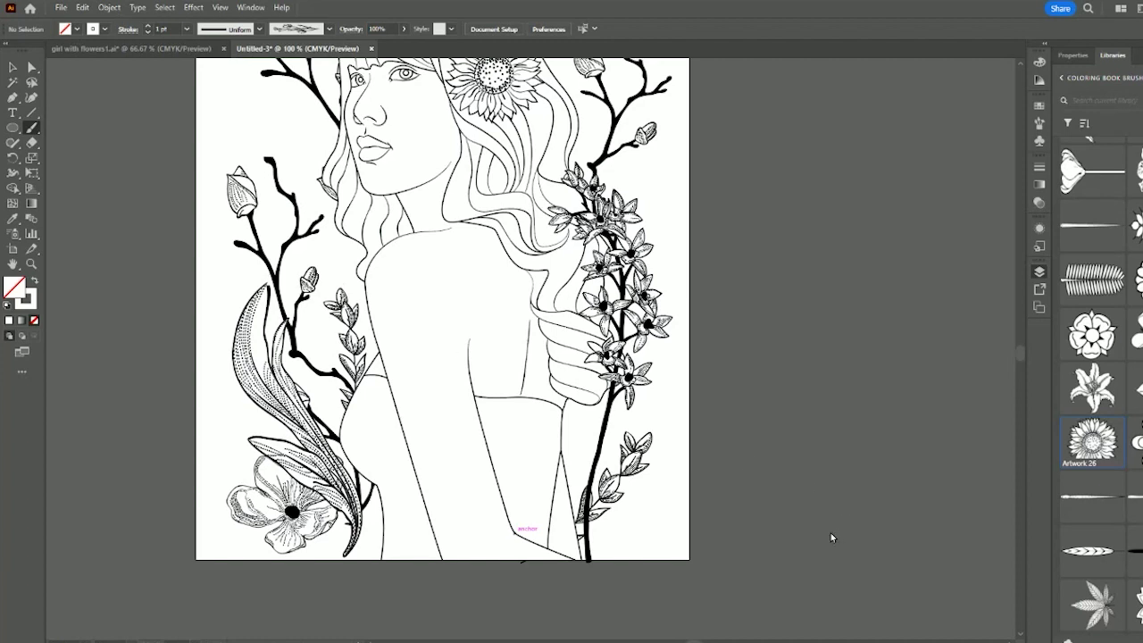
Step: Try another floral brush in long strokes in front of the woman's hair and shoulder
{"action": "mouse_move", "coordinate": [265, 103]}
{"action": "left_mouse_down"}
{"action": "mouse_move", "coordinate": [344, 221]}
{"action": "mouse_move", "coordinate": [359, 306]}
{"action": "left_mouse_up"}
{"action": "key", "text": "ctrl+z"}
{"action": "left_click_drag", "start_coordinate": [245, 90], "coordinate": [438, 464]}
{"action": "key", "text": "ctrl+z"}
{"action": "scroll", "coordinate": [432, 460], "scroll_direction": "up", "scroll_amount": 4}
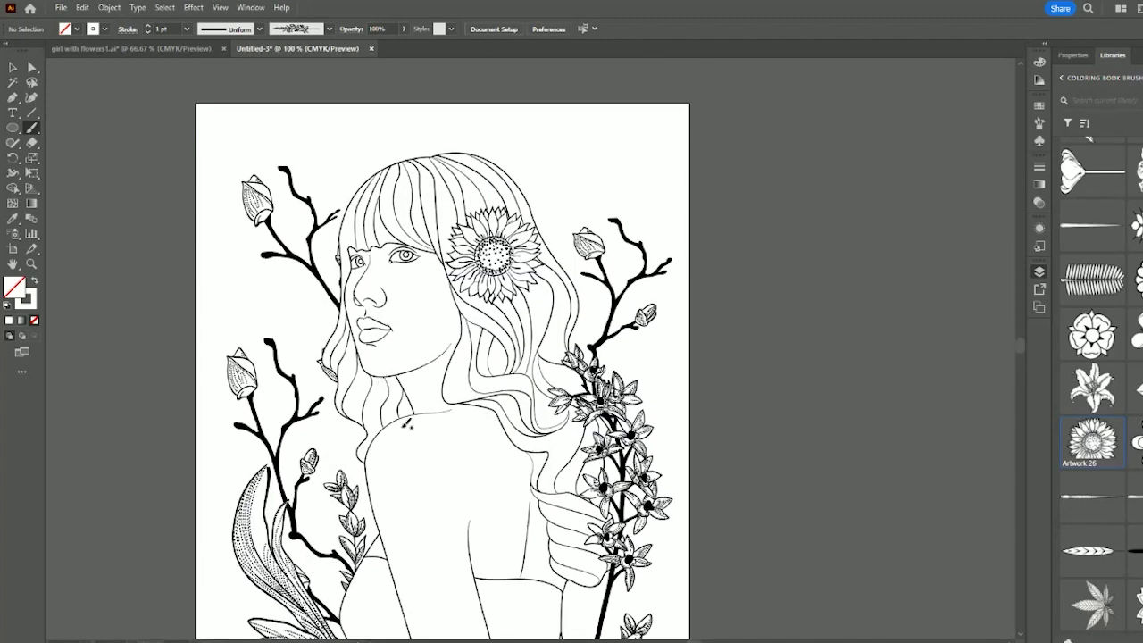
{"action": "scroll", "coordinate": [411, 404], "scroll_direction": "down", "scroll_amount": 1}
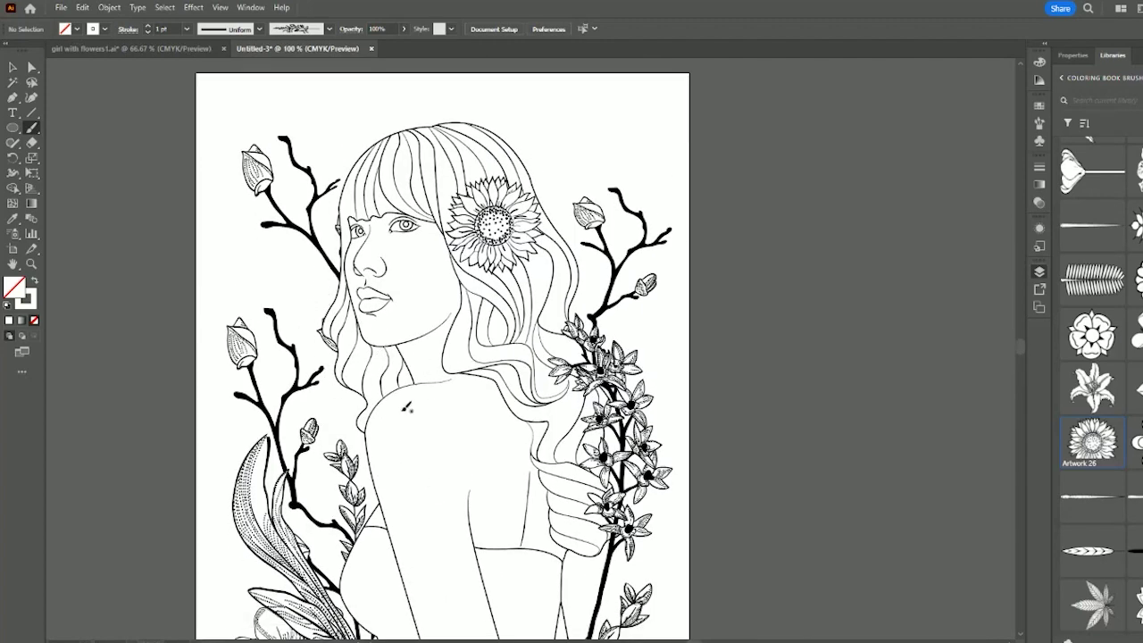
{"action": "scroll", "coordinate": [461, 328], "scroll_direction": "down", "scroll_amount": 1}
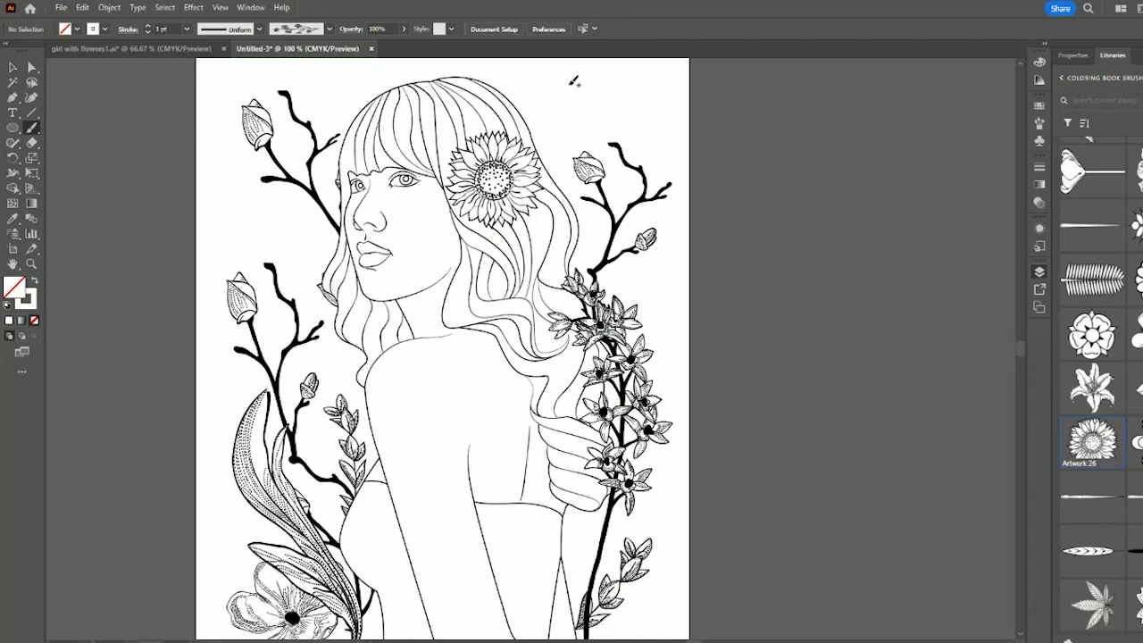
{"action": "scroll", "coordinate": [374, 170], "scroll_direction": "up", "scroll_amount": 2}
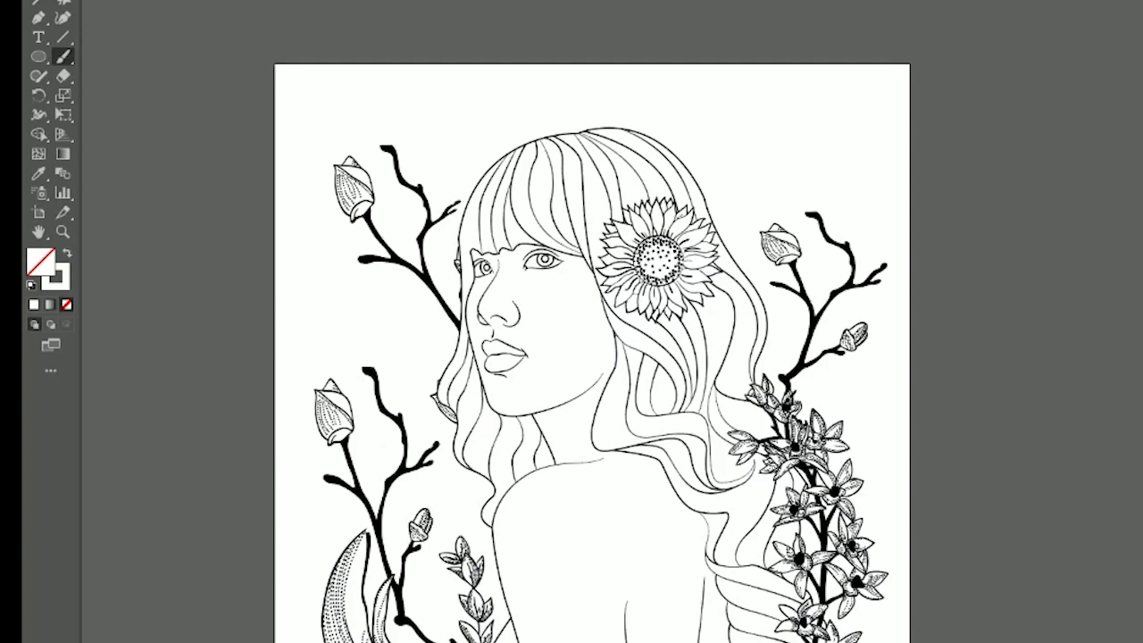
{"action": "scroll", "coordinate": [790, 400], "scroll_direction": "down", "scroll_amount": 6}
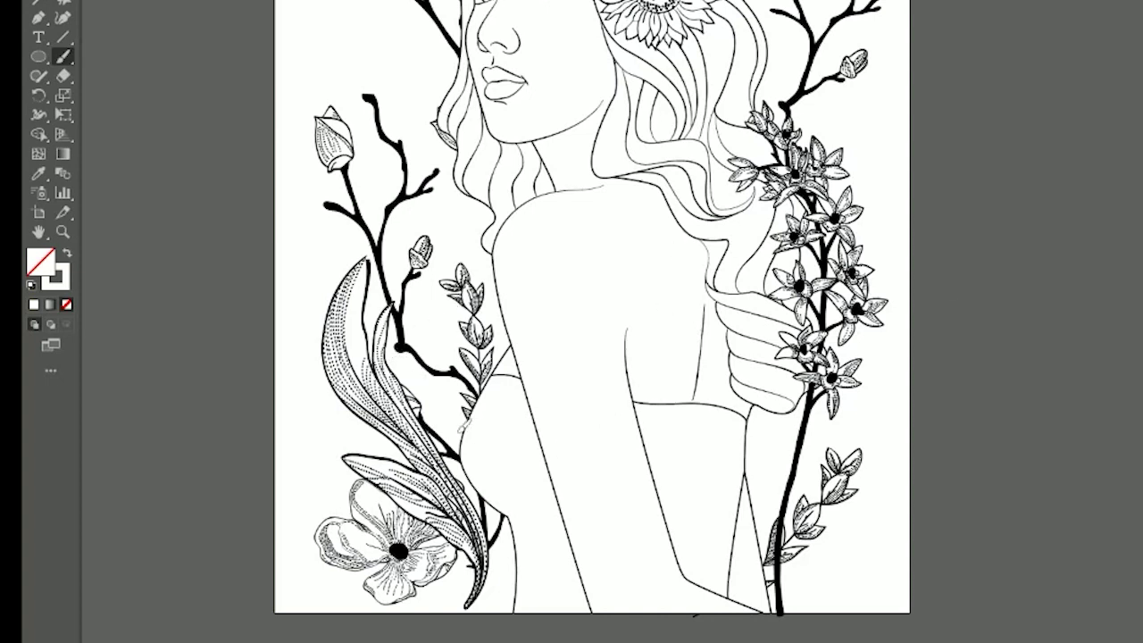
Step: Remove the sunflower, the flowering stem, the dotted leaf and the large loose flower, keeping the budding branches and leafy sprigs
{"action": "key", "text": "ctrl+z"}
{"action": "key", "text": "ctrl+shift+z"}
{"action": "key", "text": "ctrl+z"}
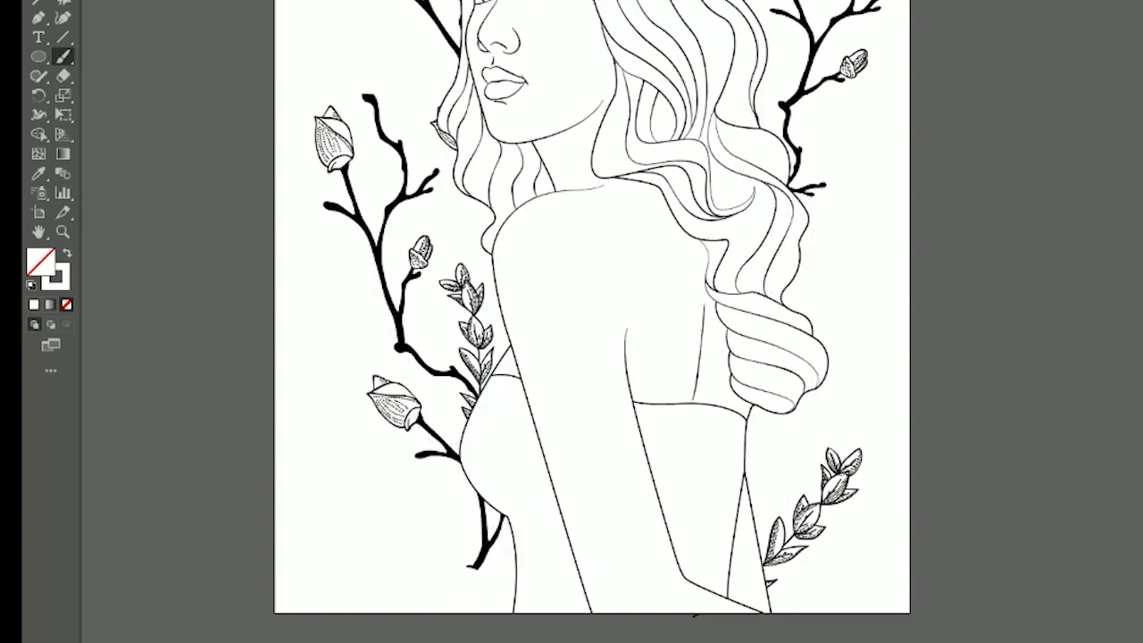
{"action": "key", "text": "ctrl+shift+z"}
{"action": "key", "text": "ctrl+z"}
{"action": "scroll", "coordinate": [900, 300], "scroll_direction": "up", "scroll_amount": 3}
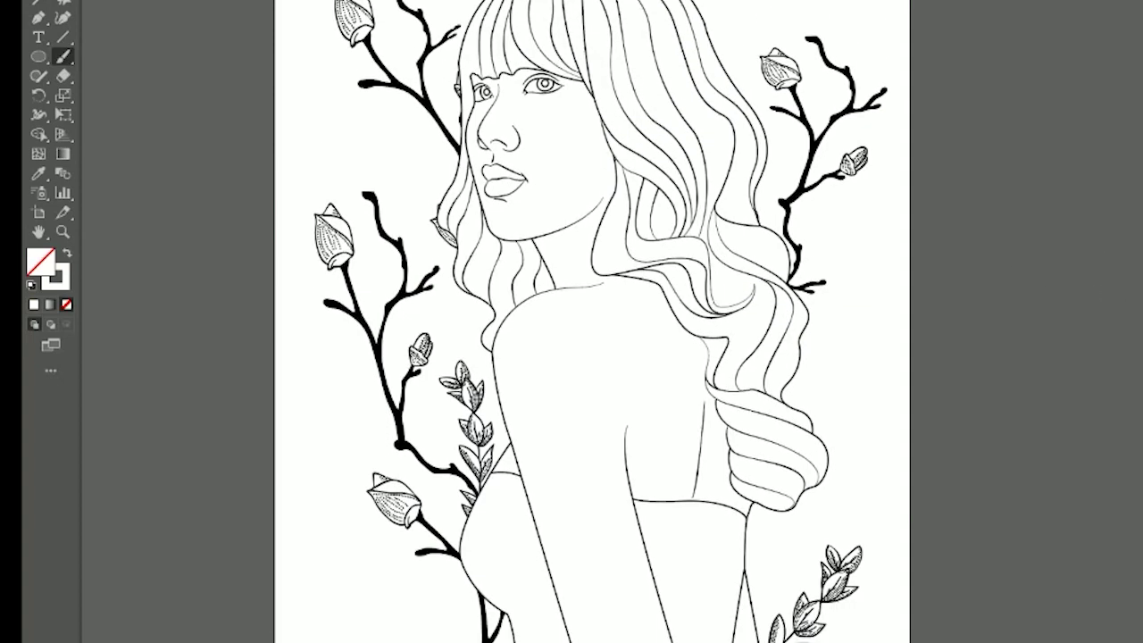
{"action": "scroll", "coordinate": [688, 308], "scroll_direction": "down", "scroll_amount": 3}
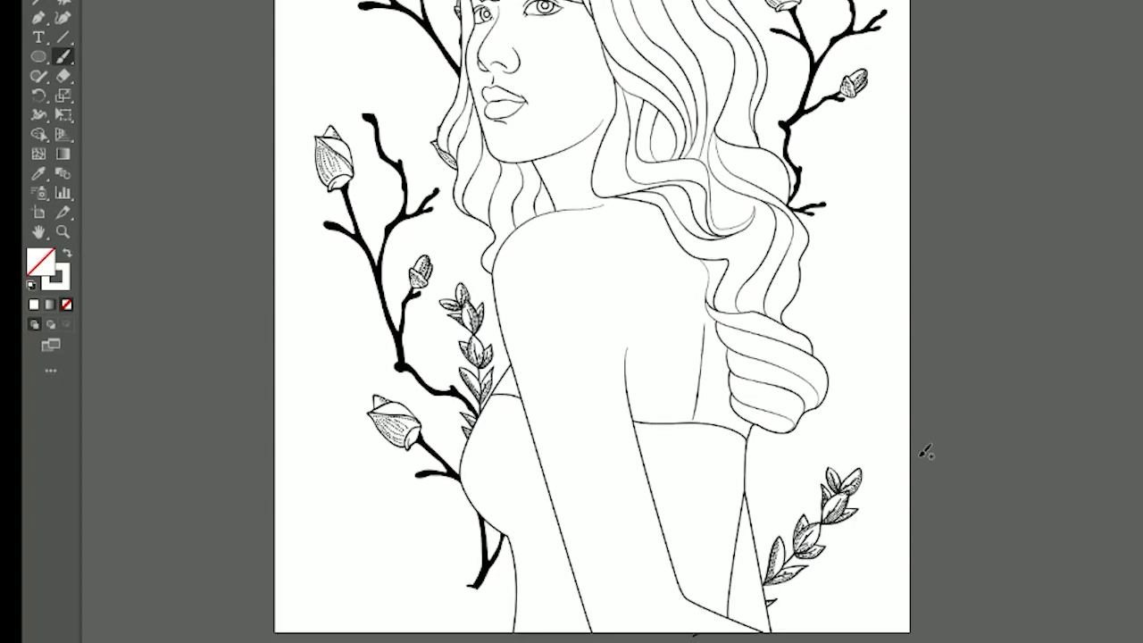
{"action": "scroll", "coordinate": [900, 439], "scroll_direction": "up", "scroll_amount": 4}
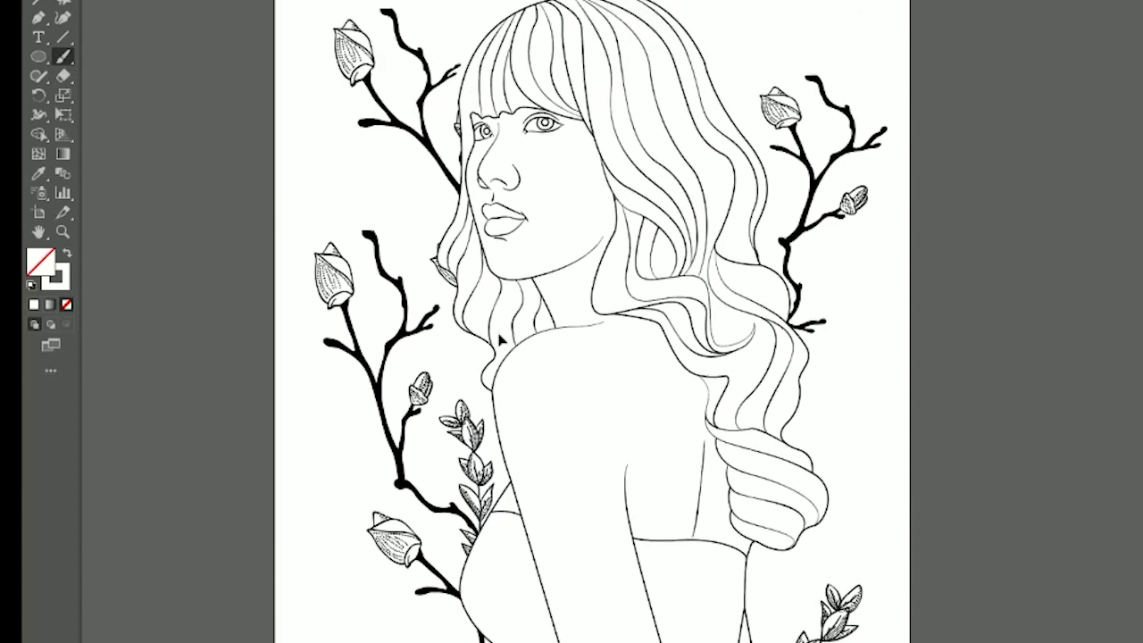
Step: Draw a rounded rectangle frame just inside the page edges and give it a black stroke
{"action": "key", "text": "ctrl+0"}
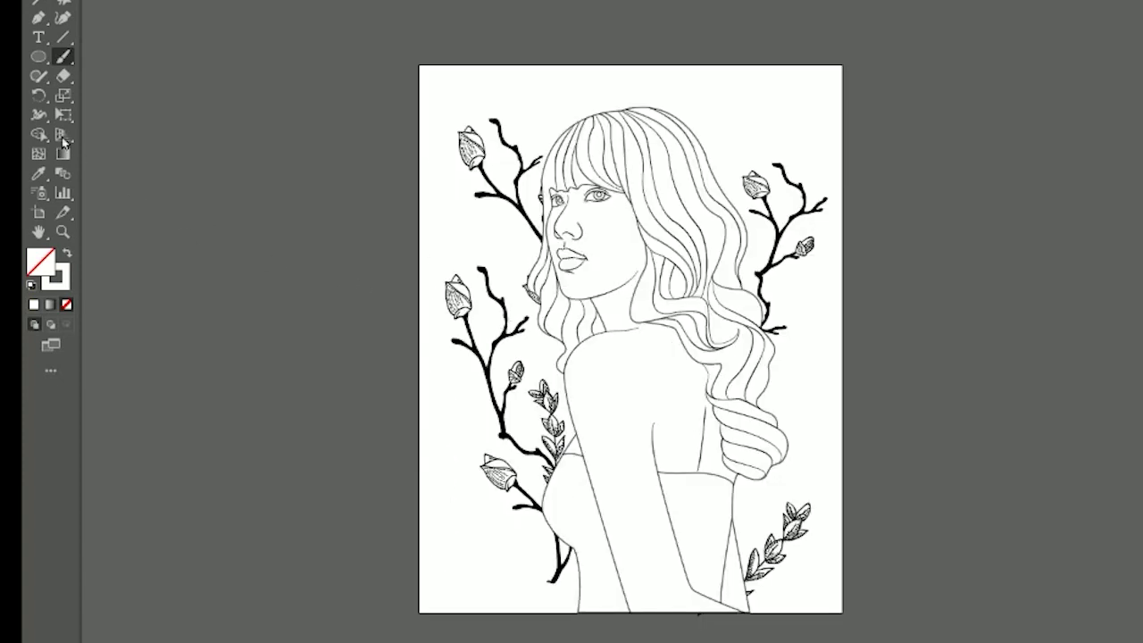
{"action": "left_click", "coordinate": [38, 57]}
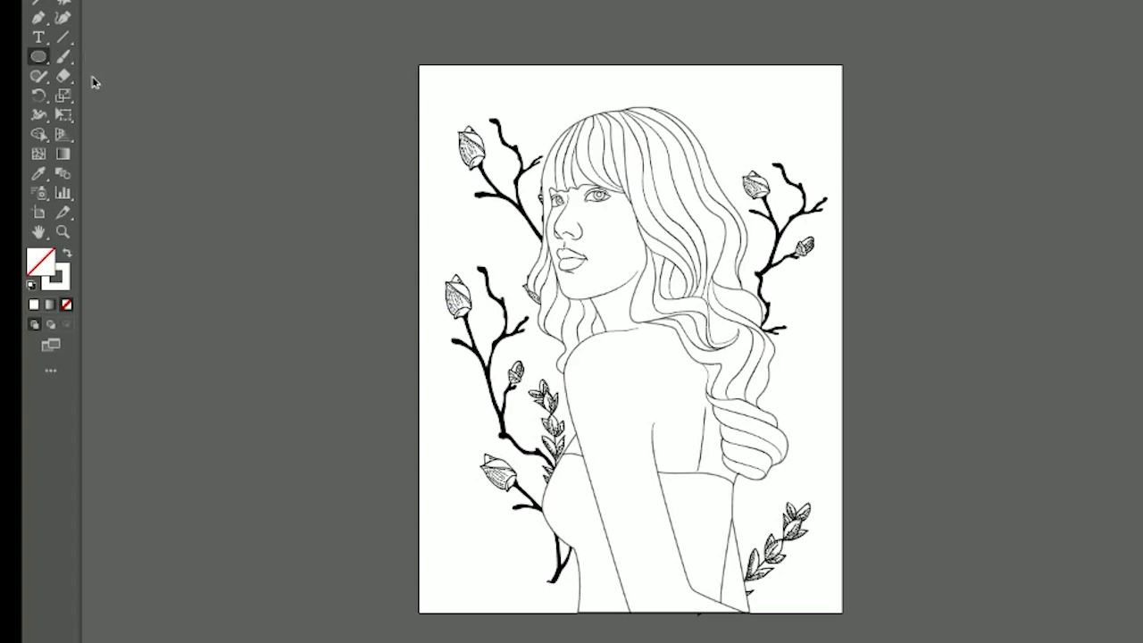
{"action": "key", "text": "m"}
{"action": "mouse_move", "coordinate": [438, 86]}
{"action": "left_mouse_down"}
{"action": "mouse_move", "coordinate": [721, 510]}
{"action": "mouse_move", "coordinate": [816, 588]}
{"action": "left_mouse_up"}
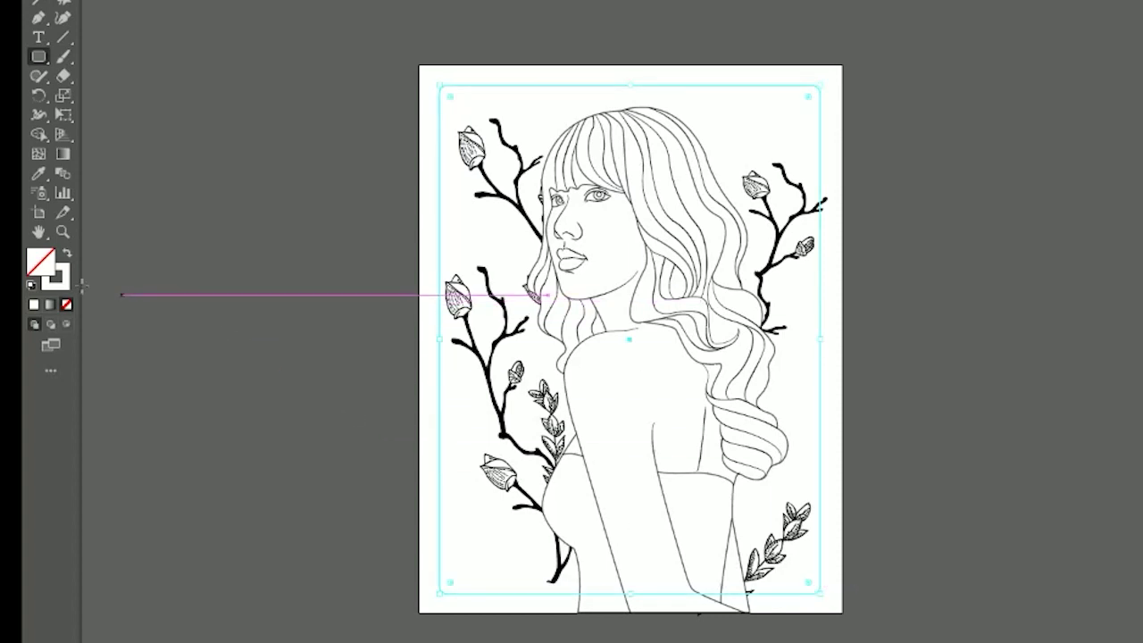
{"action": "left_click", "coordinate": [56, 277]}
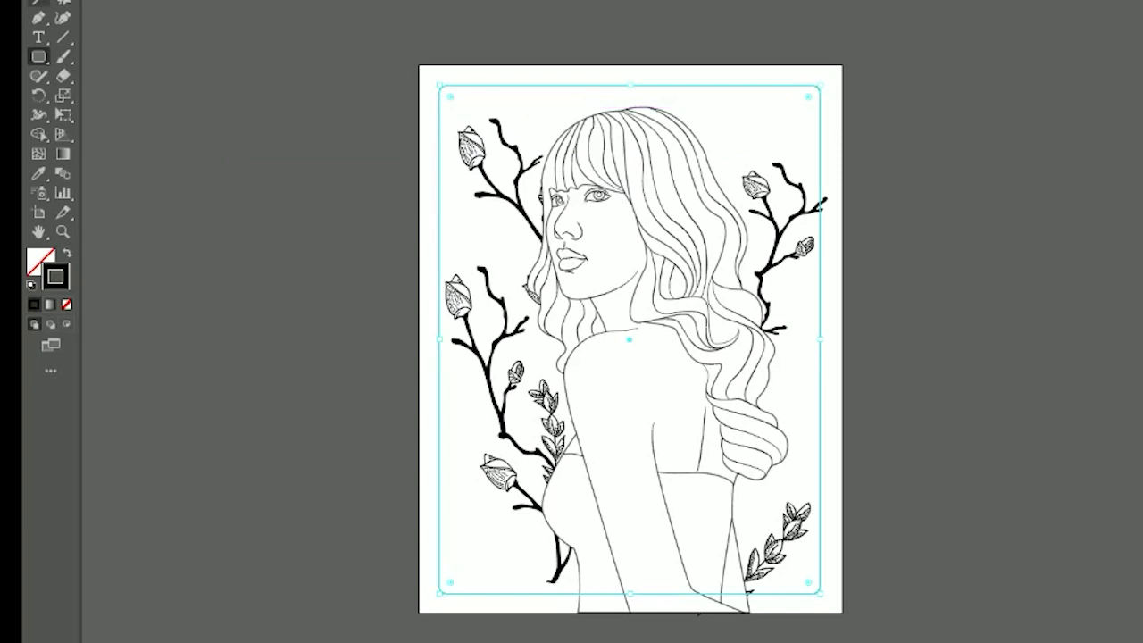
Step: Try a braided border brush and a thicker twisted rope brush on the rounded rectangle frame
{"action": "left_click", "coordinate": [39, 1]}
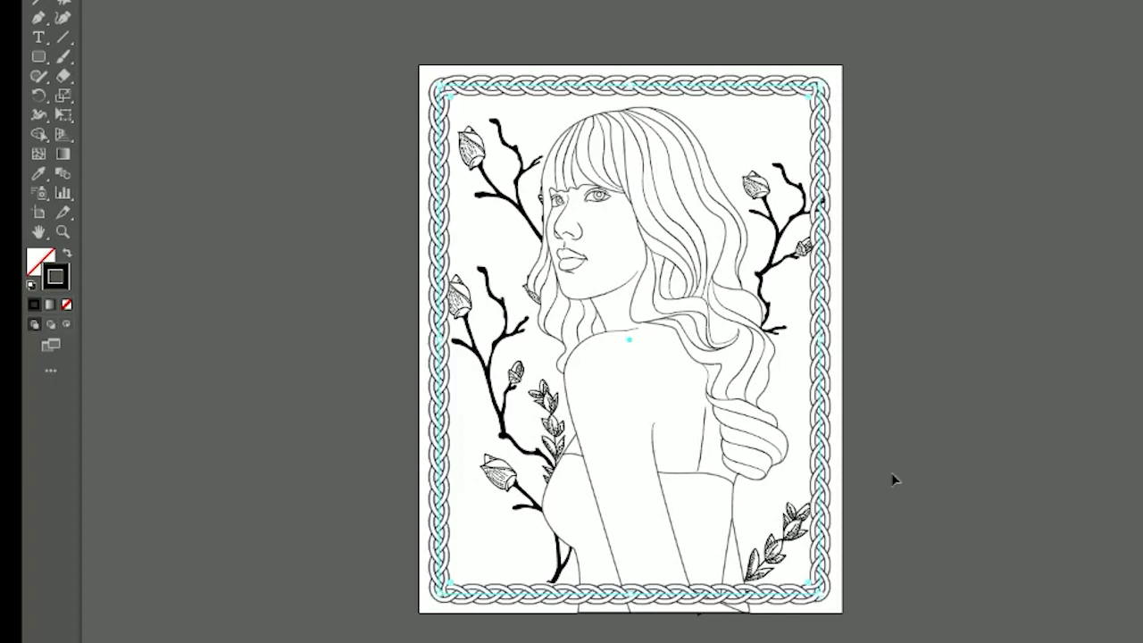
{"action": "left_click", "coordinate": [866, 307]}
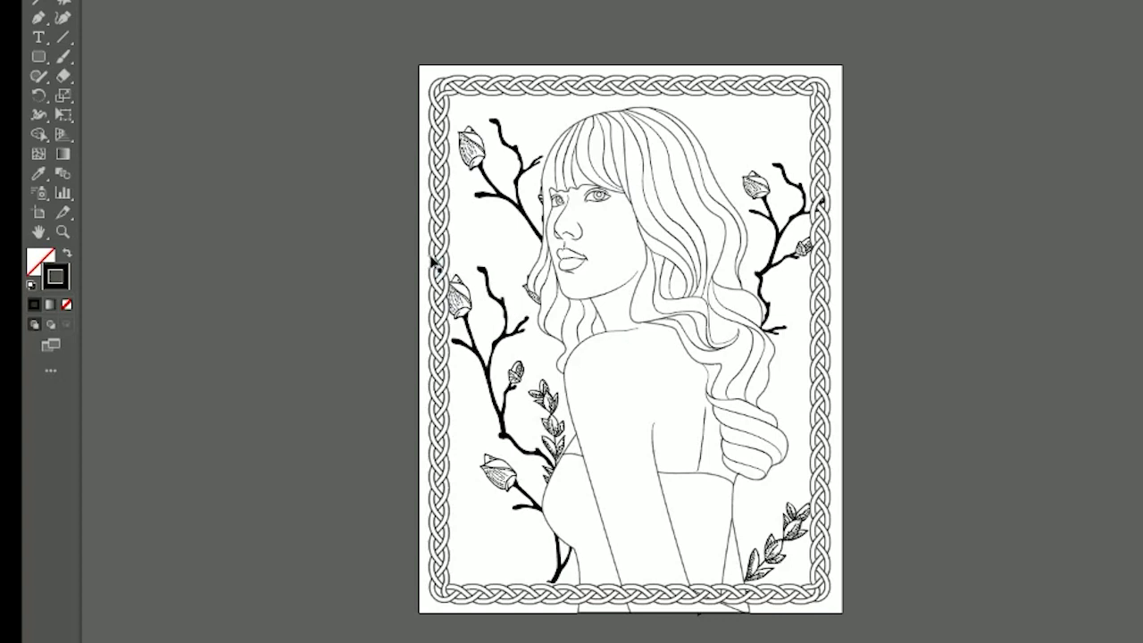
{"action": "key", "text": "ctrl+z"}
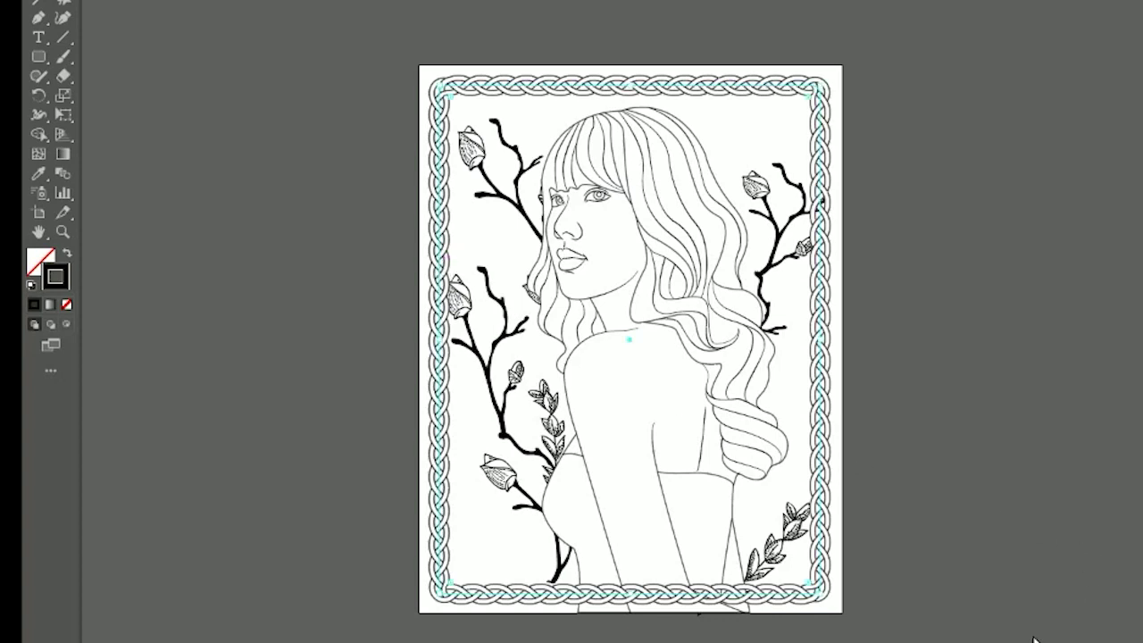
{"action": "left_click", "coordinate": [1016, 612]}
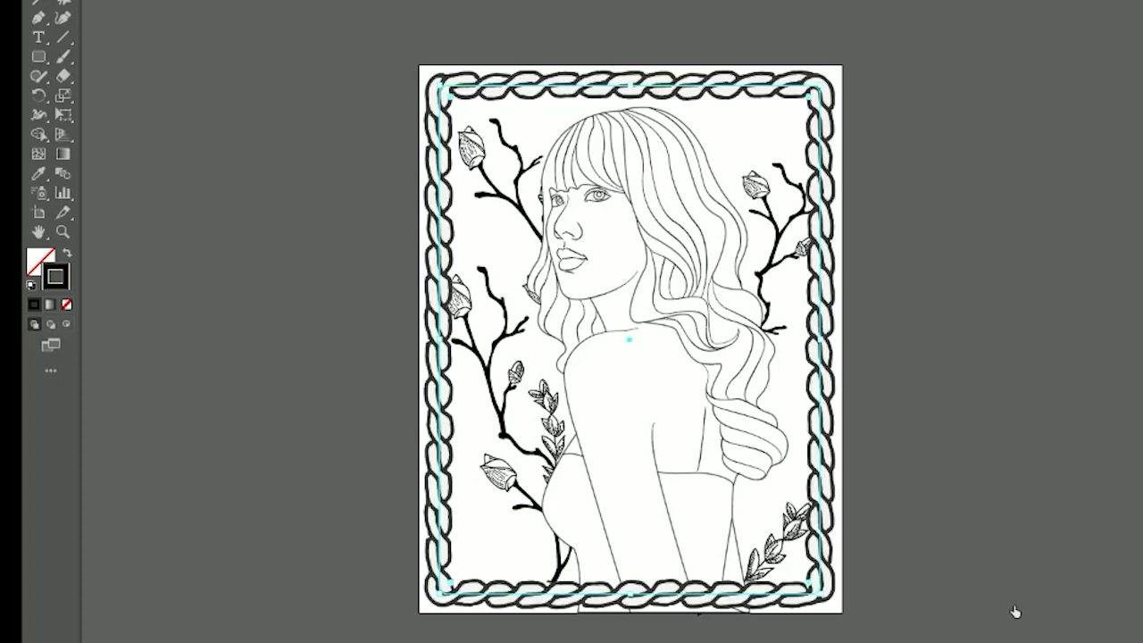
{"action": "left_click", "coordinate": [285, 155]}
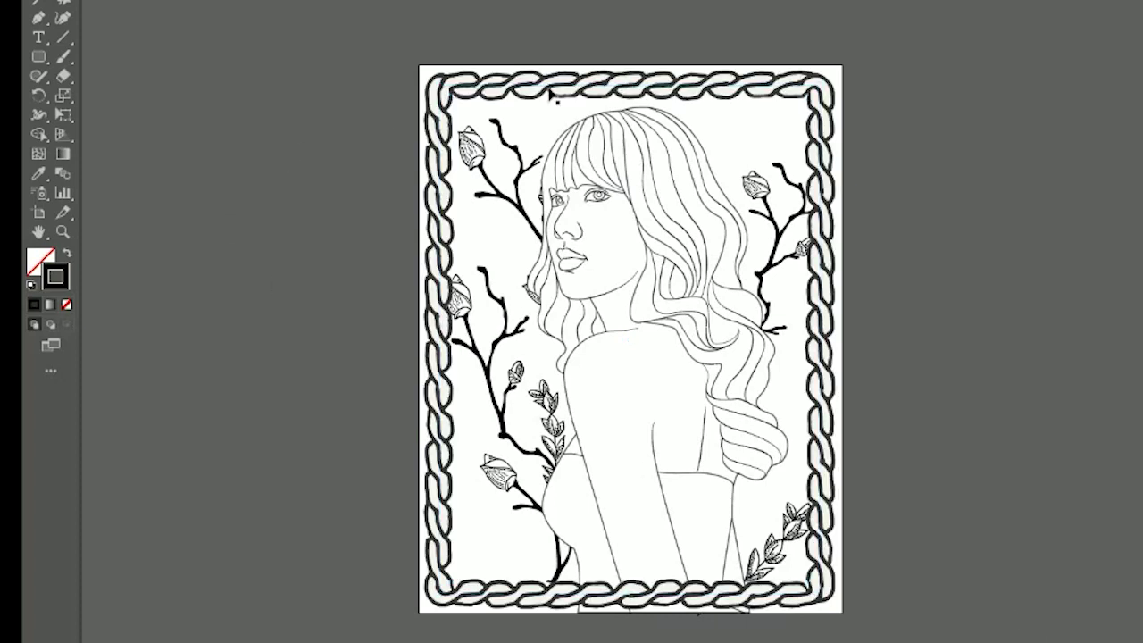
Step: Try leafy vine, budding branch and cube pattern brushes on the frame, and delete the frame
{"action": "left_click", "coordinate": [553, 90]}
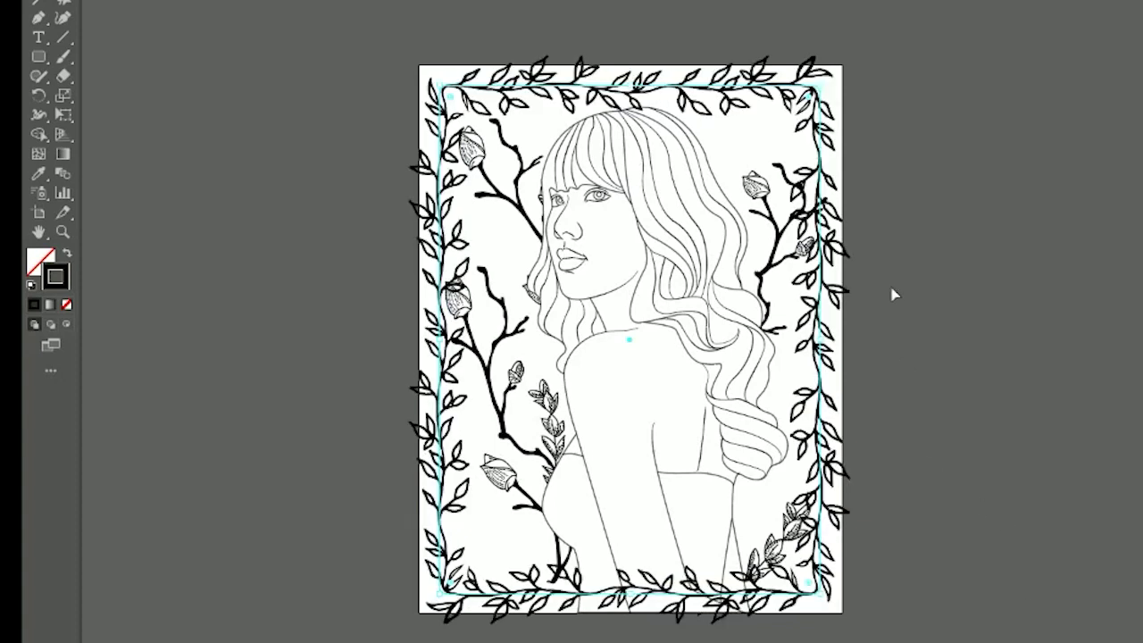
{"action": "left_click", "coordinate": [893, 294]}
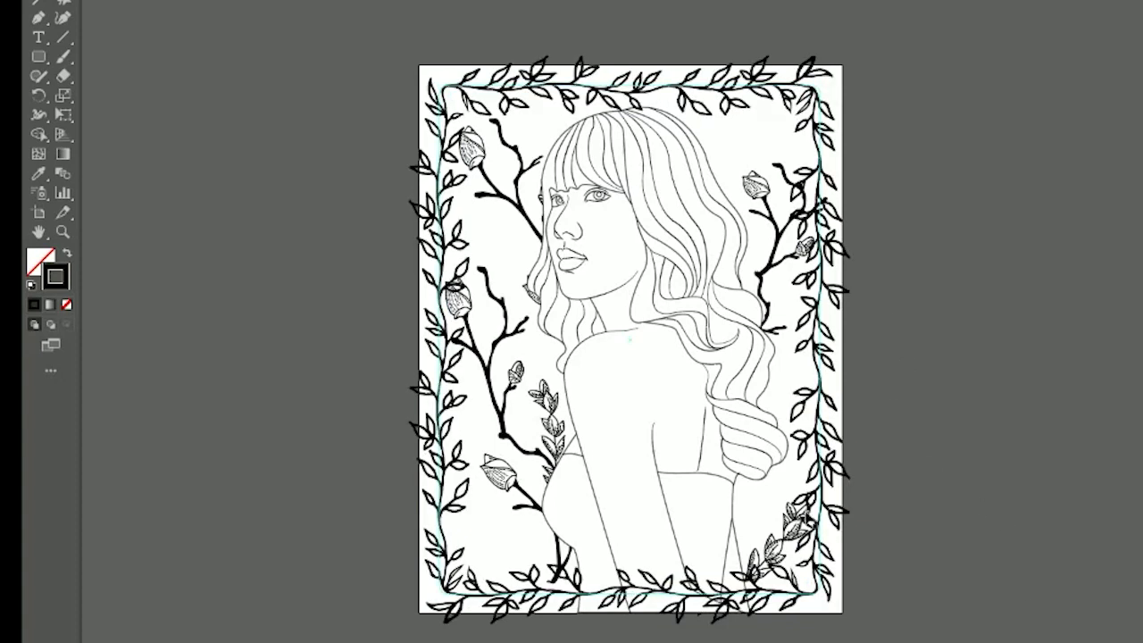
{"action": "left_click", "coordinate": [813, 520]}
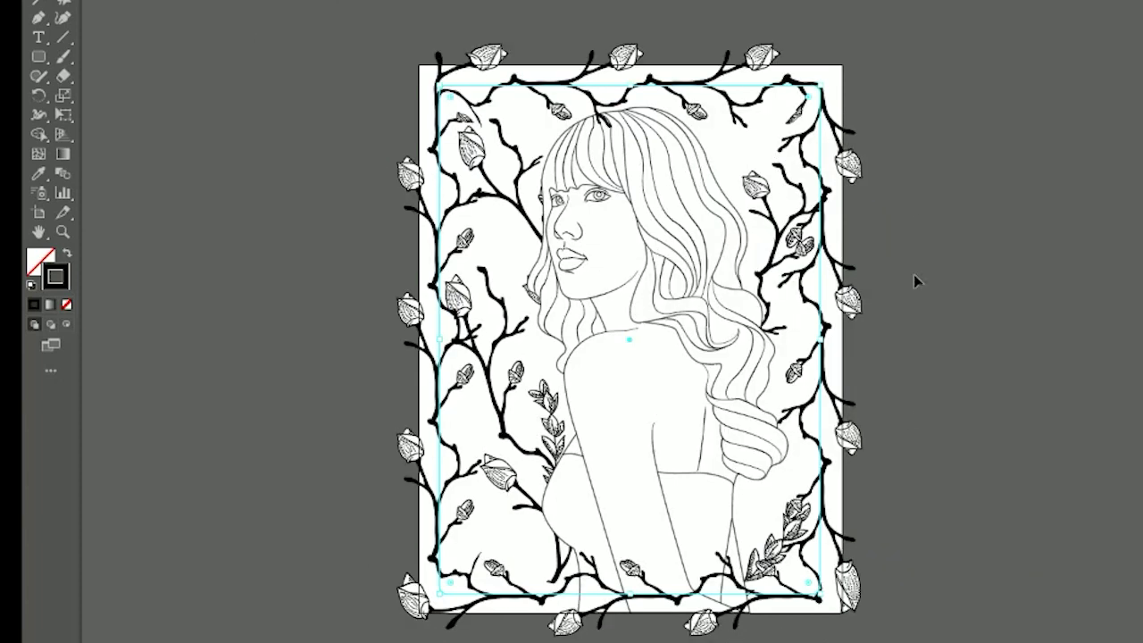
{"action": "left_click", "coordinate": [913, 206]}
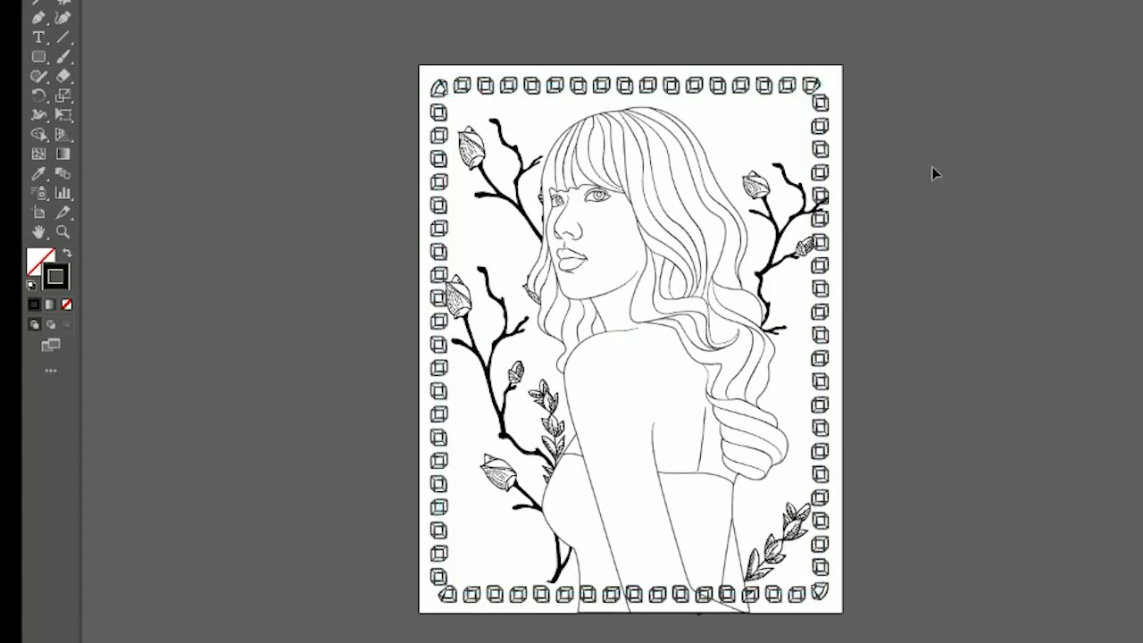
{"action": "left_click", "coordinate": [822, 378]}
{"action": "key", "text": "Delete"}
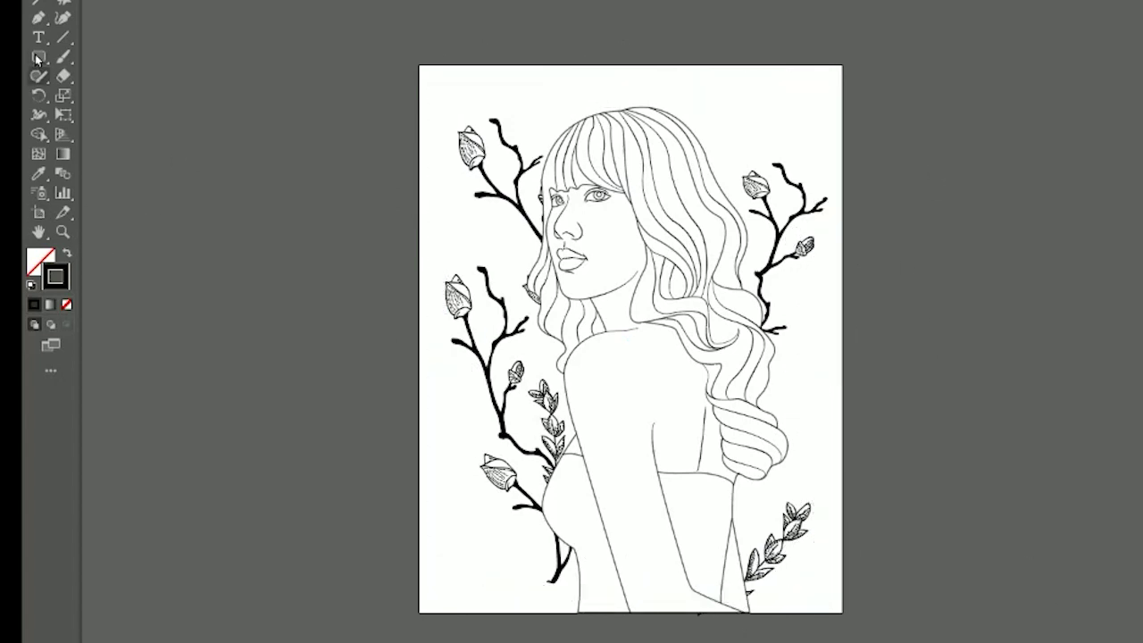
Step: Add the blossoming flower cluster, scaled down and rotated, in the page's lower-left area in front of the woman's torso
{"action": "scroll", "coordinate": [896, 387], "scroll_direction": "down", "scroll_amount": 1}
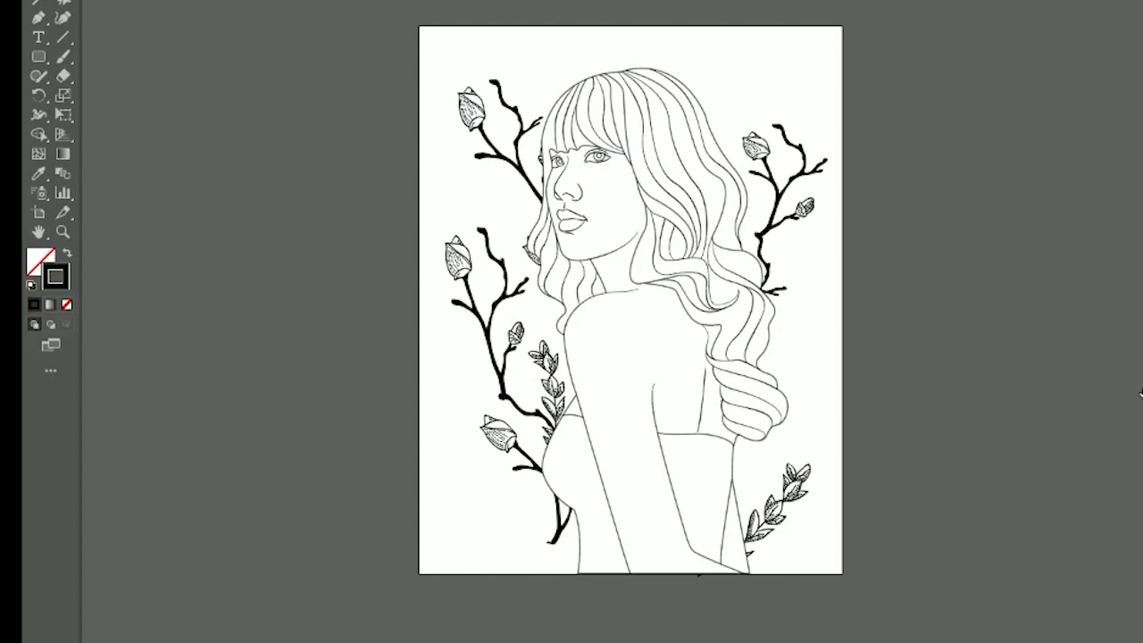
{"action": "key", "text": "ctrl+v"}
{"action": "left_click_drag", "start_coordinate": [504, 251], "coordinate": [609, 250]}
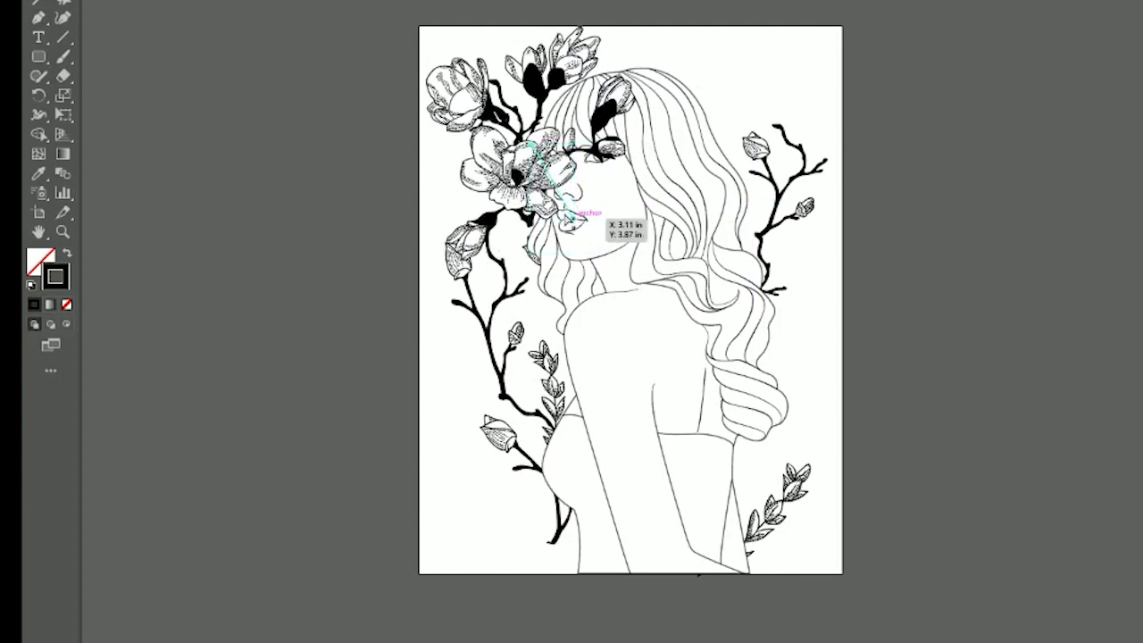
{"action": "left_click_drag", "start_coordinate": [573, 216], "coordinate": [760, 527]}
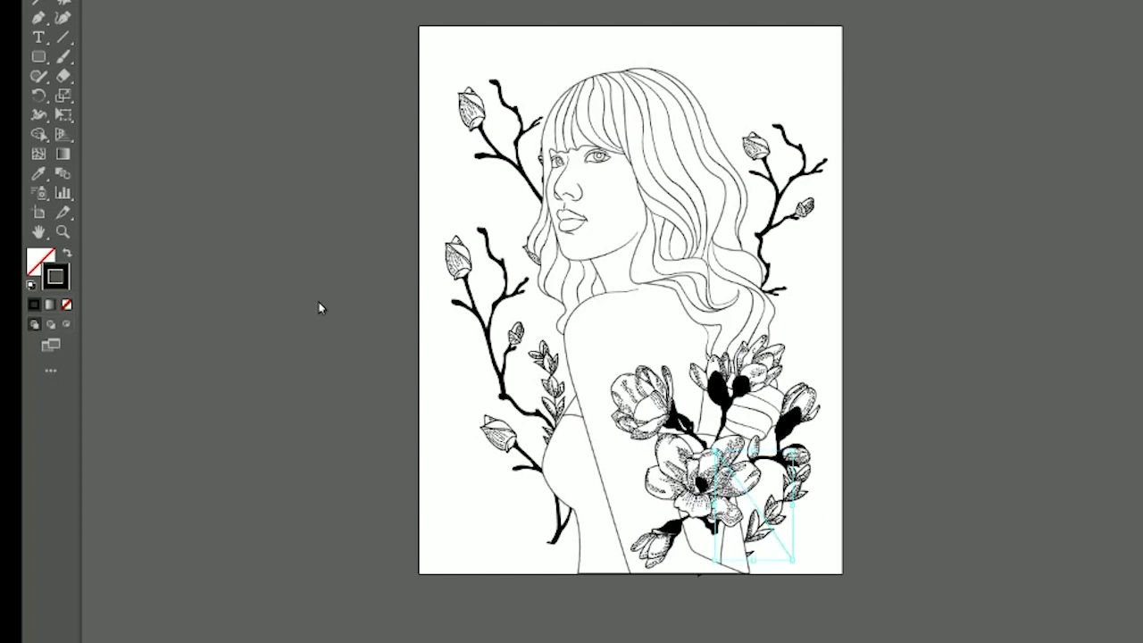
{"action": "left_click_drag", "start_coordinate": [646, 406], "coordinate": [295, 373]}
{"action": "left_click_drag", "start_coordinate": [467, 301], "coordinate": [379, 398]}
{"action": "left_click_drag", "start_coordinate": [365, 413], "coordinate": [832, 334]}
{"action": "left_click_drag", "start_coordinate": [741, 428], "coordinate": [552, 481]}
{"action": "left_click_drag", "start_coordinate": [650, 383], "coordinate": [670, 507]}
{"action": "left_click_drag", "start_coordinate": [499, 443], "coordinate": [470, 471]}
{"action": "left_click", "coordinate": [246, 410]}
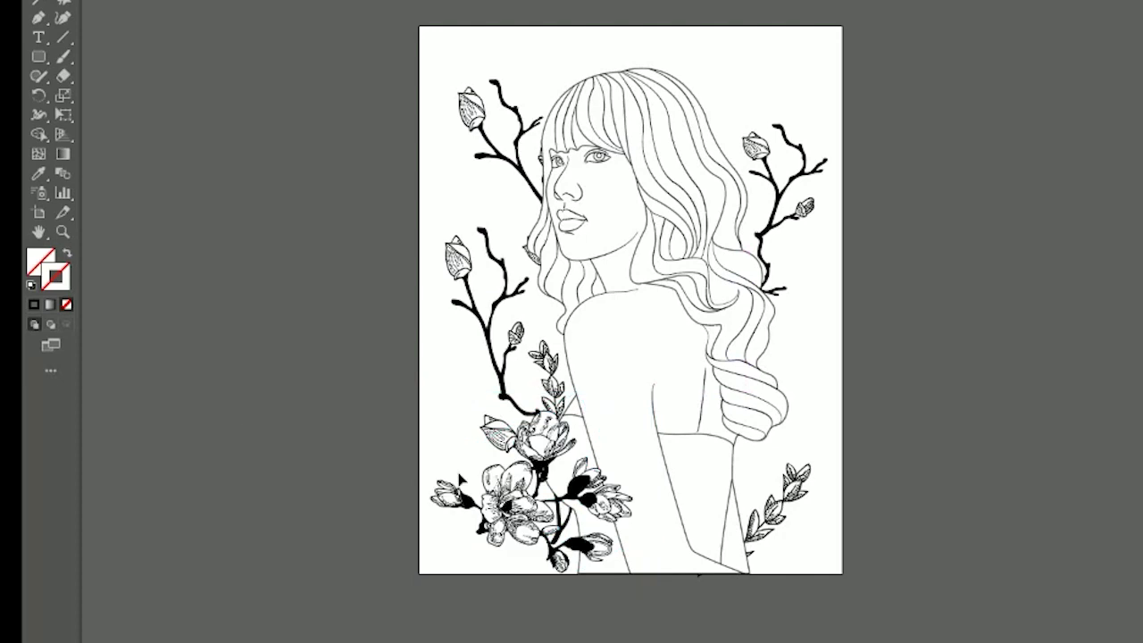
Step: Try the leafy flower bud brush in several strokes beside the page and over the woman, undoing each stroke
{"action": "key", "text": "b"}
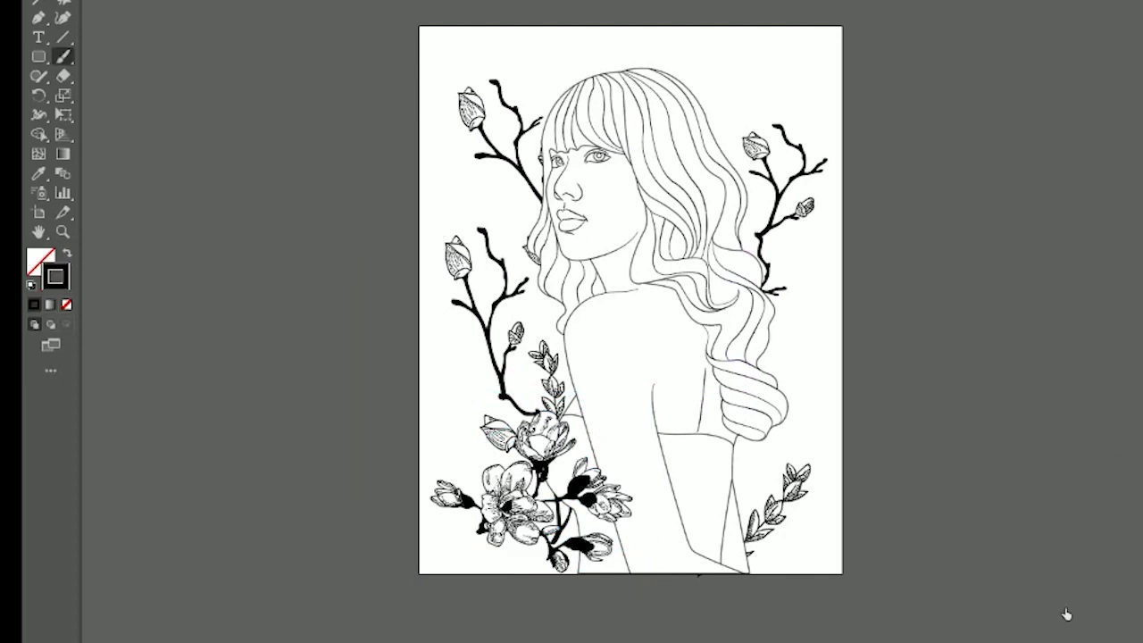
{"action": "left_click_drag", "start_coordinate": [304, 234], "coordinate": [383, 406]}
{"action": "key", "text": "ctrl+z"}
{"action": "left_click_drag", "start_coordinate": [786, 416], "coordinate": [659, 545]}
{"action": "key", "text": "ctrl+z"}
{"action": "left_click_drag", "start_coordinate": [295, 318], "coordinate": [370, 475]}
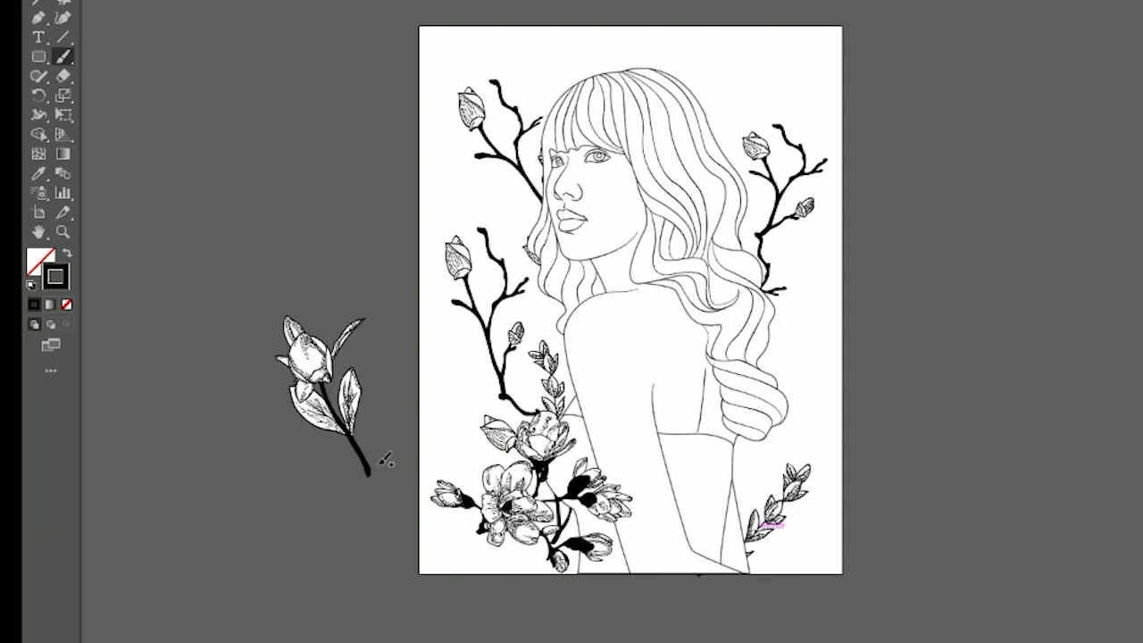
{"action": "key", "text": "ctrl+z"}
{"action": "left_click_drag", "start_coordinate": [268, 171], "coordinate": [377, 478]}
{"action": "key", "text": "ctrl+z"}
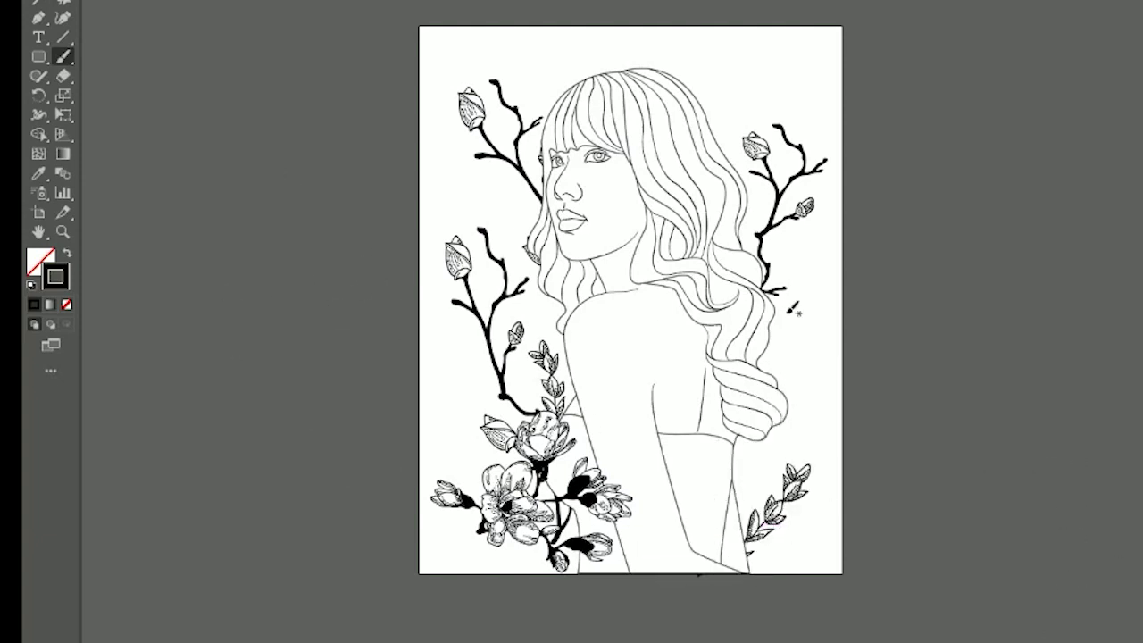
Step: Paint a single open flower with long stamens and position it in the woman's hair beside her bangs
{"action": "left_click_drag", "start_coordinate": [687, 82], "coordinate": [687, 175]}
{"action": "key", "text": "v"}
{"action": "left_click_drag", "start_coordinate": [695, 116], "coordinate": [661, 111]}
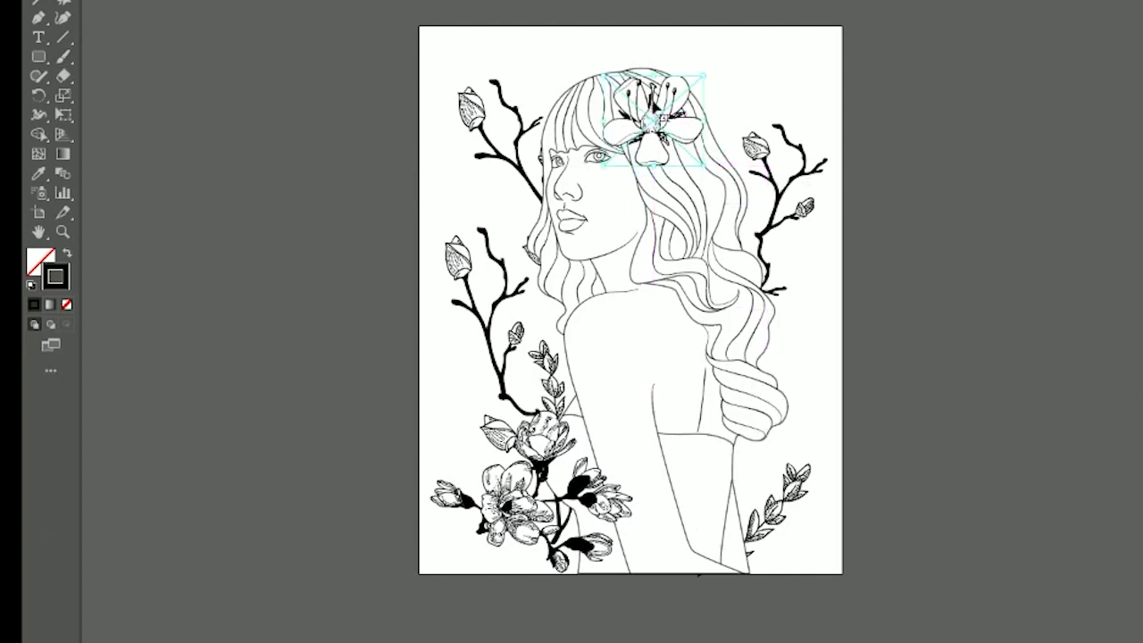
{"action": "left_click", "coordinate": [208, 306]}
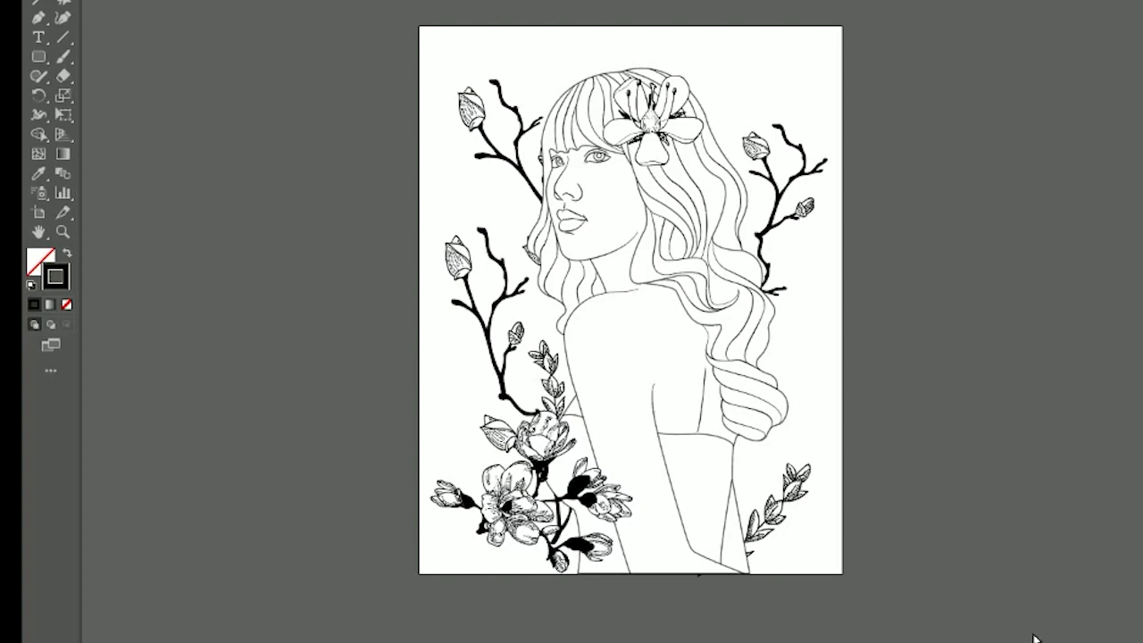
Step: Add a shaded lily and position it over the woman's lower arm near the bottom edge of the page
{"action": "key", "text": "ctrl+v"}
{"action": "left_click_drag", "start_coordinate": [545, 266], "coordinate": [741, 506]}
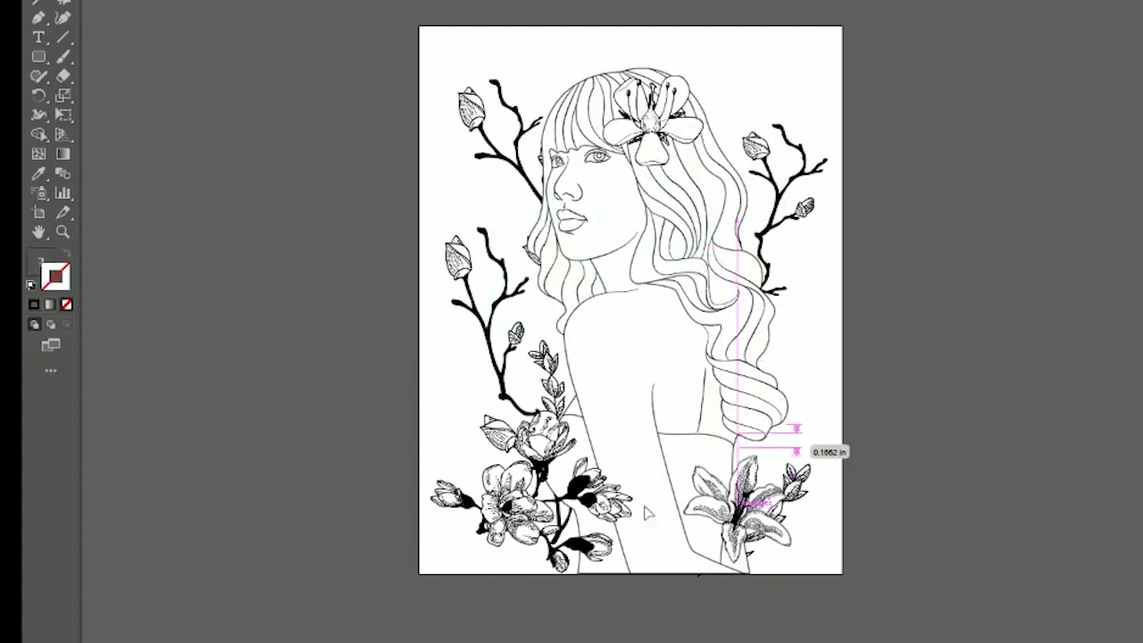
{"action": "left_click_drag", "start_coordinate": [645, 507], "coordinate": [612, 513]}
Step: Add a calla lily over the end of the long hair curl, above the lower-right leafy sprig
{"action": "left_click", "coordinate": [1120, 398]}
{"action": "key", "text": "ctrl+v"}
{"action": "mouse_move", "coordinate": [817, 299]}
{"action": "left_mouse_down"}
{"action": "mouse_move", "coordinate": [818, 466]}
{"action": "mouse_move", "coordinate": [818, 410]}
{"action": "mouse_move", "coordinate": [810, 419]}
{"action": "left_mouse_up"}
{"action": "key", "text": "Delete"}
{"action": "key", "text": "ctrl+v"}
{"action": "left_click", "coordinate": [898, 419]}
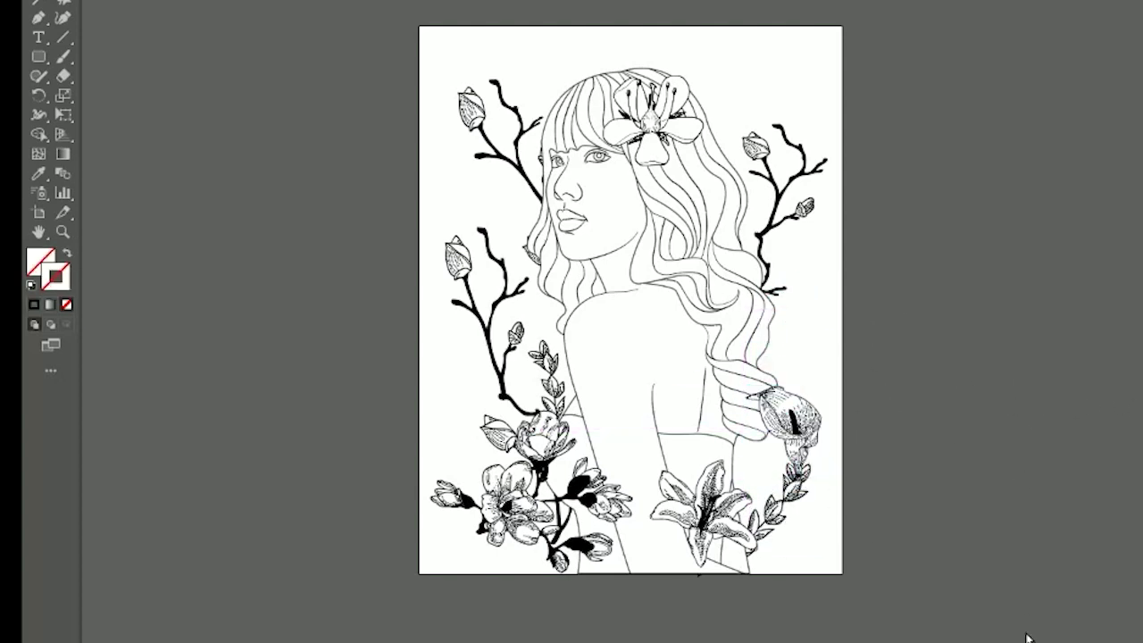
Step: Paint two large leafy branches, one curving past the calla lily and one running down behind the blossom cluster
{"action": "key", "text": "b"}
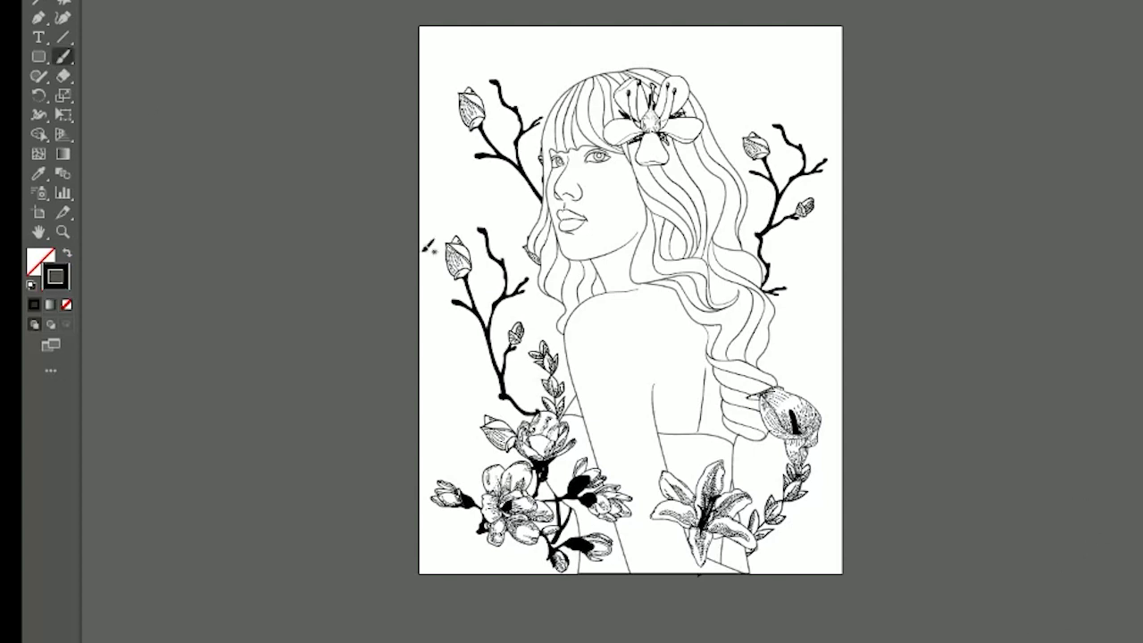
{"action": "left_click_drag", "start_coordinate": [407, 281], "coordinate": [500, 466]}
{"action": "key", "text": "ctrl+z"}
{"action": "left_click_drag", "start_coordinate": [496, 88], "coordinate": [506, 343]}
{"action": "key", "text": "ctrl+z"}
{"action": "left_click_drag", "start_coordinate": [808, 268], "coordinate": [760, 482]}
{"action": "left_click_drag", "start_coordinate": [459, 315], "coordinate": [616, 544]}
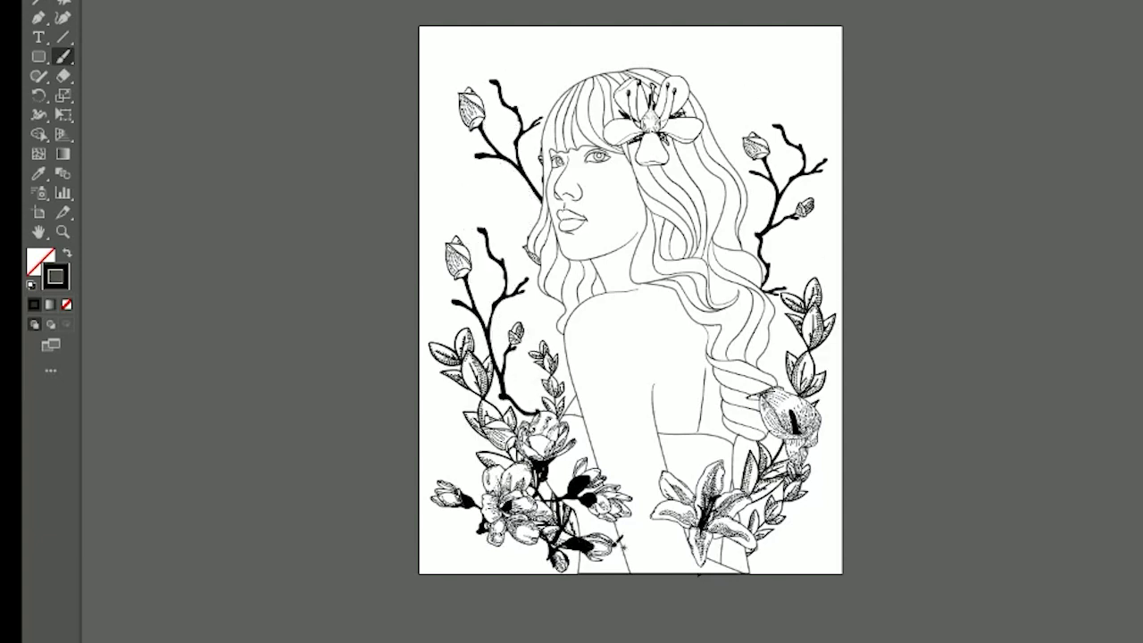
Step: Paint more leafy sprigs around the woman's head, behind her hair and in front of her face and neck
{"action": "mouse_move", "coordinate": [764, 59]}
{"action": "left_mouse_down"}
{"action": "mouse_move", "coordinate": [690, 224]}
{"action": "mouse_move", "coordinate": [716, 227]}
{"action": "mouse_move", "coordinate": [656, 273]}
{"action": "left_mouse_up"}
{"action": "key", "text": "ctrl+z"}
{"action": "key", "text": "ctrl+z"}
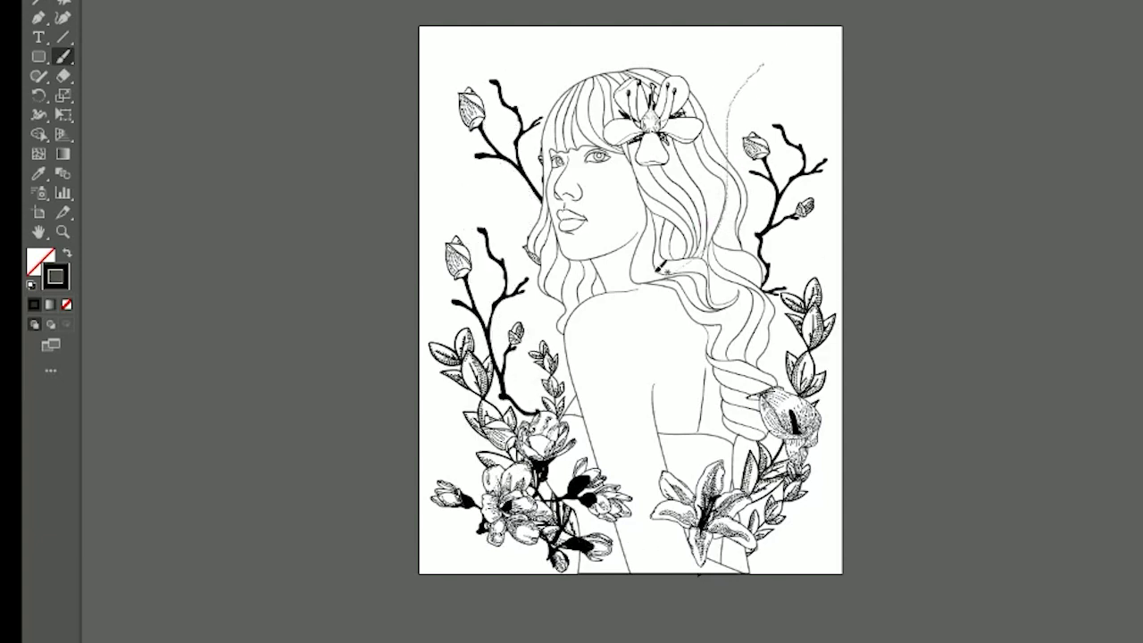
{"action": "left_click_drag", "start_coordinate": [465, 61], "coordinate": [543, 157]}
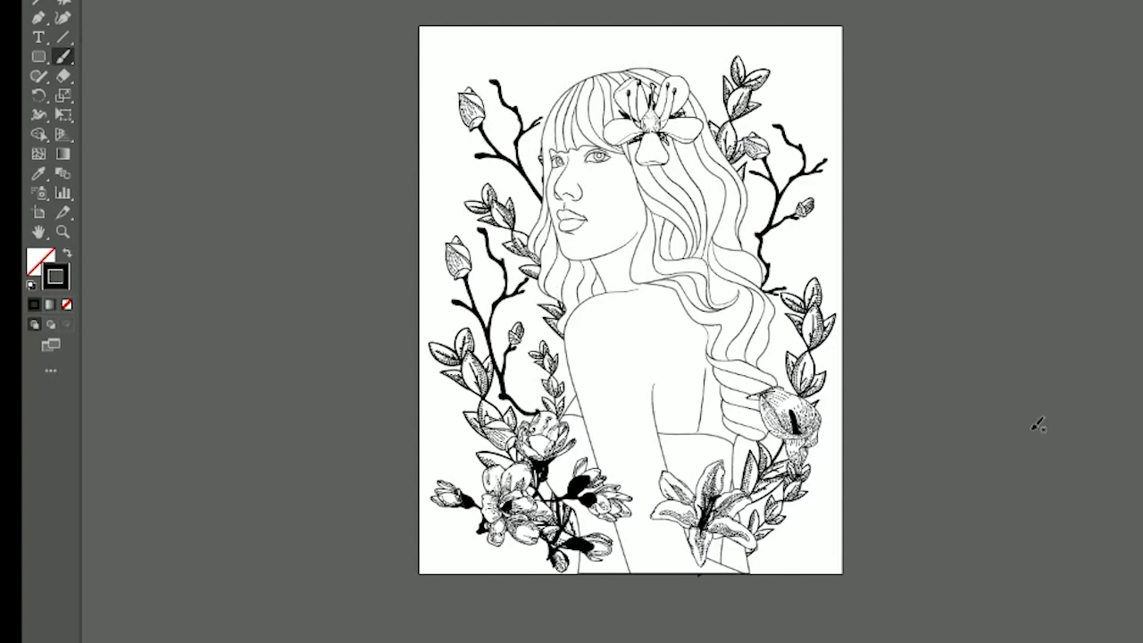
Step: Place a scaled-down five-petal flower at the tip of the leafy sprig in front of the woman's face
{"action": "key", "text": "v"}
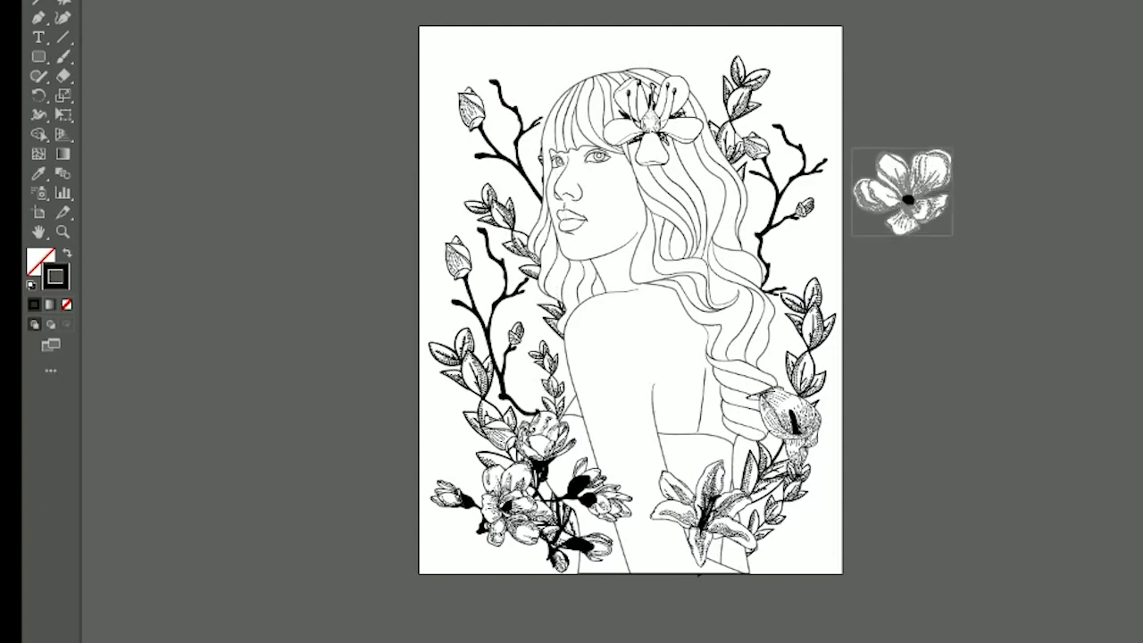
{"action": "left_click_drag", "start_coordinate": [917, 181], "coordinate": [474, 183]}
{"action": "left_click_drag", "start_coordinate": [515, 224], "coordinate": [487, 197]}
{"action": "left_click", "coordinate": [302, 181]}
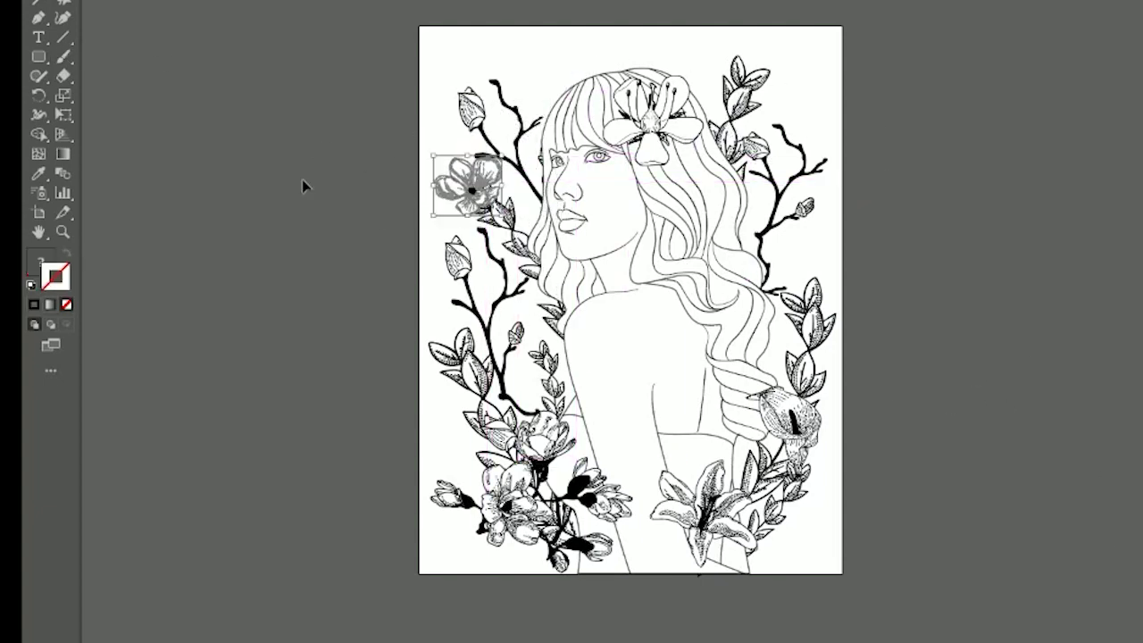
Step: Try a many-petalled blossom on the leafy sprig behind the woman's head and put a scaled-down five-petal flower there instead
{"action": "key", "text": "ctrl+v"}
{"action": "left_click_drag", "start_coordinate": [1006, 243], "coordinate": [818, 102]}
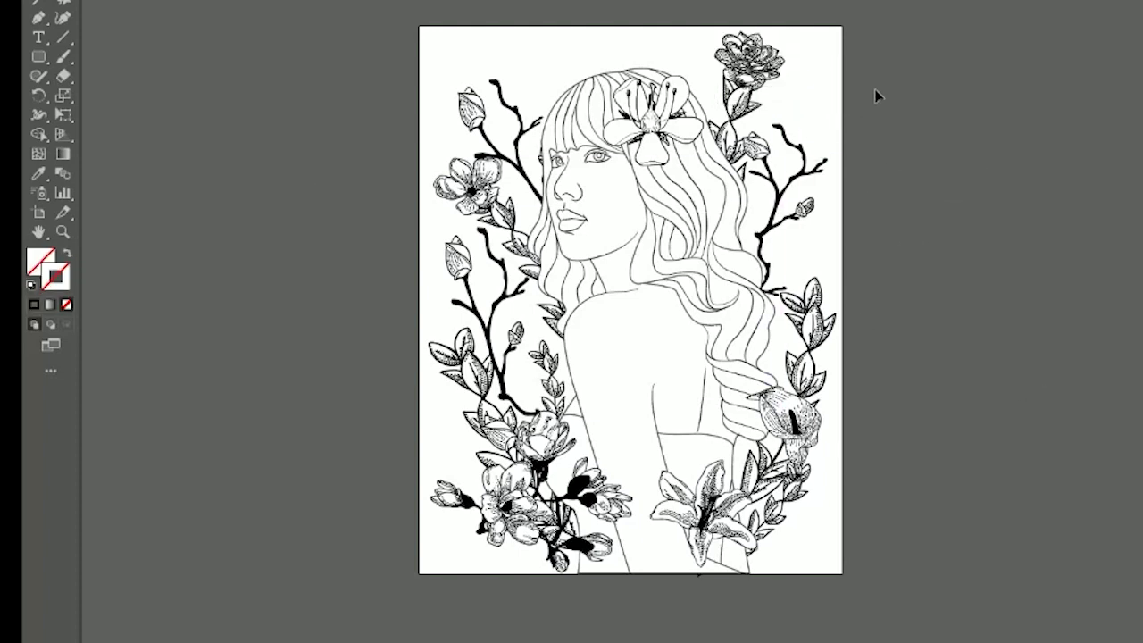
{"action": "left_click", "coordinate": [1031, 382]}
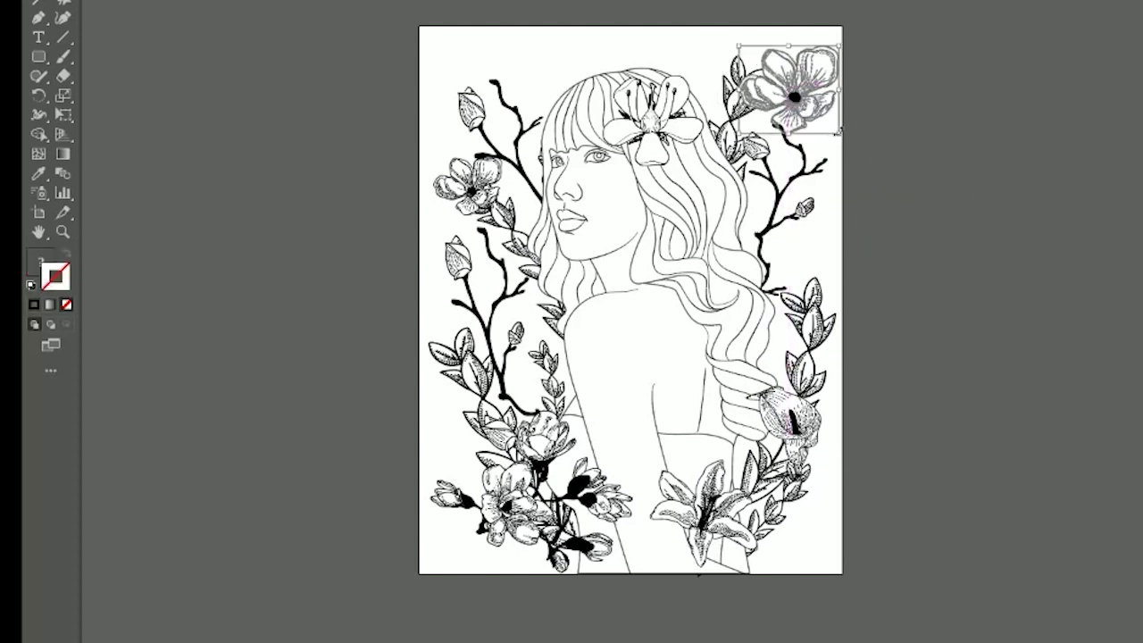
{"action": "left_click_drag", "start_coordinate": [840, 133], "coordinate": [801, 154]}
{"action": "left_click_drag", "start_coordinate": [823, 82], "coordinate": [785, 93]}
{"action": "left_click", "coordinate": [930, 111]}
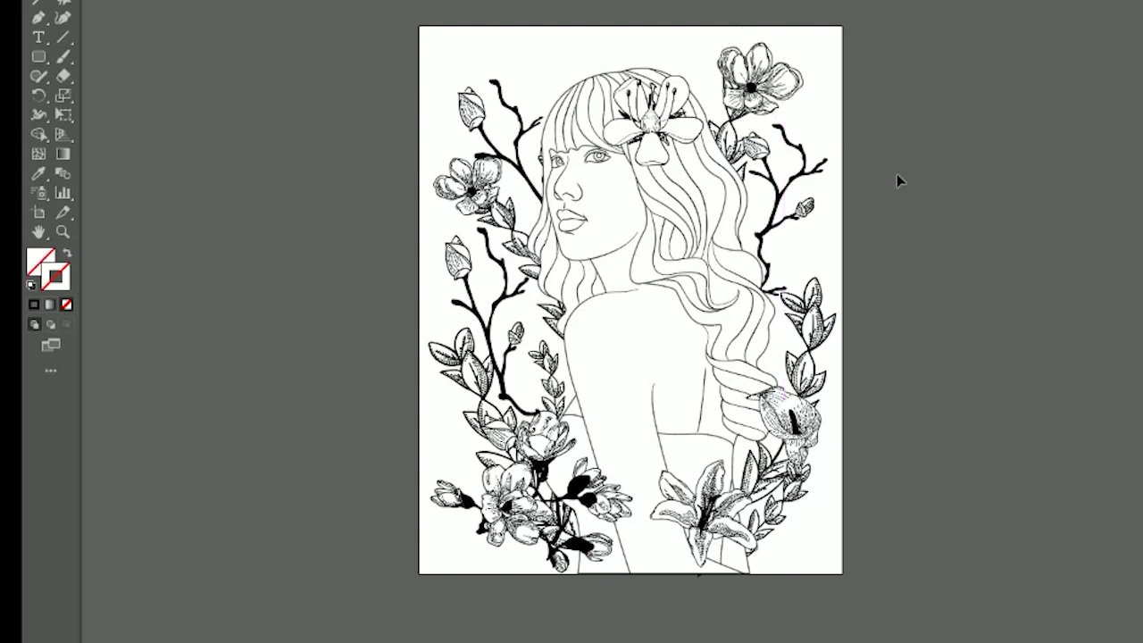
Step: Move the blossoming flower cluster from the woman's torso to the empty canvas outside the page
{"action": "left_click", "coordinate": [509, 504]}
{"action": "left_click_drag", "start_coordinate": [510, 505], "coordinate": [172, 546]}
{"action": "left_click", "coordinate": [331, 337]}
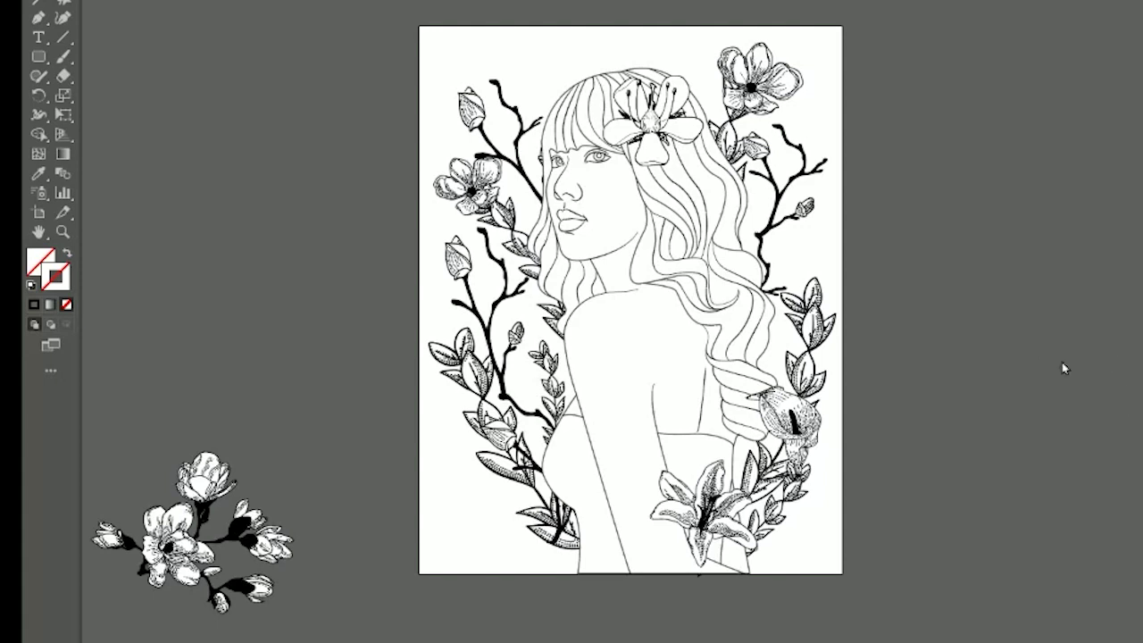
Step: Paint leafy sprigs along the page's lower edge, on both sides of the woman's torso
{"action": "key", "text": "b"}
{"action": "key", "text": "ctrl+z"}
{"action": "mouse_move", "coordinate": [390, 402]}
{"action": "left_mouse_down"}
{"action": "mouse_move", "coordinate": [503, 505]}
{"action": "mouse_move", "coordinate": [615, 551]}
{"action": "left_mouse_up"}
{"action": "key", "text": "ctrl+z"}
{"action": "left_click_drag", "start_coordinate": [451, 548], "coordinate": [653, 548]}
{"action": "left_click_drag", "start_coordinate": [815, 552], "coordinate": [651, 560]}
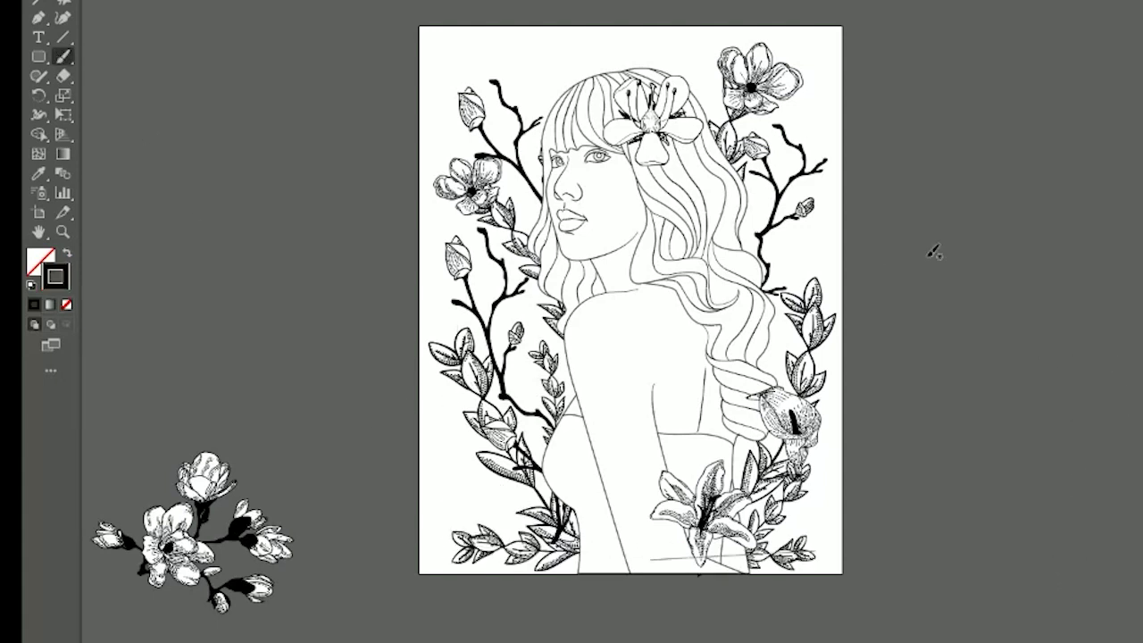
{"action": "left_click", "coordinate": [1113, 198], "text": "ctrl"}
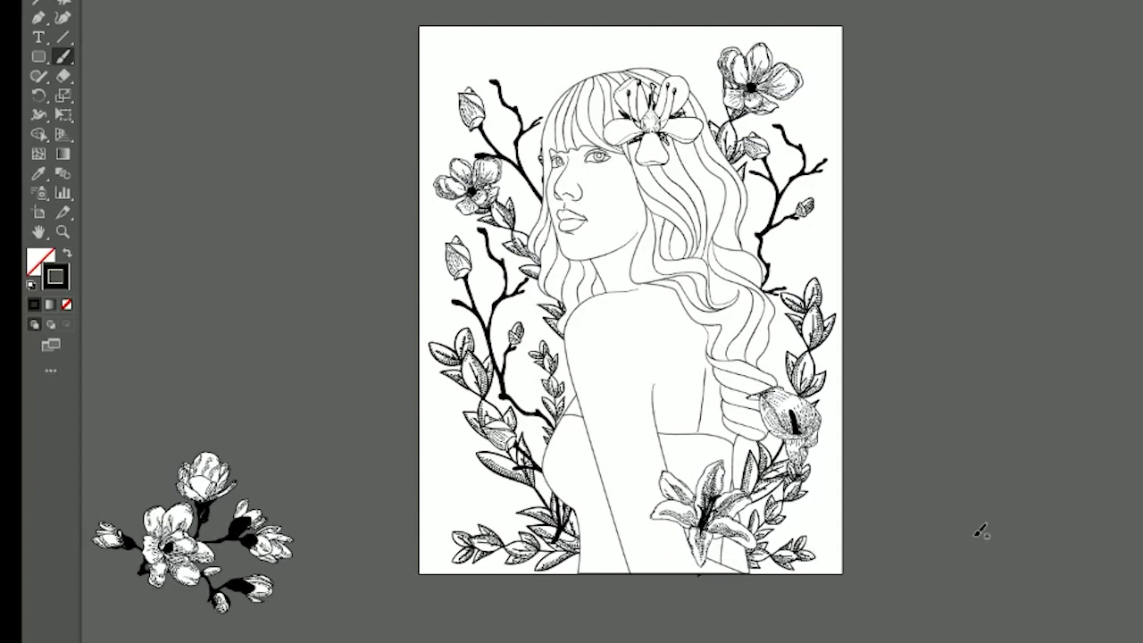
{"action": "mouse_move", "coordinate": [530, 456]}
{"action": "left_mouse_down"}
{"action": "mouse_move", "coordinate": [590, 518]}
{"action": "mouse_move", "coordinate": [664, 543]}
{"action": "left_mouse_up"}
{"action": "left_click_drag", "start_coordinate": [815, 452], "coordinate": [661, 552]}
{"action": "key", "text": "ctrl+z"}
{"action": "key", "text": "ctrl+z"}
Step: Draw a rounded rectangle about 7.5 by 10 in just inside the page edges and apply a braided brush to it
{"action": "key", "text": "m"}
{"action": "left_click_drag", "start_coordinate": [441, 52], "coordinate": [827, 559]}
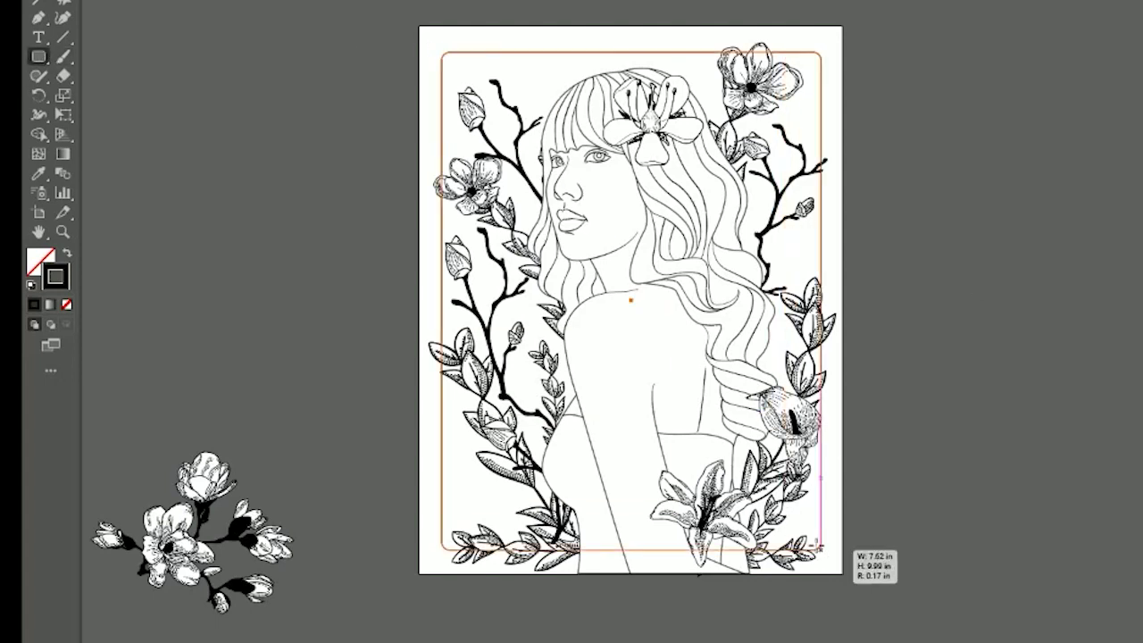
{"action": "left_click", "coordinate": [1055, 512]}
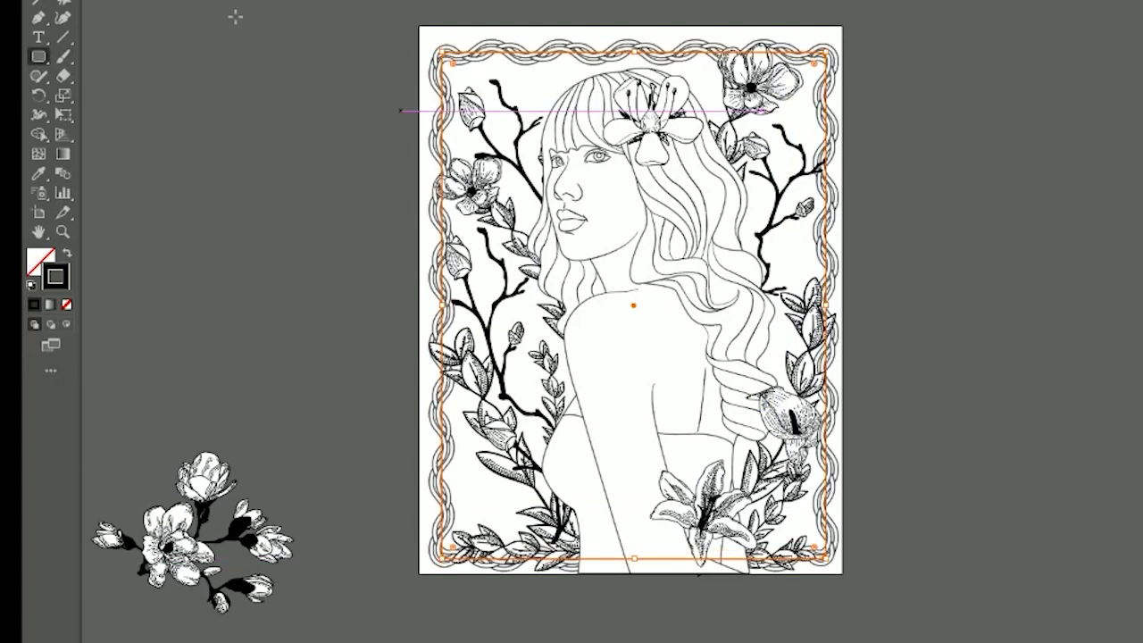
Step: Round the braided frame's corners, strongly at the upper two and more gently at the lower two
{"action": "key", "text": "v"}
{"action": "left_click", "coordinate": [330, 99]}
{"action": "left_click", "coordinate": [441, 96]}
{"action": "key", "text": "a"}
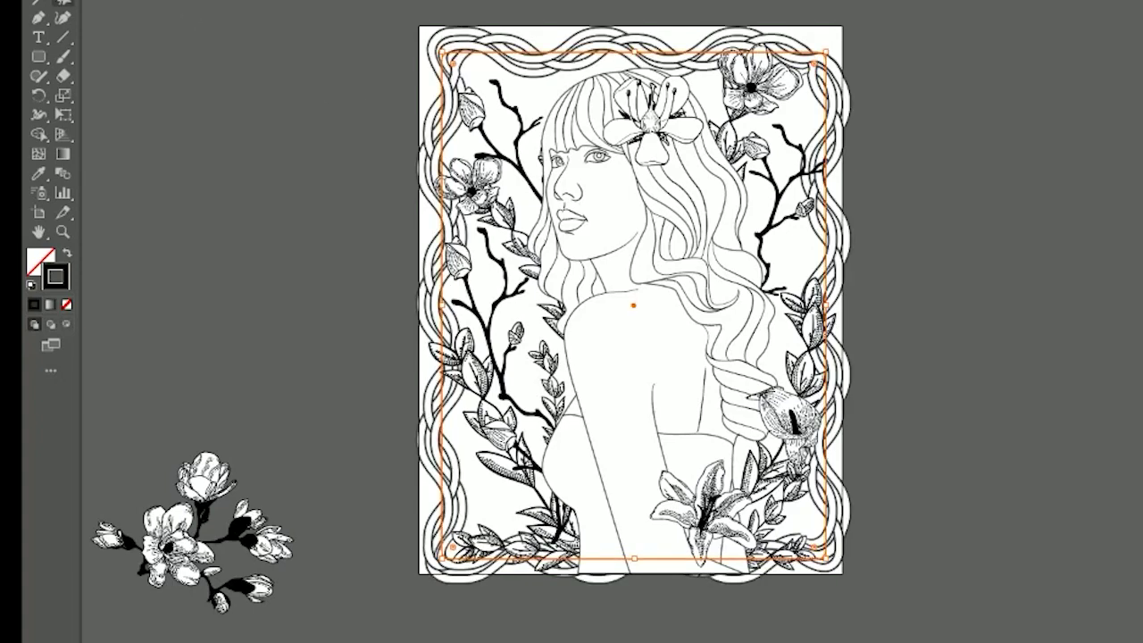
{"action": "left_click_drag", "start_coordinate": [453, 63], "coordinate": [547, 156]}
{"action": "left_click_drag", "start_coordinate": [814, 63], "coordinate": [645, 234]}
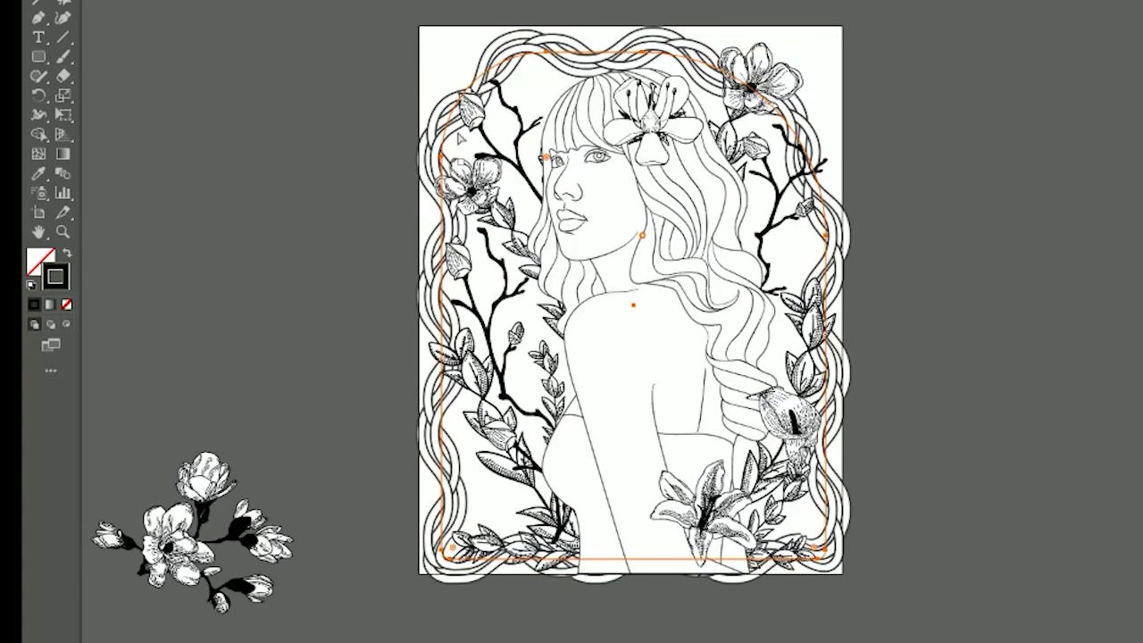
{"action": "left_click_drag", "start_coordinate": [546, 156], "coordinate": [597, 201]}
{"action": "left_click_drag", "start_coordinate": [490, 508], "coordinate": [498, 502]}
{"action": "key", "text": "v"}
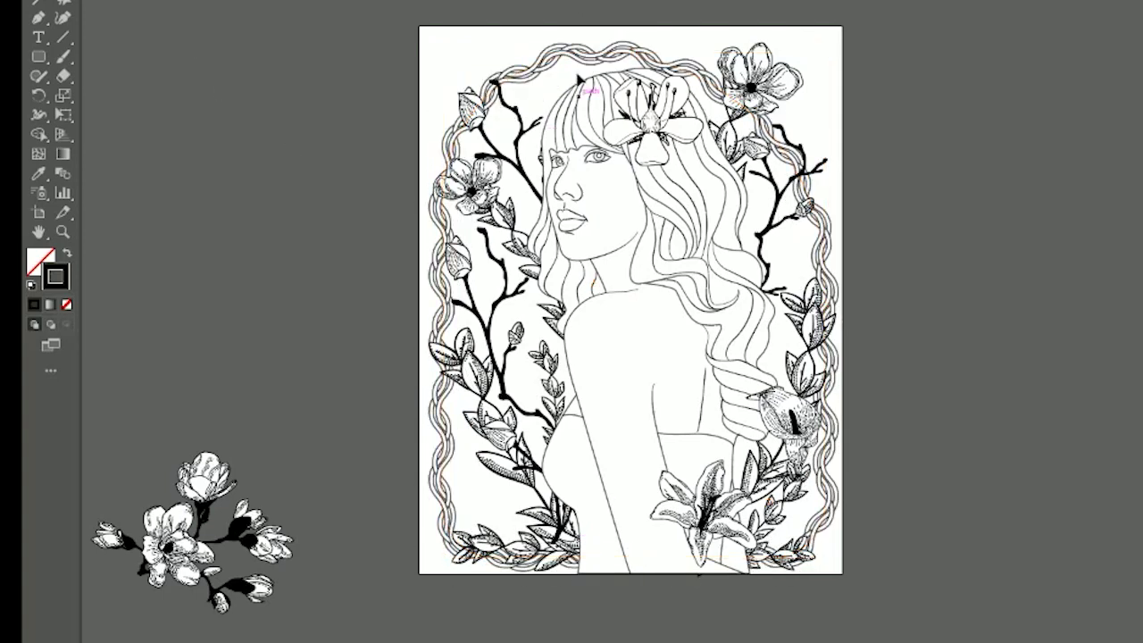
Step: Reduce the rounding of the braided frame's two upper corners
{"action": "left_click_drag", "start_coordinate": [594, 205], "coordinate": [511, 121]}
{"action": "left_click_drag", "start_coordinate": [629, 250], "coordinate": [725, 99]}
{"action": "key", "text": "ctrl+shift+a"}
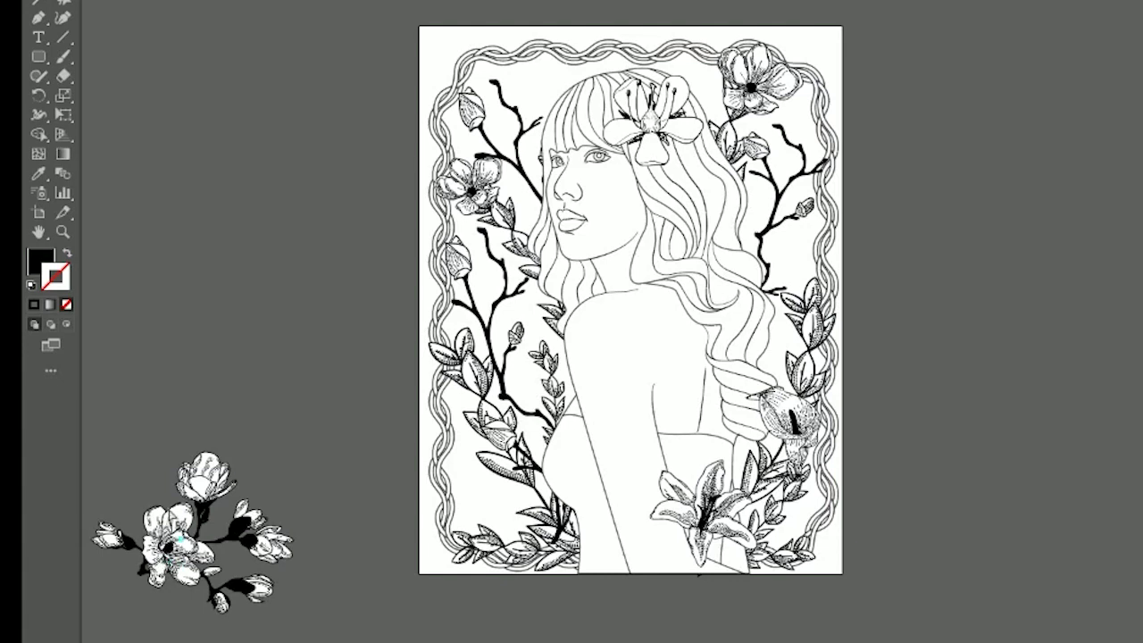
Step: Delete the spare blossom cluster beside the page and bring the braided frame to the front of the artwork
{"action": "left_click", "coordinate": [173, 518]}
{"action": "key", "text": "Delete"}
{"action": "left_click", "coordinate": [845, 107]}
{"action": "key", "text": "ctrl+shift+bracketright"}
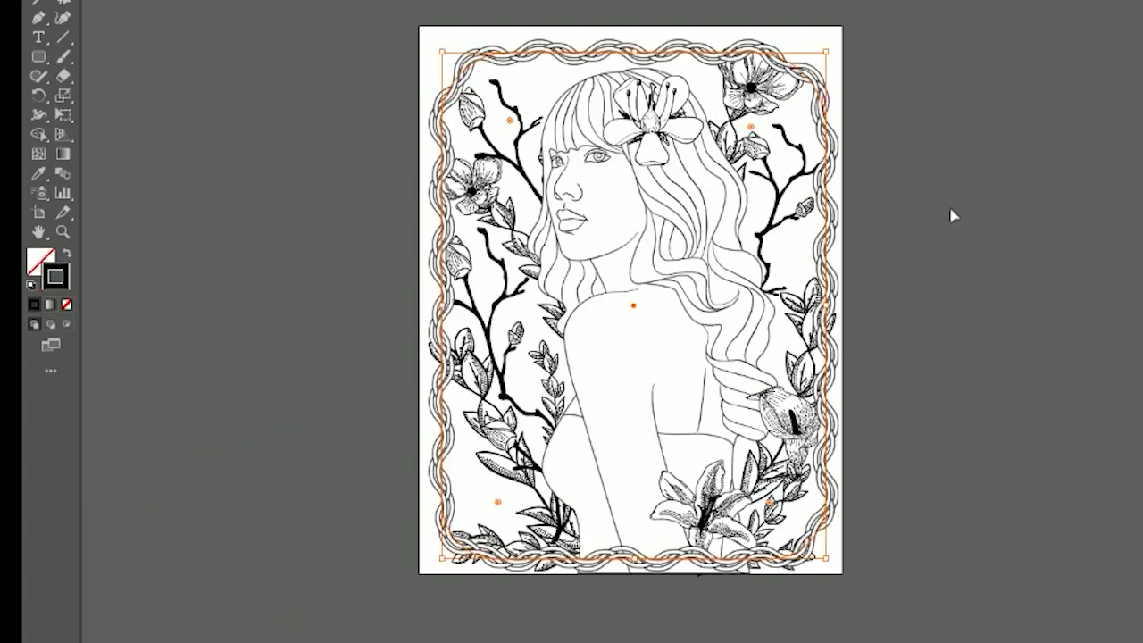
Step: Bring the five-petal flowers beside the woman's face and behind her head in front of the braided frame
{"action": "left_click", "coordinate": [752, 87]}
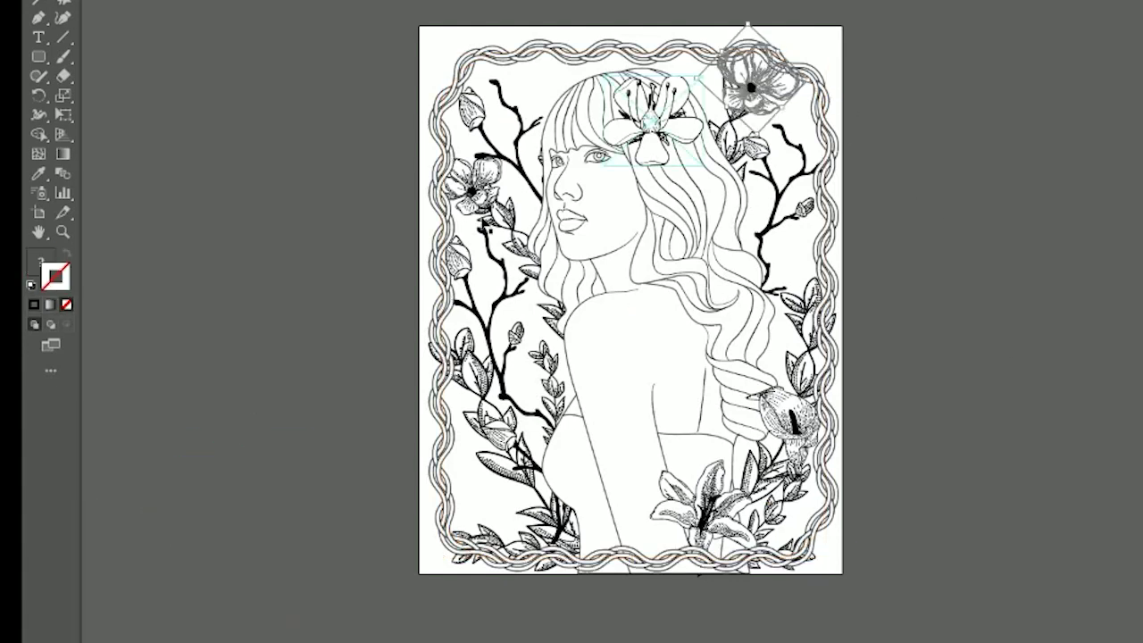
{"action": "left_click", "coordinate": [478, 201], "text": "shift"}
{"action": "key", "text": "Delete"}
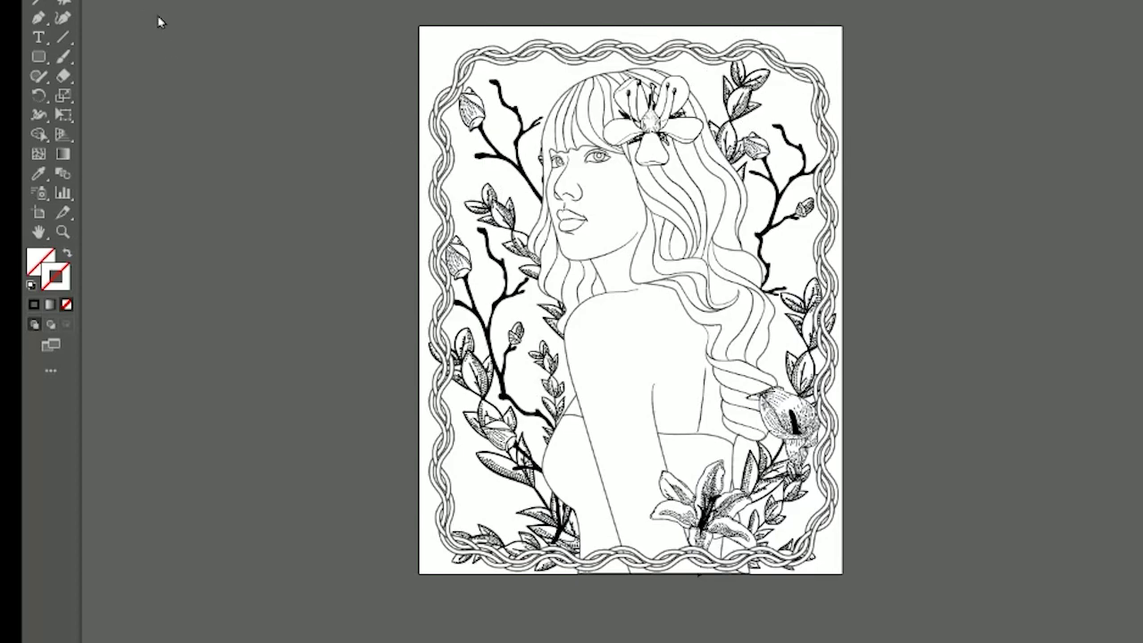
{"action": "key", "text": "ctrl+z"}
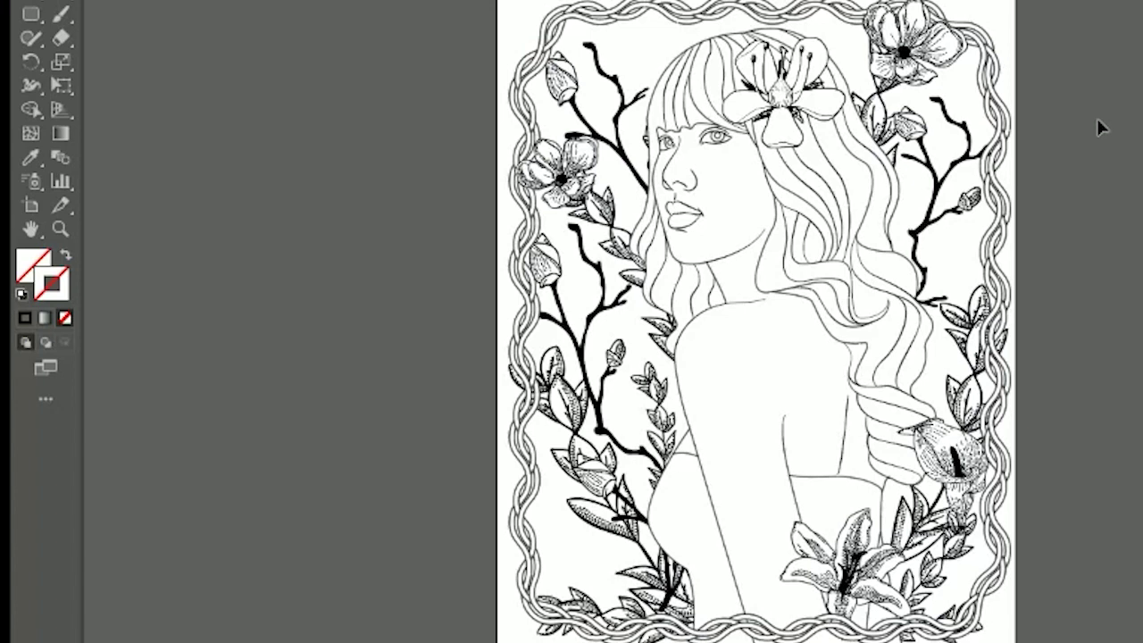
Step: Try a finer braid on the frame and restore the wider braid
{"action": "left_click", "coordinate": [572, 10]}
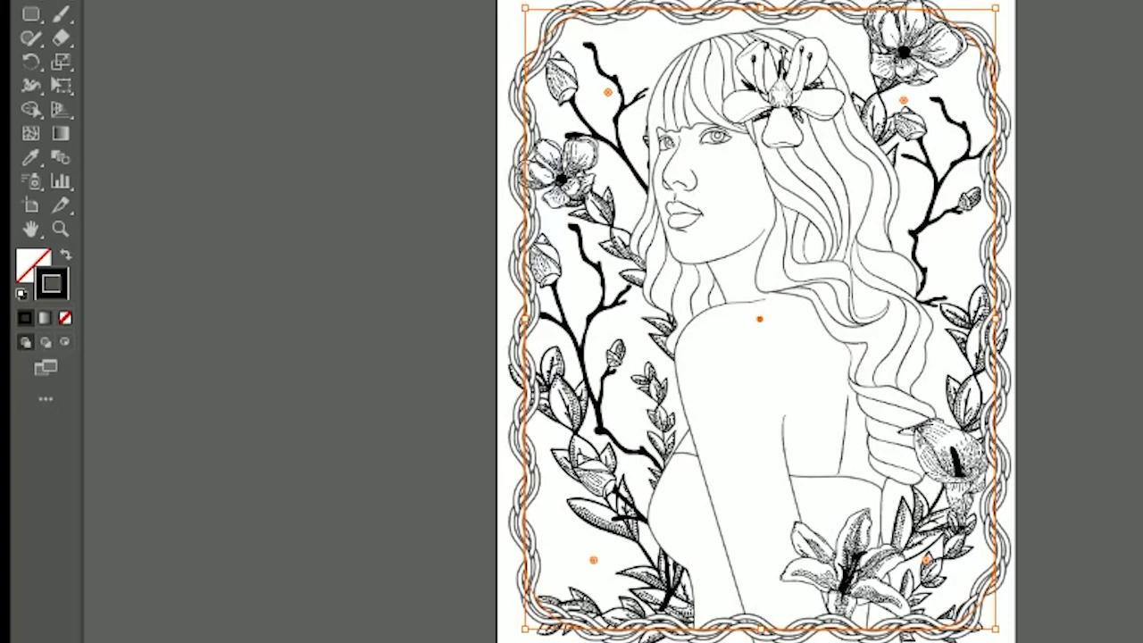
{"action": "key", "text": "ctrl+z"}
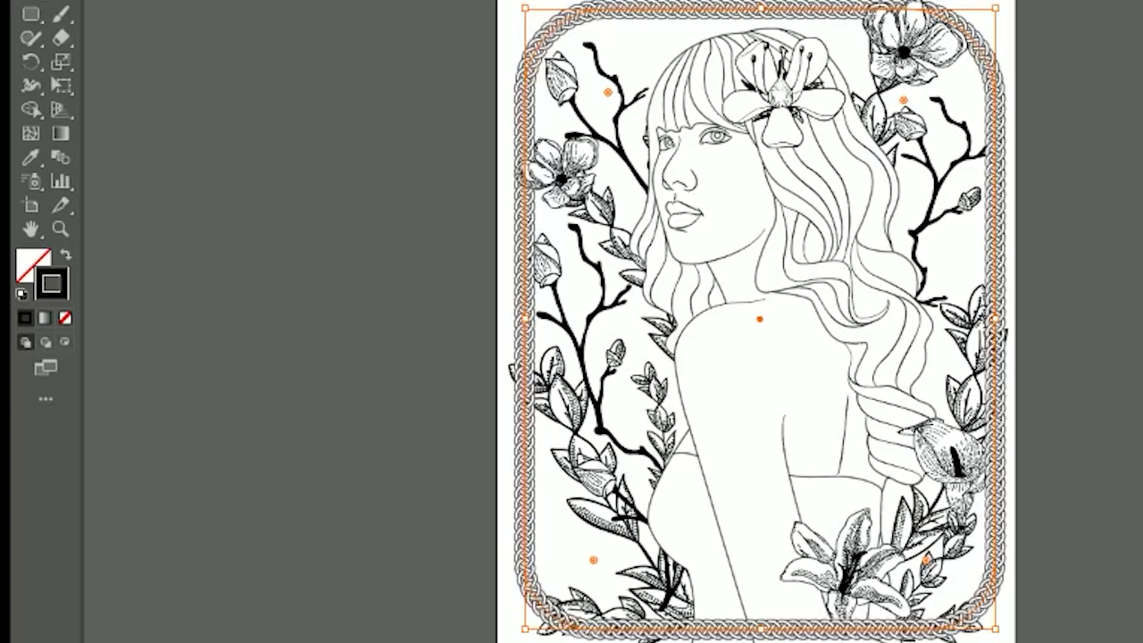
{"action": "key", "text": "ctrl+shift+z"}
{"action": "key", "text": "ctrl+shift+z"}
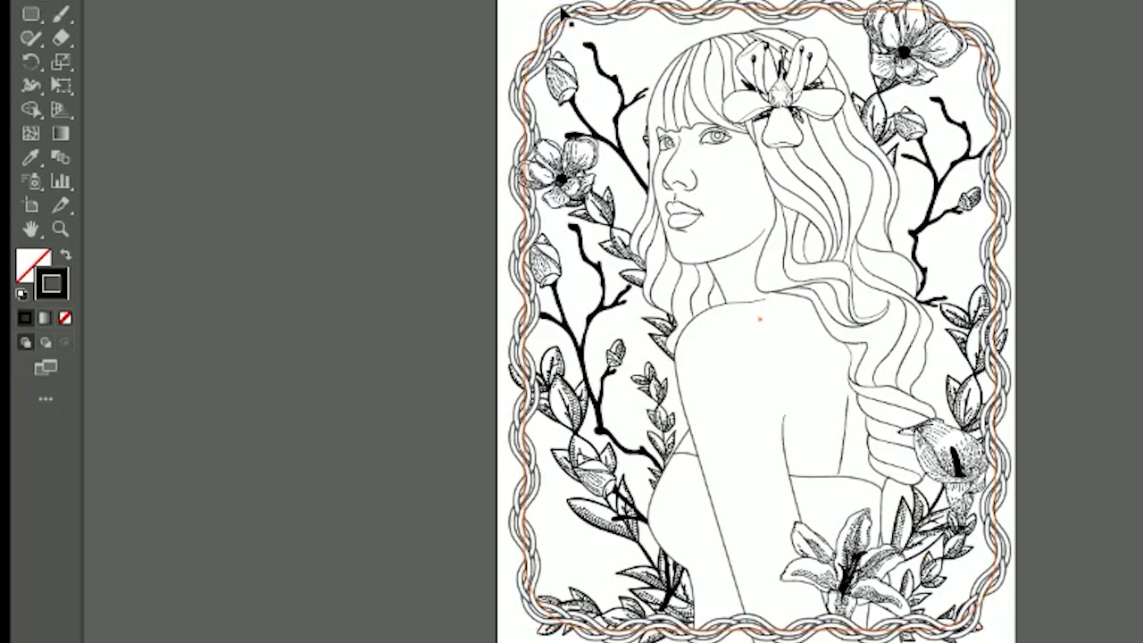
Step: Draw a second, smaller braided rectangle on the empty canvas beside the page
{"action": "left_click", "coordinate": [31, 14]}
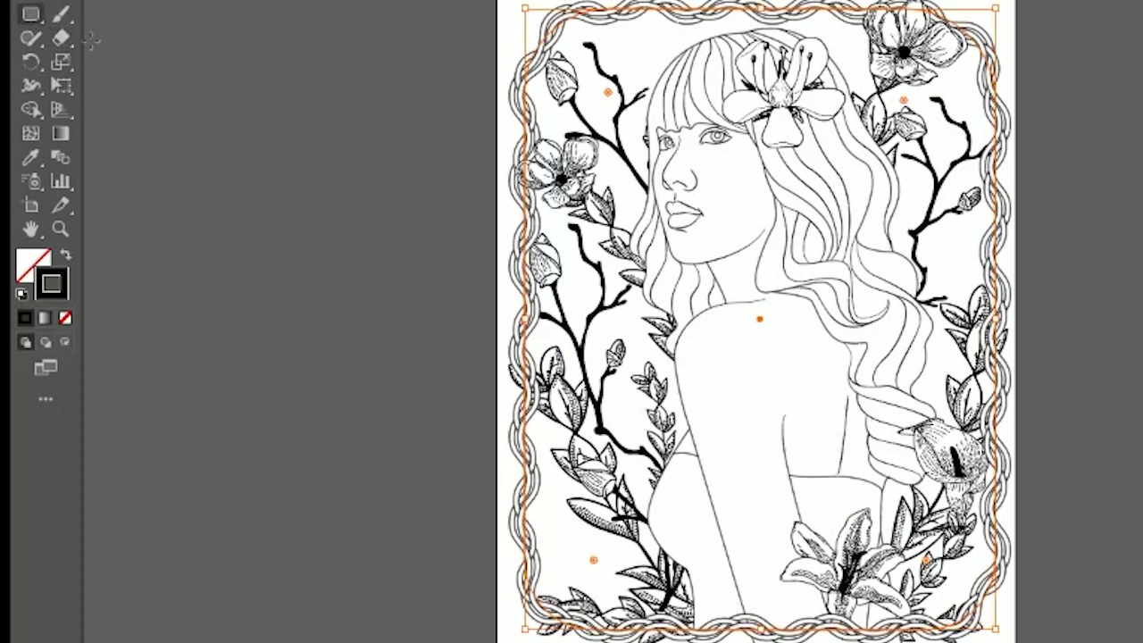
{"action": "key", "text": "v"}
{"action": "left_click", "coordinate": [250, 51]}
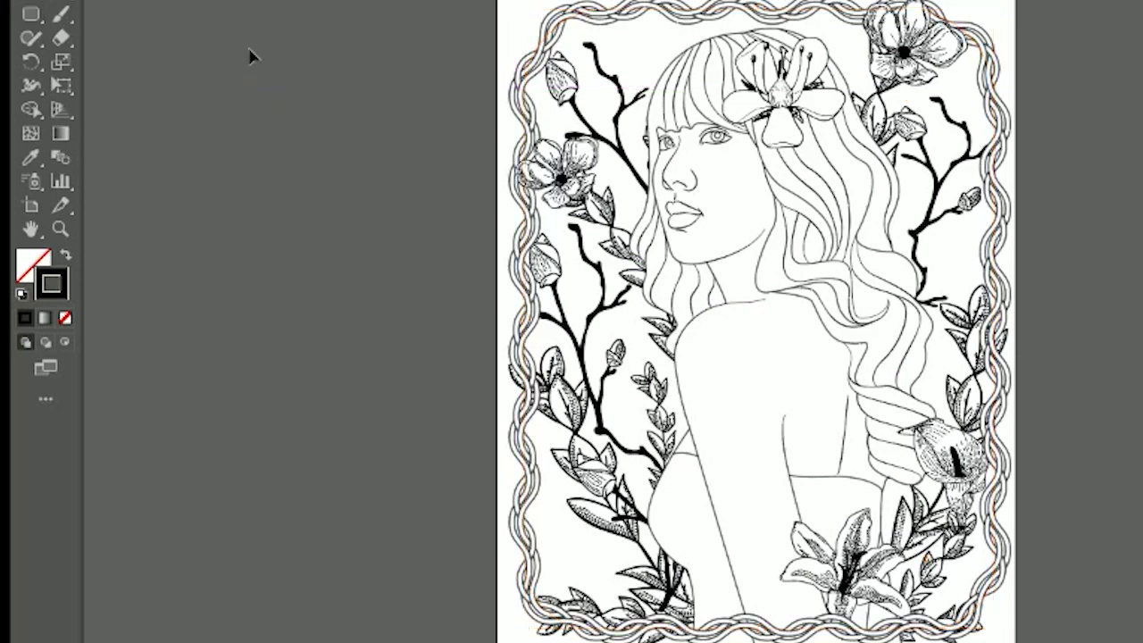
{"action": "left_click", "coordinate": [30, 11]}
{"action": "left_click_drag", "start_coordinate": [211, 11], "coordinate": [478, 410]}
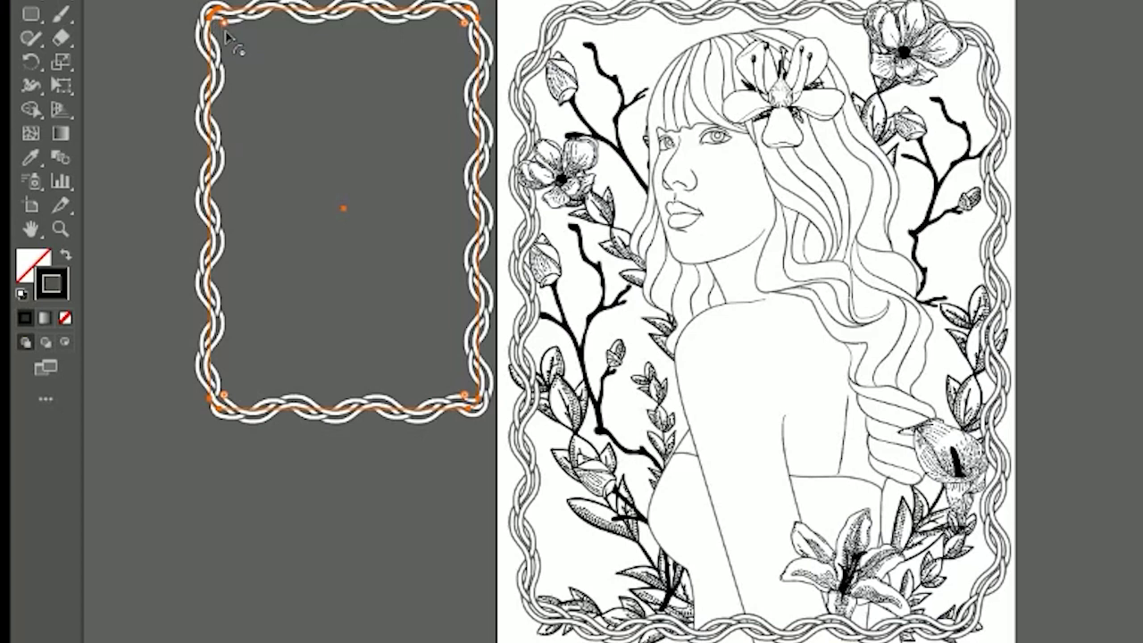
Step: Round the spare frame's corners, most strongly at the upper two, and delete that frame
{"action": "left_click_drag", "start_coordinate": [217, 25], "coordinate": [284, 116]}
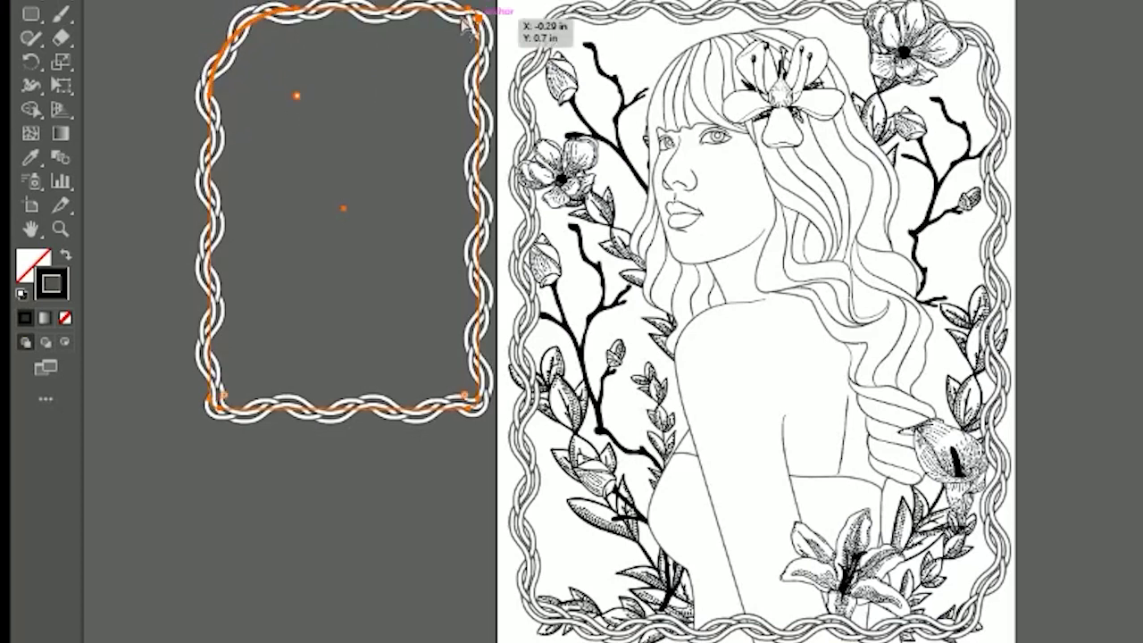
{"action": "left_click_drag", "start_coordinate": [466, 23], "coordinate": [369, 115]}
{"action": "left_click_drag", "start_coordinate": [218, 393], "coordinate": [256, 361]}
{"action": "left_click", "coordinate": [255, 63]}
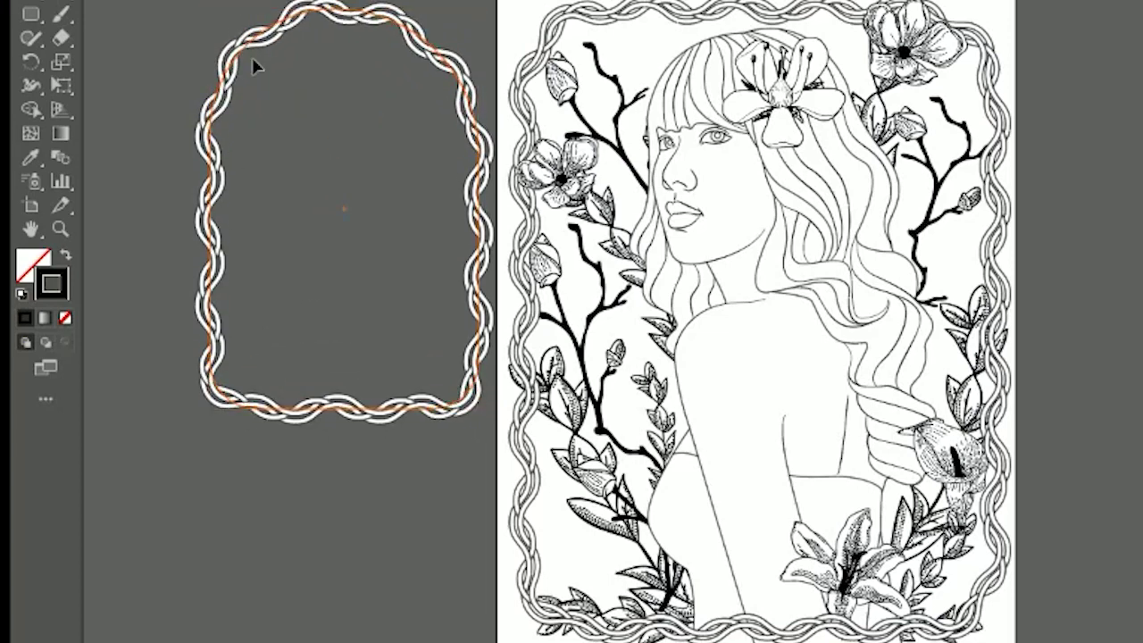
{"action": "left_click", "coordinate": [241, 44]}
{"action": "key", "text": "Delete"}
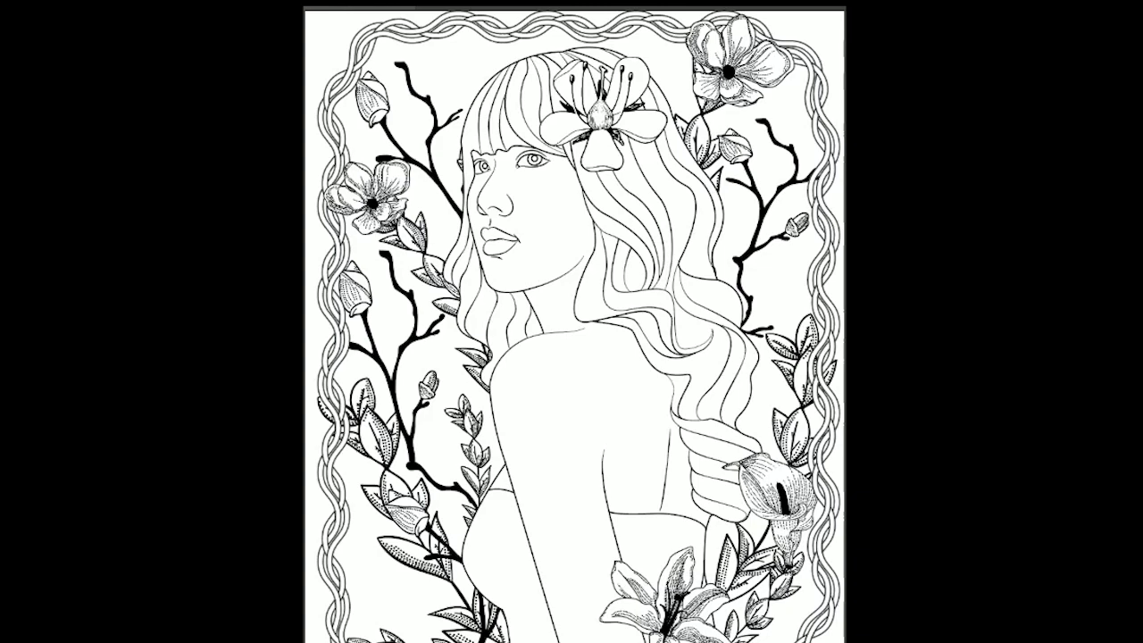
{"action": "scroll", "coordinate": [674, 331], "scroll_direction": "down", "scroll_amount": 3}
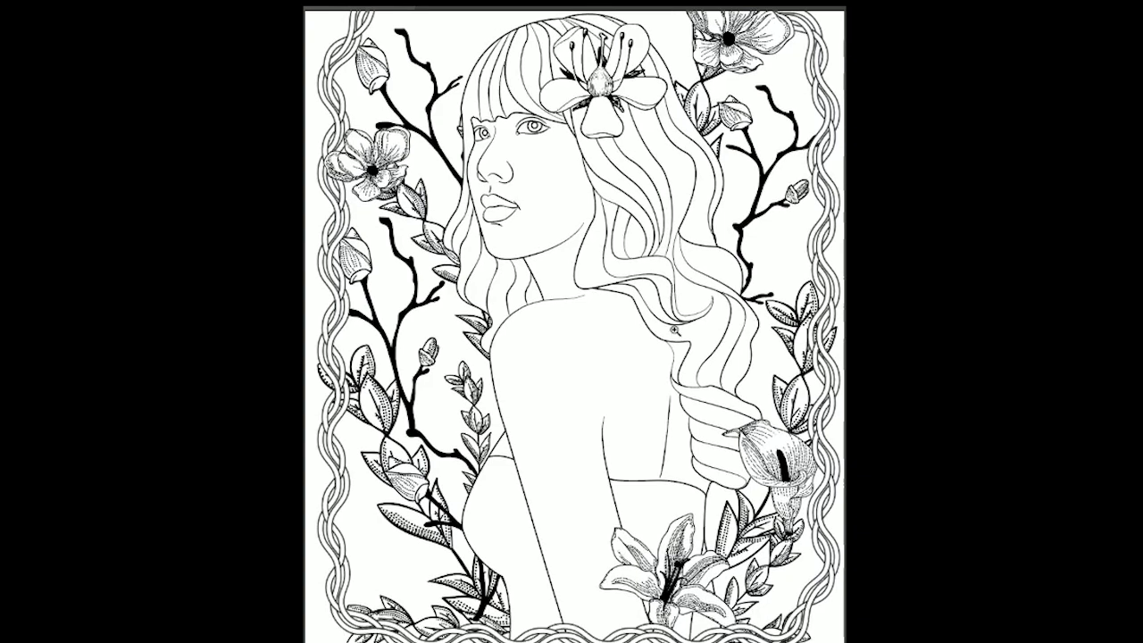
{"action": "scroll", "coordinate": [672, 326], "scroll_direction": "up", "scroll_amount": 4}
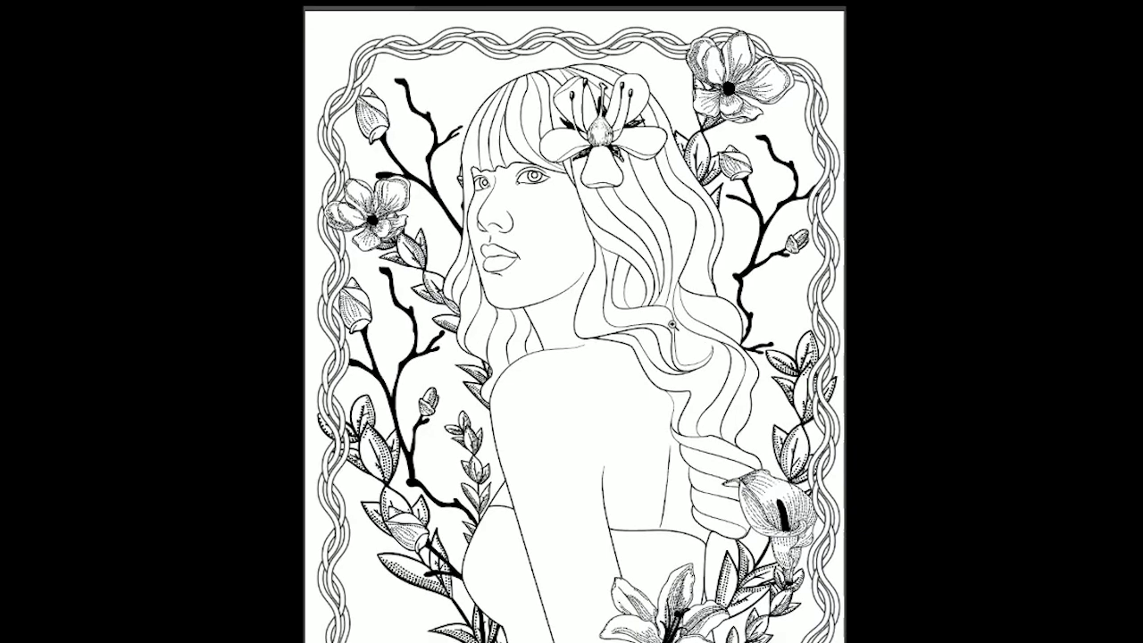
{"action": "scroll", "coordinate": [623, 325], "scroll_direction": "down", "scroll_amount": 2}
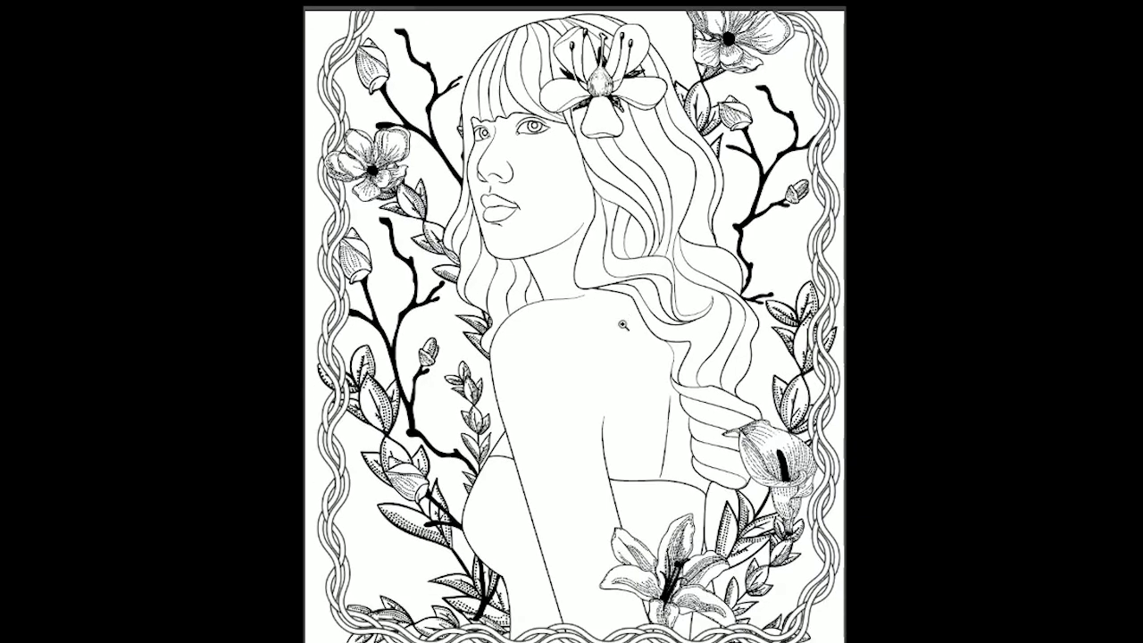
{"action": "scroll", "coordinate": [623, 325], "scroll_direction": "up", "scroll_amount": 1}
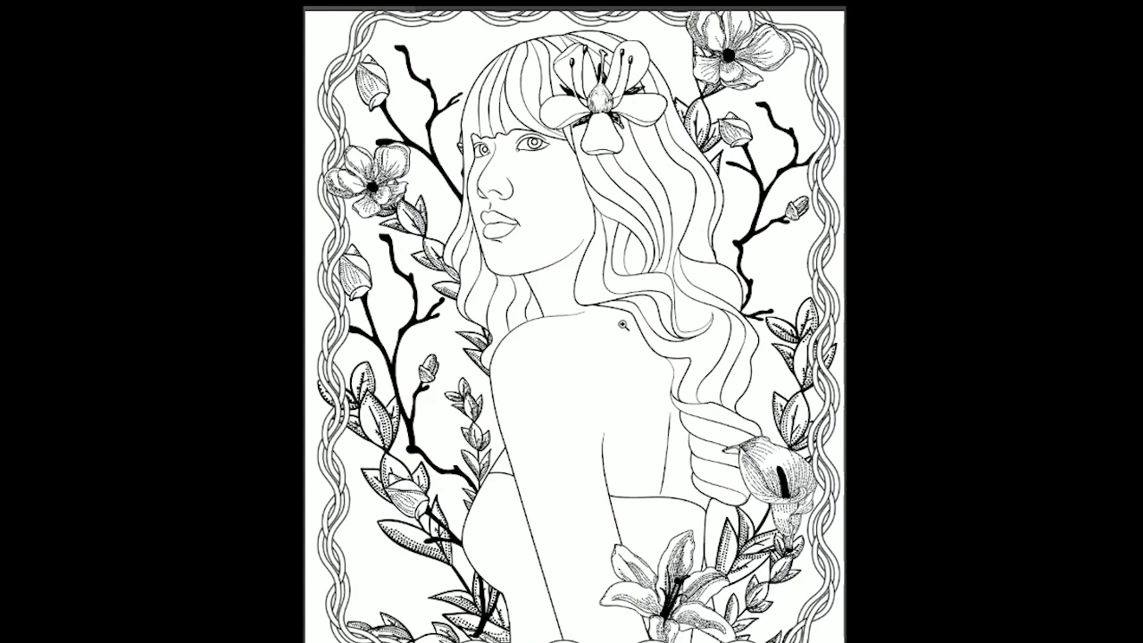